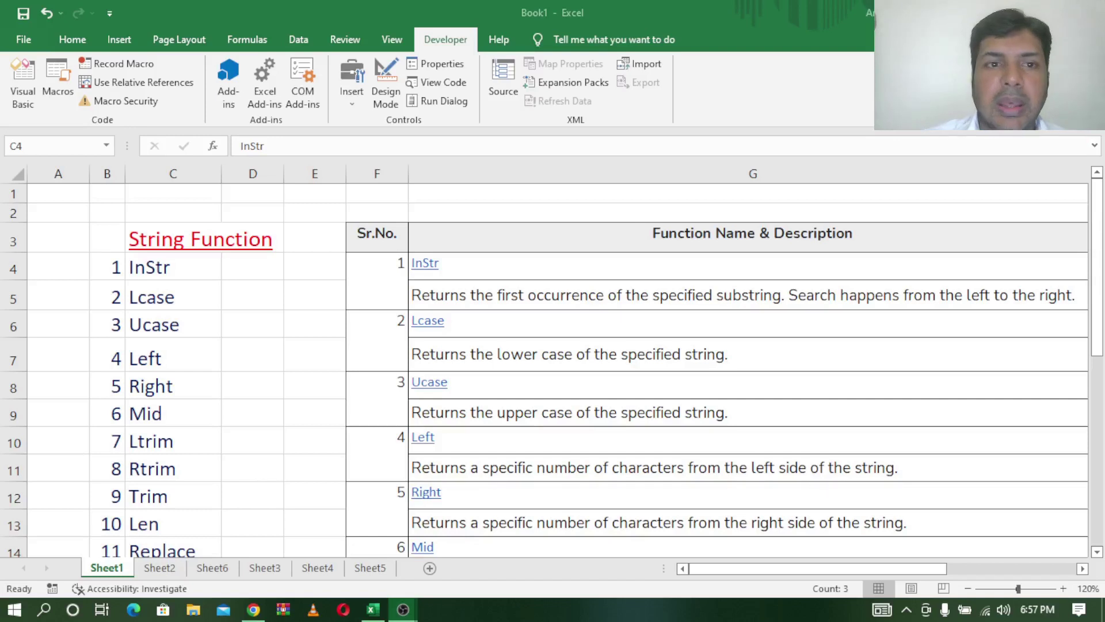
# Step: Show the tutorial channel's YouTube Playlists page in Chrome, then return to Book1's string-function list
pyautogui.hotkey('ctrl', 'v')
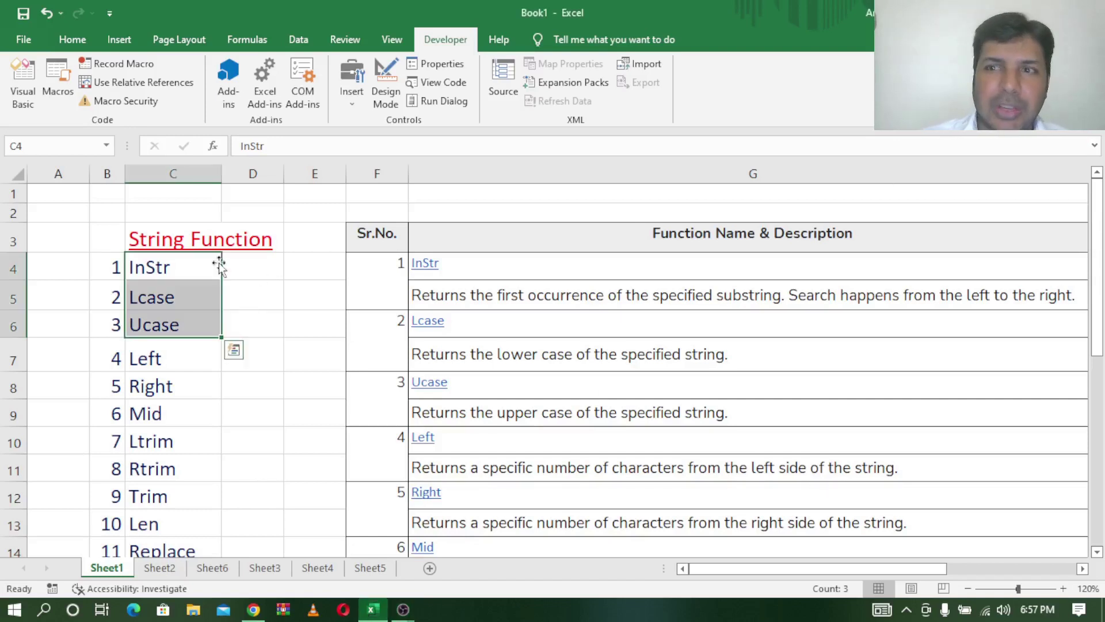
pyautogui.click(199, 236)
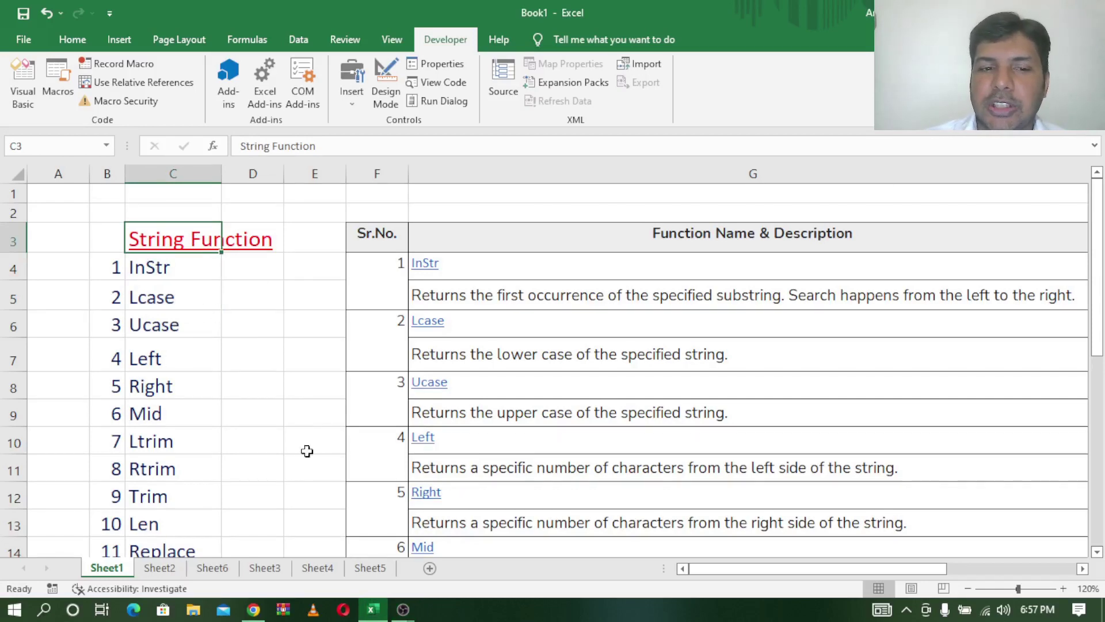
pyautogui.click(254, 610)
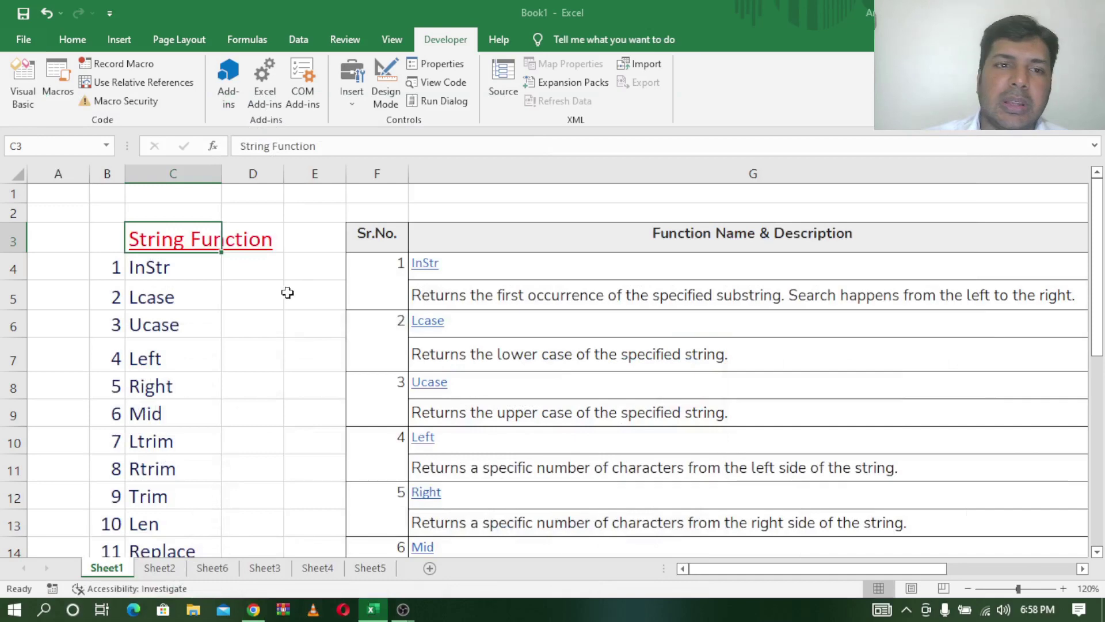
pyautogui.click(281, 295)
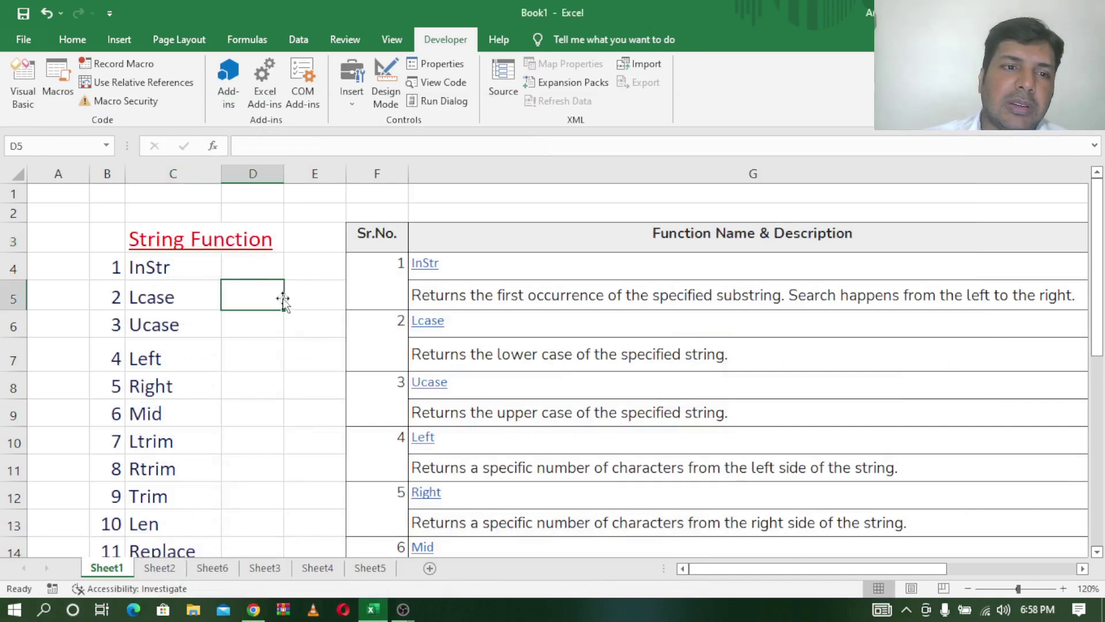
pyautogui.click(165, 268)
pyautogui.press('Down')
pyautogui.press('Down')
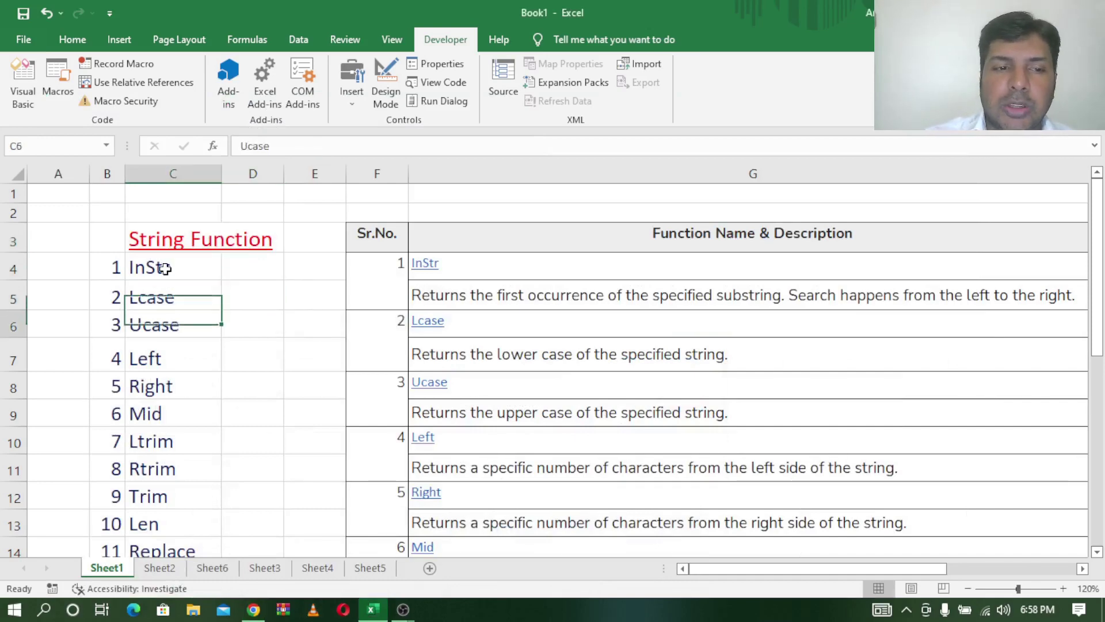
pyautogui.press('Down')
pyautogui.press('Down')
pyautogui.press('Down')
pyautogui.press('Down')
pyautogui.press('Down')
pyautogui.press('Down')
pyautogui.press('Down')
pyautogui.press('Down')
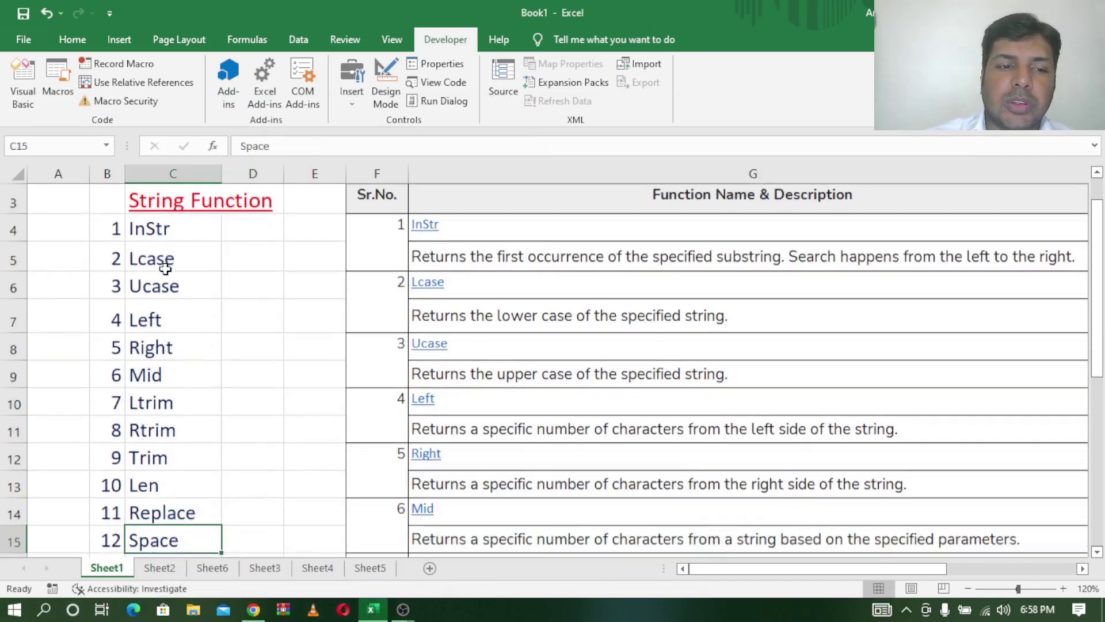
pyautogui.press('Down')
pyautogui.press('Down')
pyautogui.press('Down')
pyautogui.press('Down')
pyautogui.press('Up')
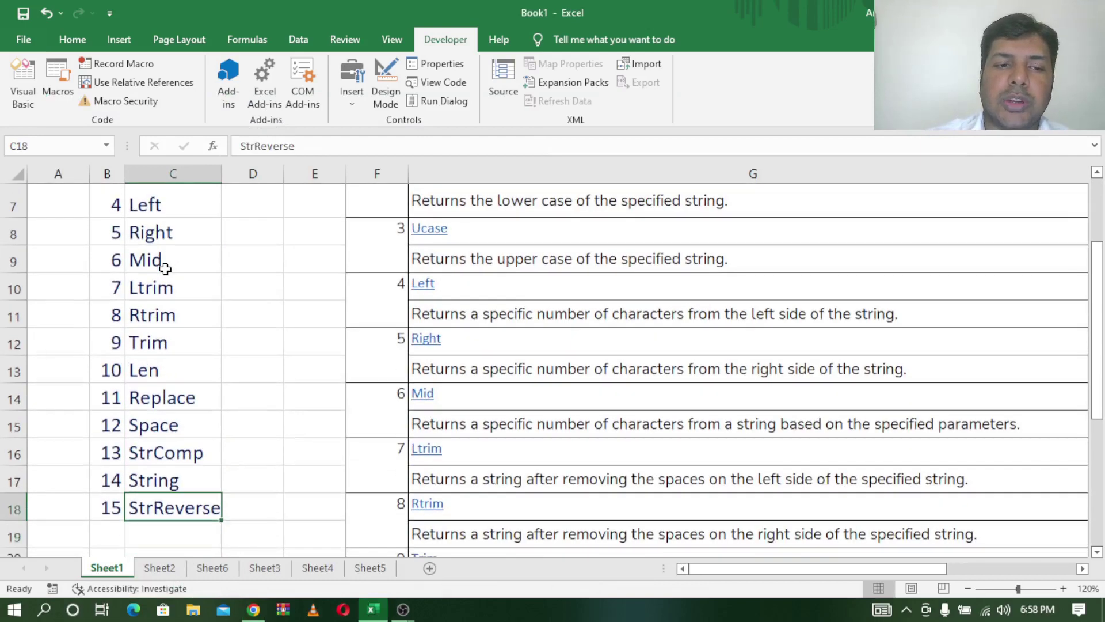
pyautogui.press('Up')
pyautogui.press('Up')
pyautogui.press('Up')
pyautogui.press('Up')
pyautogui.press('Up')
pyautogui.press('Up')
pyautogui.press('Up')
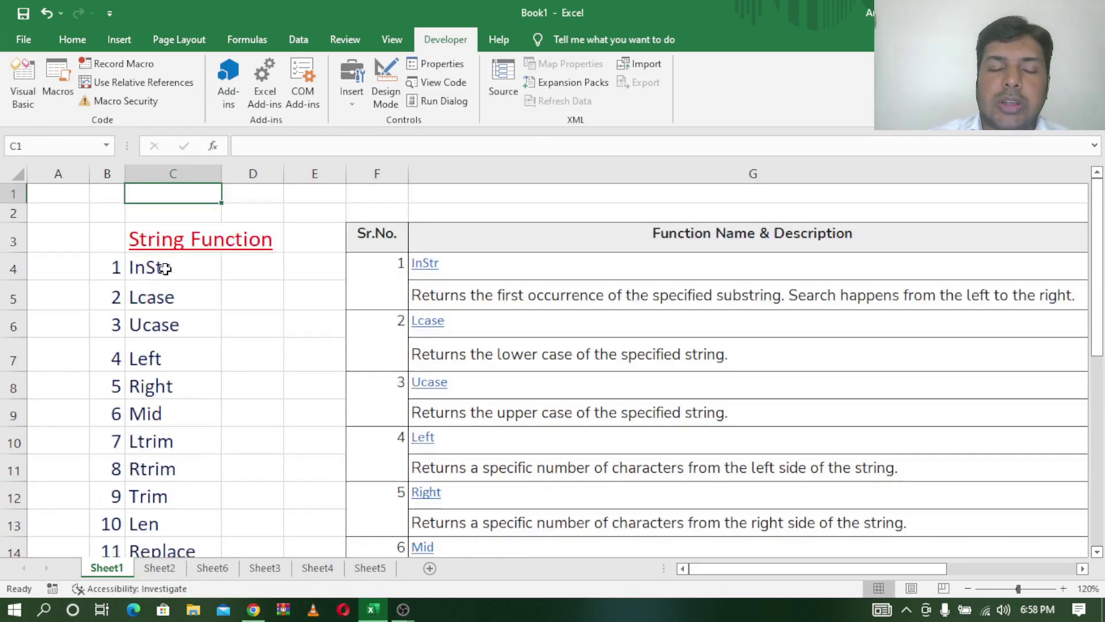
pyautogui.click(165, 268)
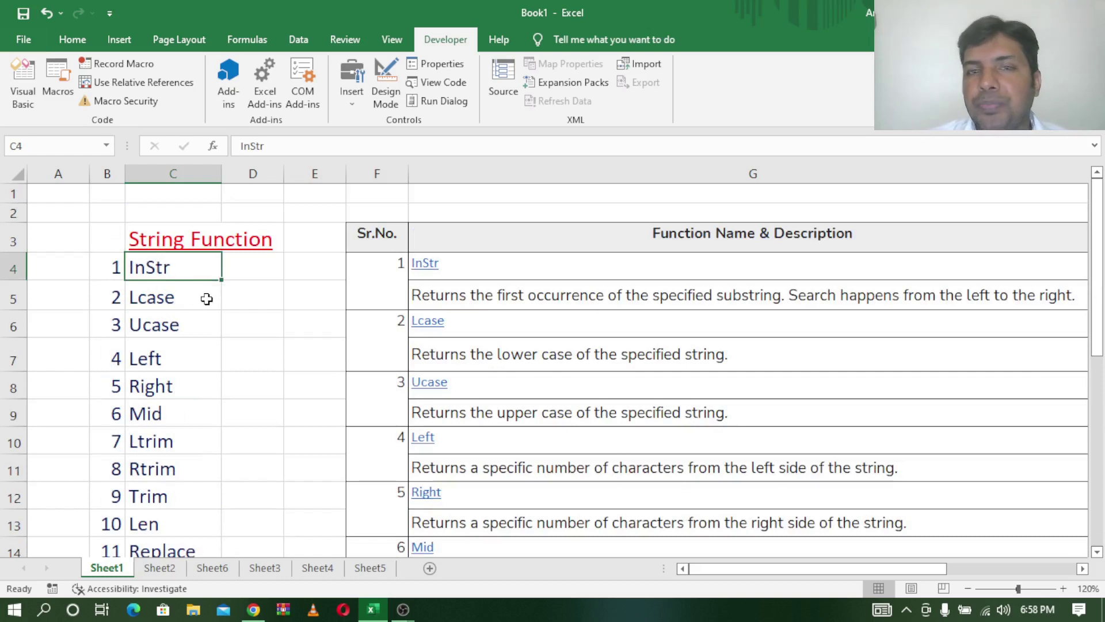
pyautogui.moveTo(175, 266); pyautogui.dragTo(172, 317)
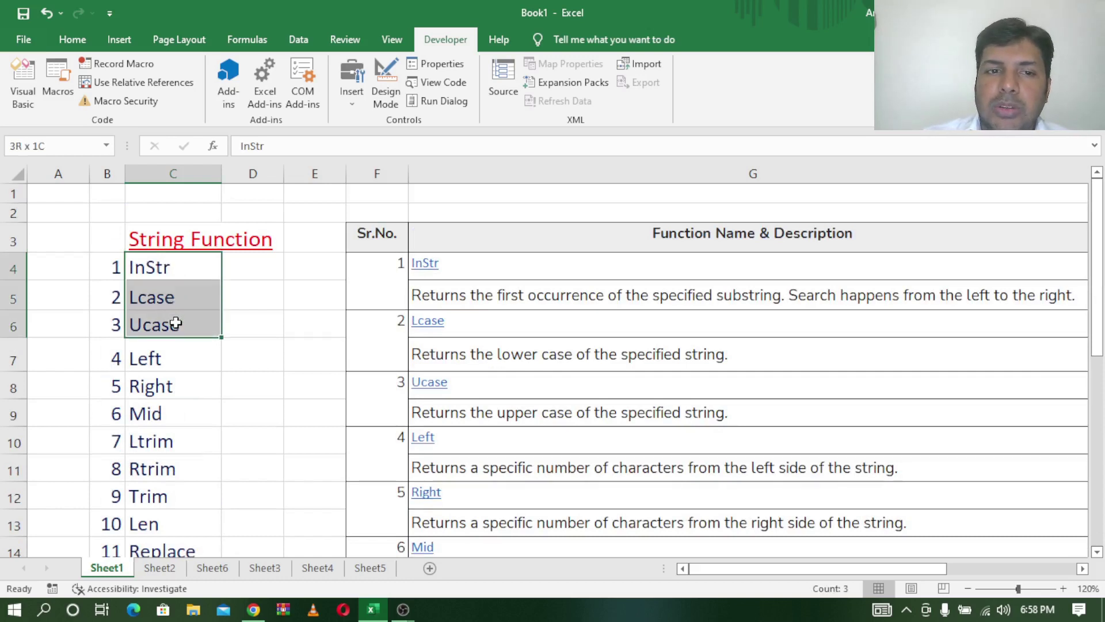
pyautogui.click(183, 270)
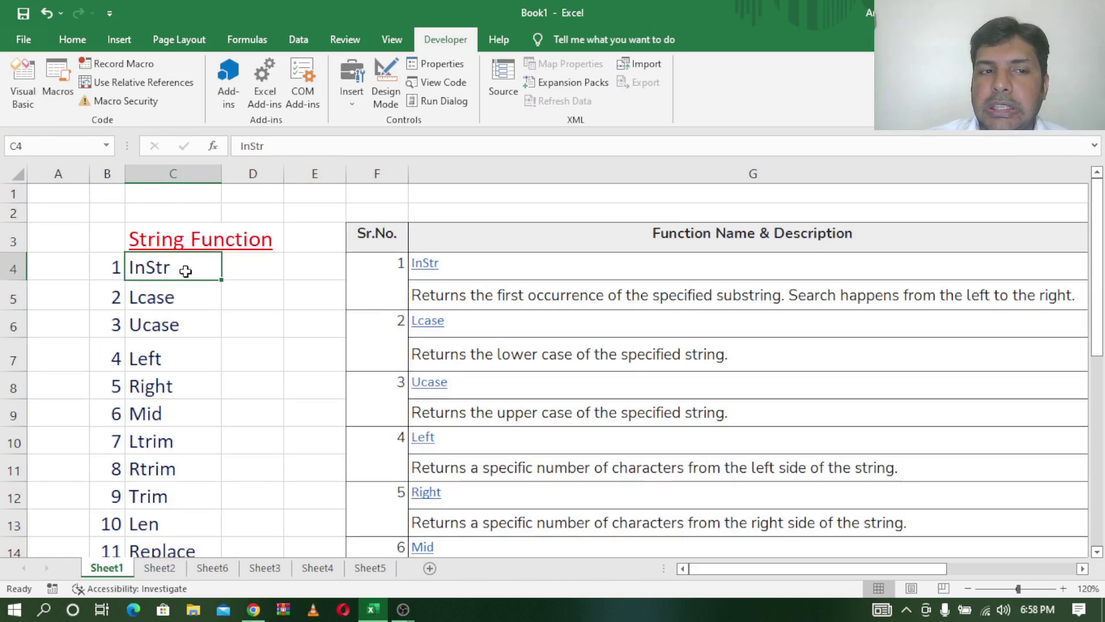
pyautogui.click(474, 267)
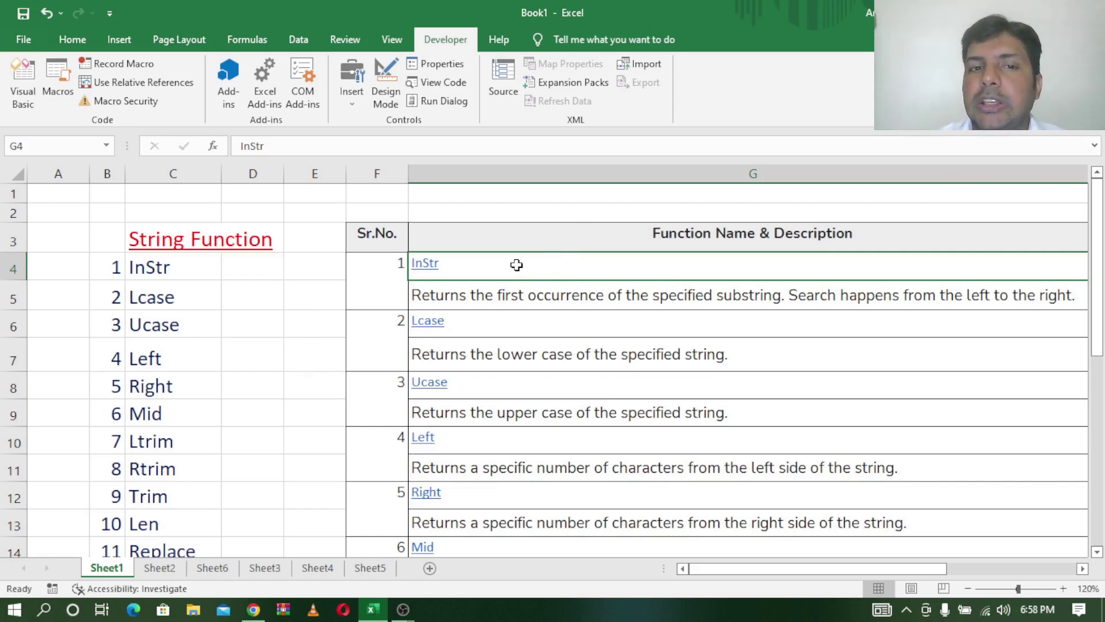
pyautogui.click(466, 293)
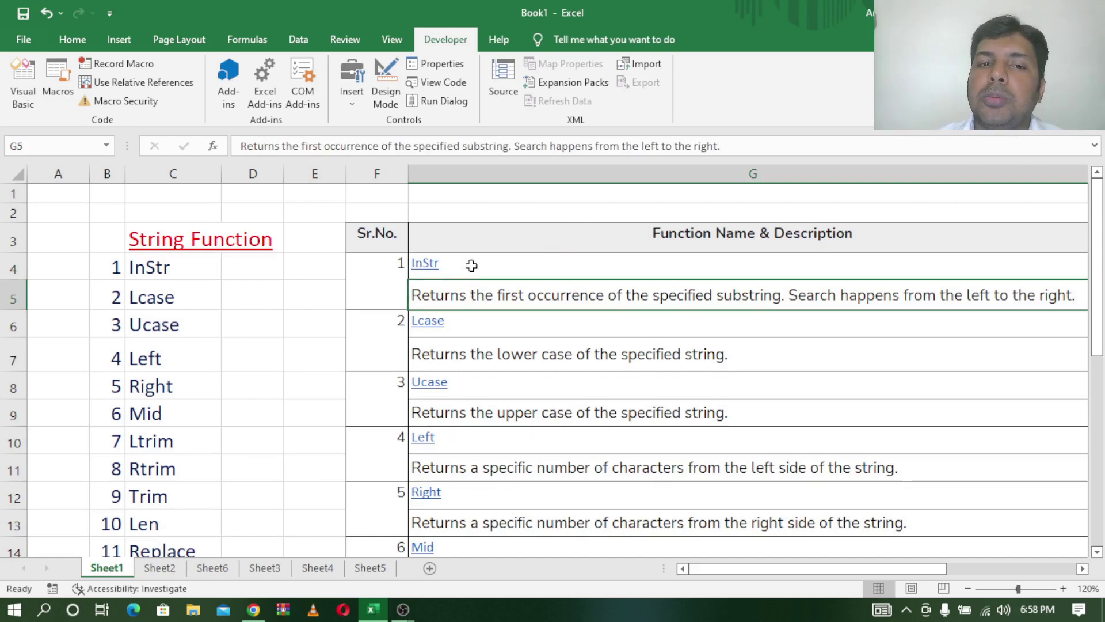
pyautogui.click(472, 264)
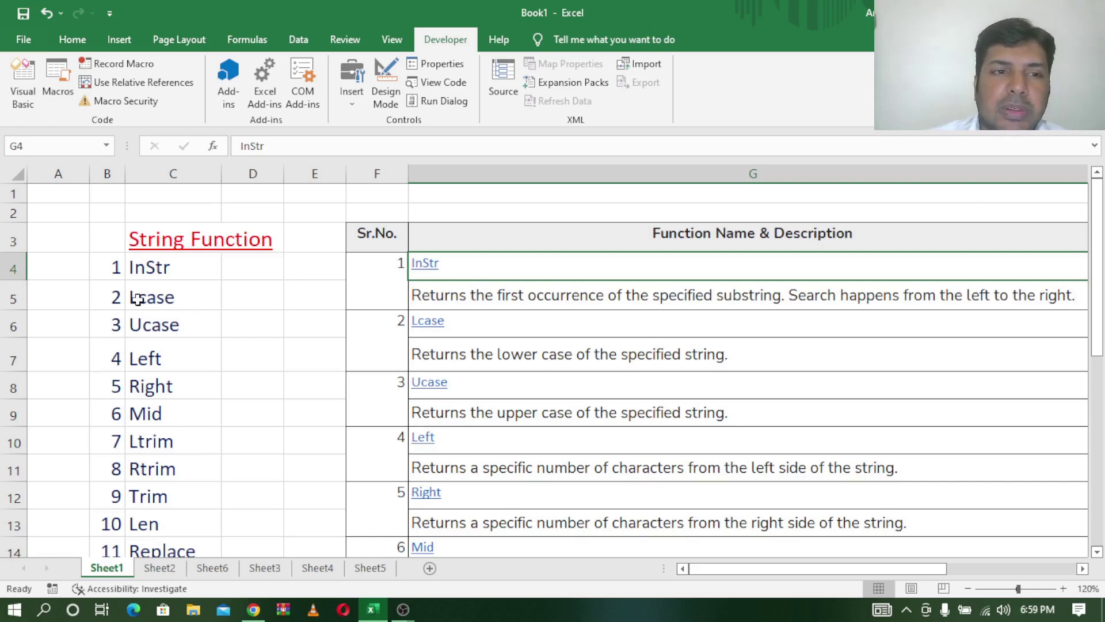
# Step: On Sheet2's InStr table, select B3 (Microsoft) and C3 (s), then open the VBA editor
pyautogui.click(160, 568)
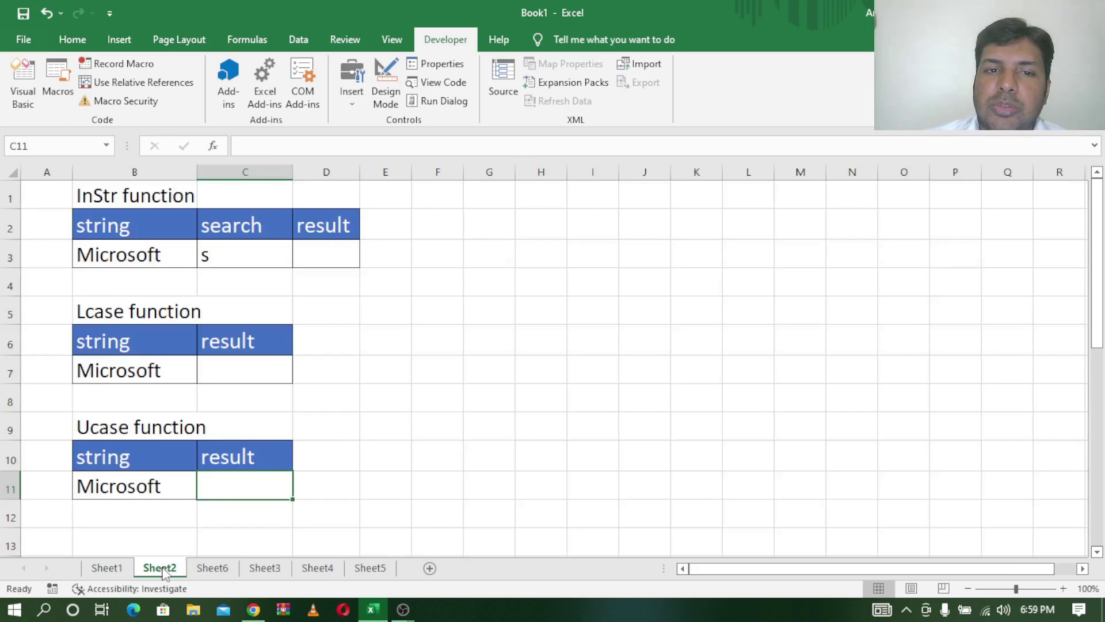
pyautogui.click(140, 197)
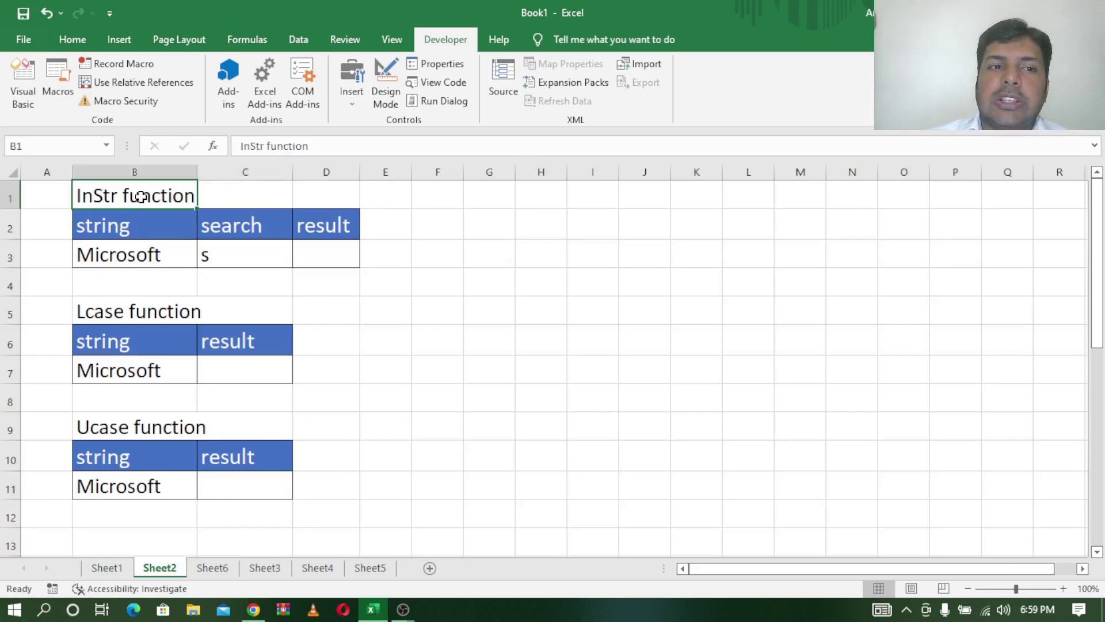
pyautogui.click(153, 259)
pyautogui.click(233, 259)
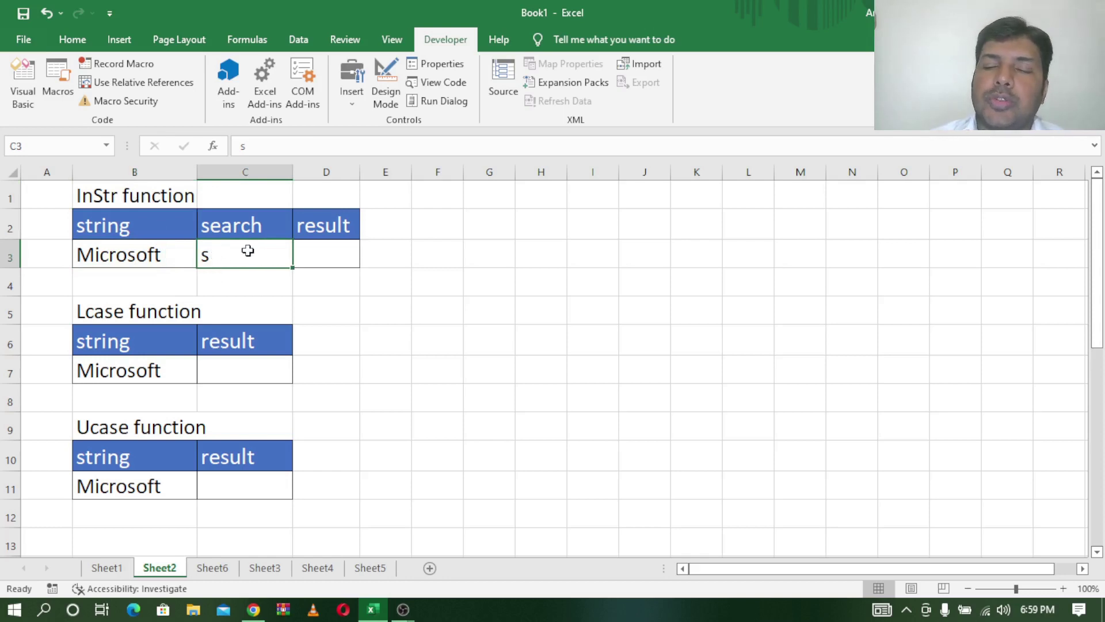
pyautogui.click(133, 257)
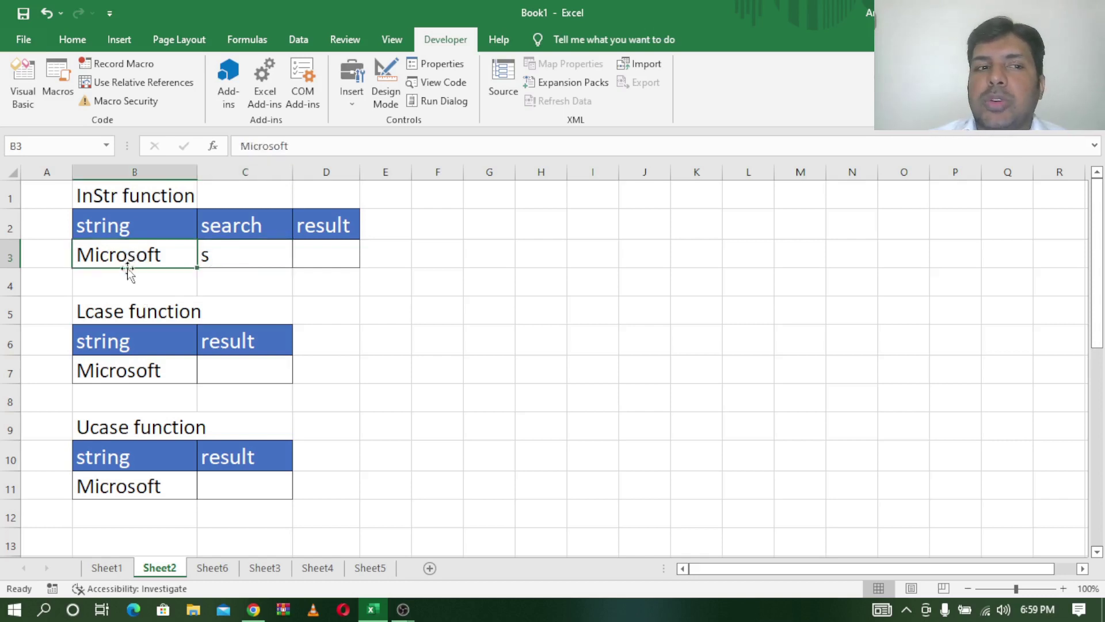
pyautogui.click(245, 257)
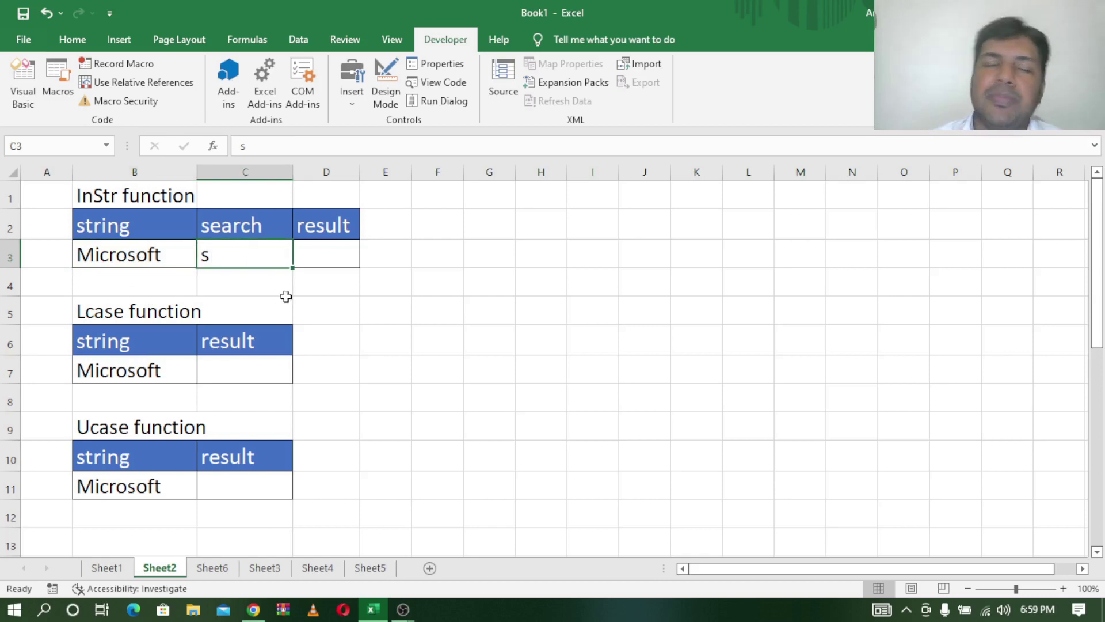
pyautogui.click(23, 98)
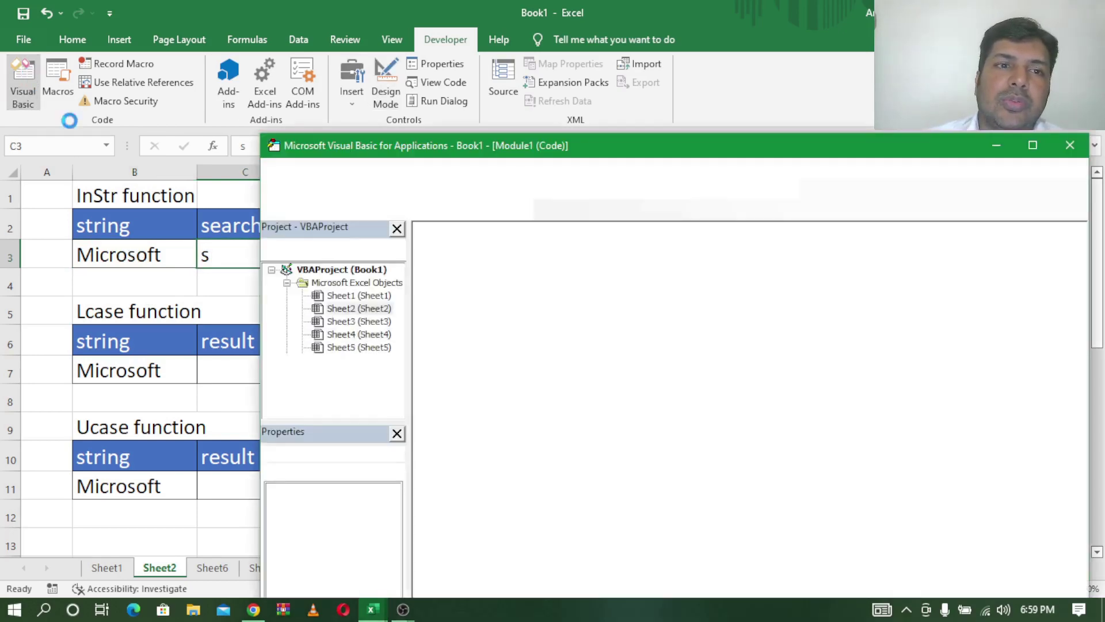
# Step: In the Str macro, declare a As Variant and set a = "Microsoft", moving the editor aside to show column D
pyautogui.moveTo(591, 150); pyautogui.dragTo(605, 121)
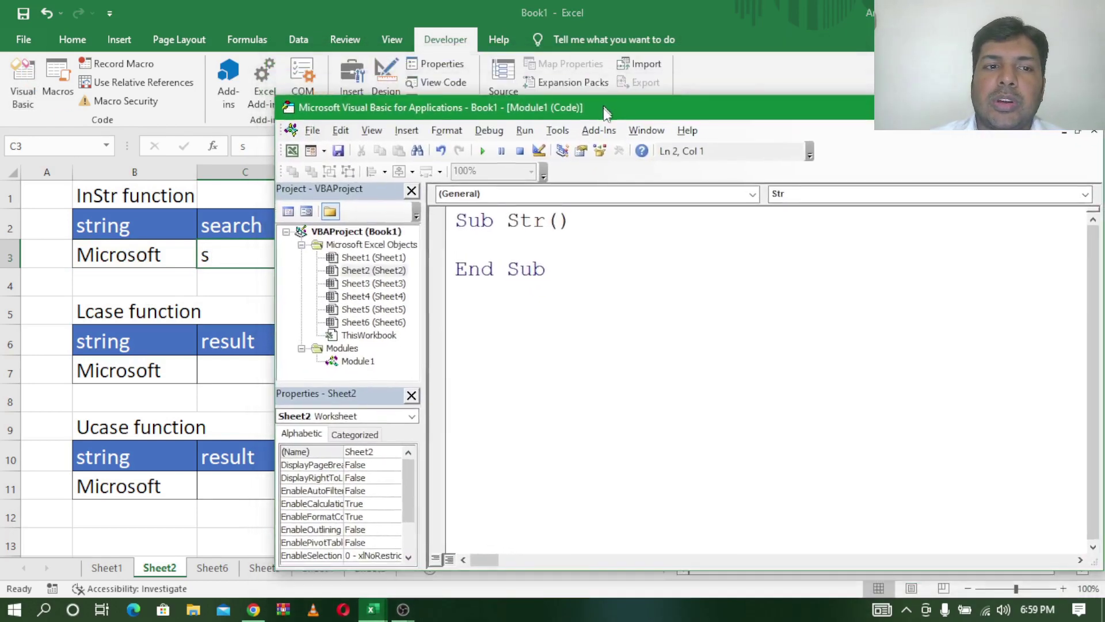
pyautogui.write('di')
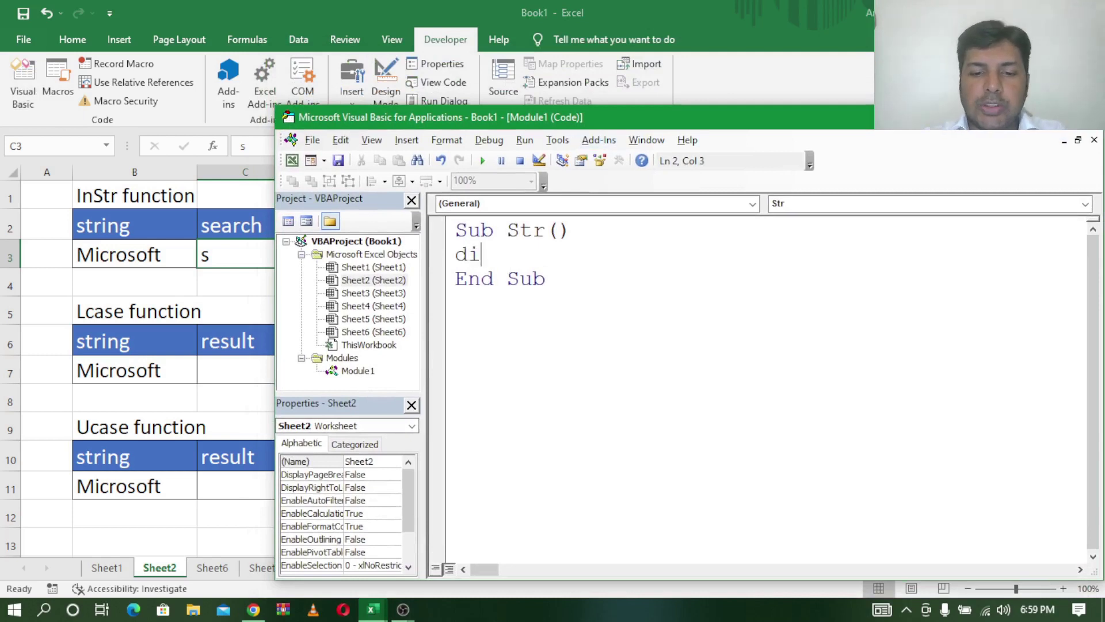
pyautogui.write('m a ')
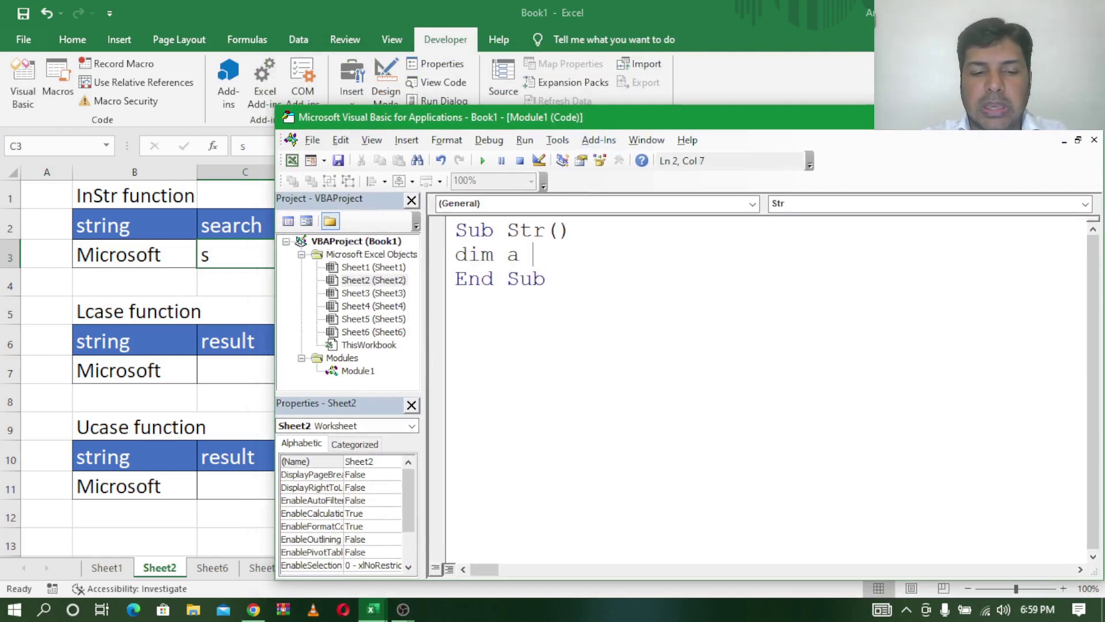
pyautogui.write('as var')
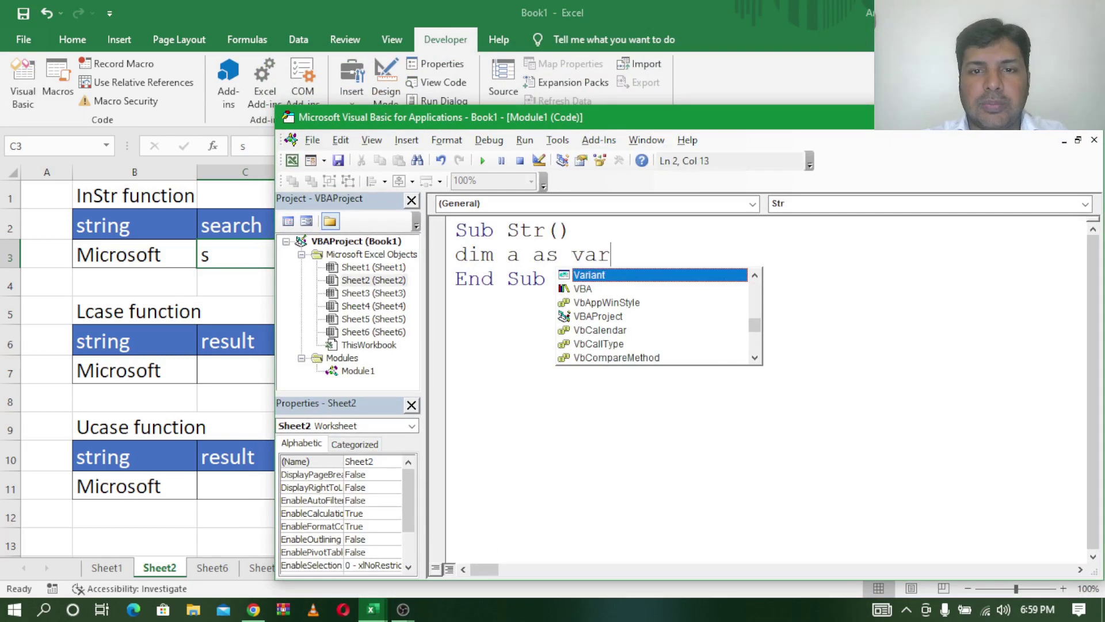
pyautogui.write('i')
pyautogui.press('Tab')
pyautogui.press('Return')
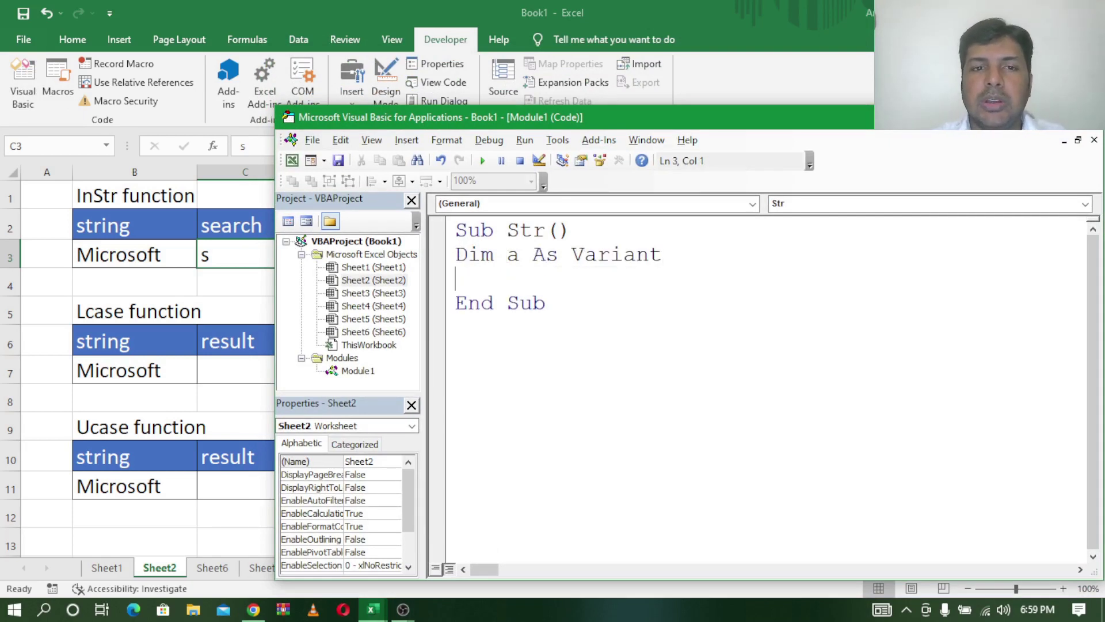
pyautogui.write('a')
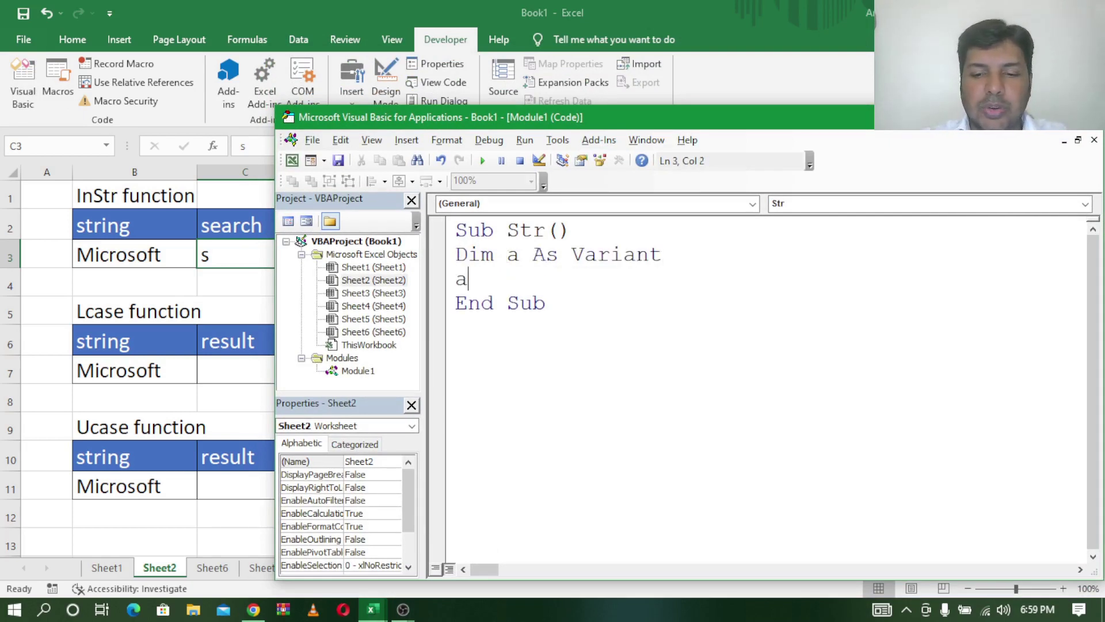
pyautogui.write('="M')
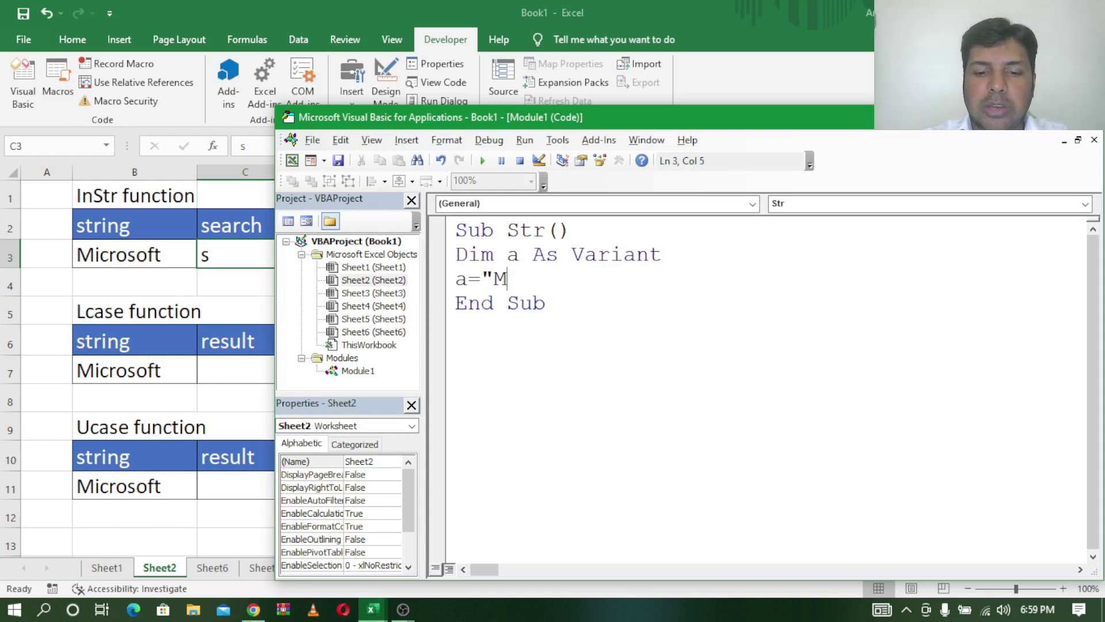
pyautogui.write('icroso')
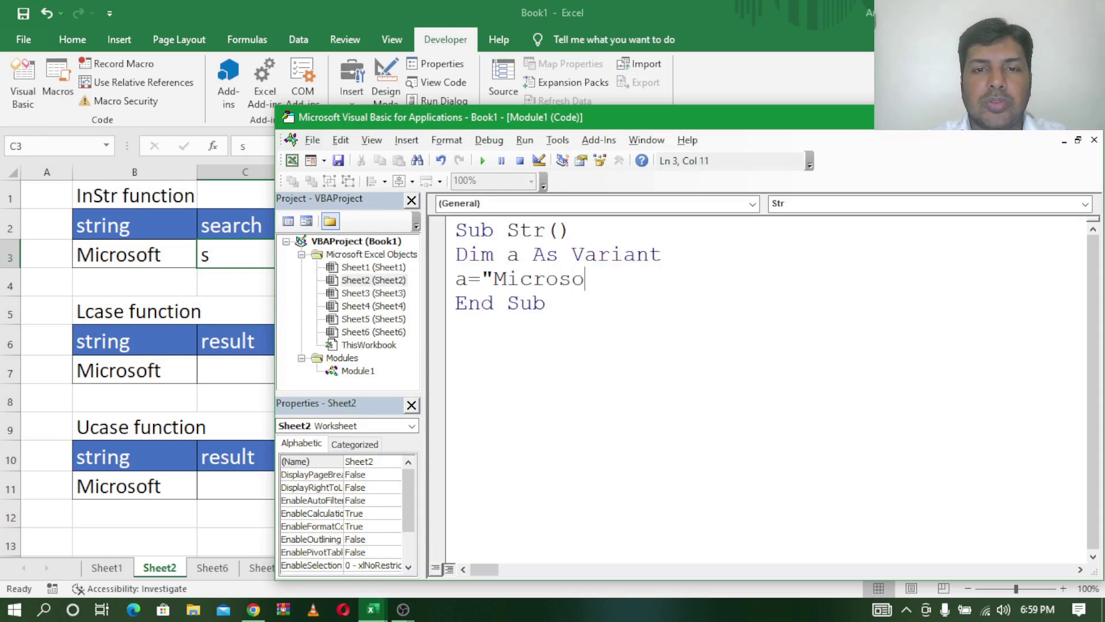
pyautogui.write('ft')
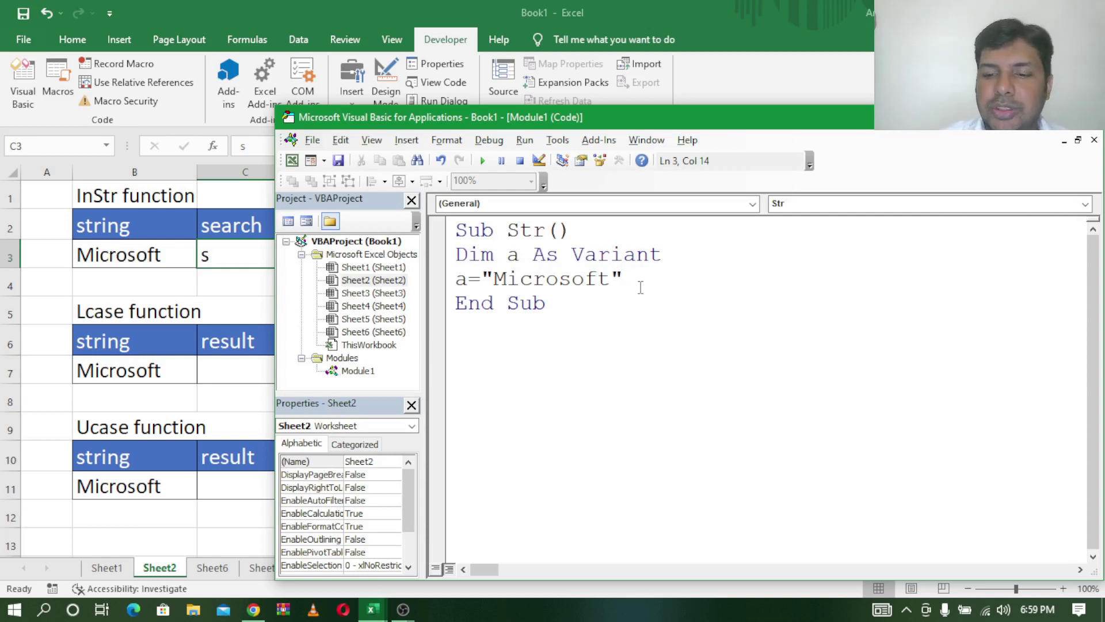
pyautogui.press('Return')
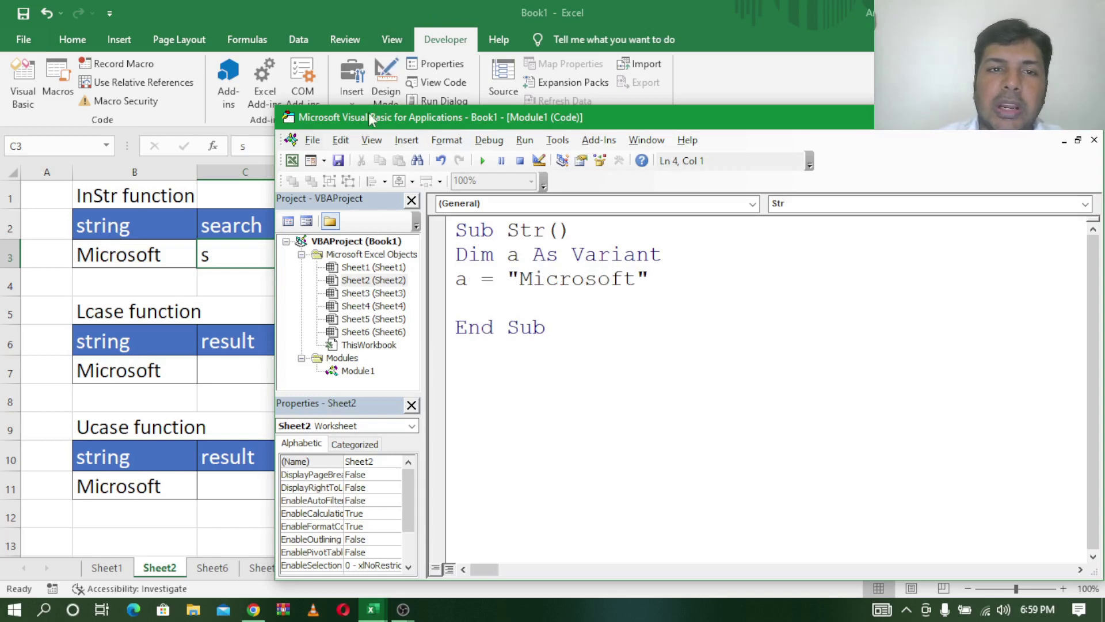
pyautogui.moveTo(370, 116); pyautogui.dragTo(549, 115)
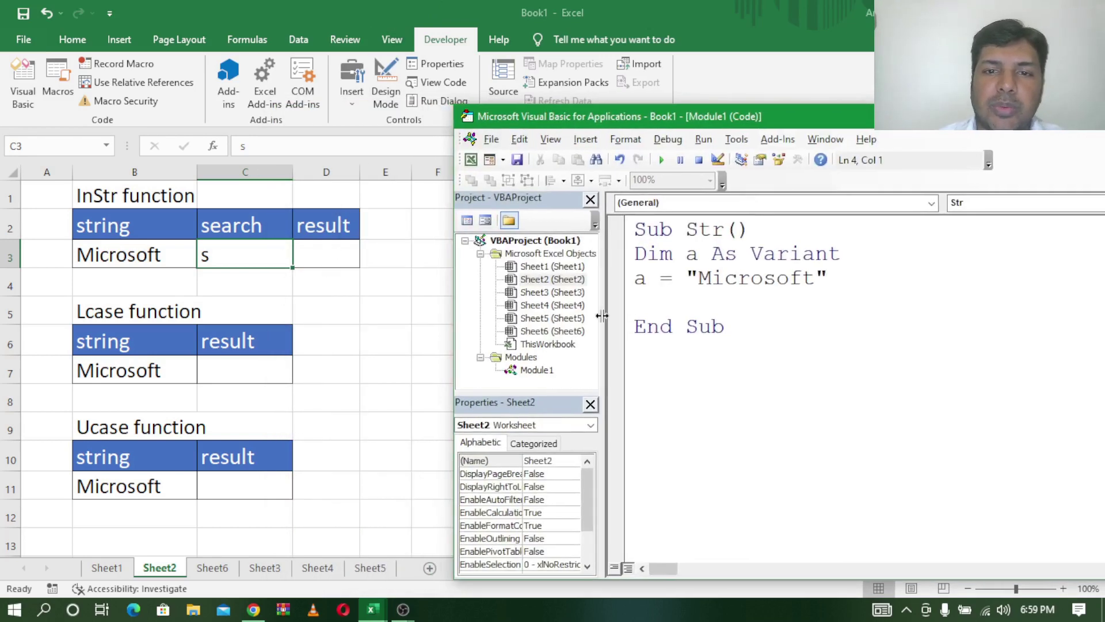
# Step: Add the line Range("d3").Value = InStr(a, "s") to the Str macro
pyautogui.write('range')
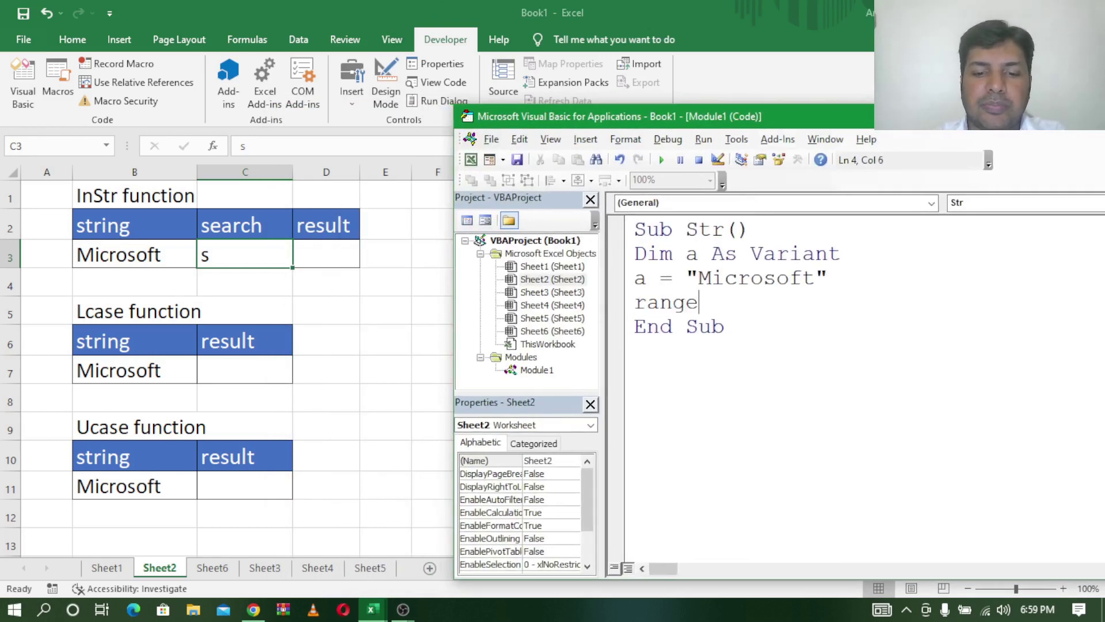
pyautogui.write('("')
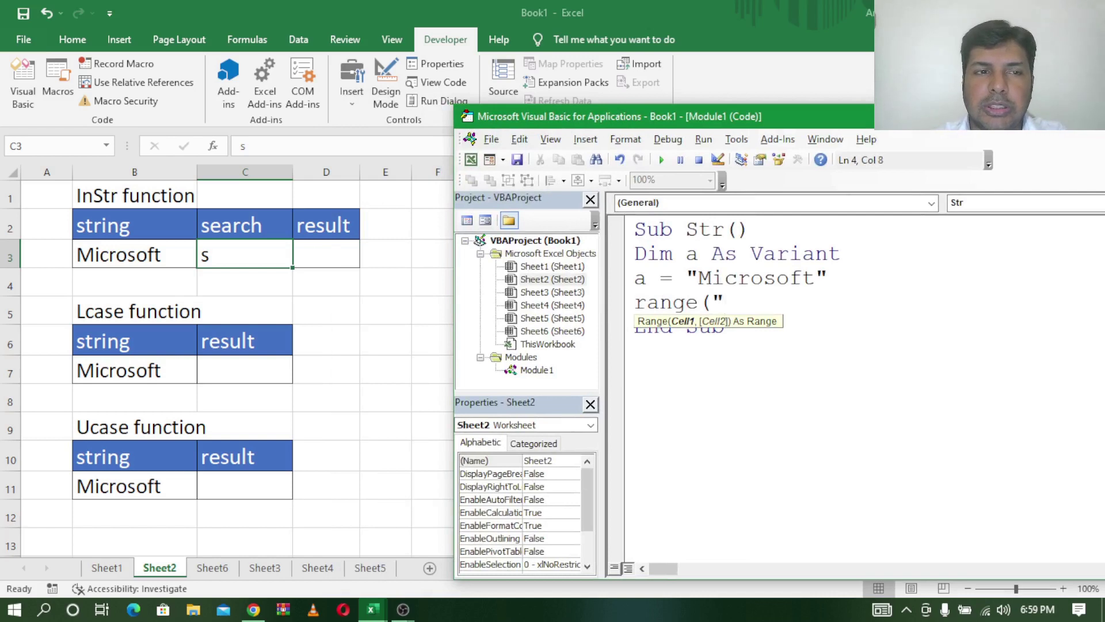
pyautogui.write('d3"')
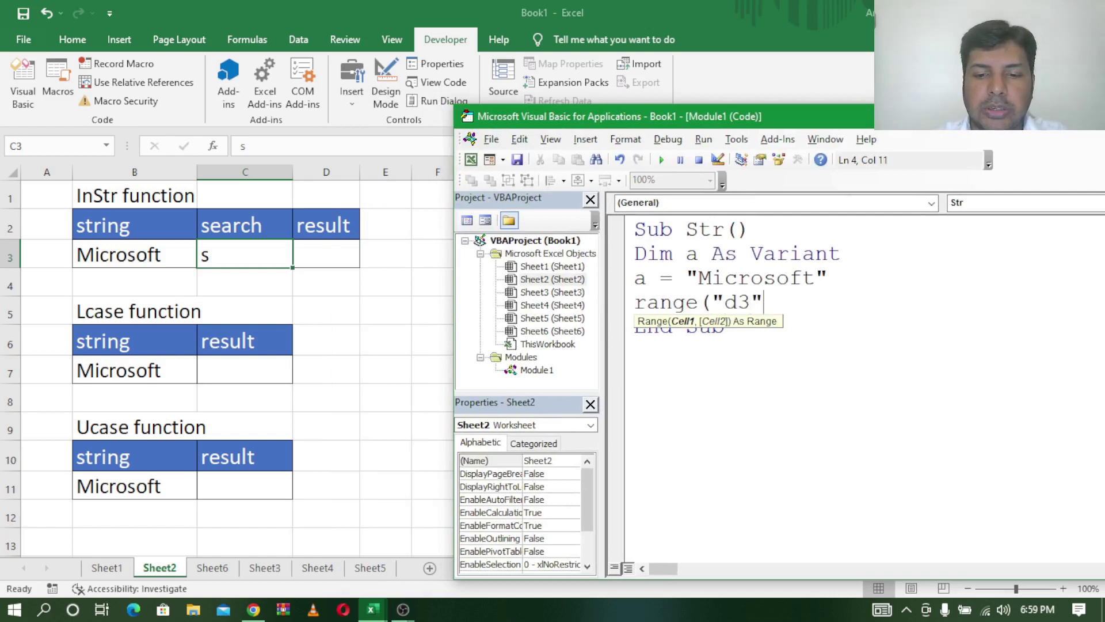
pyautogui.write(').va')
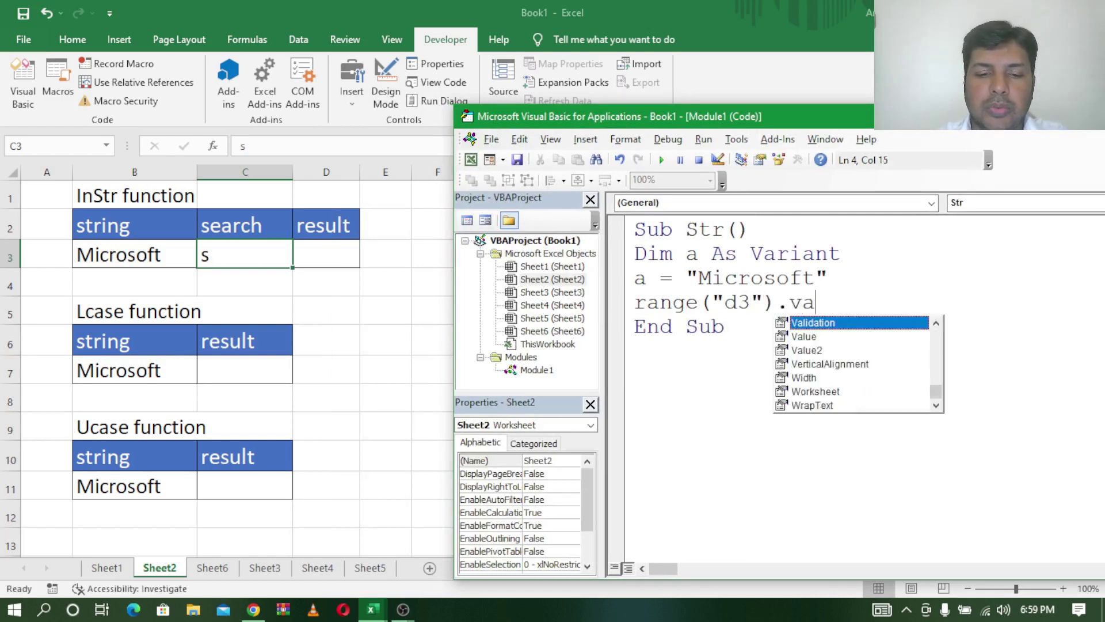
pyautogui.write('lue=')
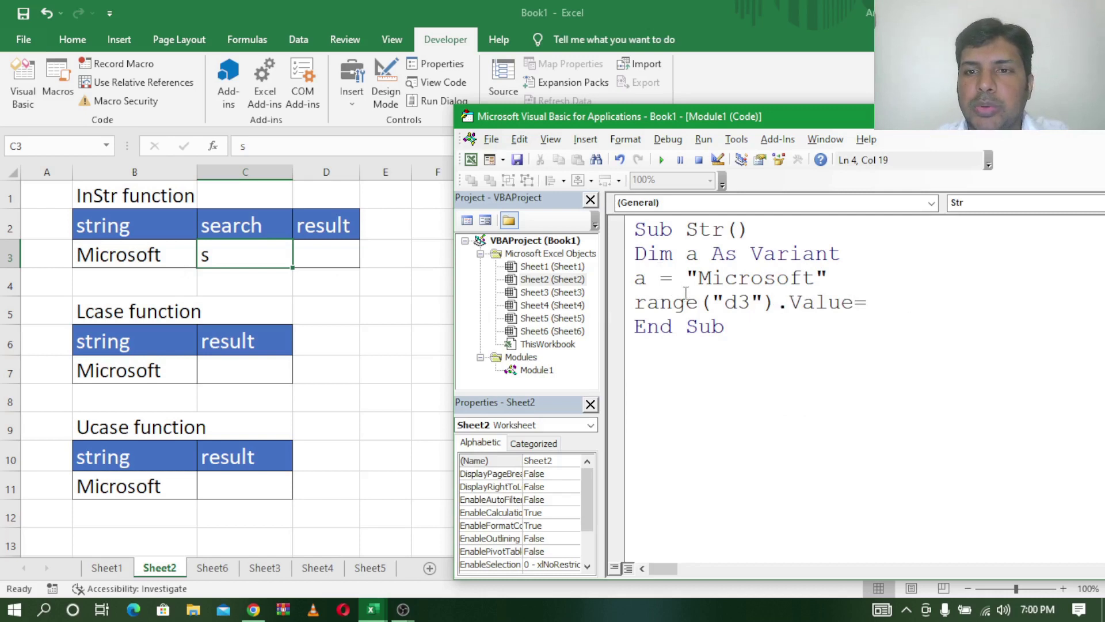
pyautogui.write('in')
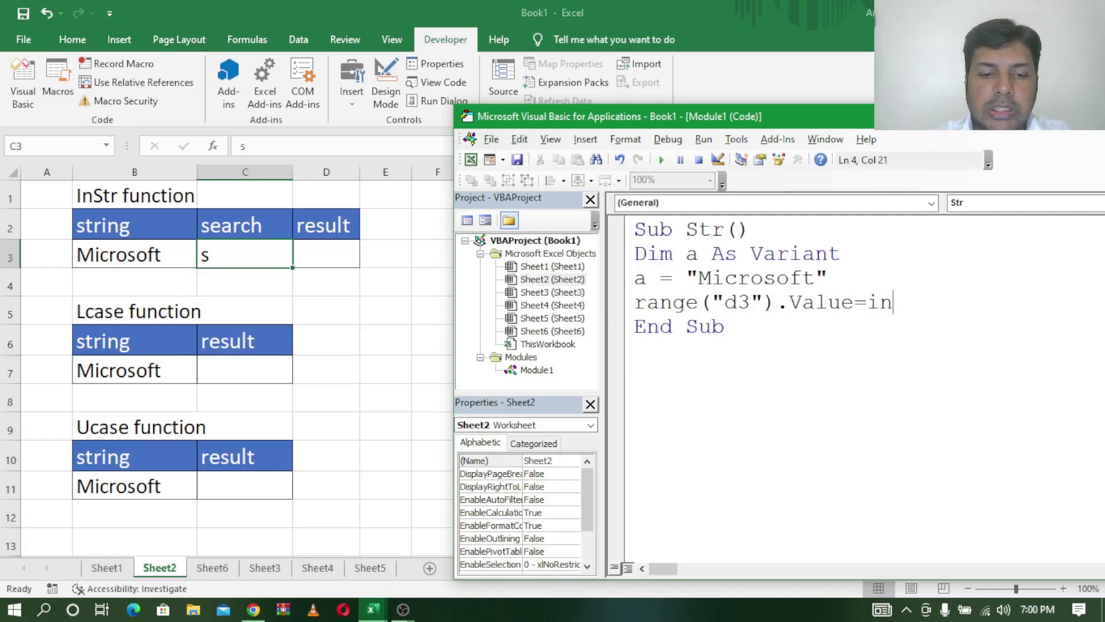
pyautogui.write('str')
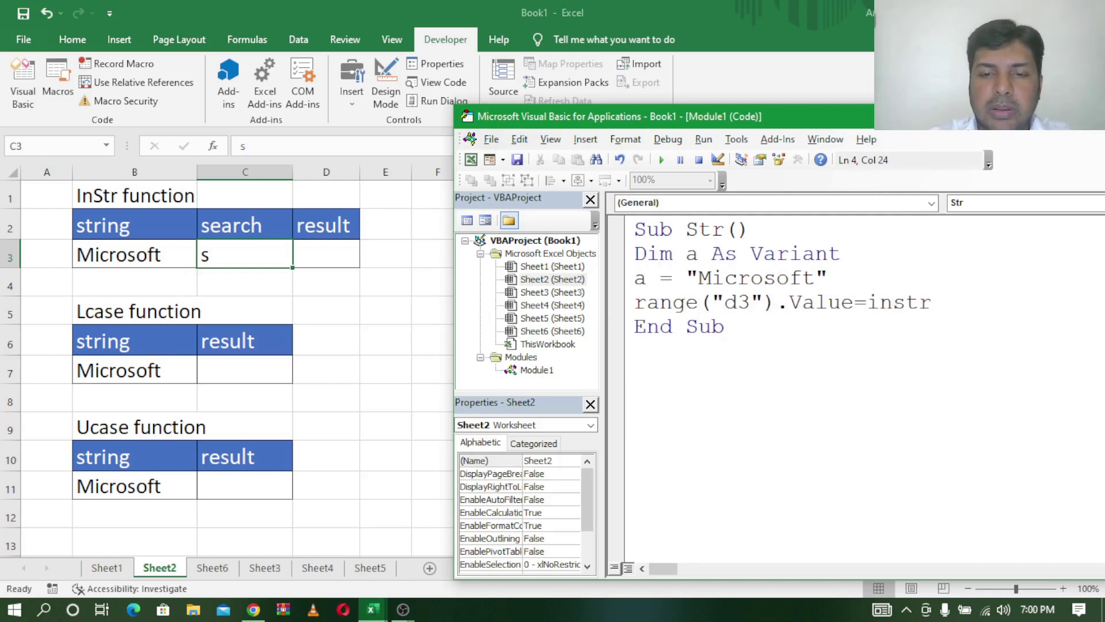
pyautogui.write('(')
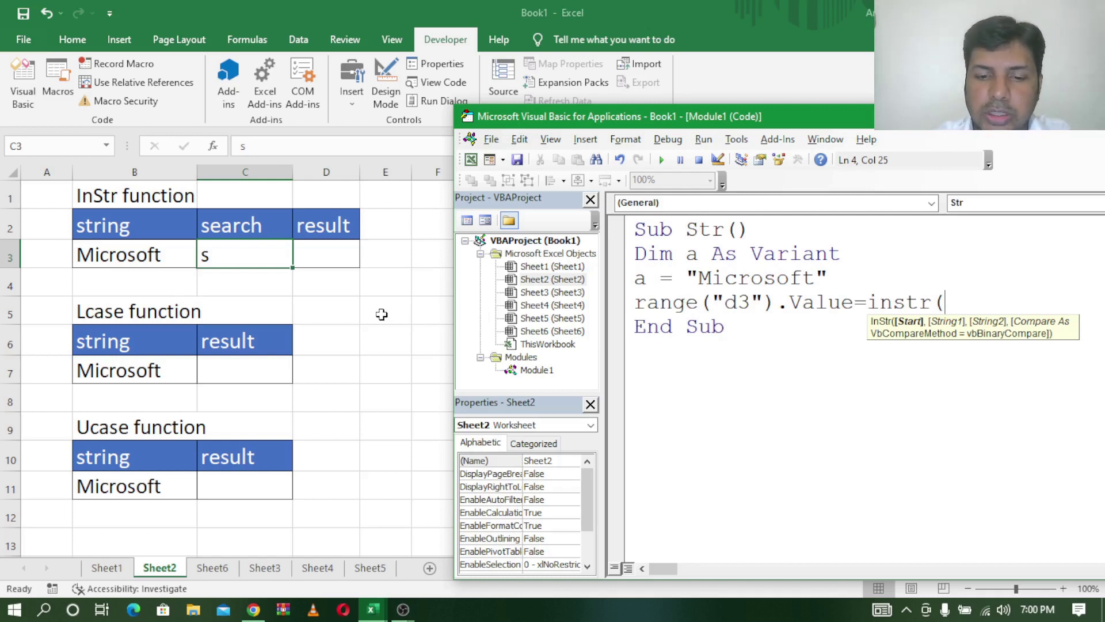
pyautogui.write('a,')
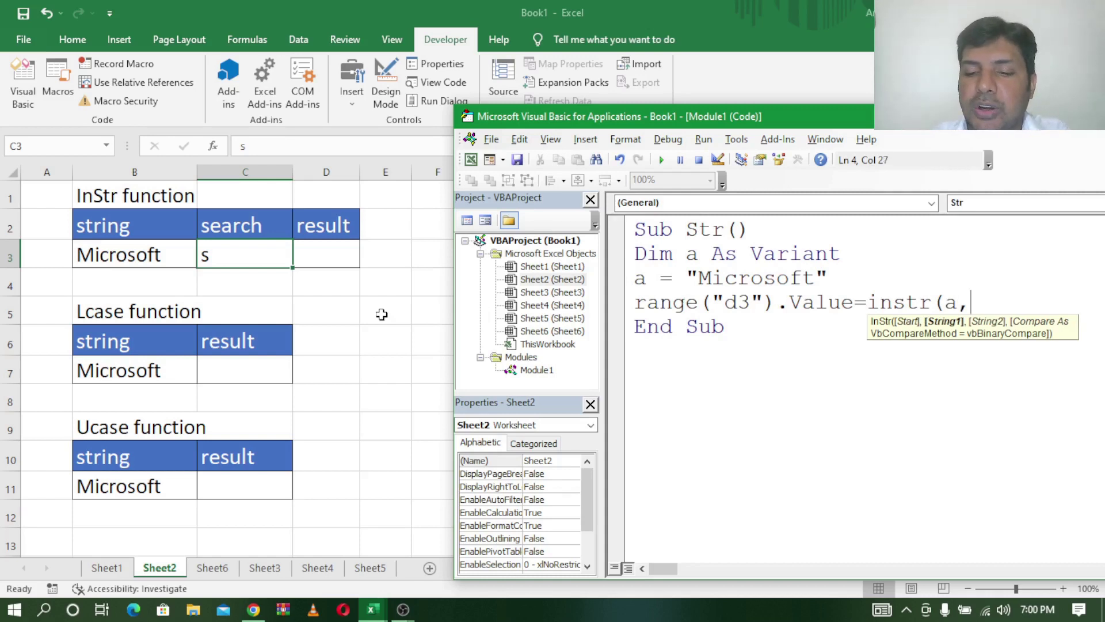
pyautogui.write('"s"')
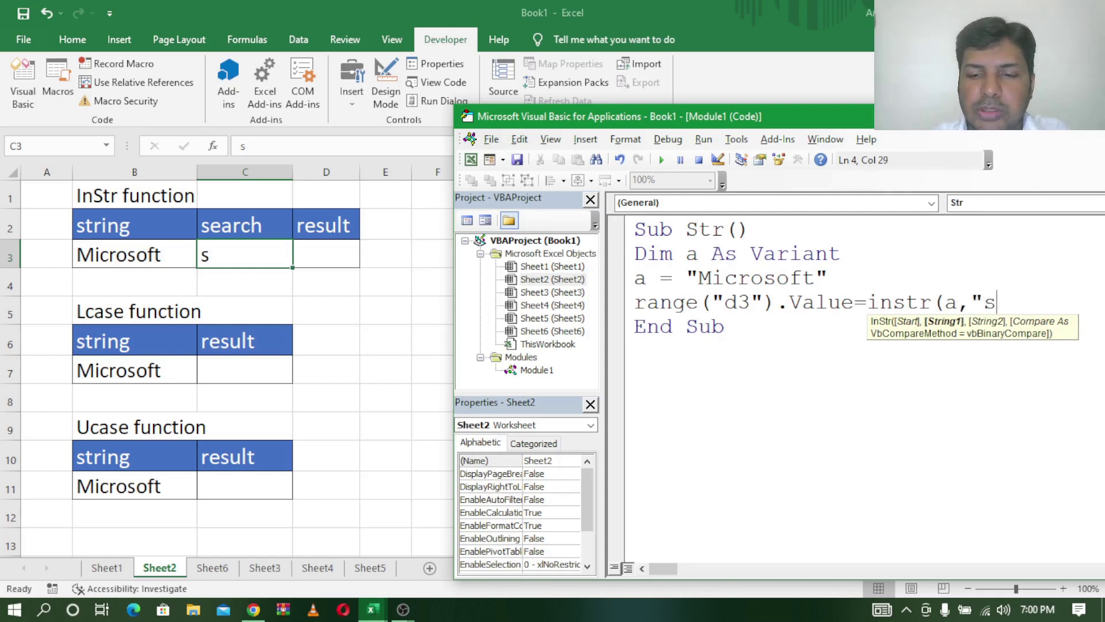
pyautogui.write(')')
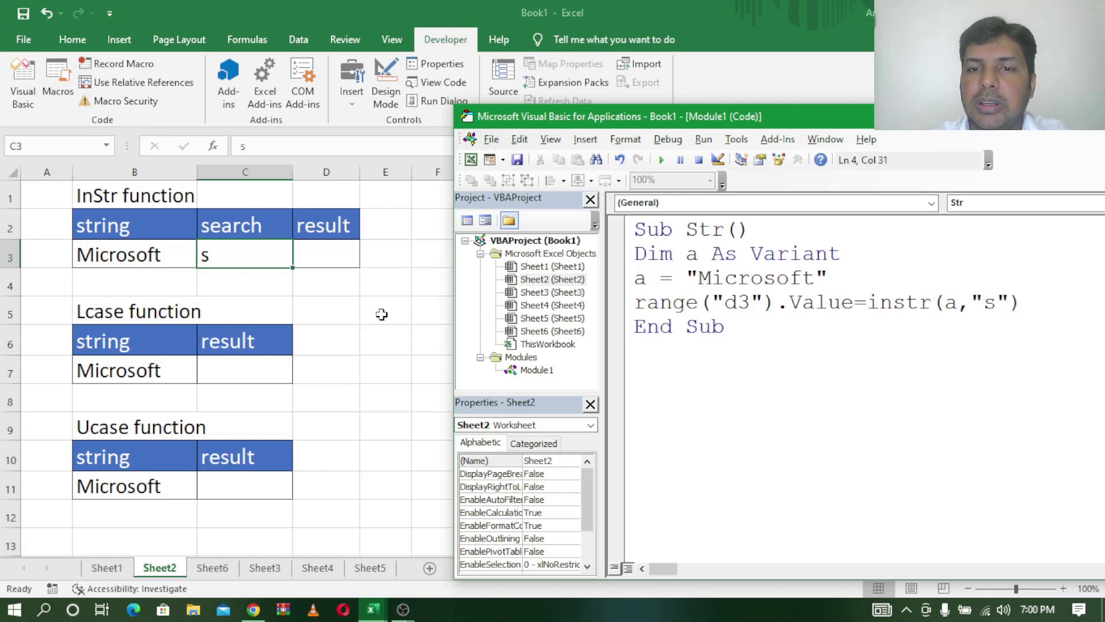
pyautogui.press('Return')
# Step: Run the Str macro, then change the InStr search text from "s" to "soft"
pyautogui.press('Delete')
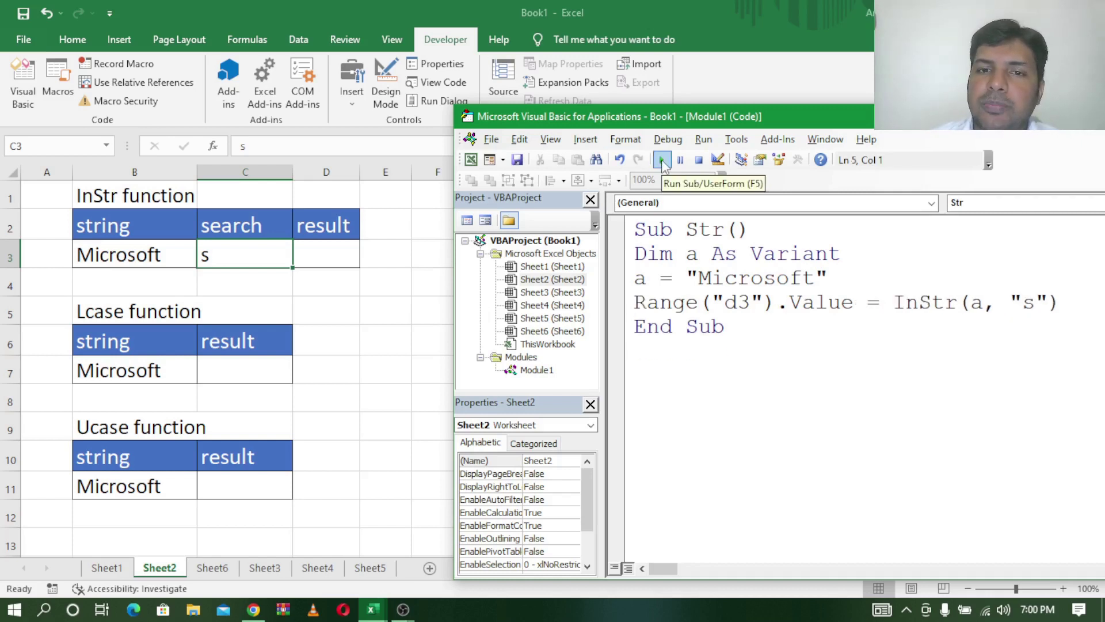
pyautogui.click(662, 161)
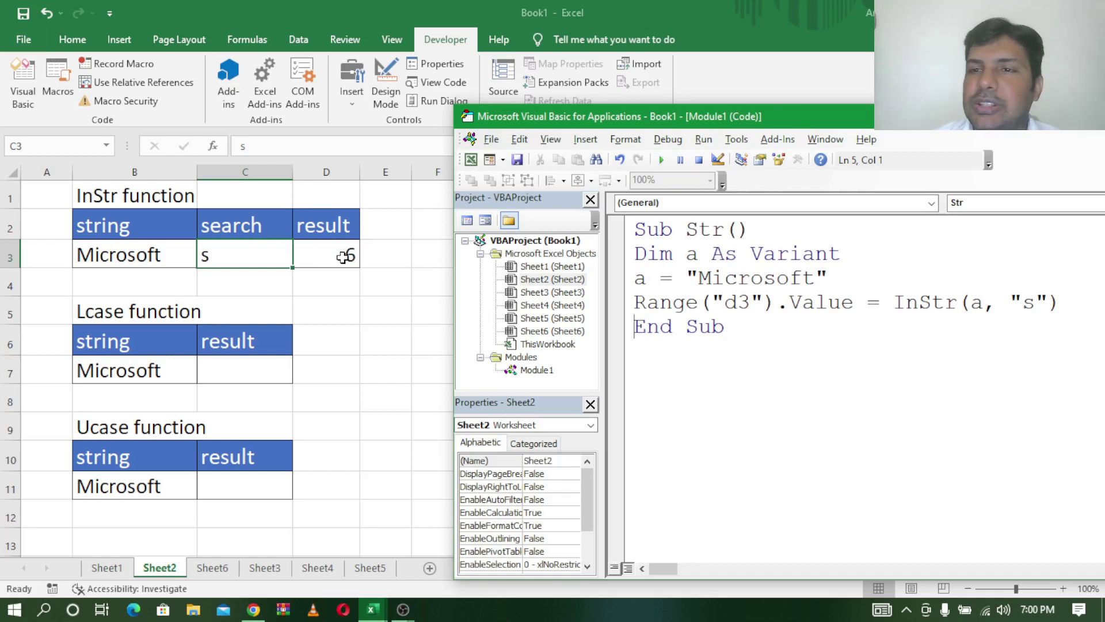
pyautogui.click(1036, 308)
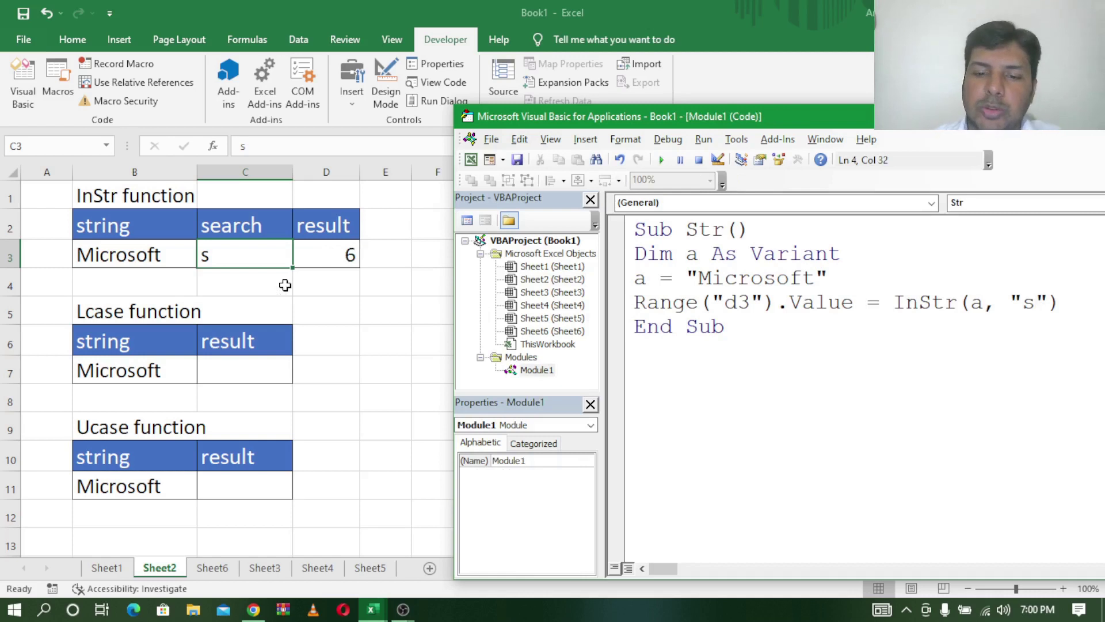
pyautogui.write('oft')
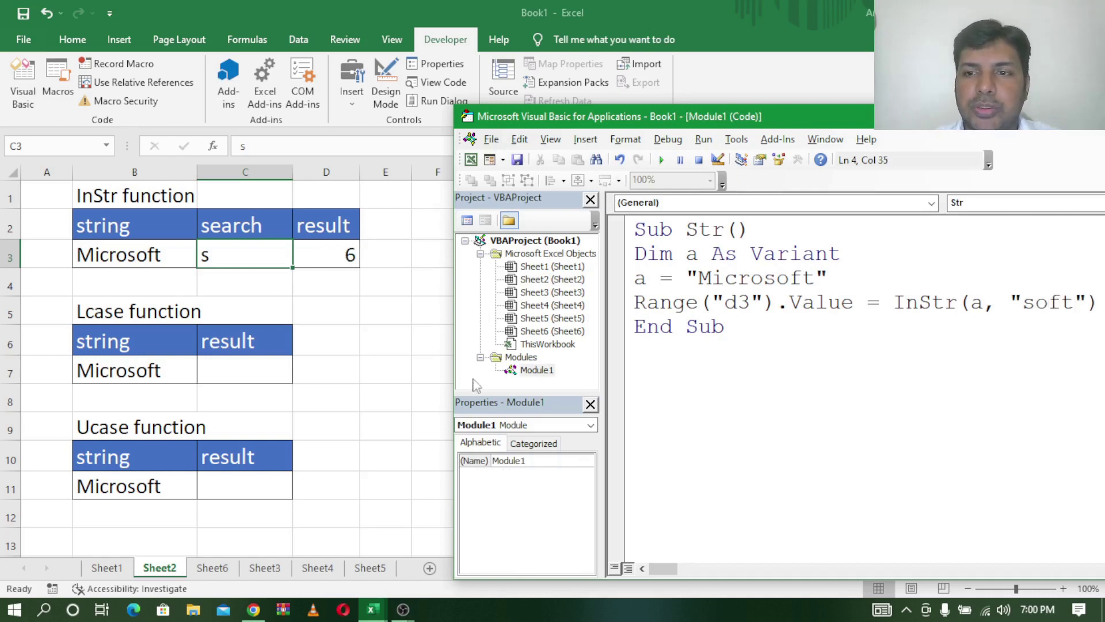
# Step: Clear D3 and rerun Str from the Macros list so D3 shows 6
pyautogui.click(351, 249)
pyautogui.press('Delete')
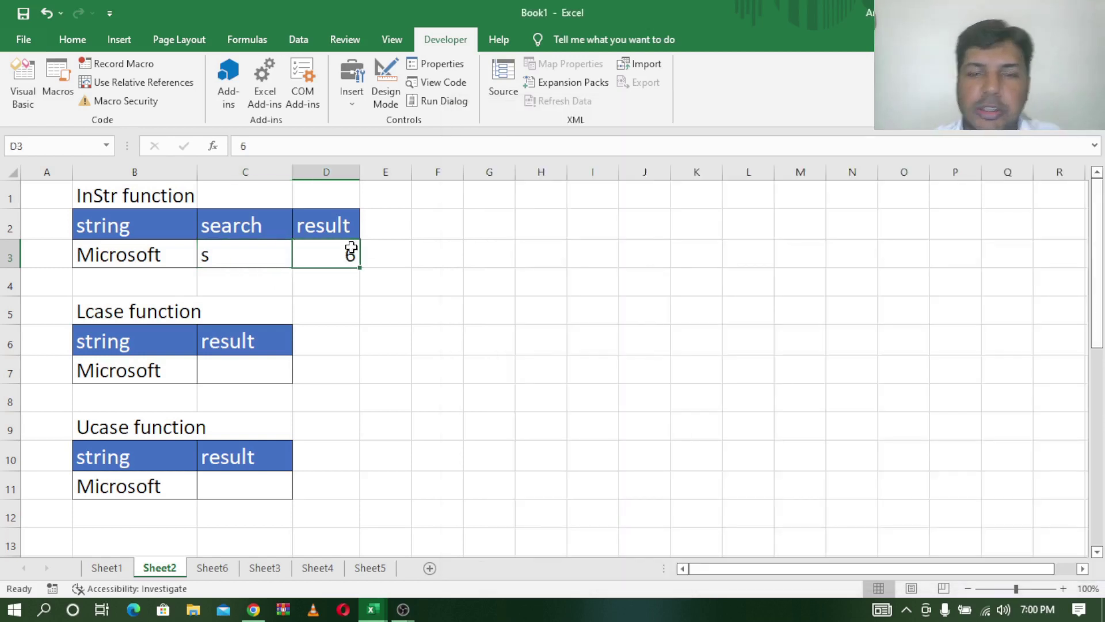
pyautogui.moveTo(371, 609)
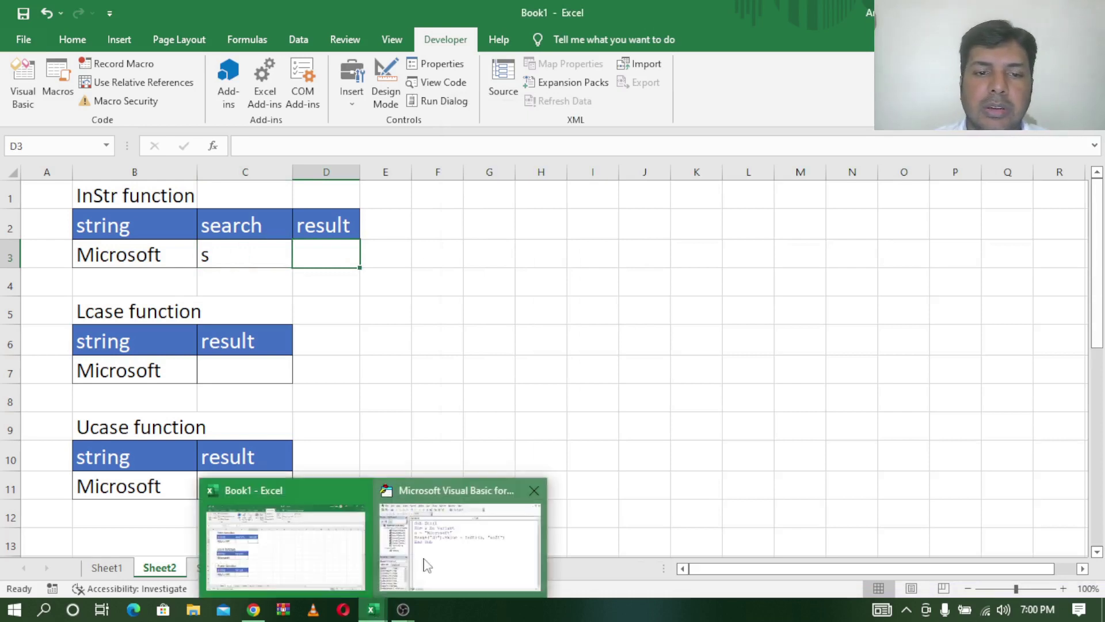
pyautogui.click(454, 524)
pyautogui.click(663, 163)
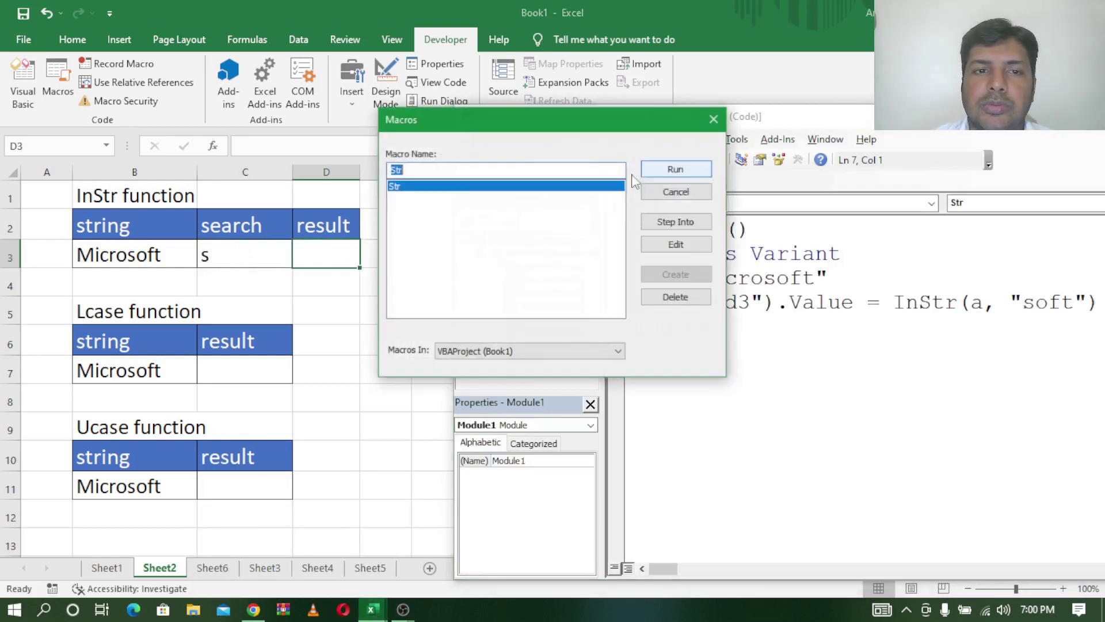
pyautogui.click(656, 170)
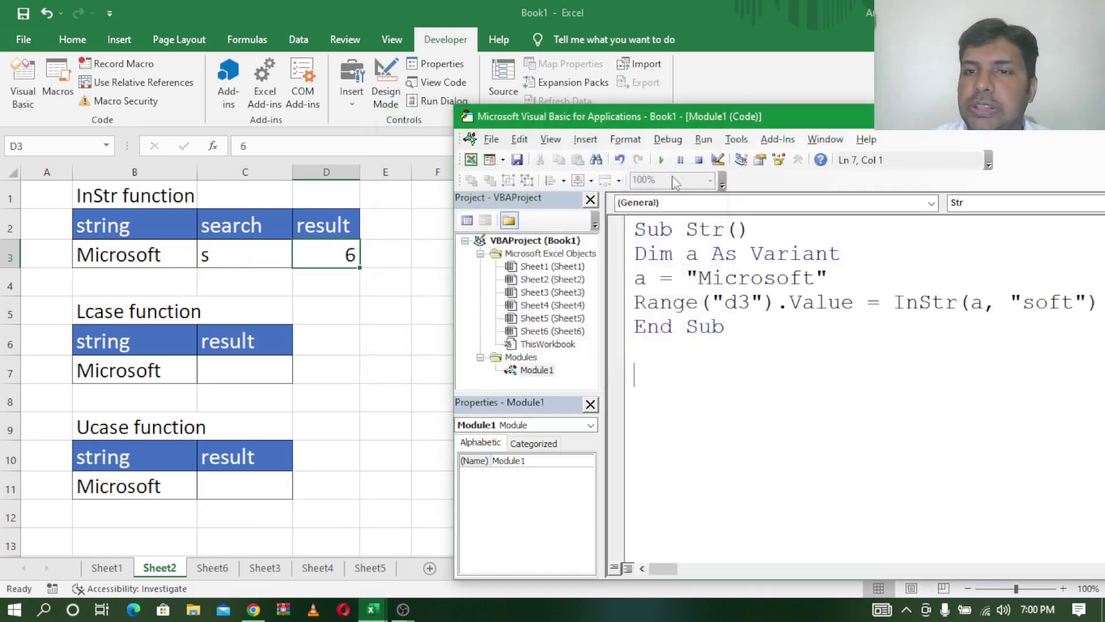
pyautogui.moveTo(766, 121); pyautogui.dragTo(725, 115)
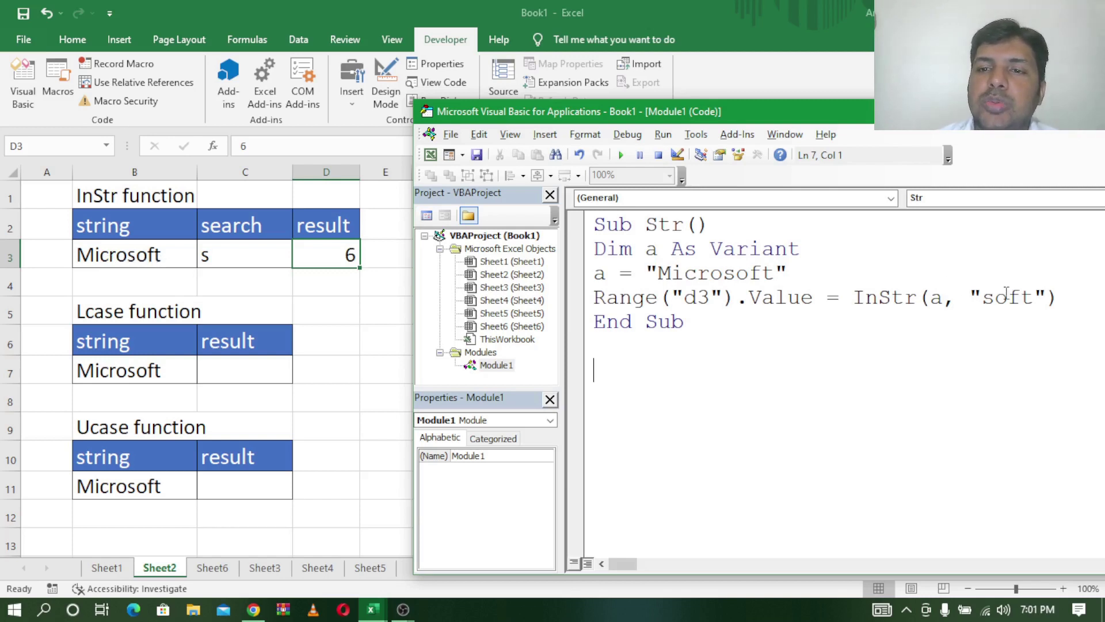
# Step: Change the InStr search text from "soft" to "o" and rerun Str, giving 5 in D3
pyautogui.moveTo(1033, 297); pyautogui.dragTo(1007, 297)
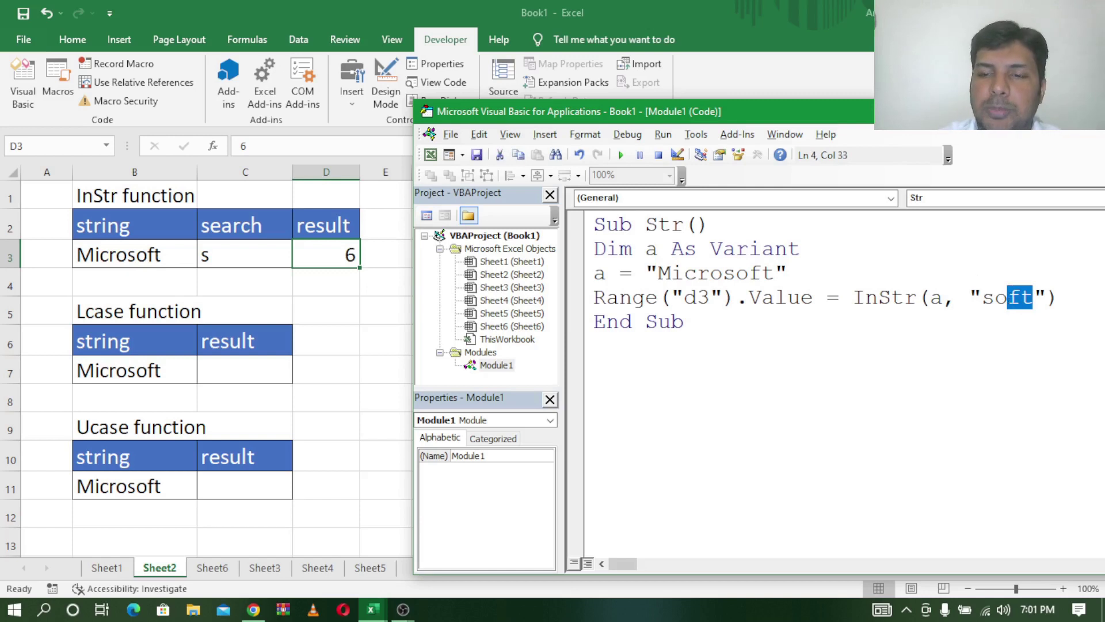
pyautogui.press('BackSpace')
pyautogui.press('Left')
pyautogui.press('BackSpace')
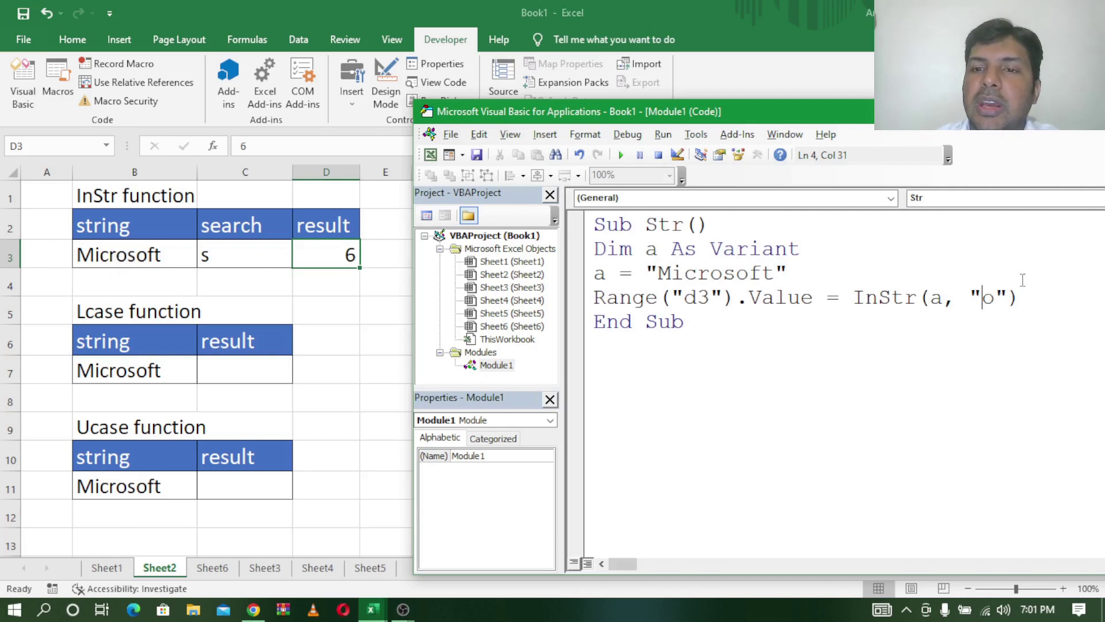
pyautogui.click(941, 371)
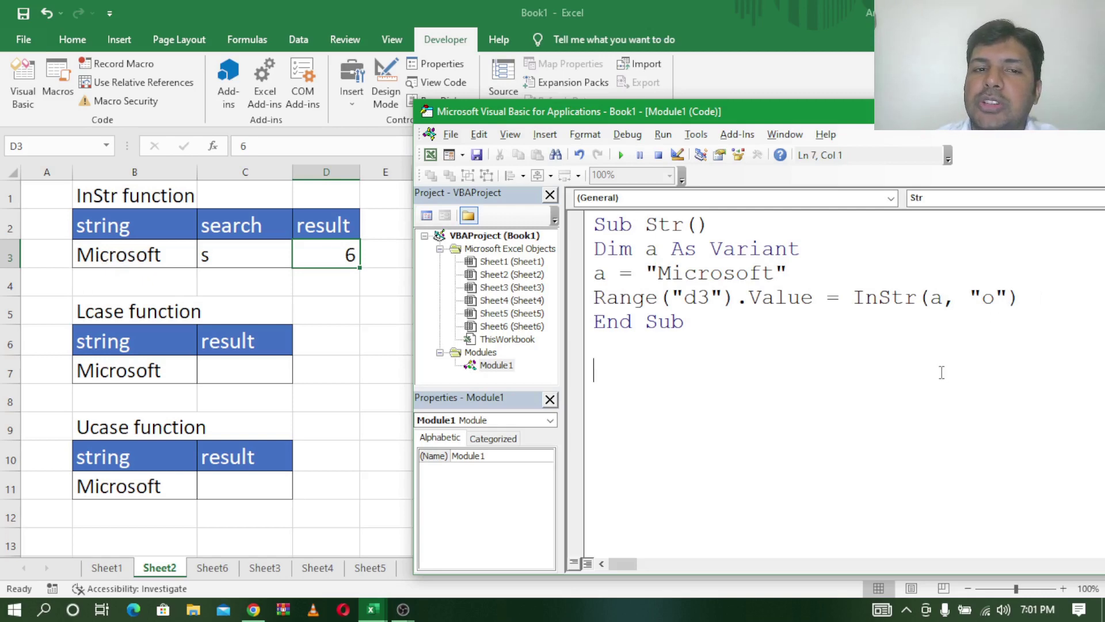
pyautogui.click(622, 156)
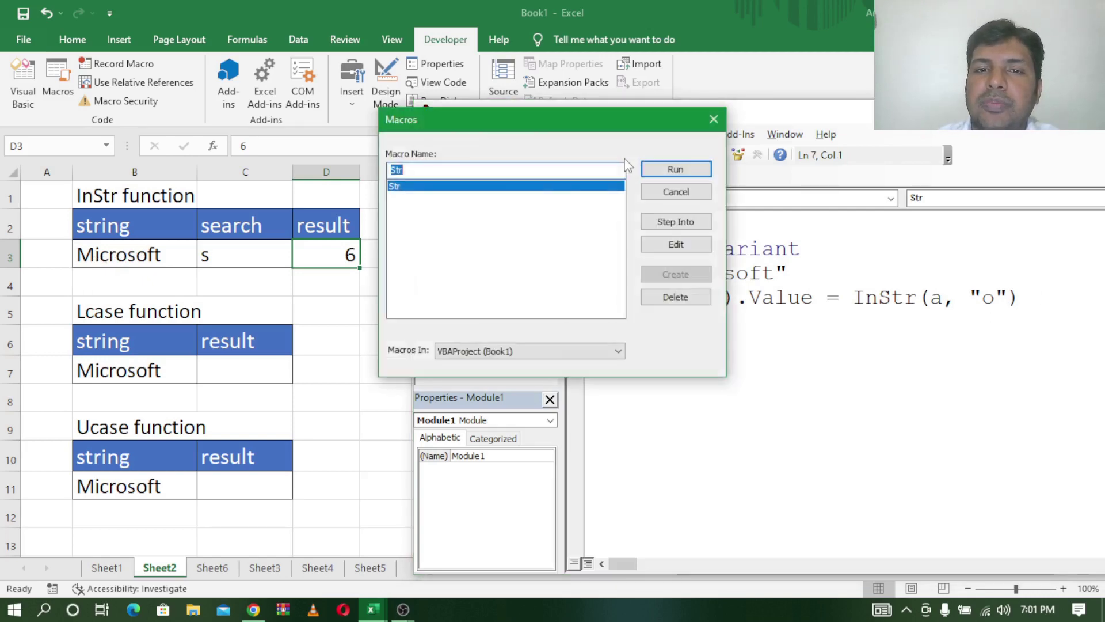
pyautogui.click(671, 170)
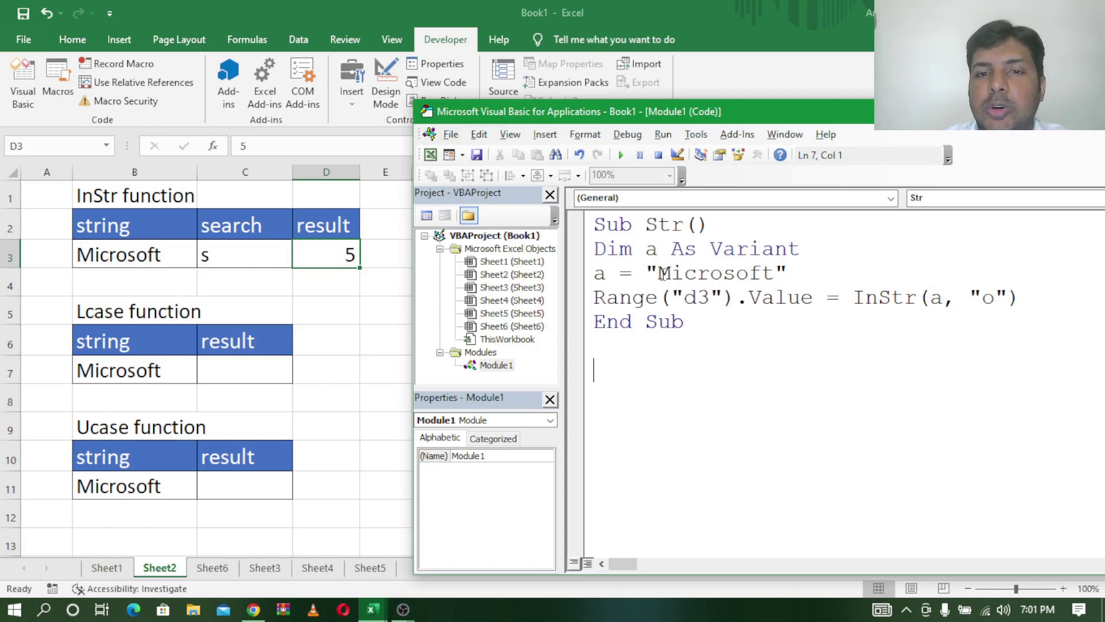
# Step: Highlight the letters of Microsoft and the InStr name to explain the result 5
pyautogui.moveTo(660, 273); pyautogui.dragTo(780, 274)
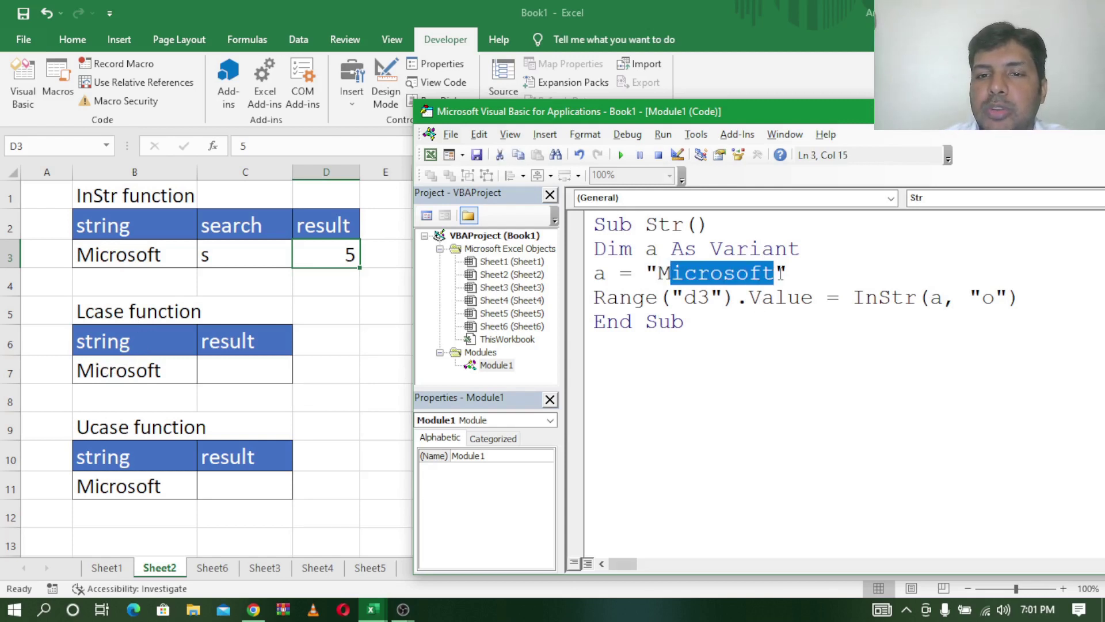
pyautogui.click(750, 388)
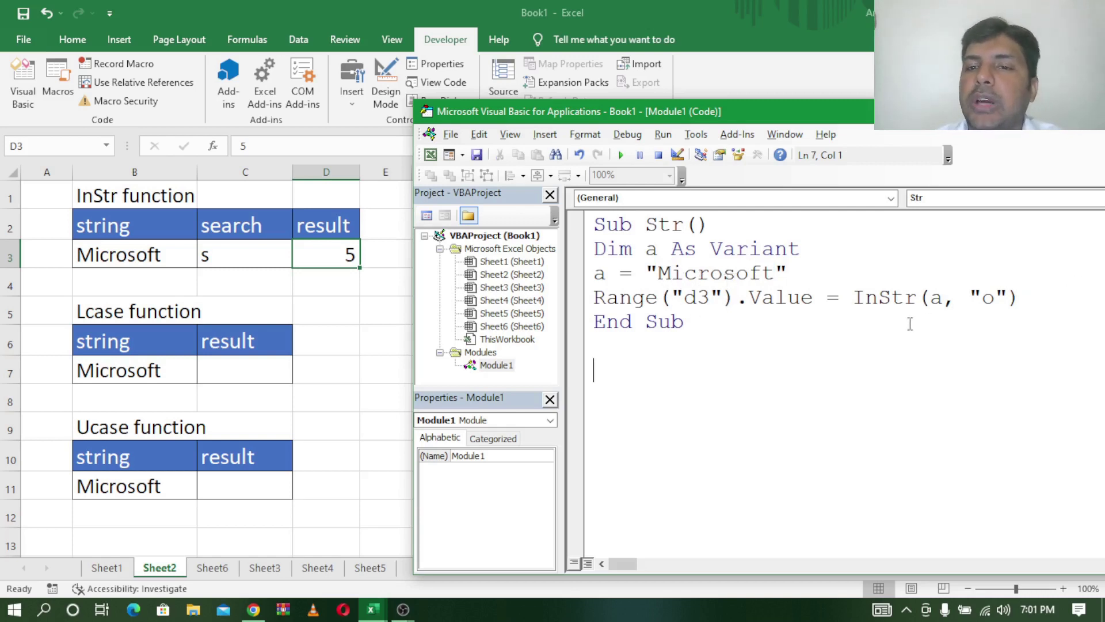
pyautogui.moveTo(855, 297); pyautogui.dragTo(923, 298)
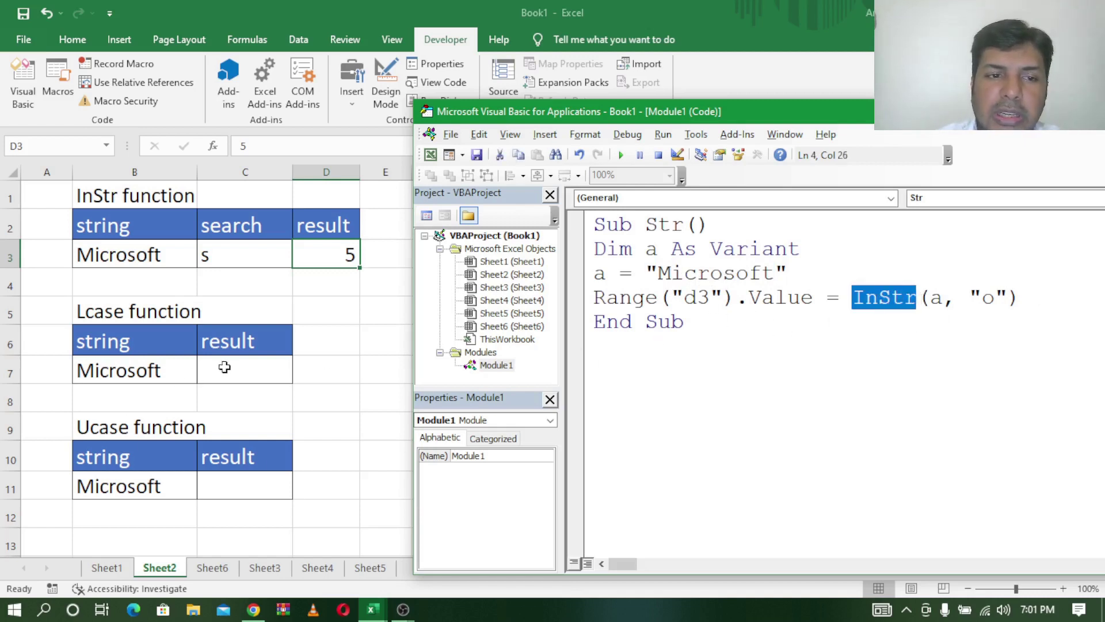
# Step: Rewrite the macro line as Range("d7").Value = LCase(a) and run it
pyautogui.click(709, 299)
pyautogui.press('BackSpace')
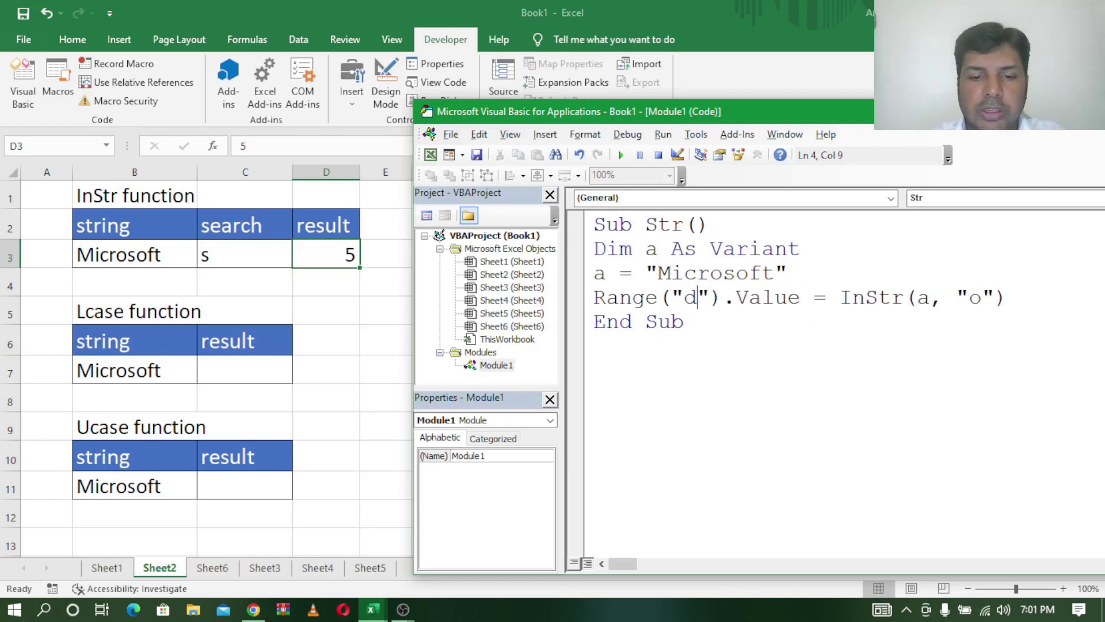
pyautogui.write('7')
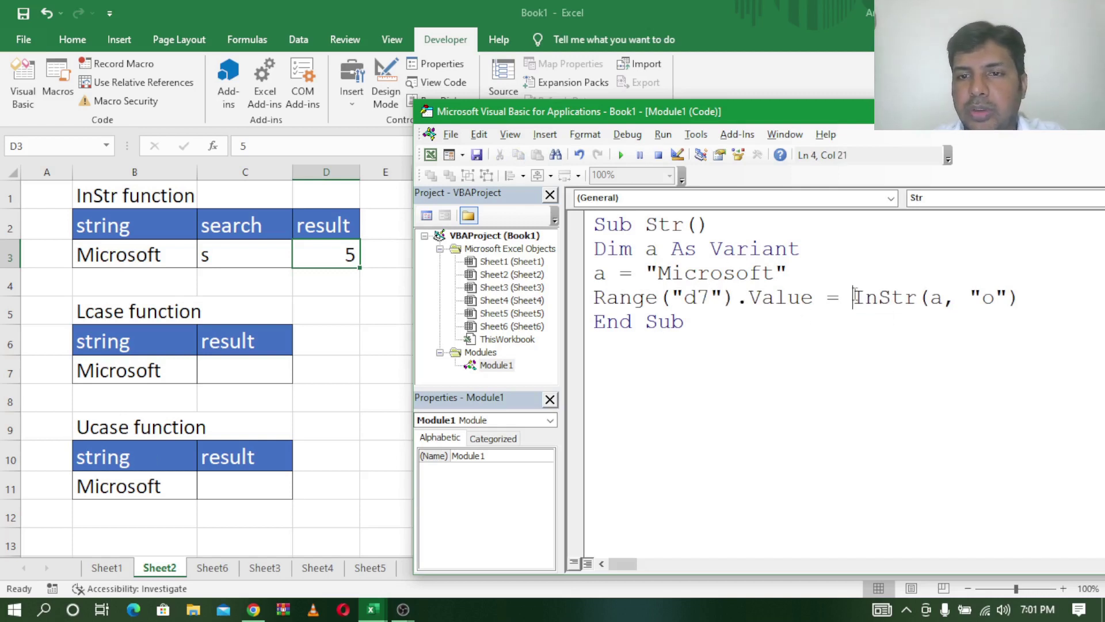
pyautogui.write('lcas')
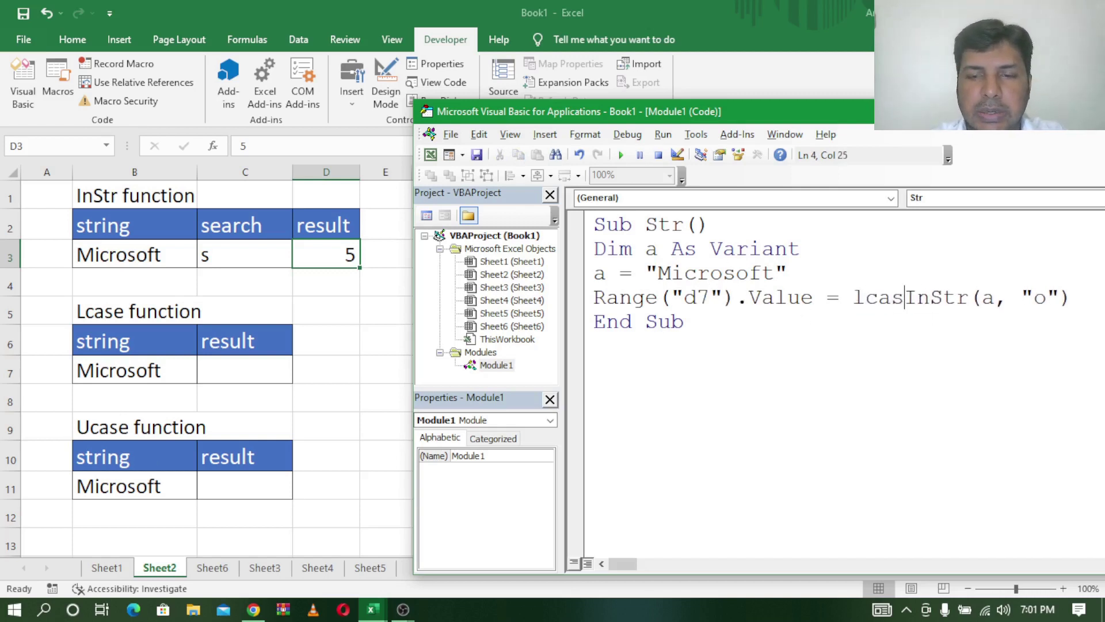
pyautogui.write('e(')
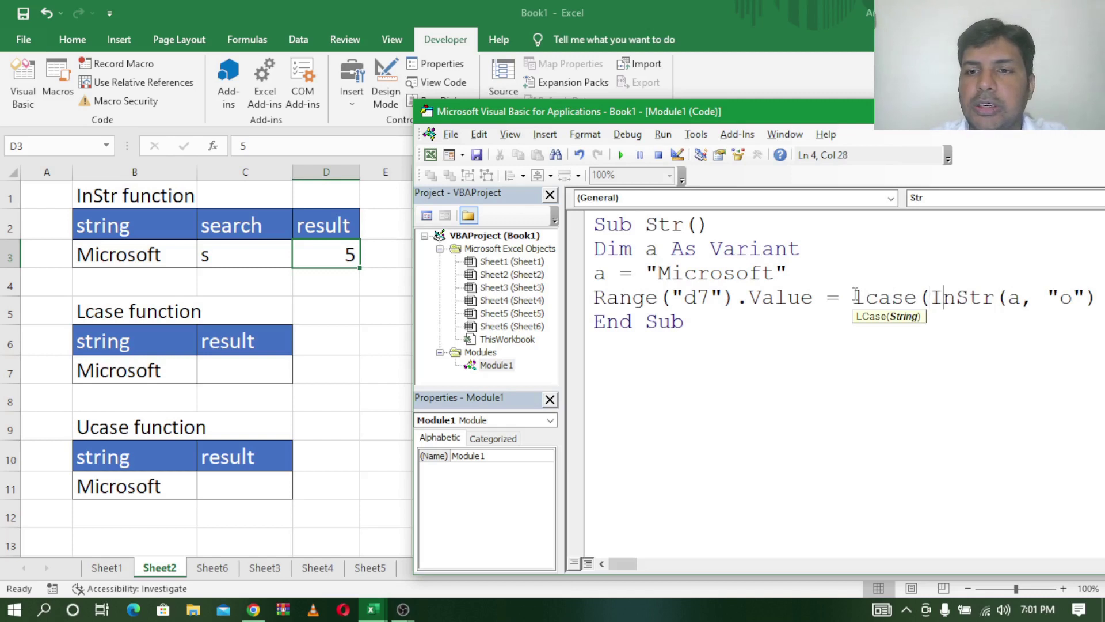
pyautogui.press('Delete')
pyautogui.press('Delete')
pyautogui.press('Delete')
pyautogui.press('Delete')
pyautogui.press('Delete')
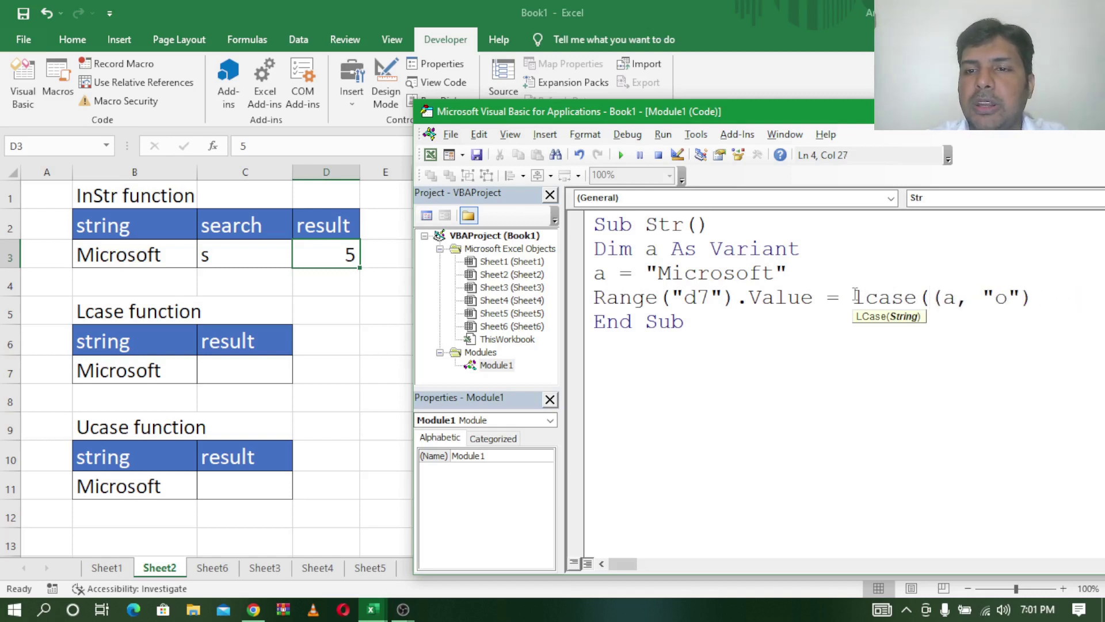
pyautogui.press('Delete')
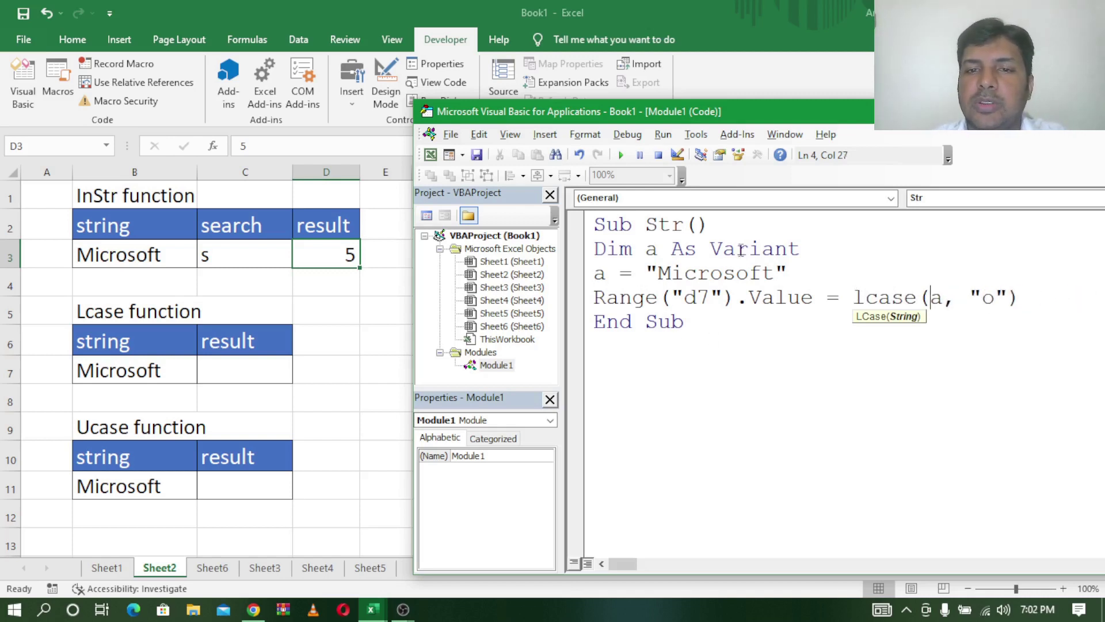
pyautogui.press('Delete')
pyautogui.press('Delete')
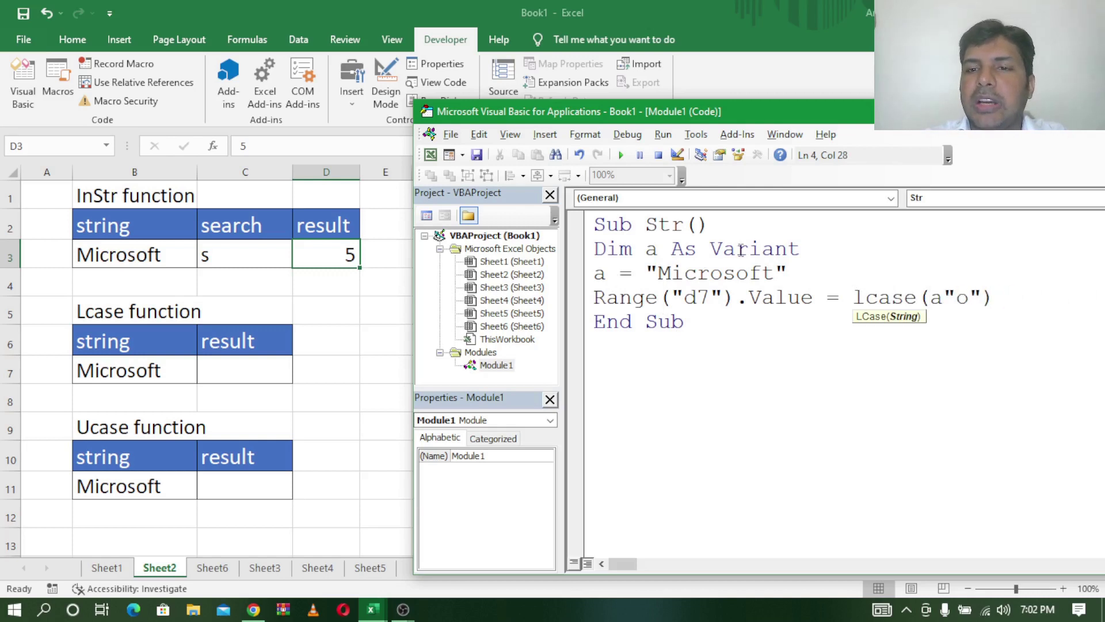
pyautogui.press('Delete')
pyautogui.press('Delete')
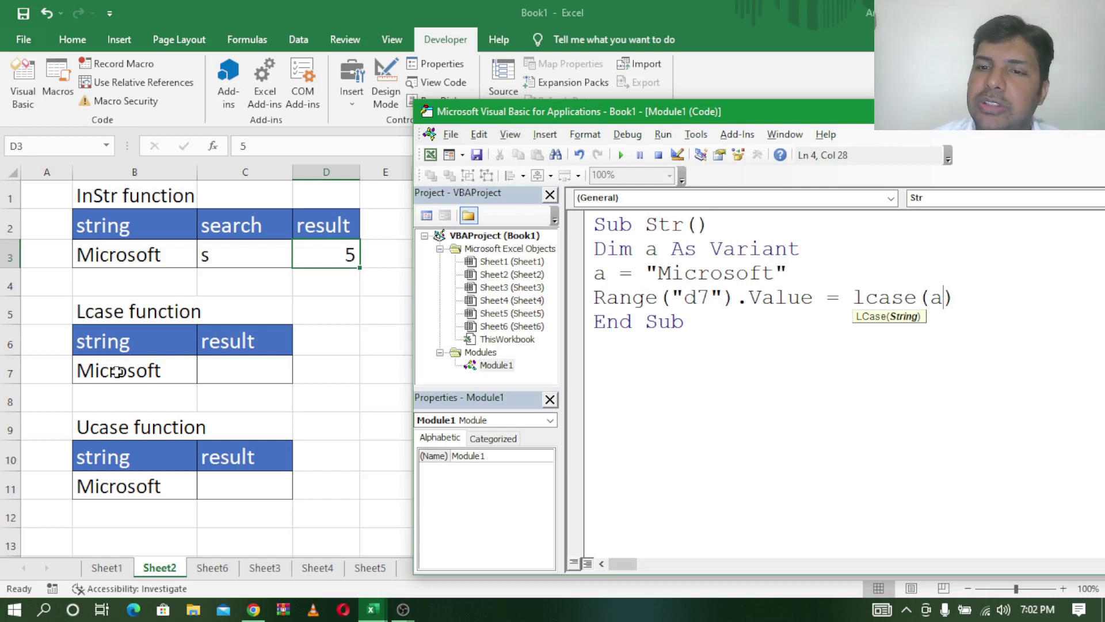
pyautogui.click(960, 297)
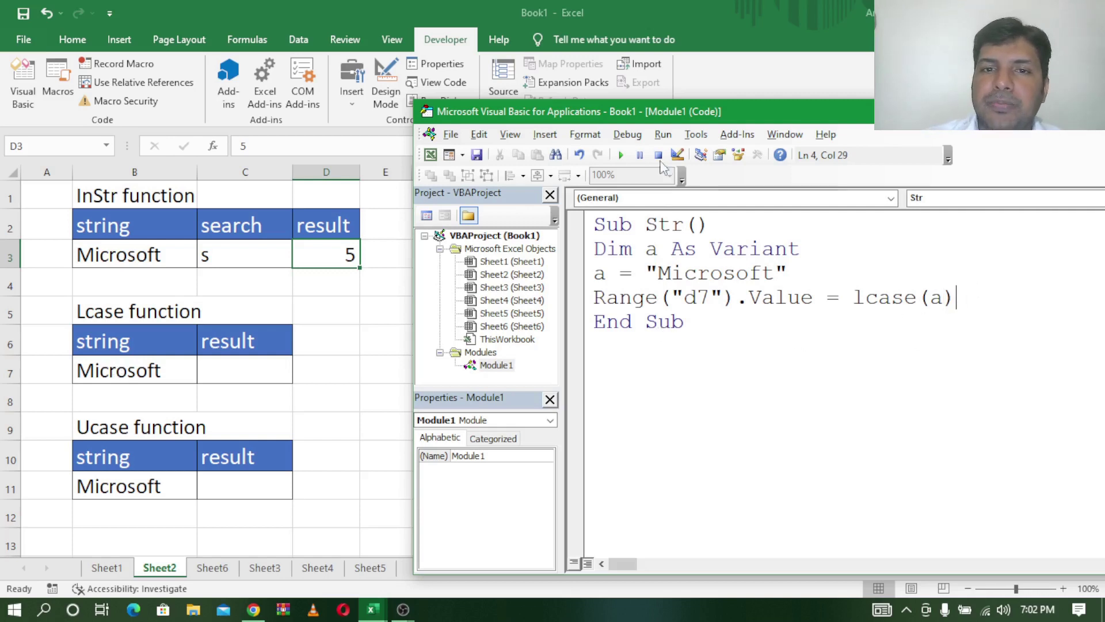
pyautogui.click(621, 155)
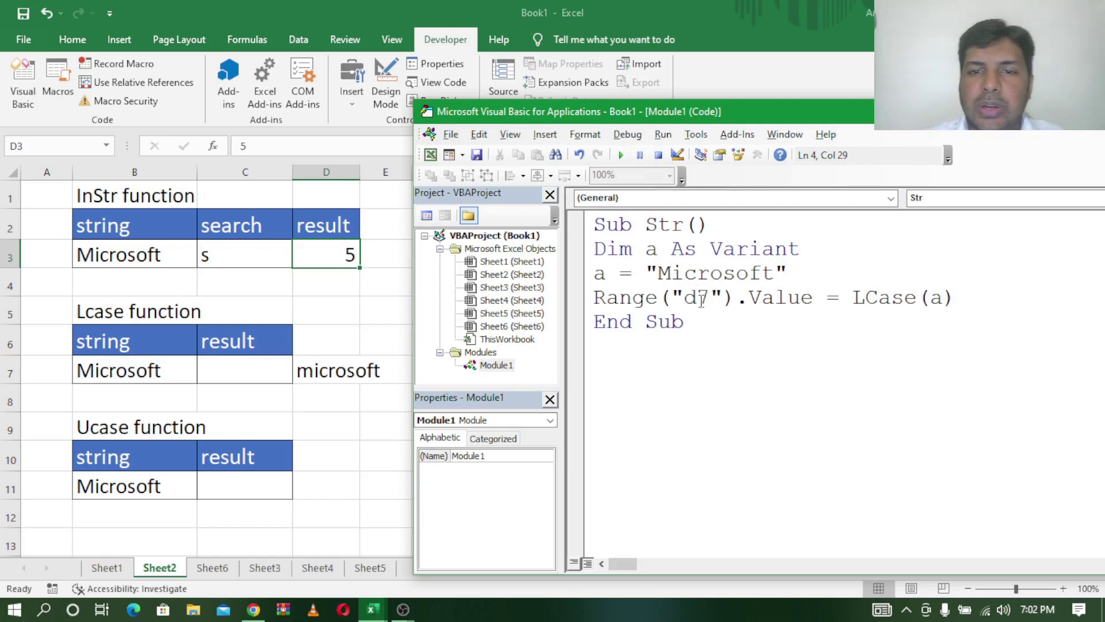
# Step: Retarget the LCase output to c7, clear D7, and rerun so C7 shows microsoft
pyautogui.press('BackSpace')
pyautogui.write('c')
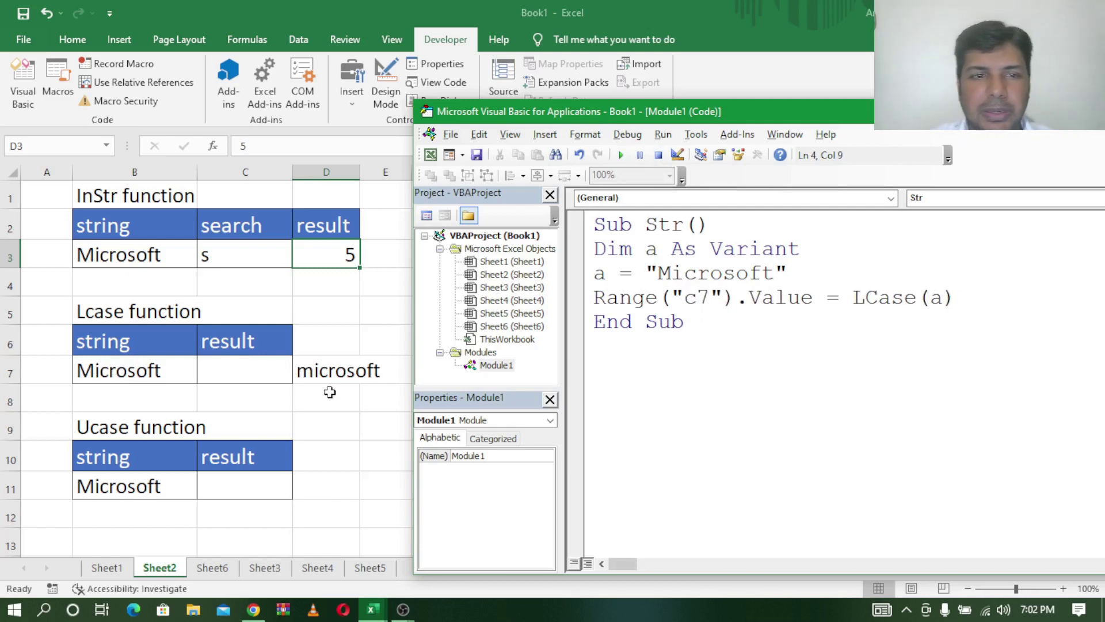
pyautogui.click(332, 367)
pyautogui.press('Delete')
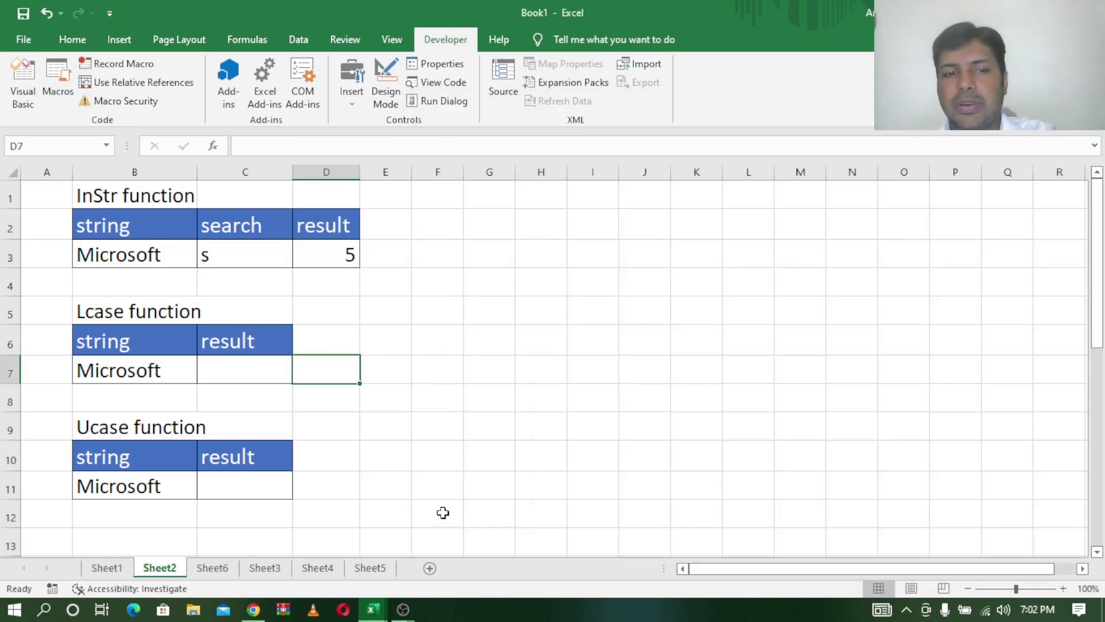
pyautogui.moveTo(371, 609)
pyautogui.click(449, 553)
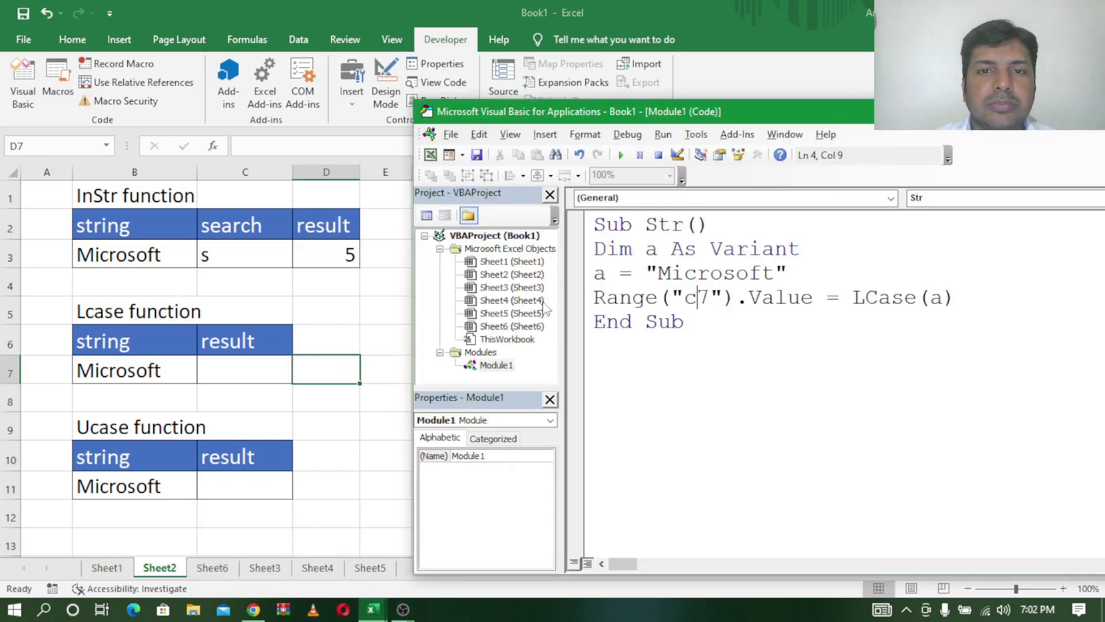
pyautogui.click(621, 154)
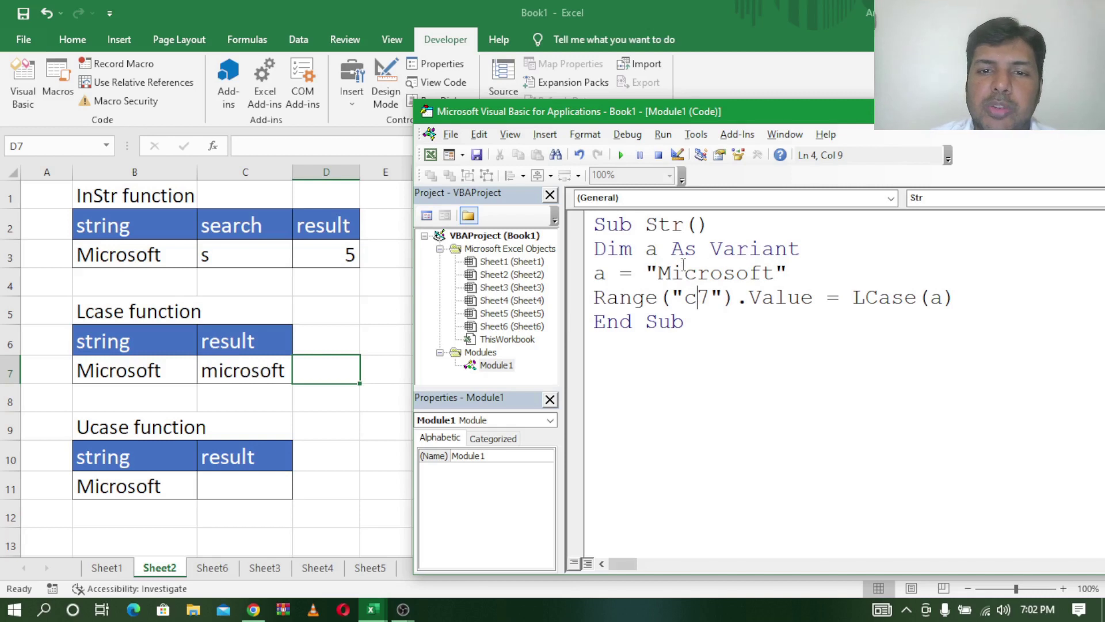
# Step: Change LCase(a) to UCase(a) in the macro line
pyautogui.click(866, 299)
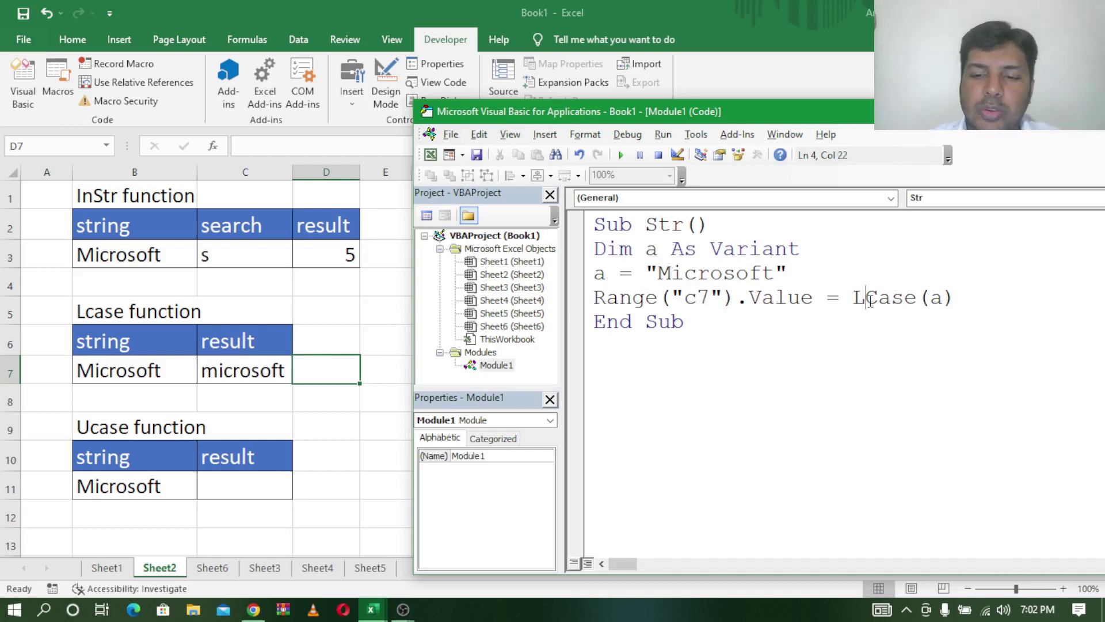
pyautogui.press('BackSpace')
pyautogui.write('U')
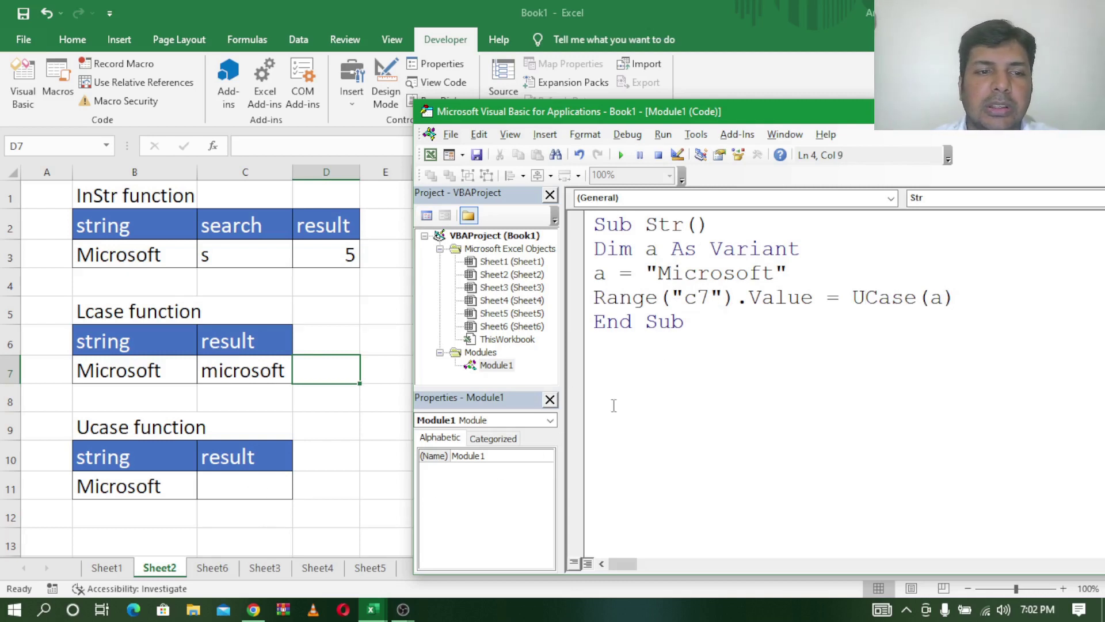
# Step: Point the UCase line at Range("c11") and run Str, filling C11 with MICROSOFT
pyautogui.click(711, 296)
pyautogui.press('BackSpace')
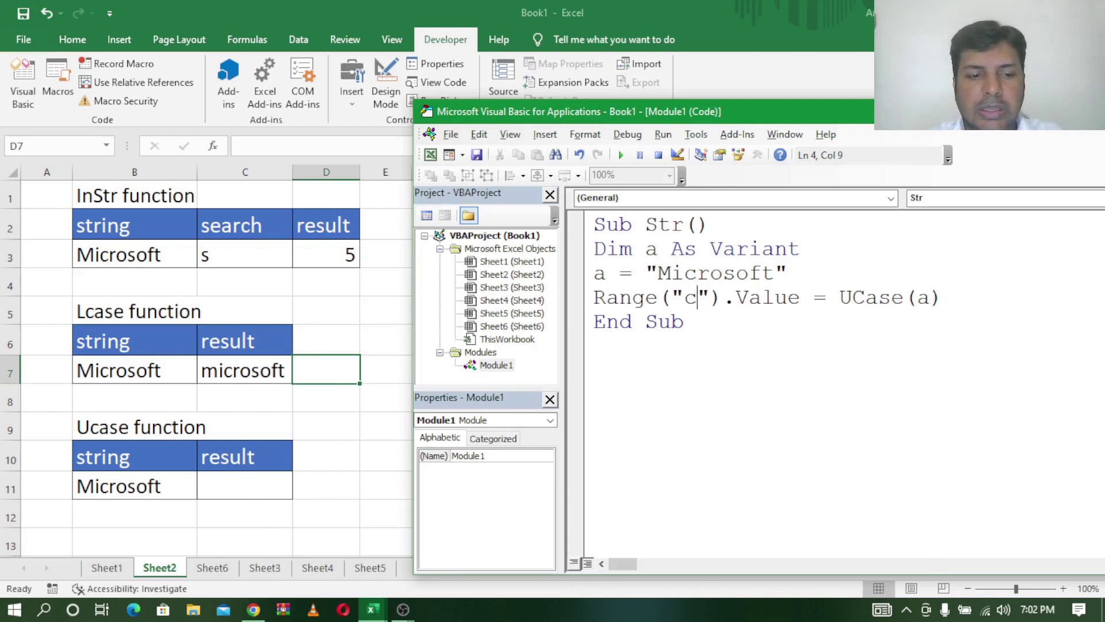
pyautogui.press('BackSpace')
pyautogui.write('1')
pyautogui.press('BackSpace')
pyautogui.write('c')
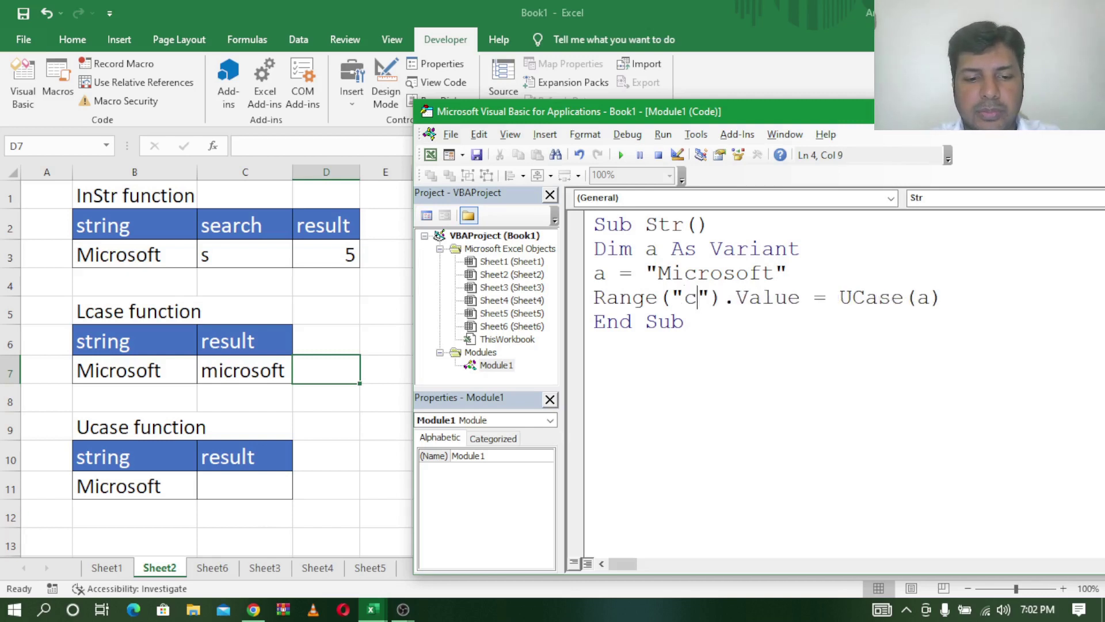
pyautogui.write('11')
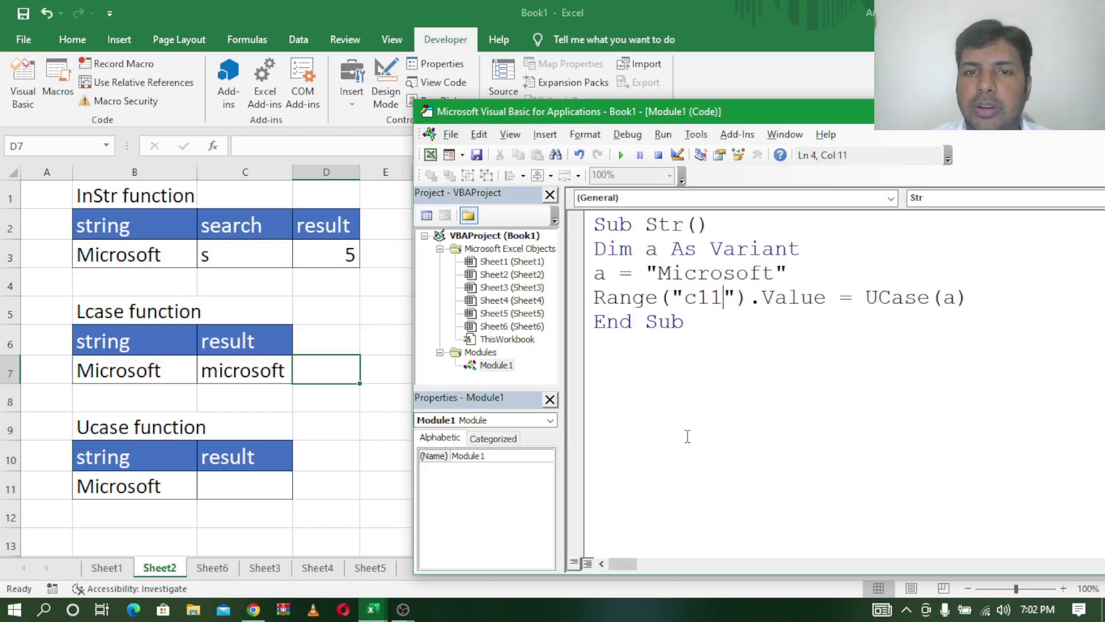
pyautogui.click(686, 436)
pyautogui.click(620, 155)
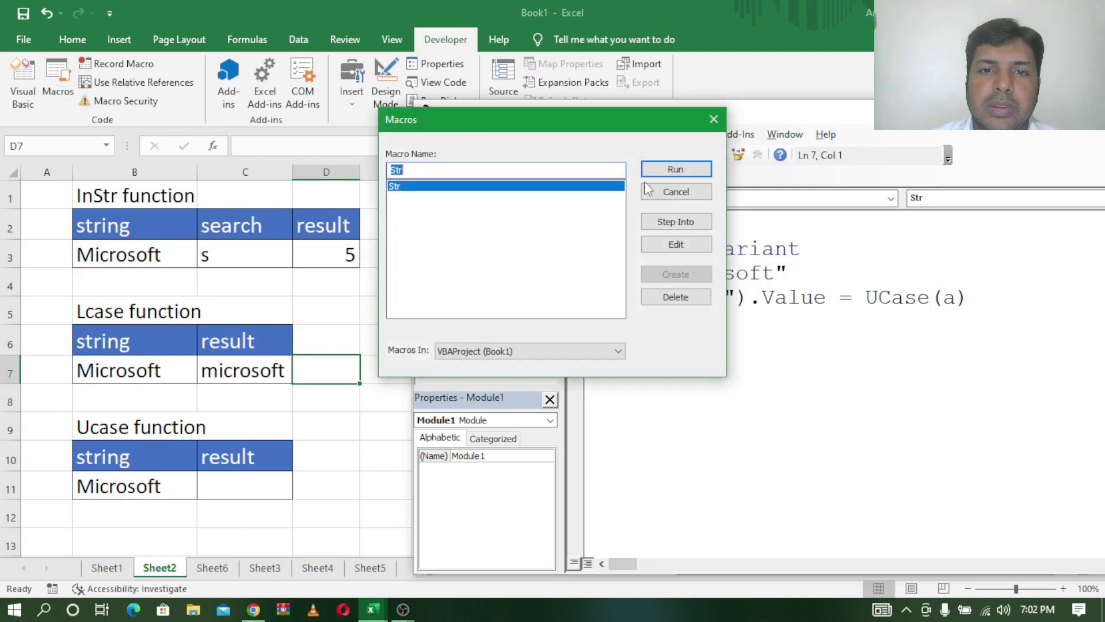
pyautogui.click(675, 169)
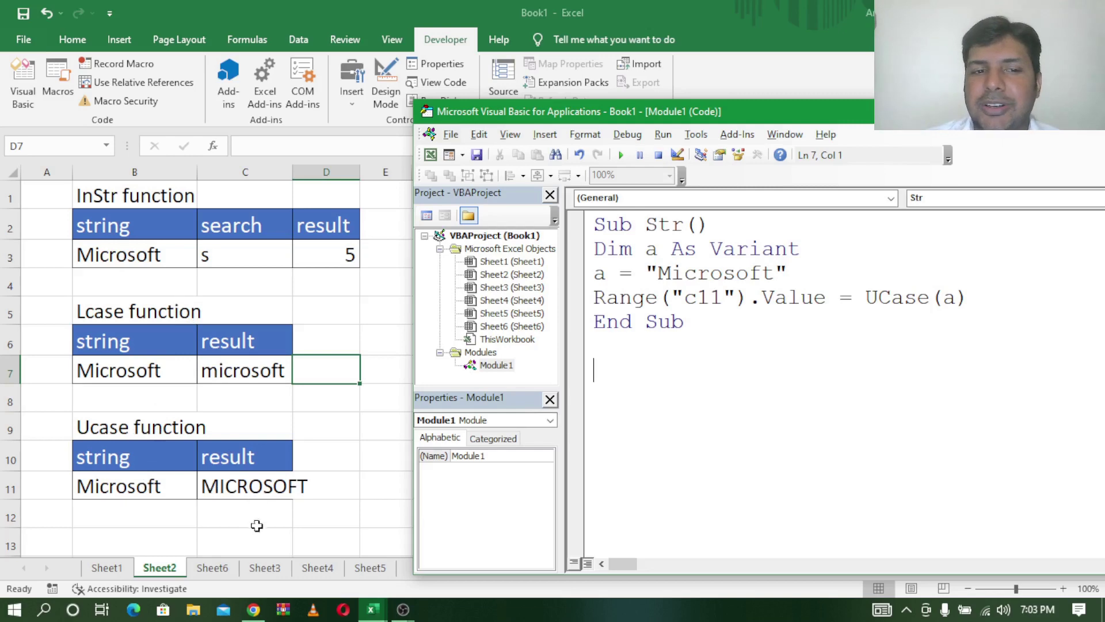
# Step: Go to Sheet6's Ltrim, Rtrim and Trim tables, select B3, and bring the macro code back
pyautogui.click(114, 570)
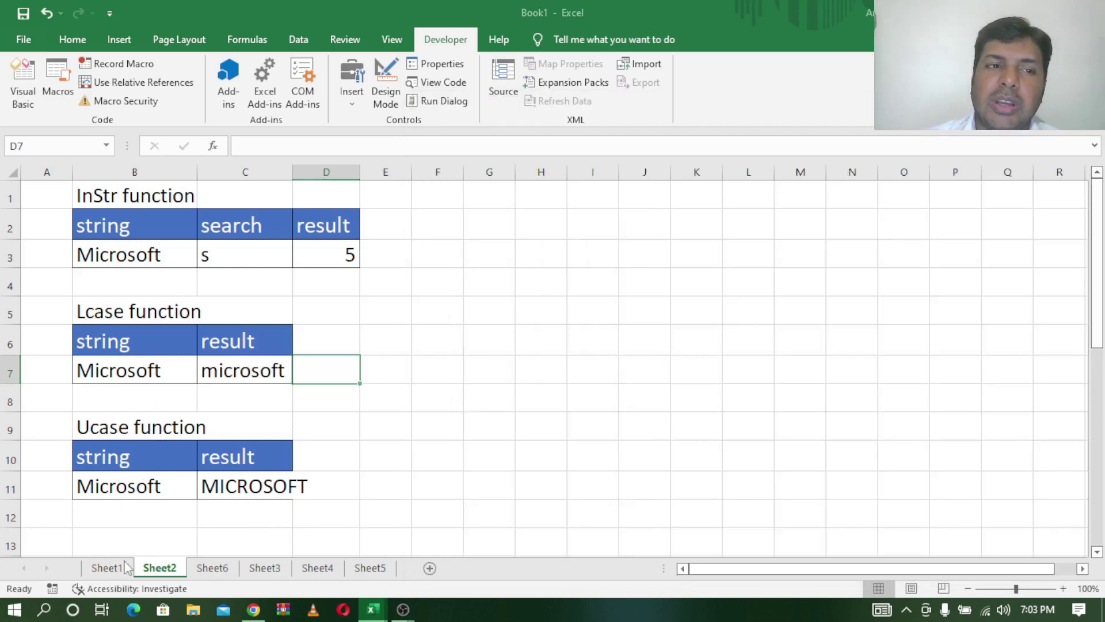
pyautogui.click(109, 568)
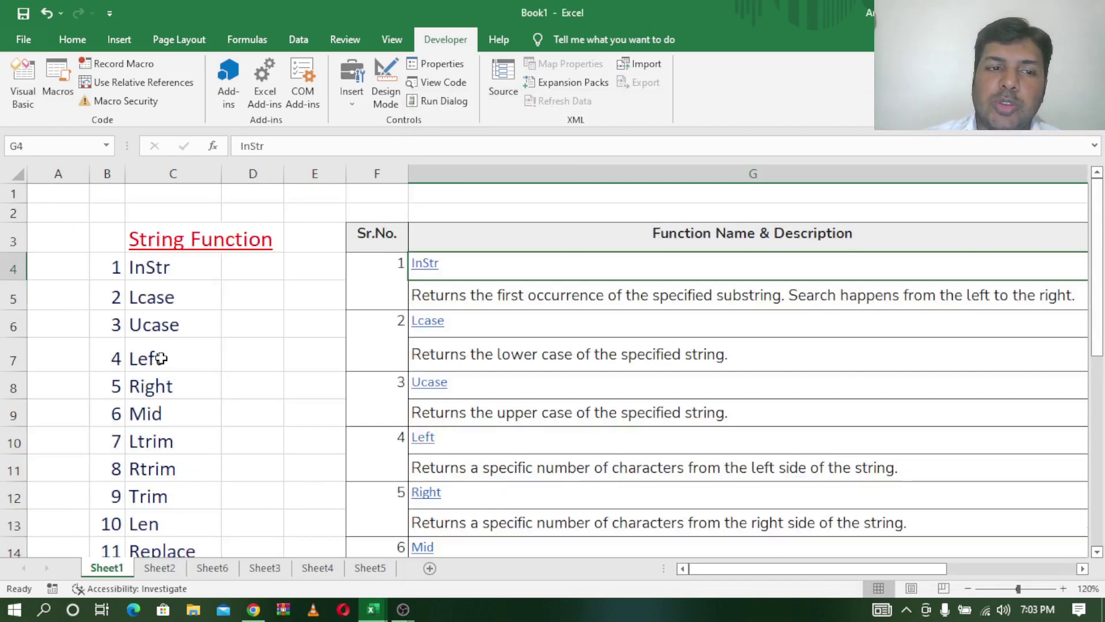
pyautogui.click(223, 569)
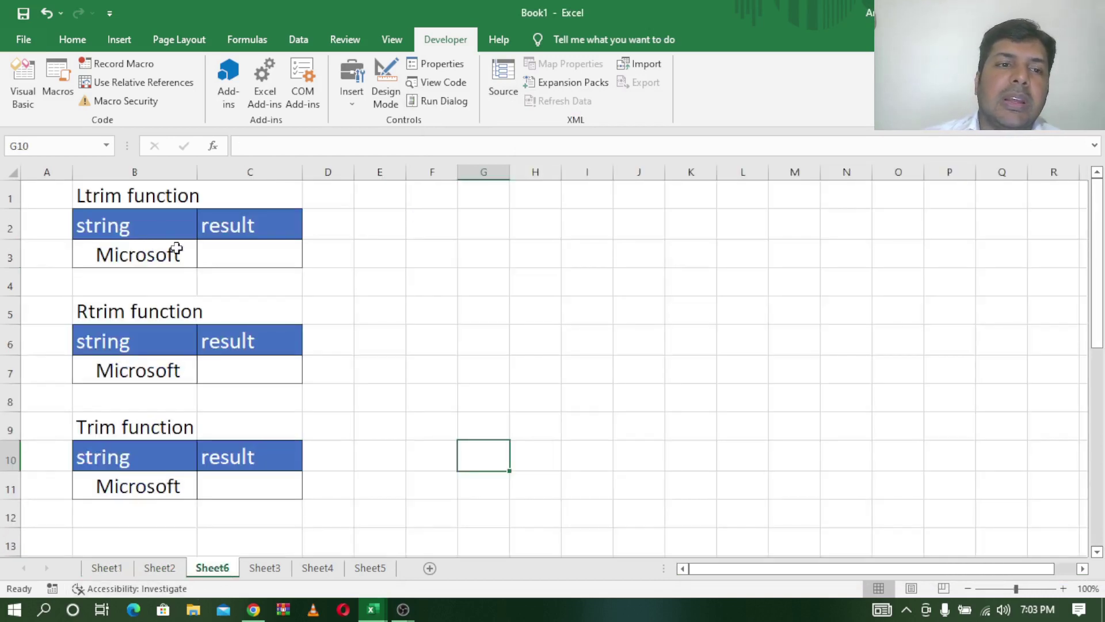
pyautogui.click(155, 251)
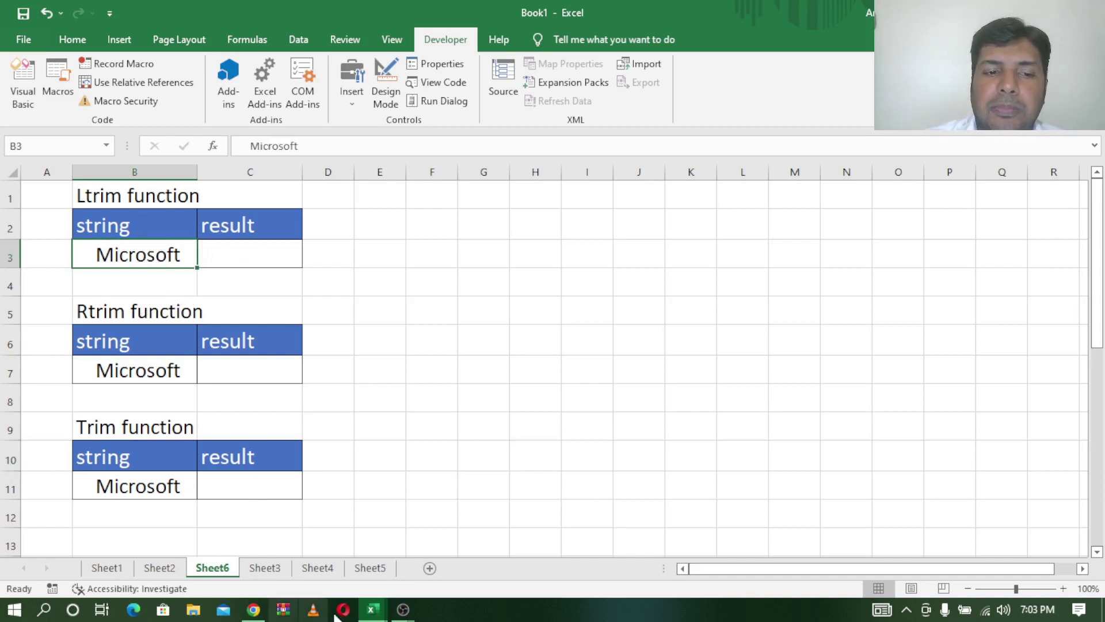
pyautogui.click(402, 611)
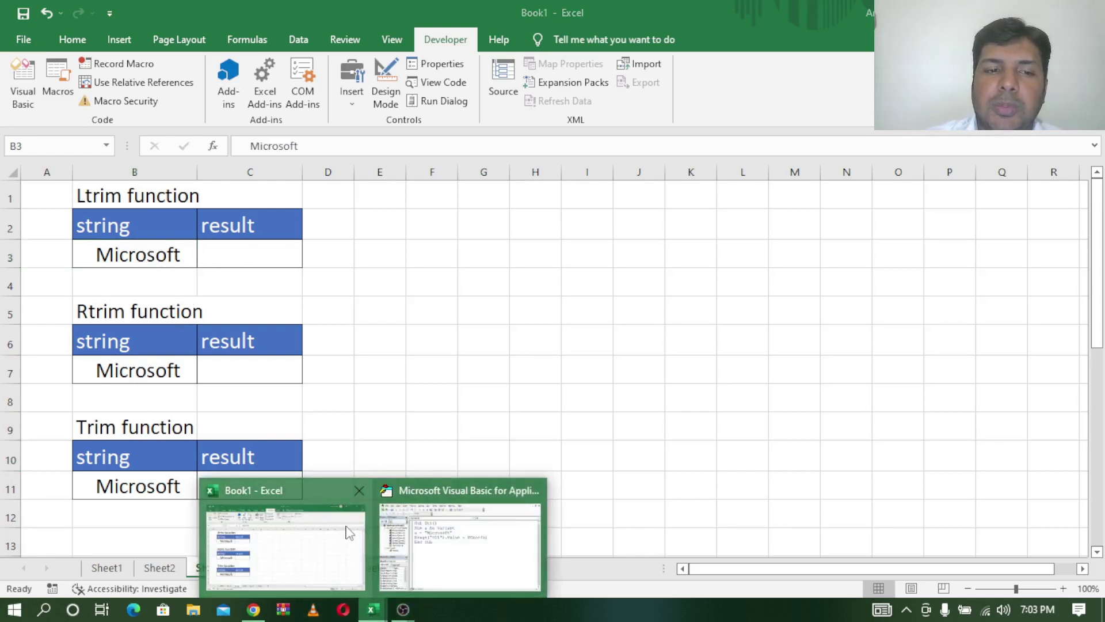
pyautogui.click(404, 529)
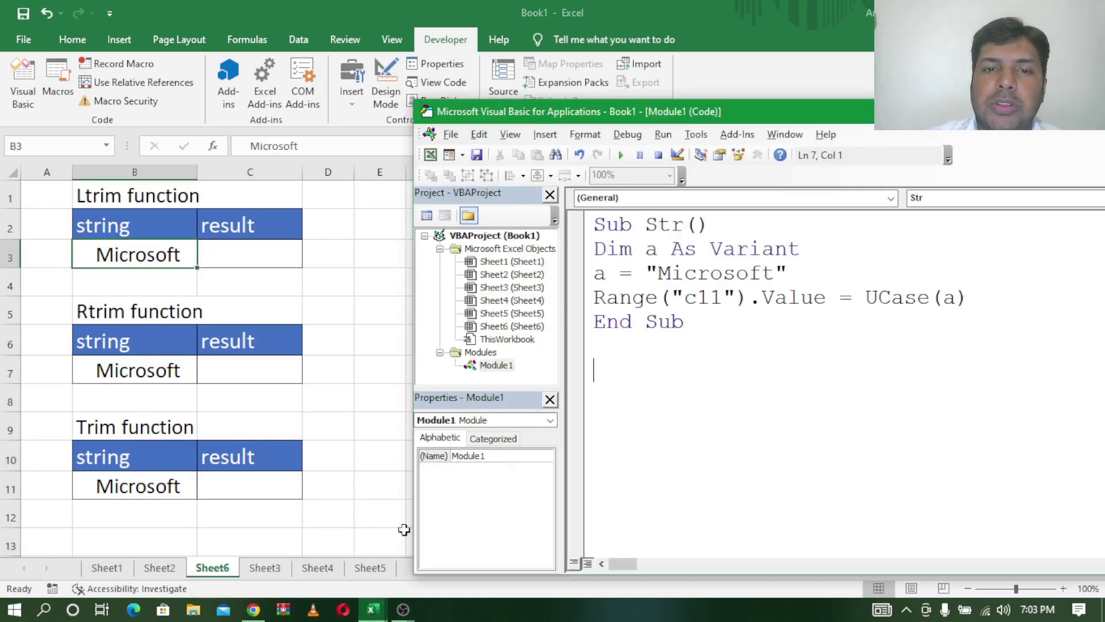
pyautogui.click(660, 272)
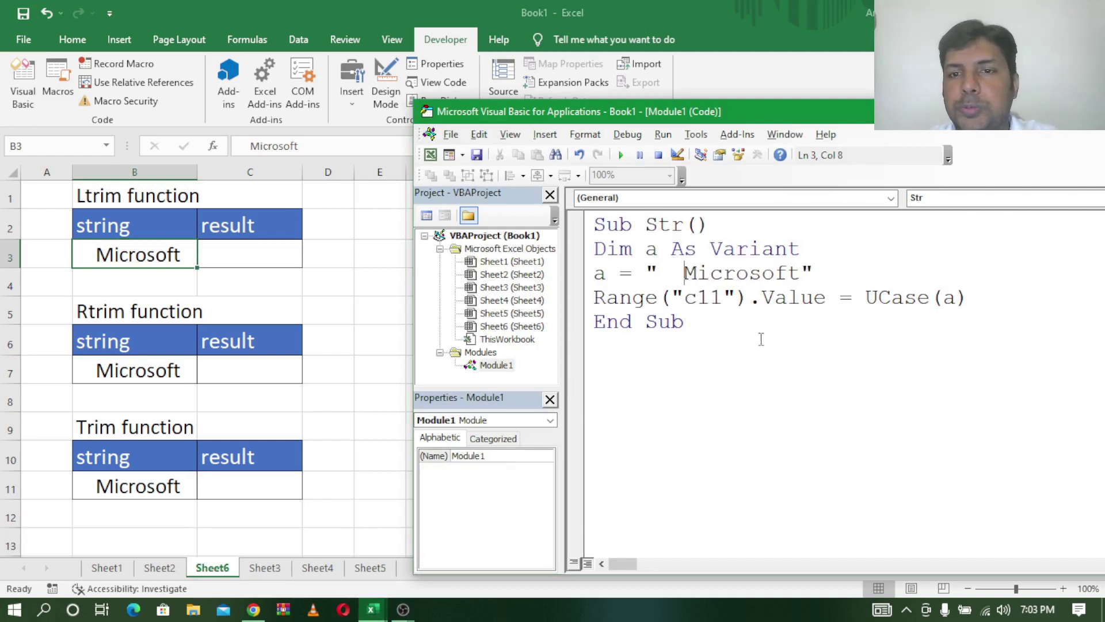
# Step: Pad the Microsoft string with leading spaces and change the target cell to c3
pyautogui.click(801, 273)
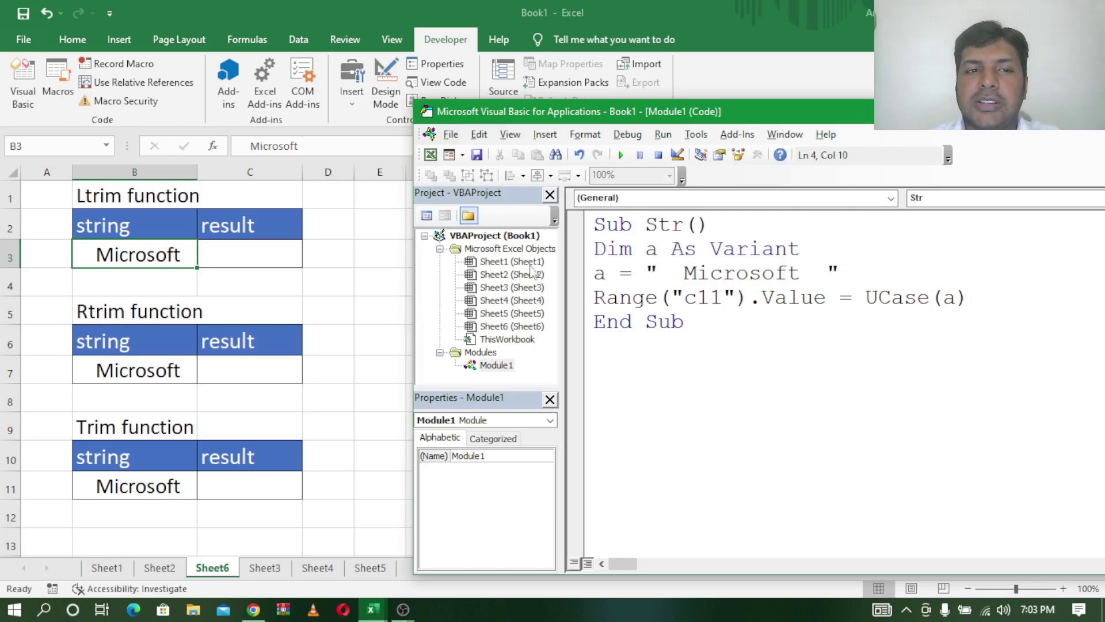
pyautogui.click(323, 276)
pyautogui.click(266, 246)
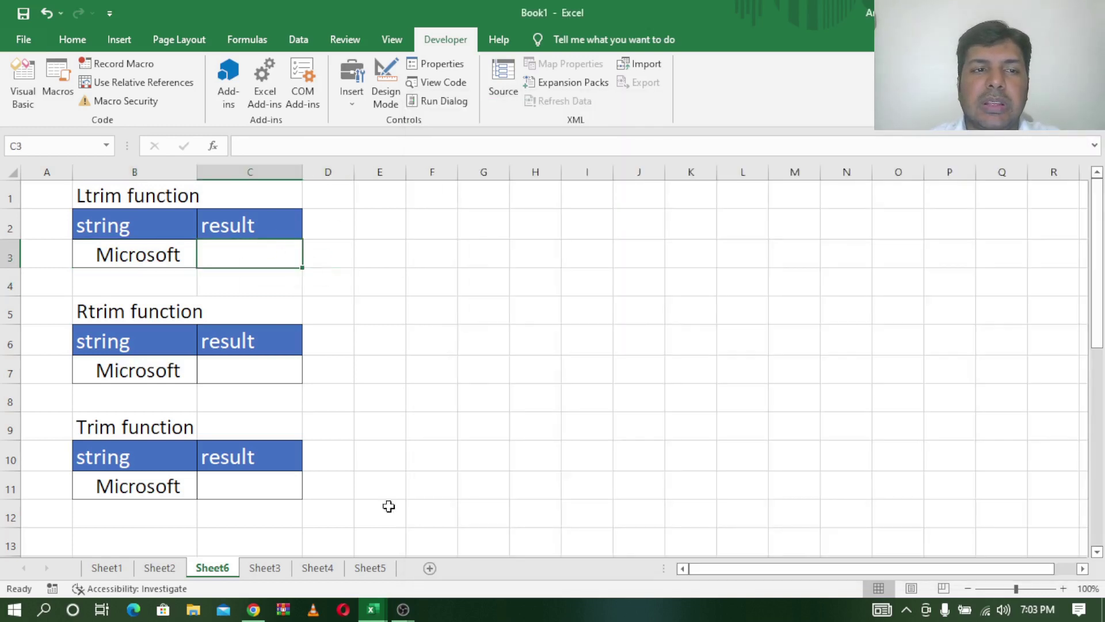
pyautogui.moveTo(371, 609)
pyautogui.click(514, 511)
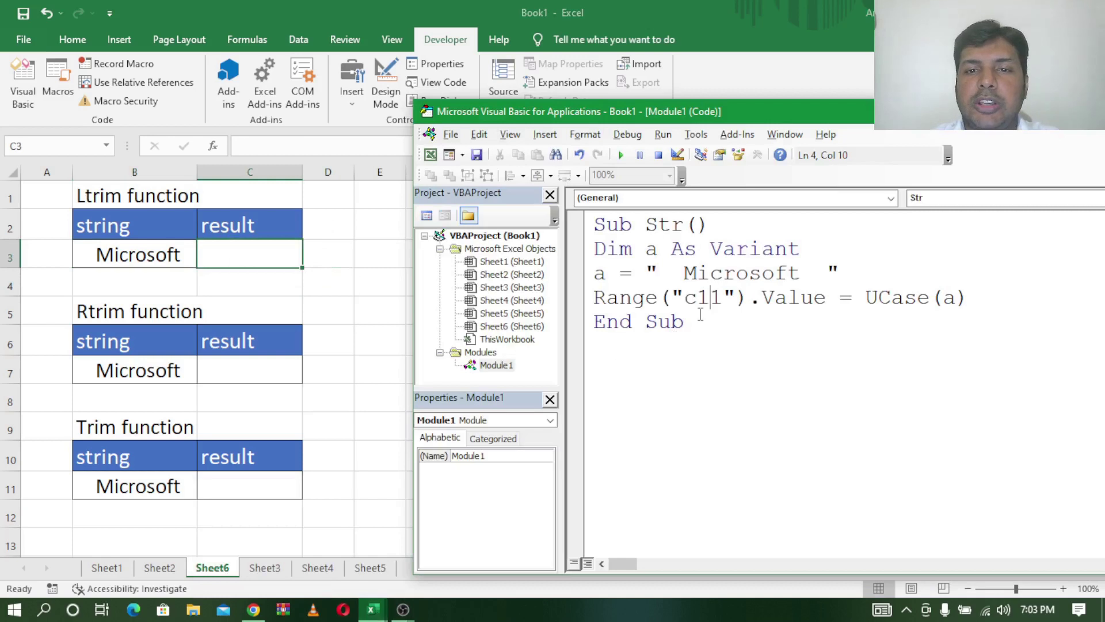
pyautogui.press('BackSpace')
pyautogui.press('BackSpace')
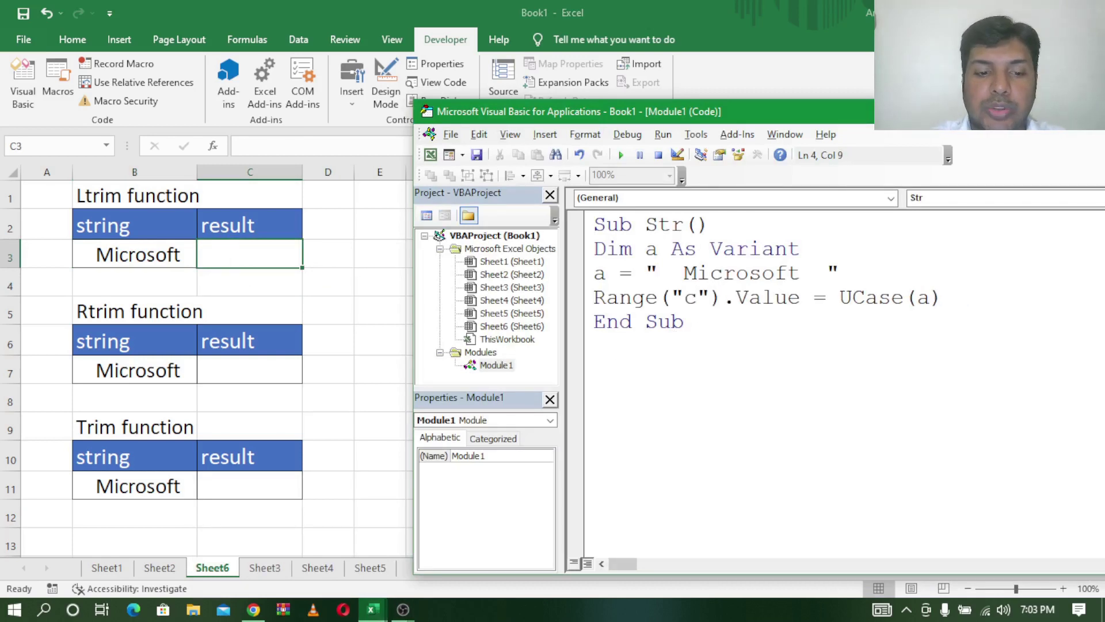
pyautogui.write('3')
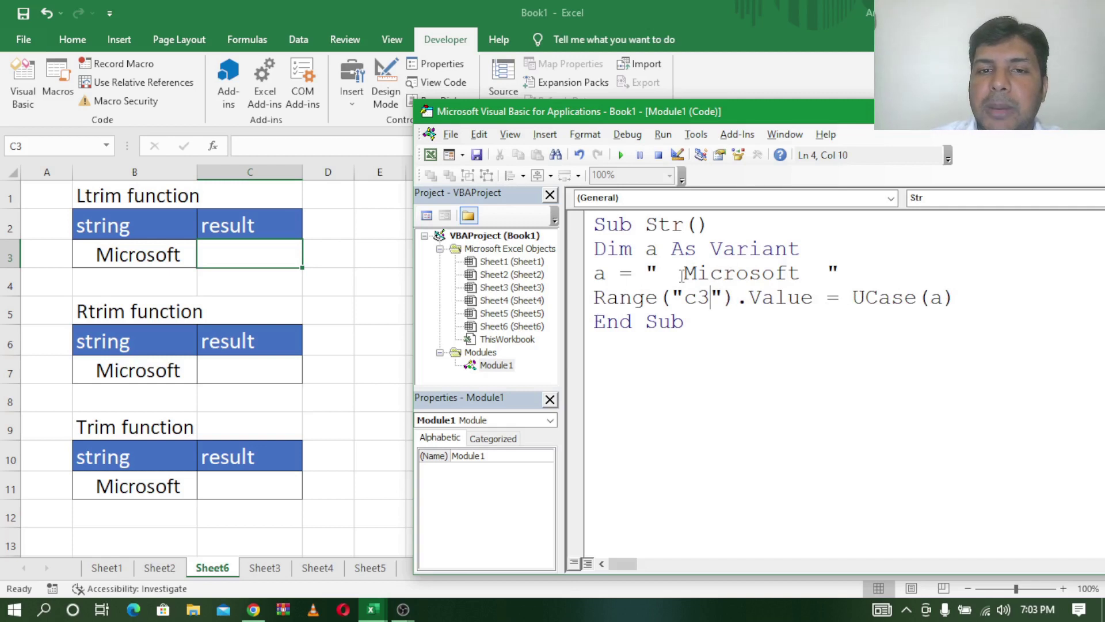
# Step: Replace UCase with LTrim and run the macro so C3 shows Microsoft
pyautogui.moveTo(854, 300); pyautogui.dragTo(920, 301)
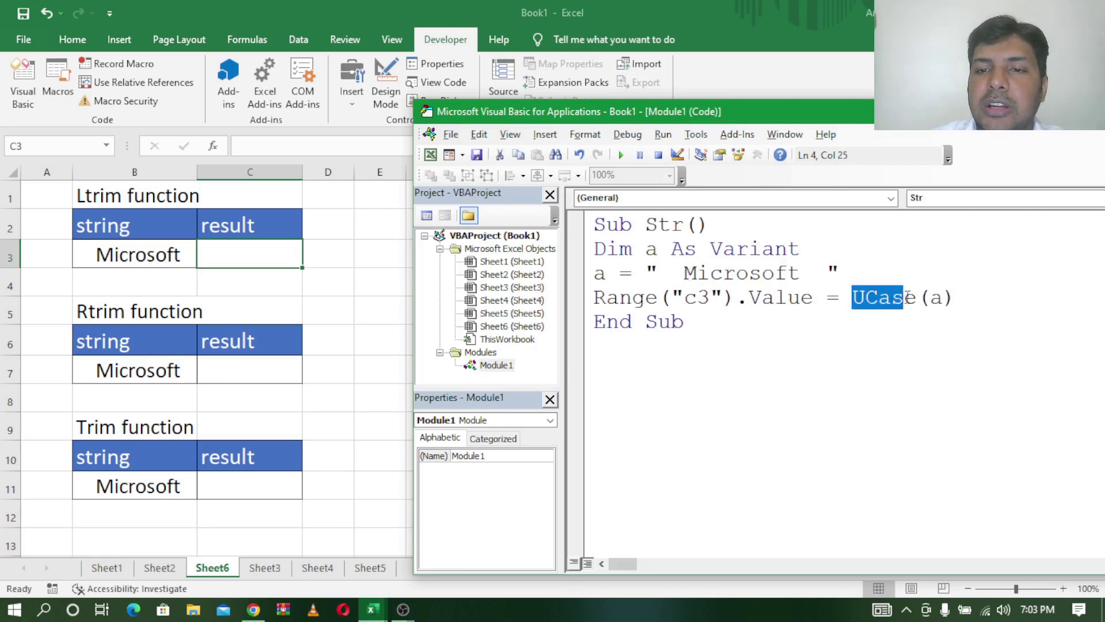
pyautogui.press('Delete')
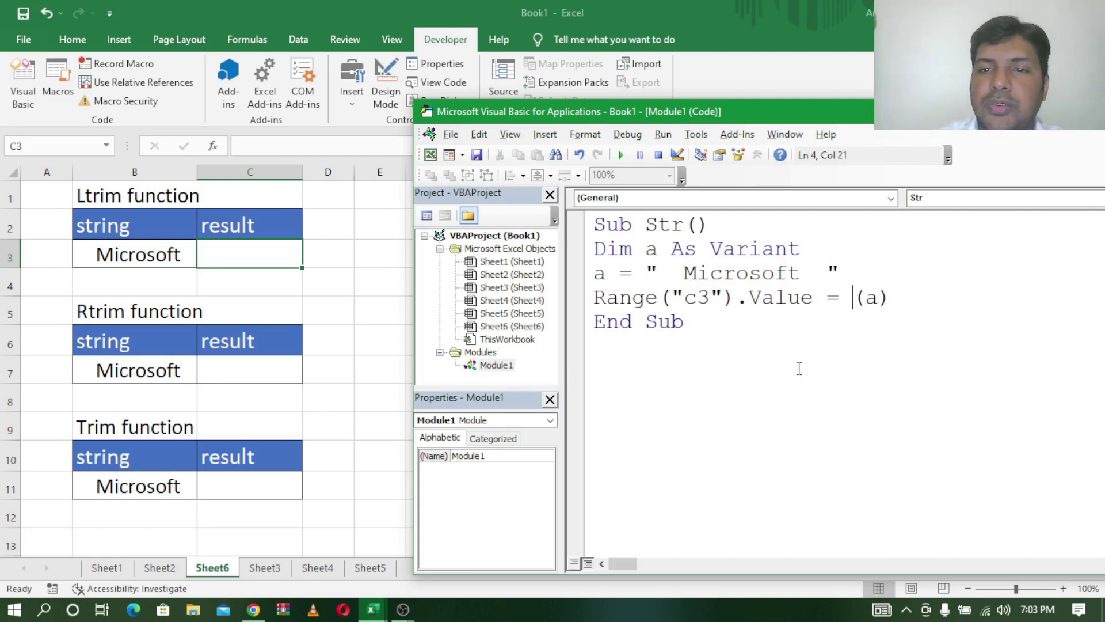
pyautogui.moveTo(659, 272); pyautogui.dragTo(682, 272)
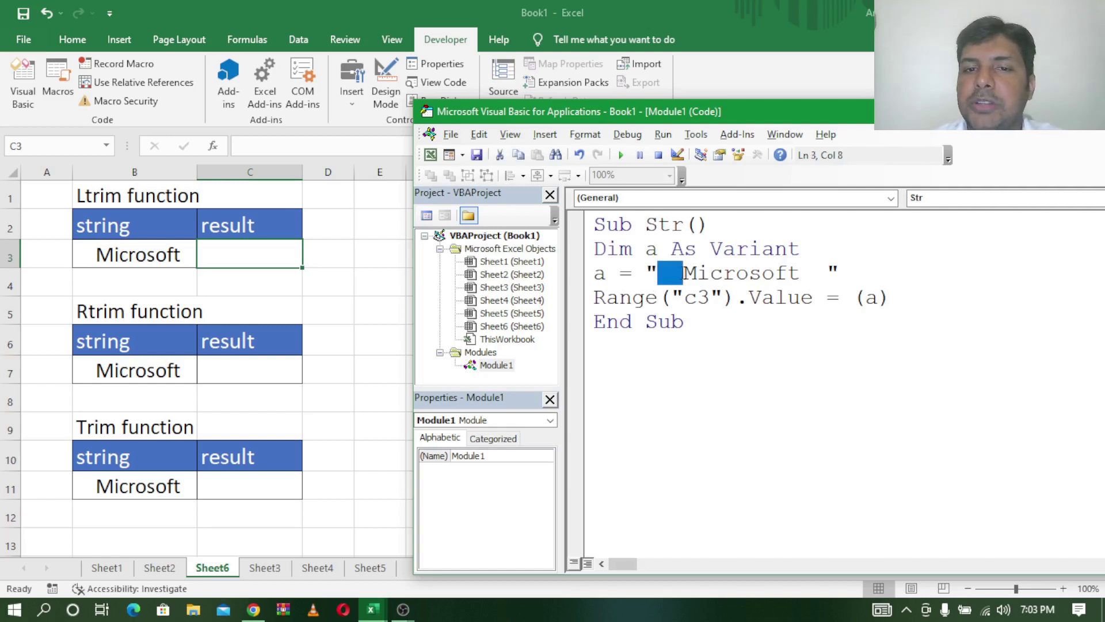
pyautogui.click(852, 297)
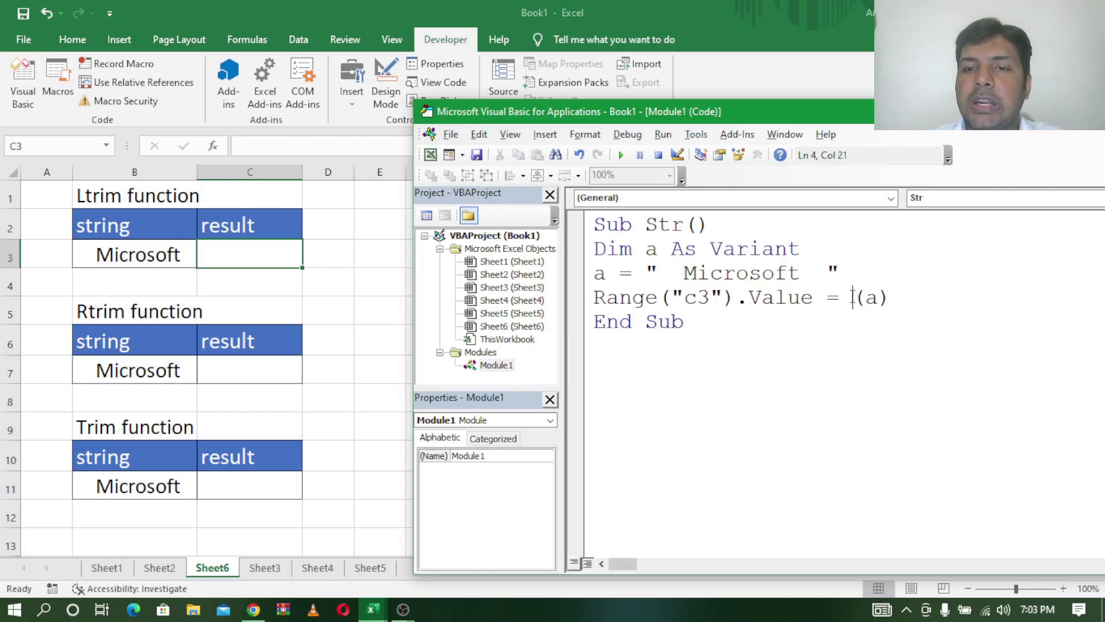
pyautogui.write('ltrim')
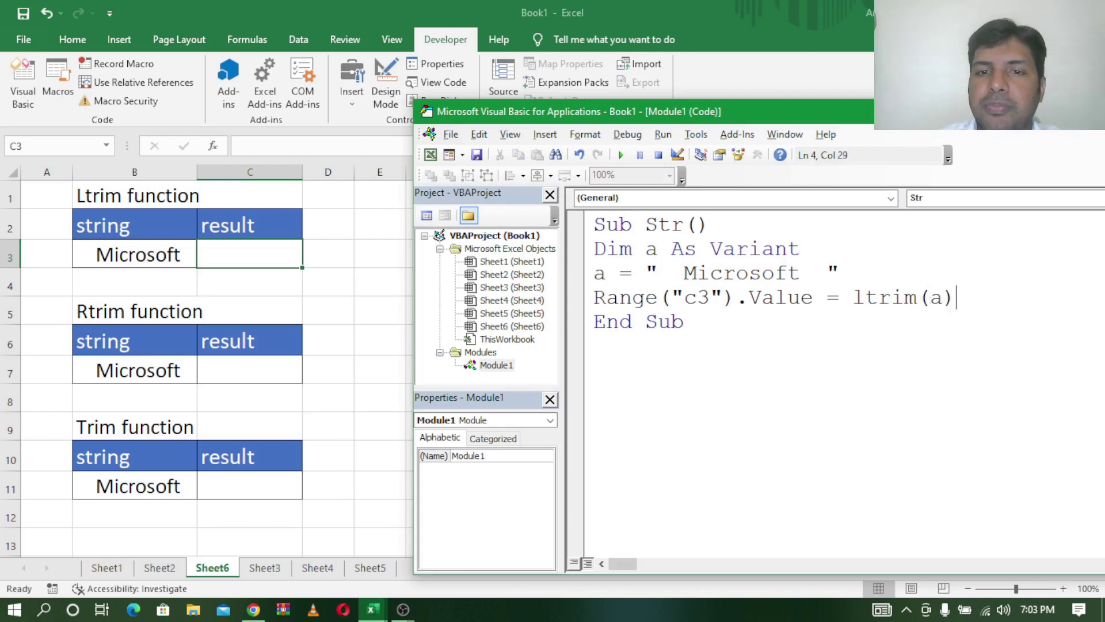
pyautogui.click(622, 156)
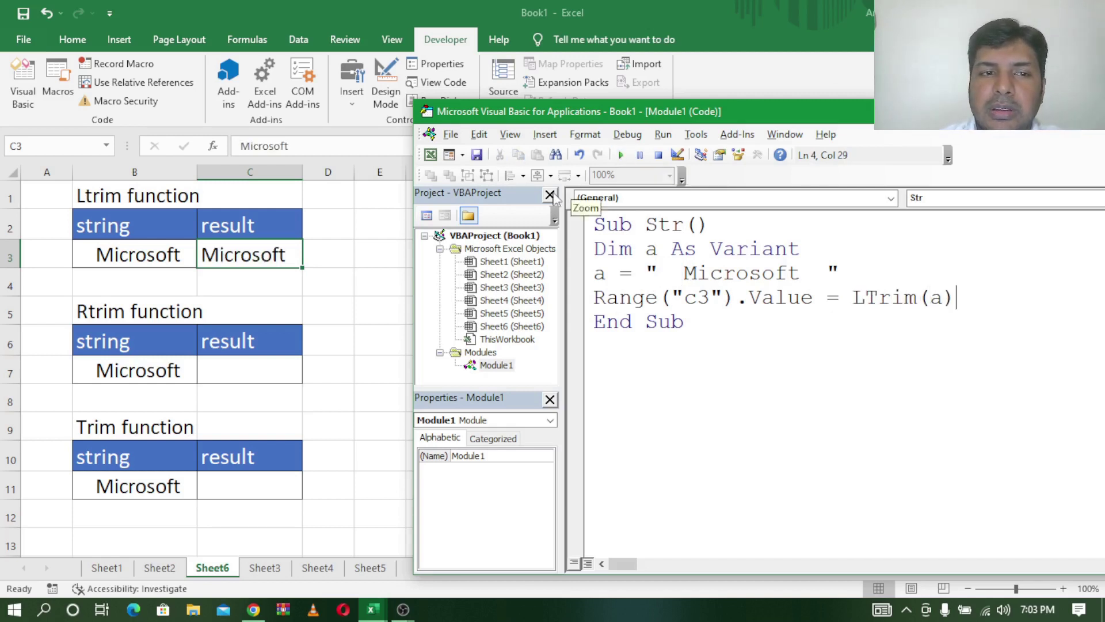
pyautogui.click(95, 260)
pyautogui.doubleClick(97, 257)
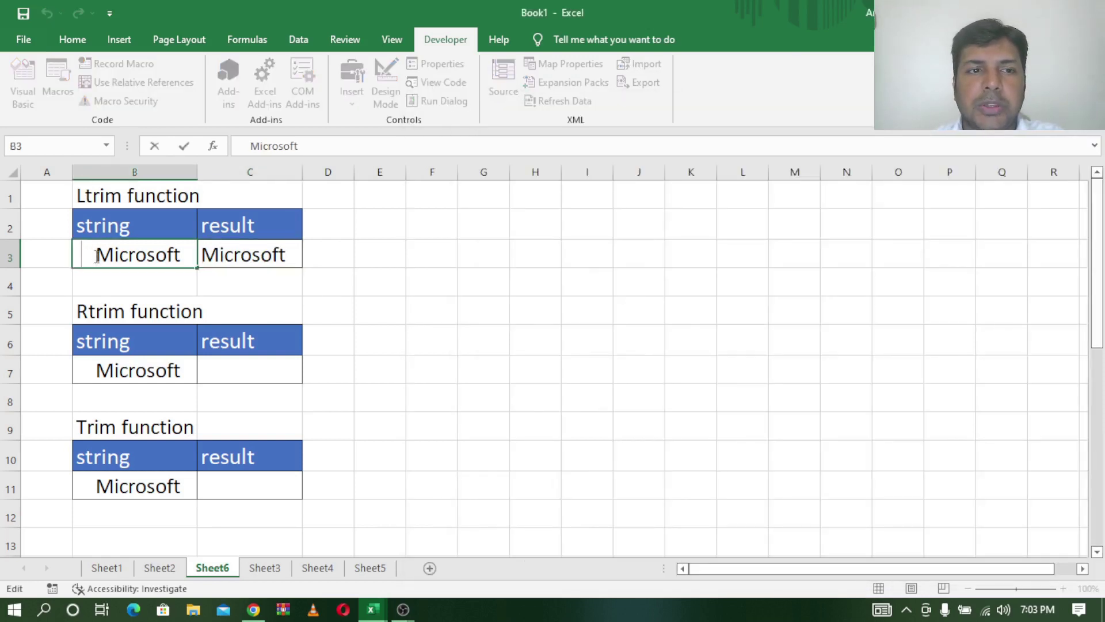
pyautogui.doubleClick(204, 253)
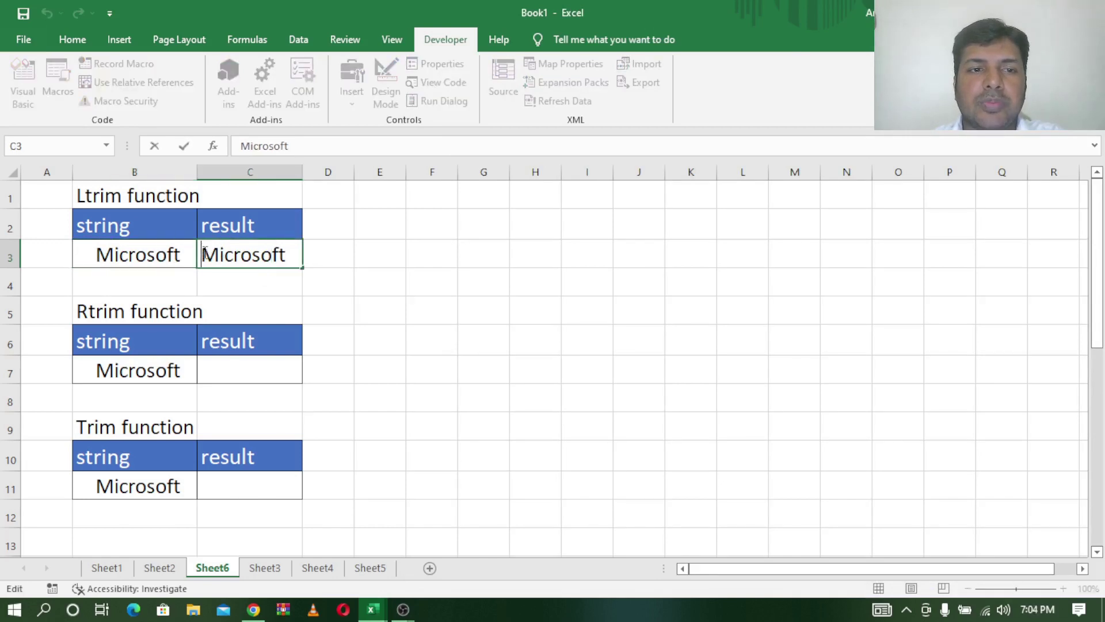
pyautogui.click(372, 609)
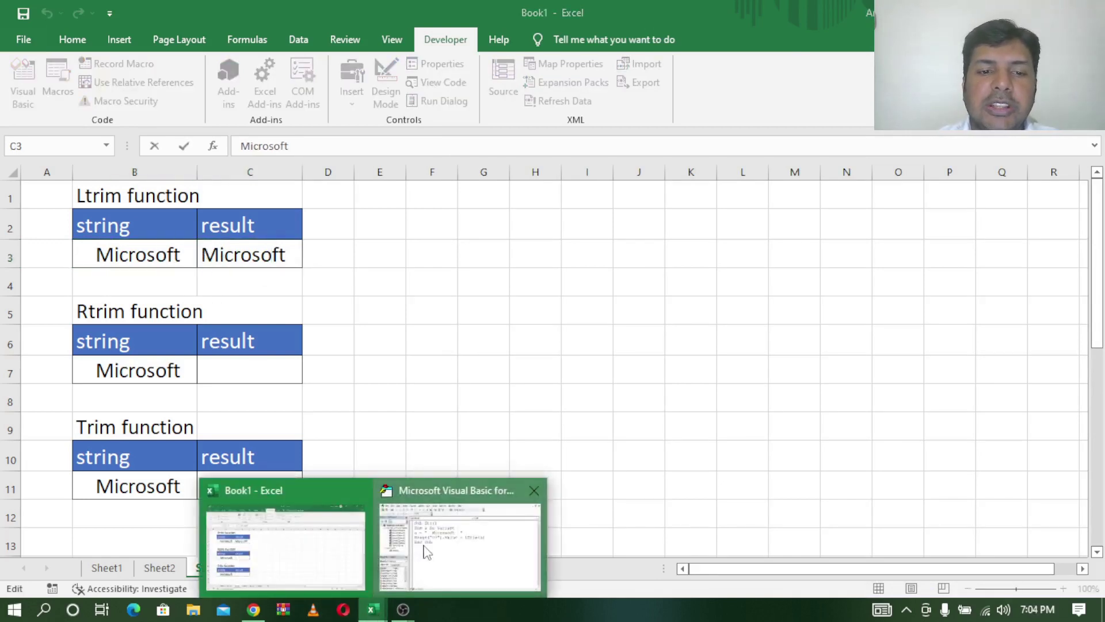
pyautogui.click(436, 544)
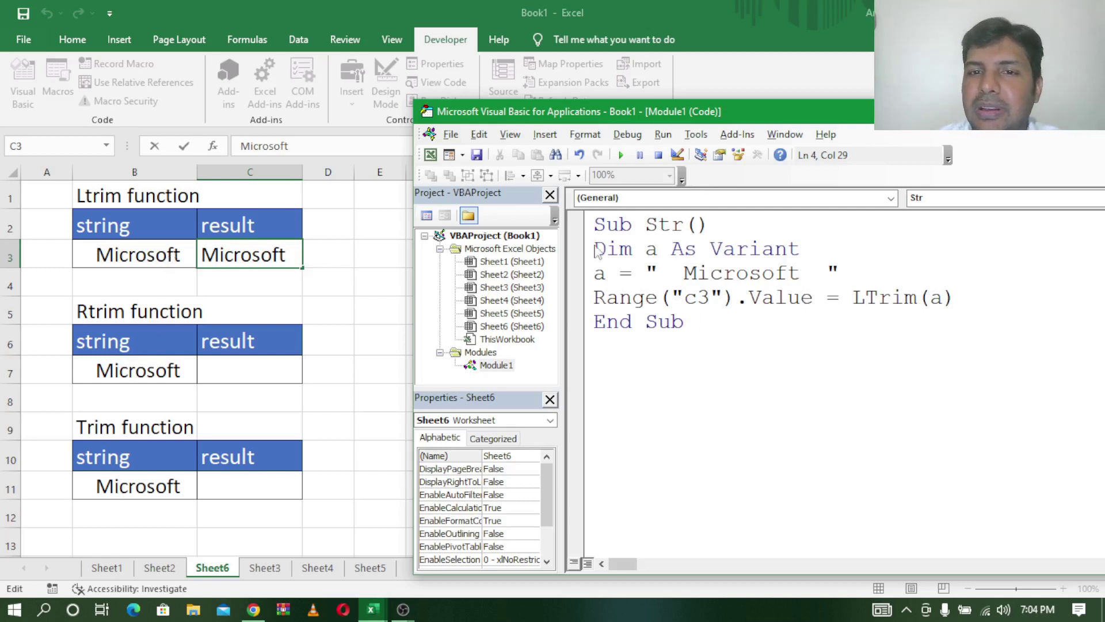
# Step: Change the macro's LTrim(a) call to RTrim(a)
pyautogui.click(360, 363)
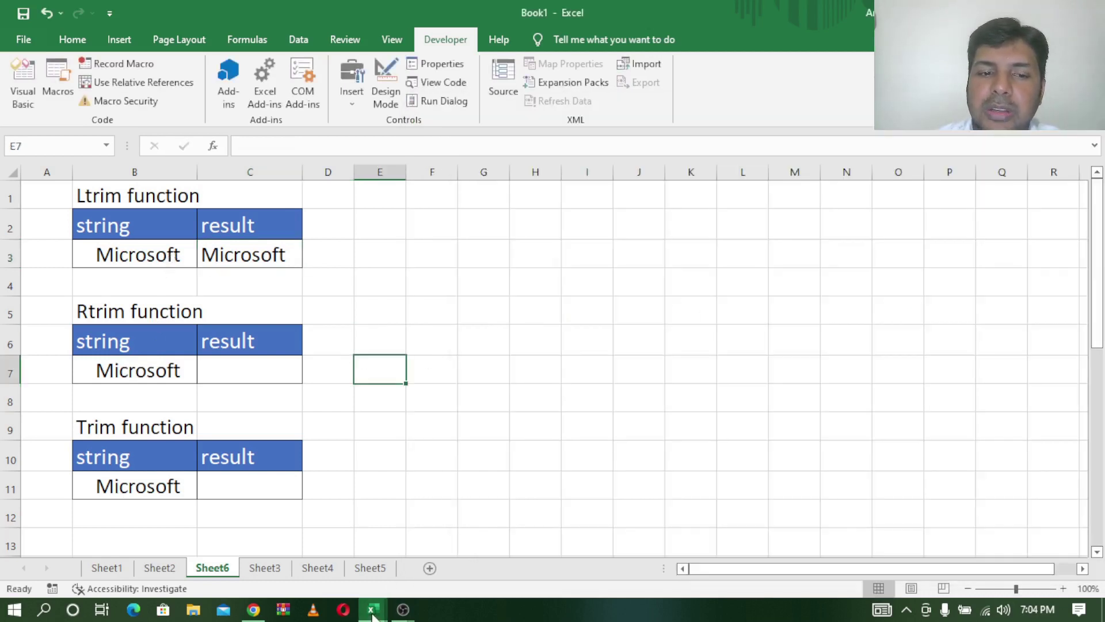
pyautogui.moveTo(372, 610)
pyautogui.click(503, 527)
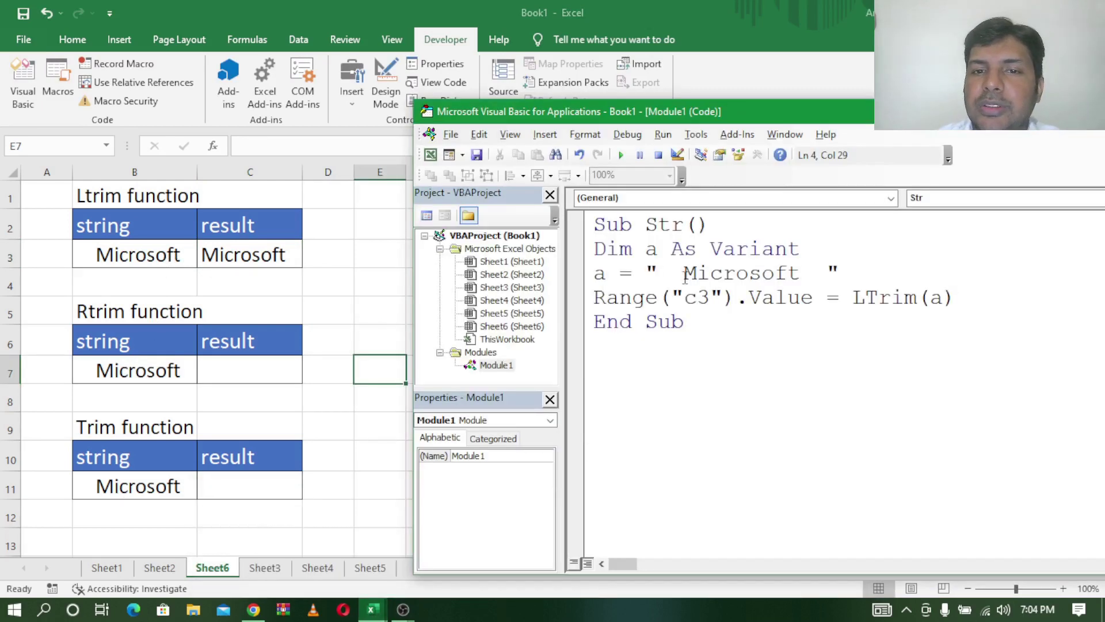
pyautogui.moveTo(684, 275); pyautogui.dragTo(661, 275)
pyautogui.moveTo(804, 273); pyautogui.dragTo(823, 274)
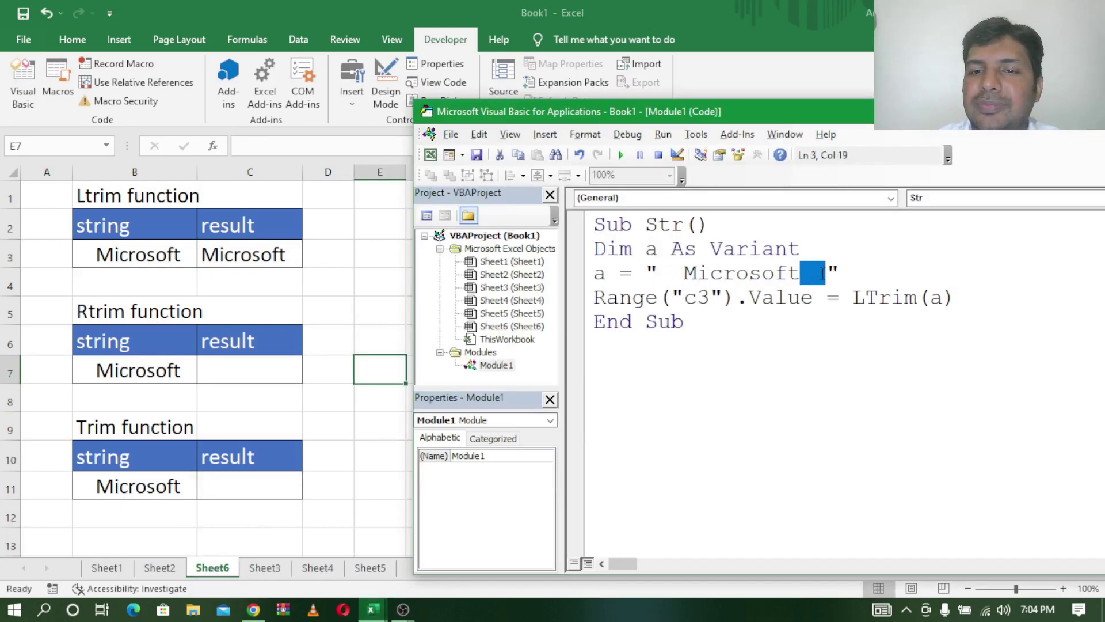
pyautogui.click(820, 381)
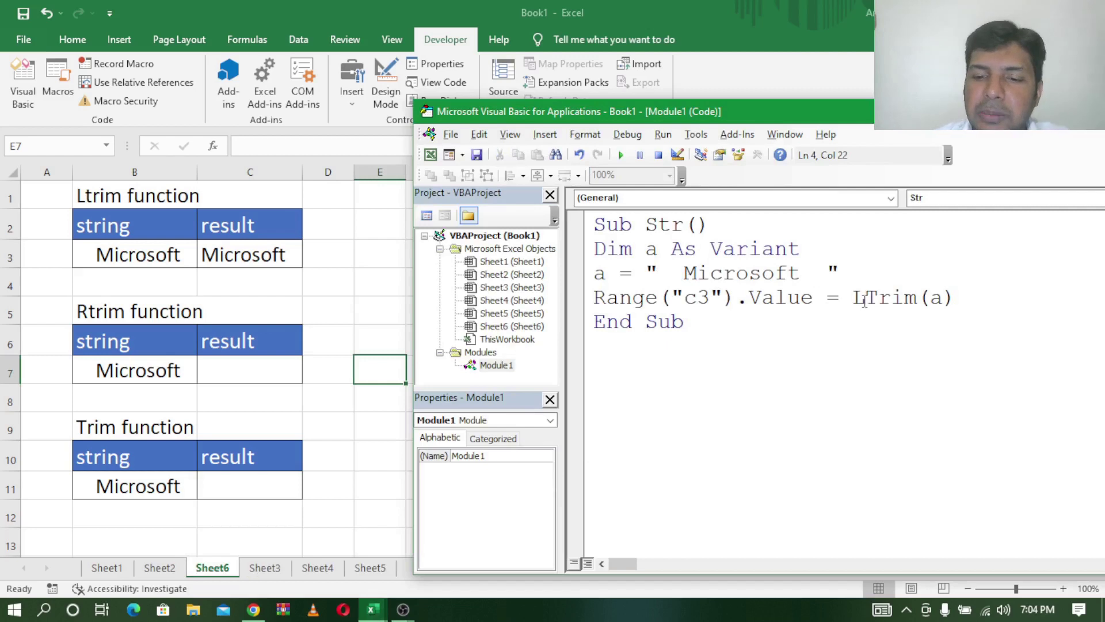
pyautogui.press('BackSpace')
pyautogui.write('r')
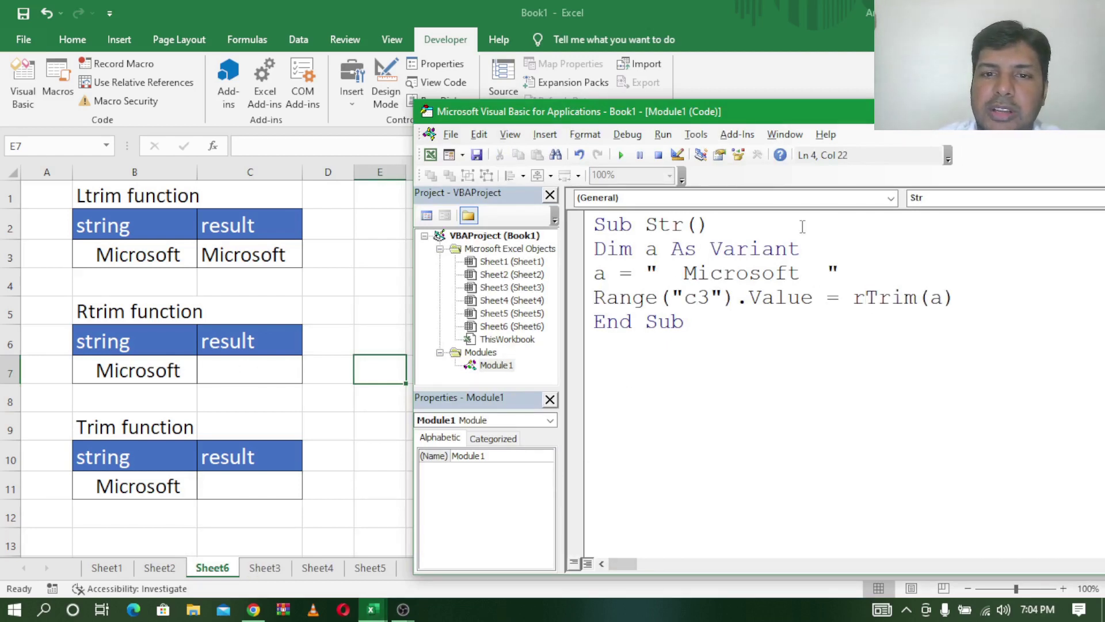
# Step: Point the macro's output range from c3 to c7
pyautogui.moveTo(801, 272); pyautogui.dragTo(828, 272)
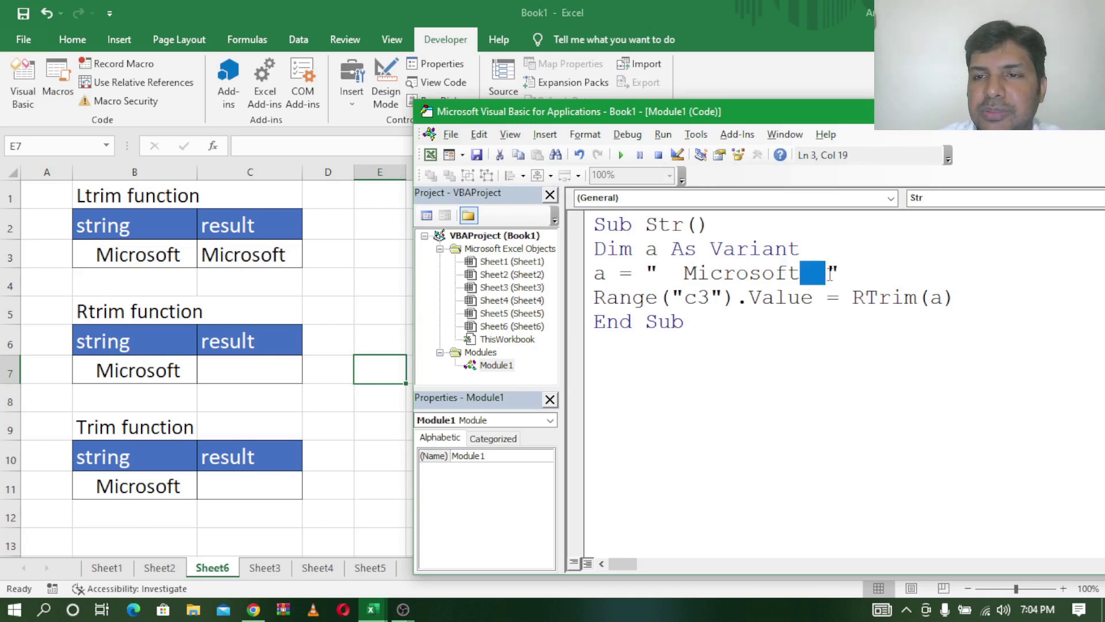
pyautogui.click(846, 416)
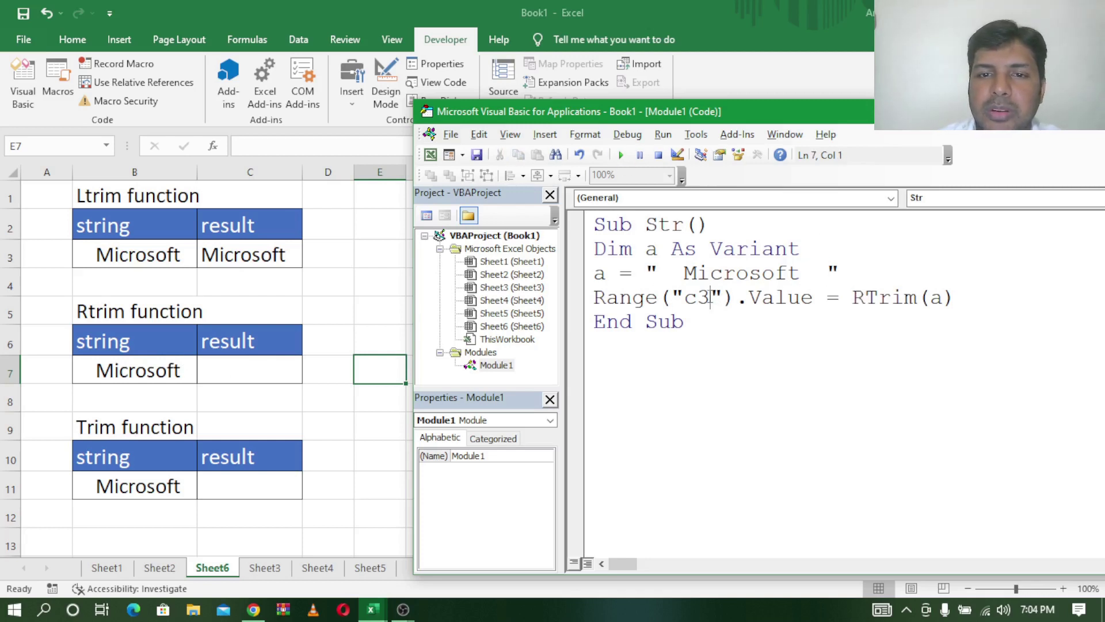
pyautogui.click(711, 297)
pyautogui.press('BackSpace')
pyautogui.write('7')
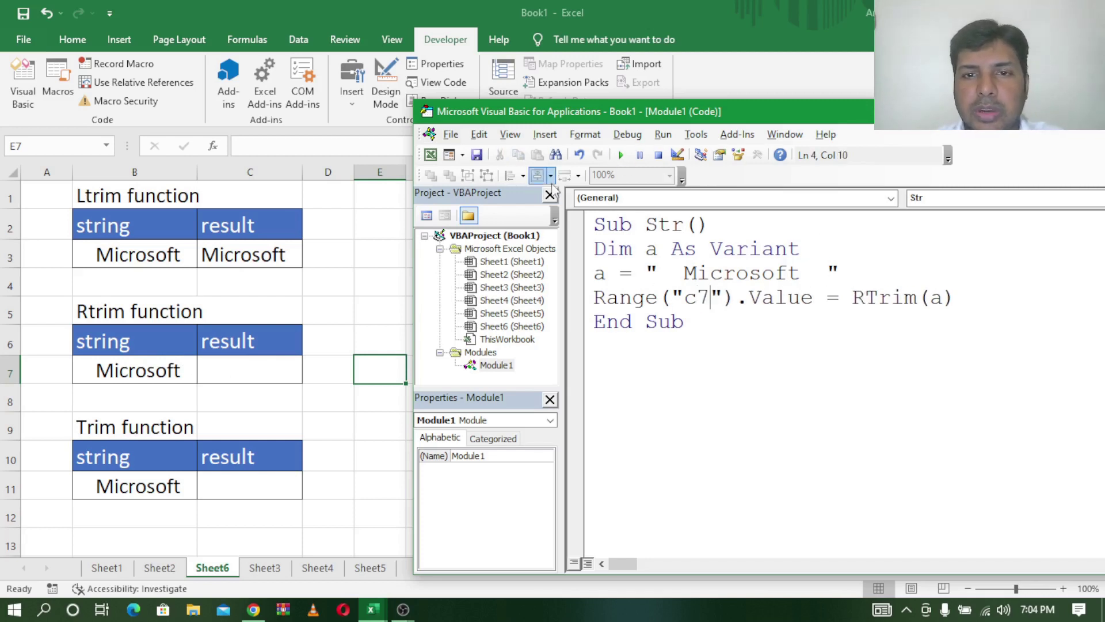
# Step: Run the macro and compare C7's trimmed Microsoft against C3's text
pyautogui.click(620, 154)
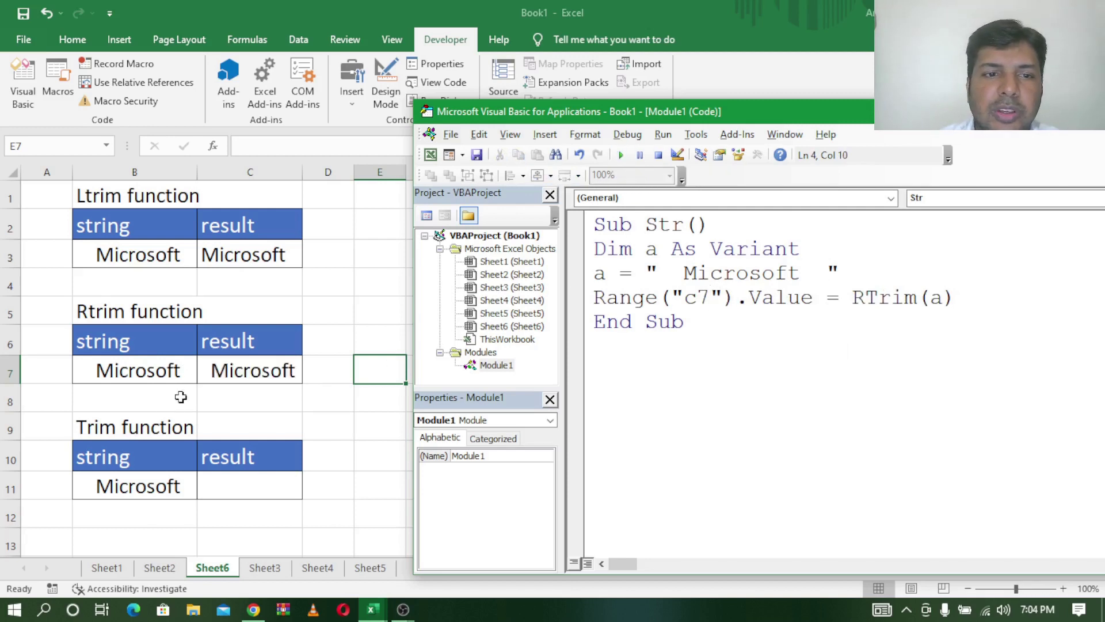
pyautogui.click(216, 373)
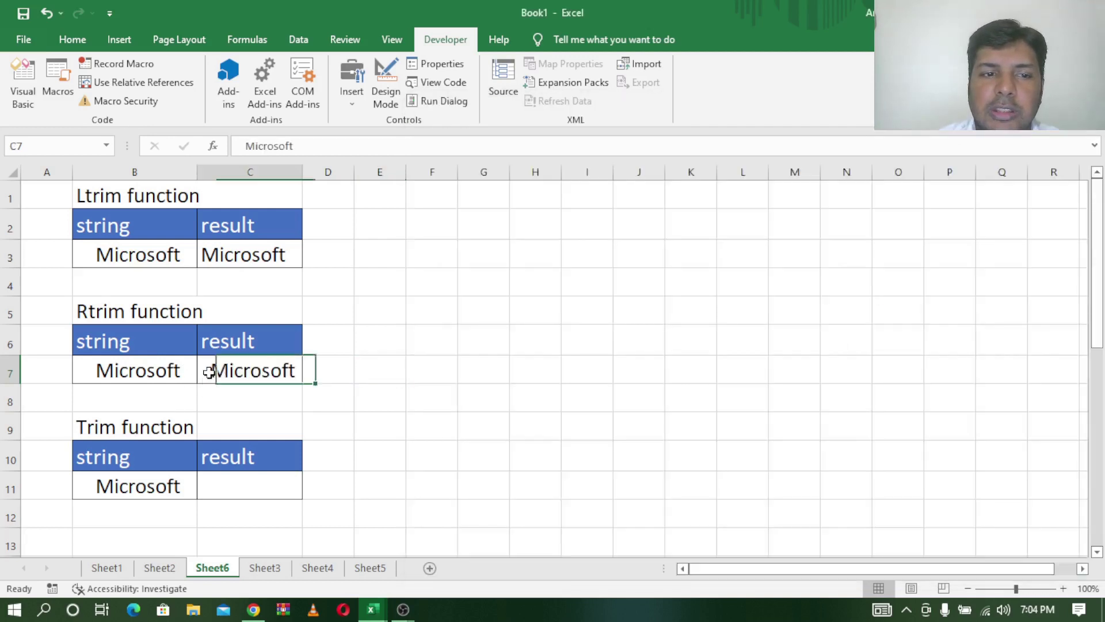
pyautogui.doubleClick(215, 374)
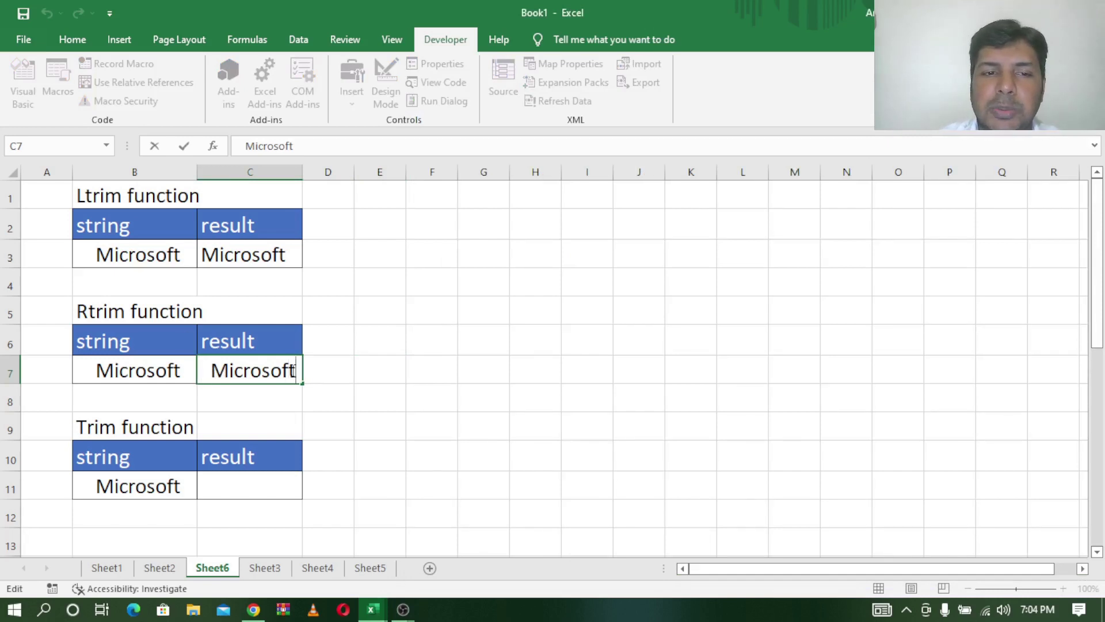
pyautogui.doubleClick(288, 257)
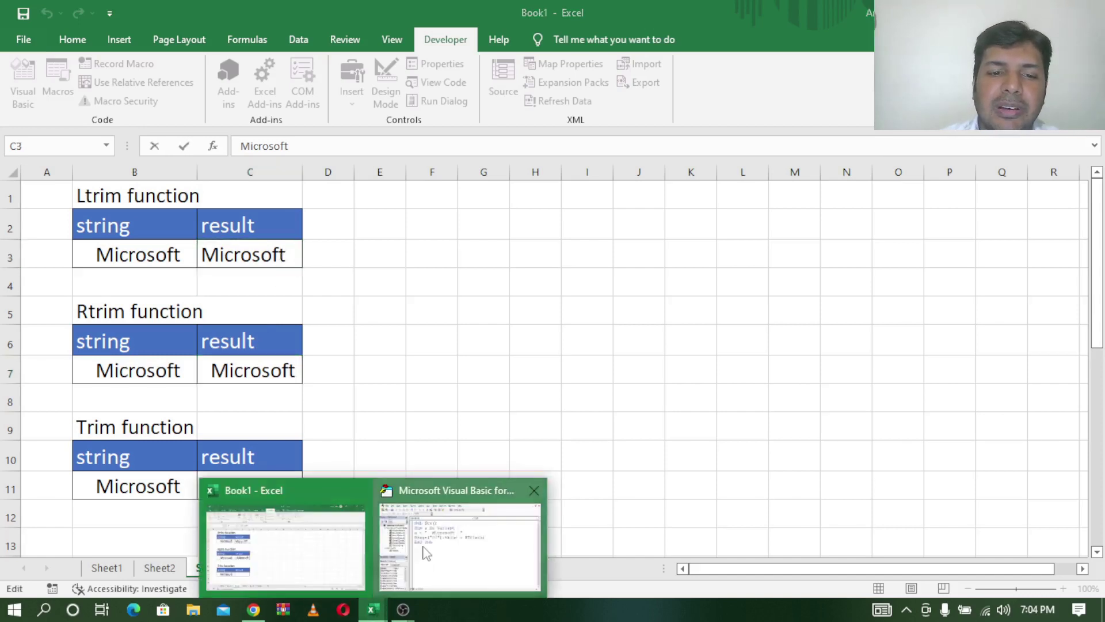
# Step: Edit the macro to write Trim(a) into Range("c11") instead of RTrim into c7
pyautogui.click(437, 539)
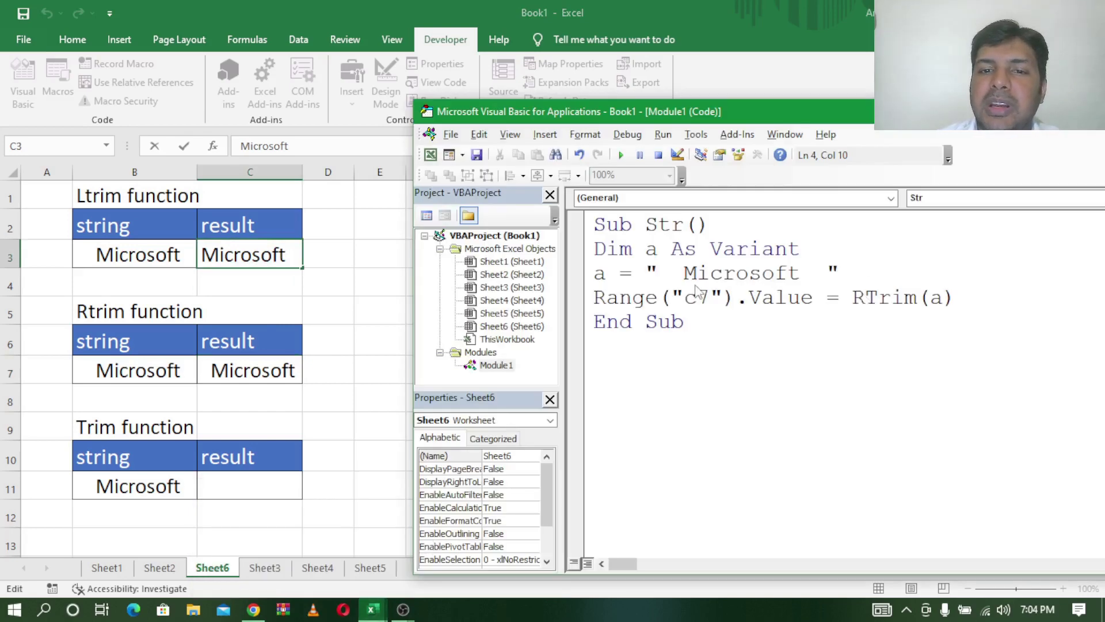
pyautogui.click(360, 402)
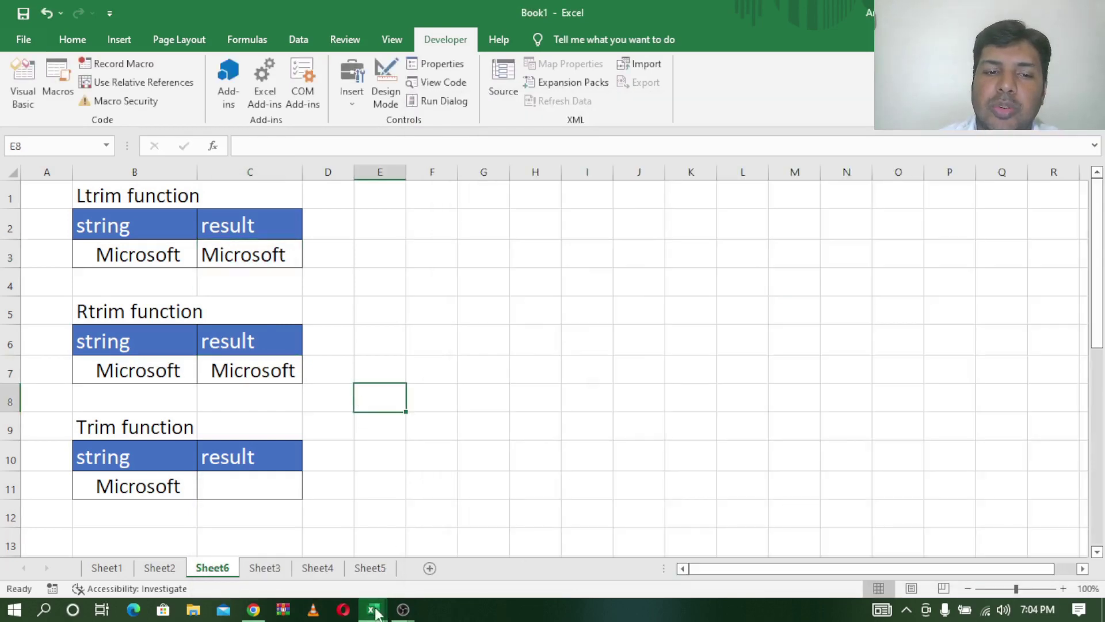
pyautogui.moveTo(372, 610)
pyautogui.click(469, 547)
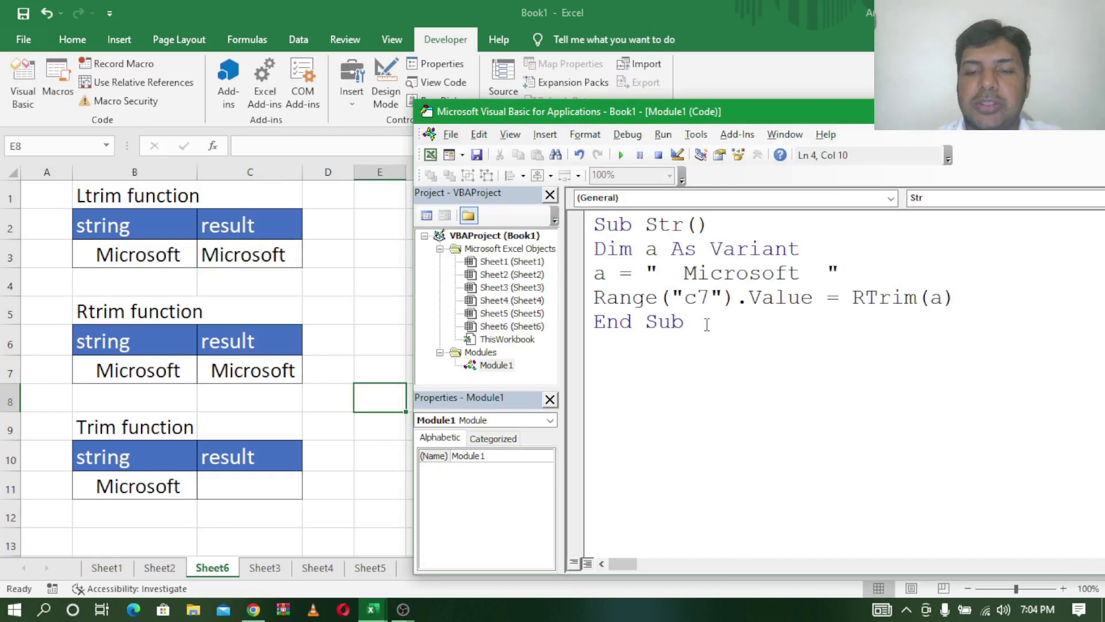
pyautogui.press('BackSpace')
pyautogui.write('11')
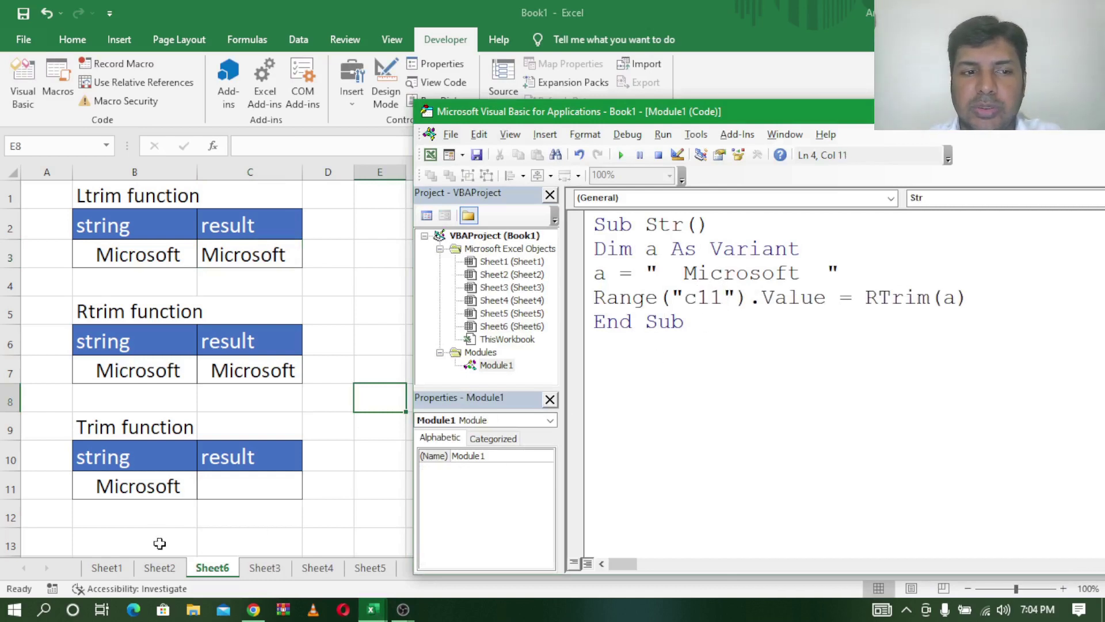
pyautogui.click(877, 297)
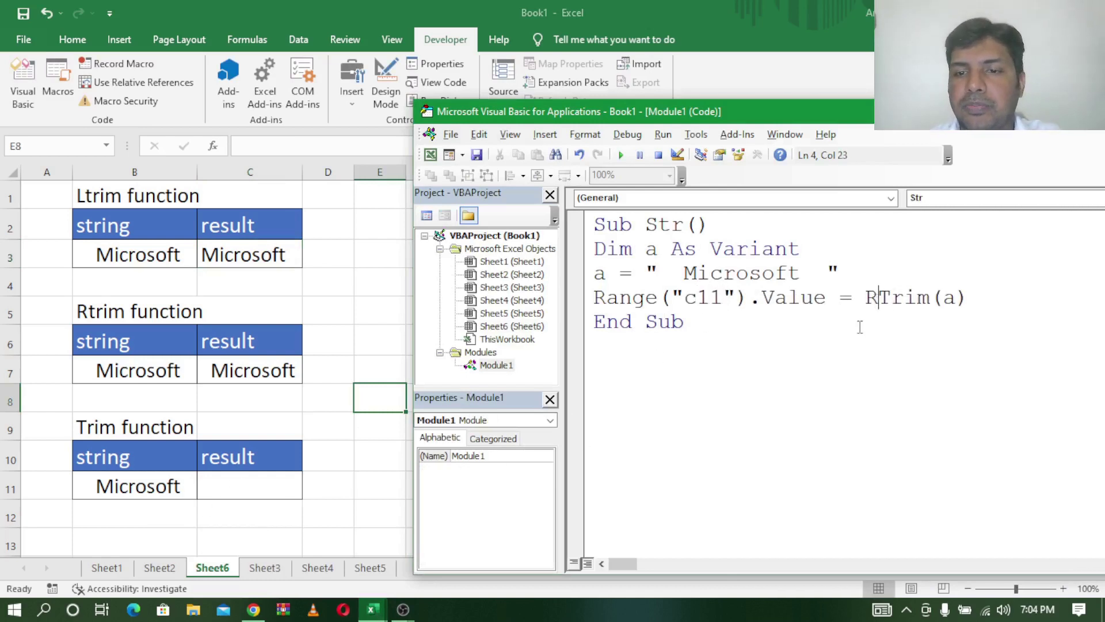
pyautogui.press('BackSpace')
# Step: Run the macro and check that C11 shows Microsoft with both-side spaces removed
pyautogui.click(620, 155)
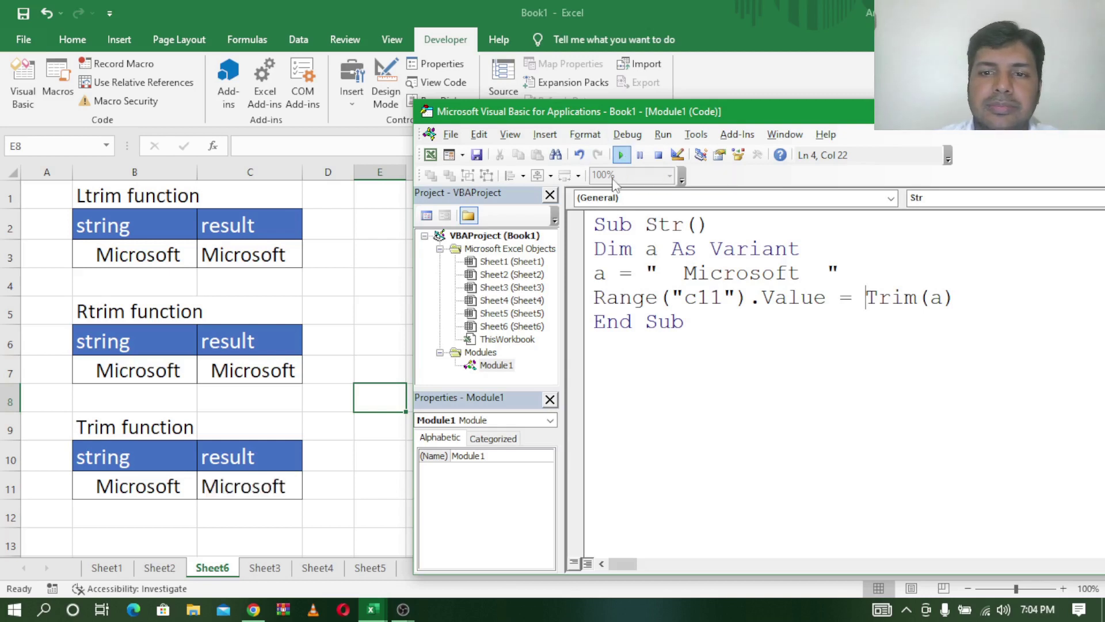
pyautogui.click(224, 486)
pyautogui.doubleClick(224, 487)
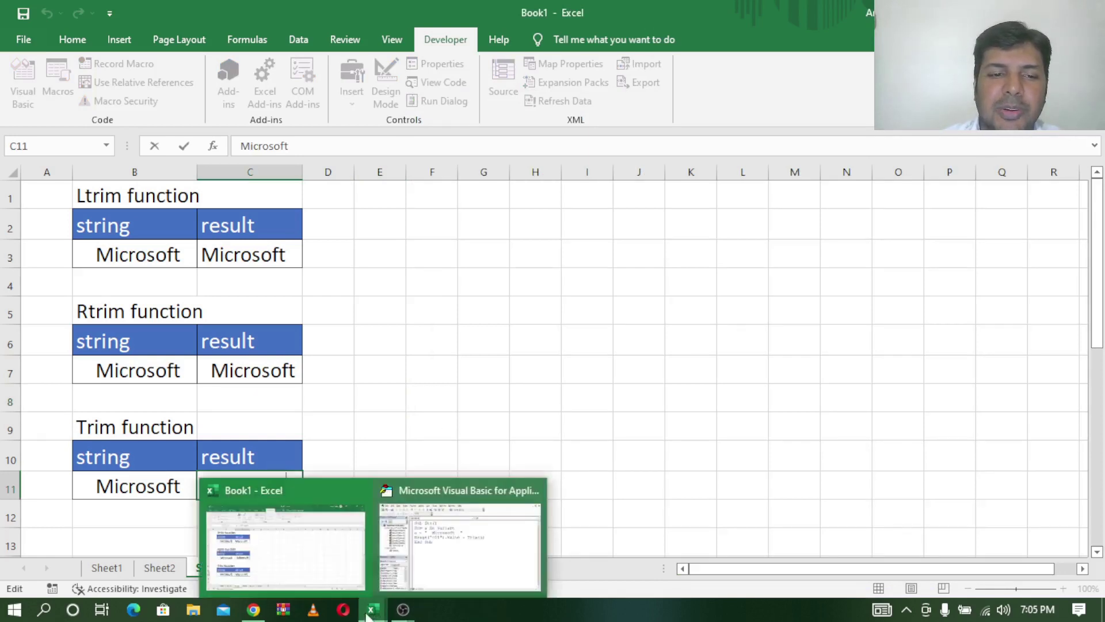
pyautogui.click(386, 415)
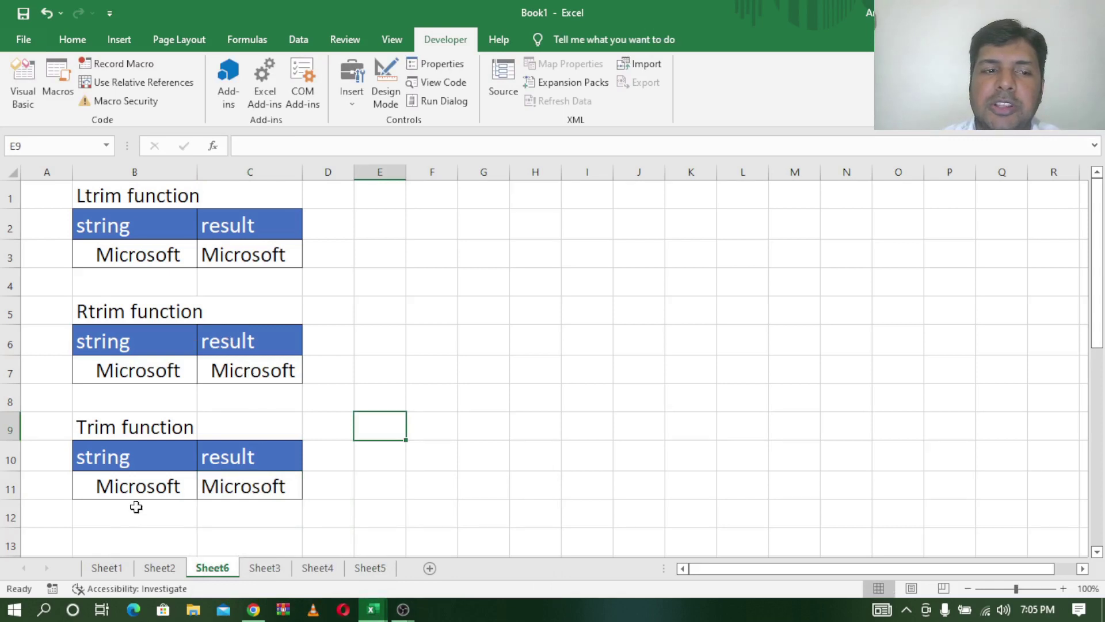
# Step: Mark the Left, Right and Mid entries on Sheet1, then browse Sheet2, Sheet6 and Sheet3
pyautogui.click(120, 568)
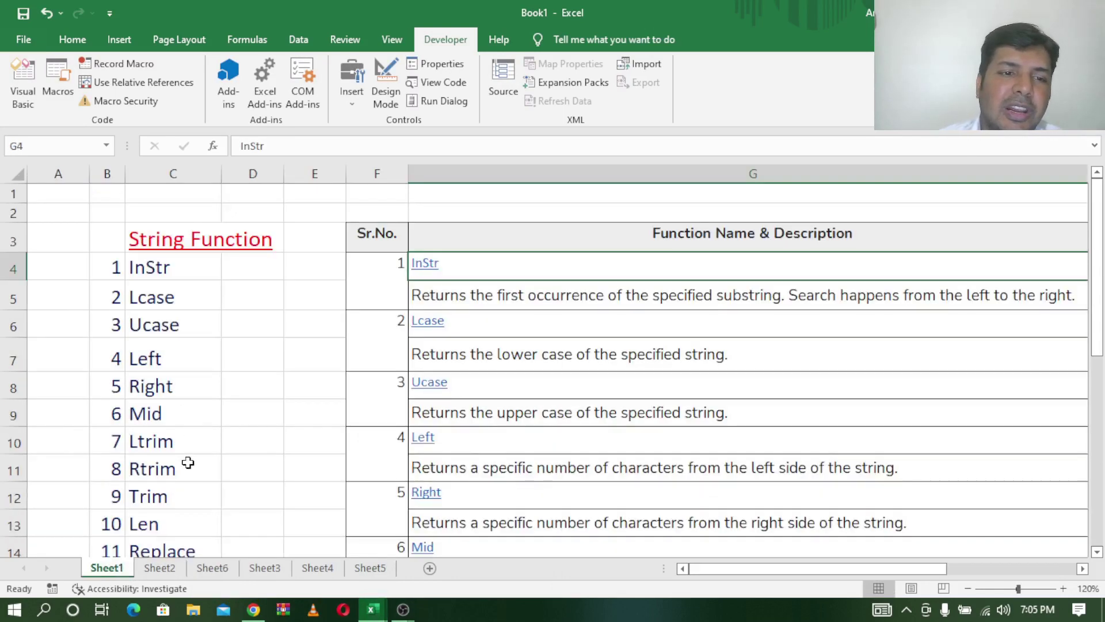
pyautogui.click(199, 468)
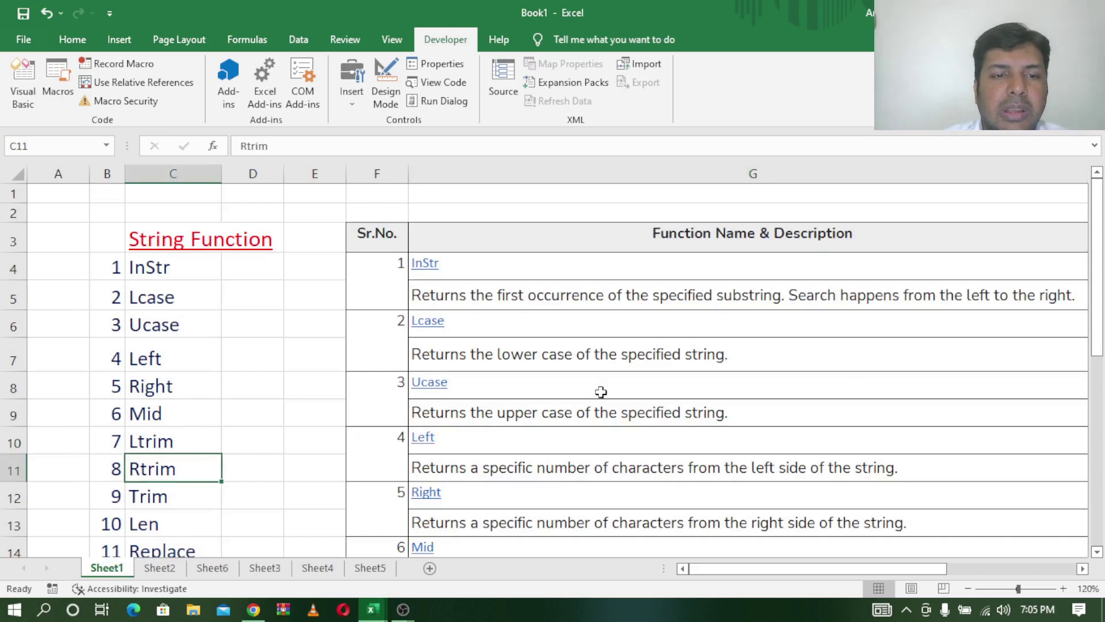
pyautogui.moveTo(1102, 274); pyautogui.dragTo(1100, 287)
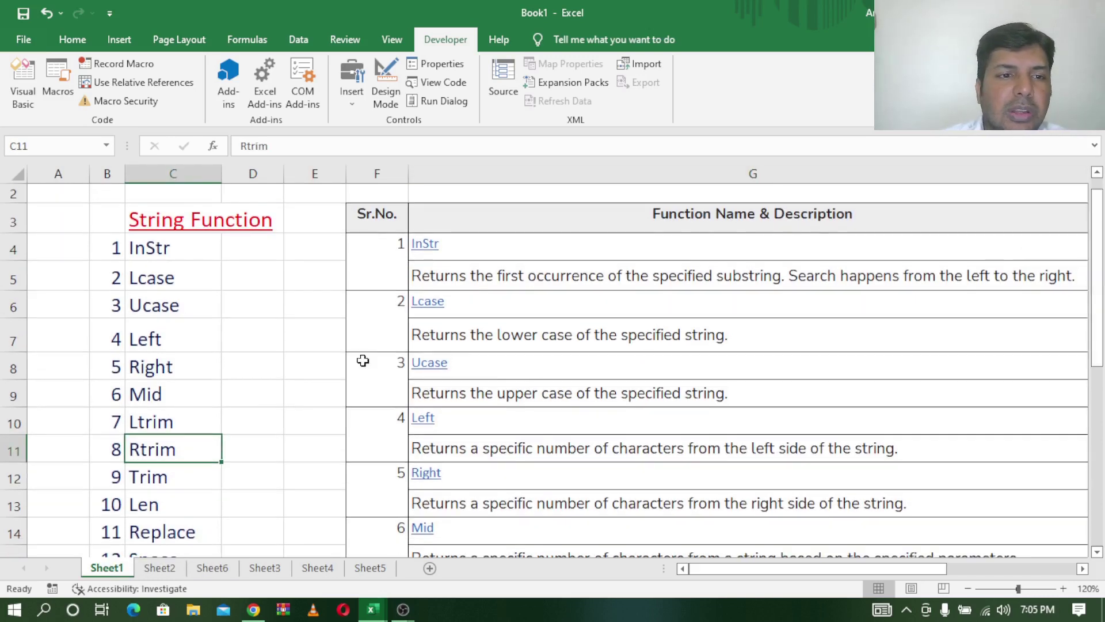
pyautogui.moveTo(186, 338); pyautogui.dragTo(183, 391)
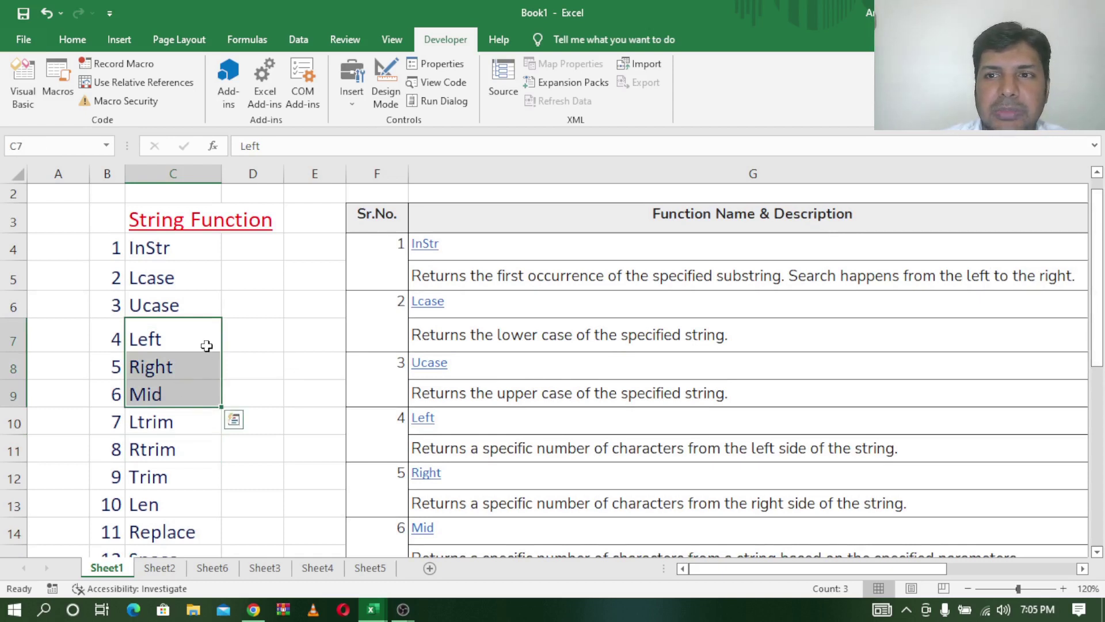
pyautogui.click(172, 569)
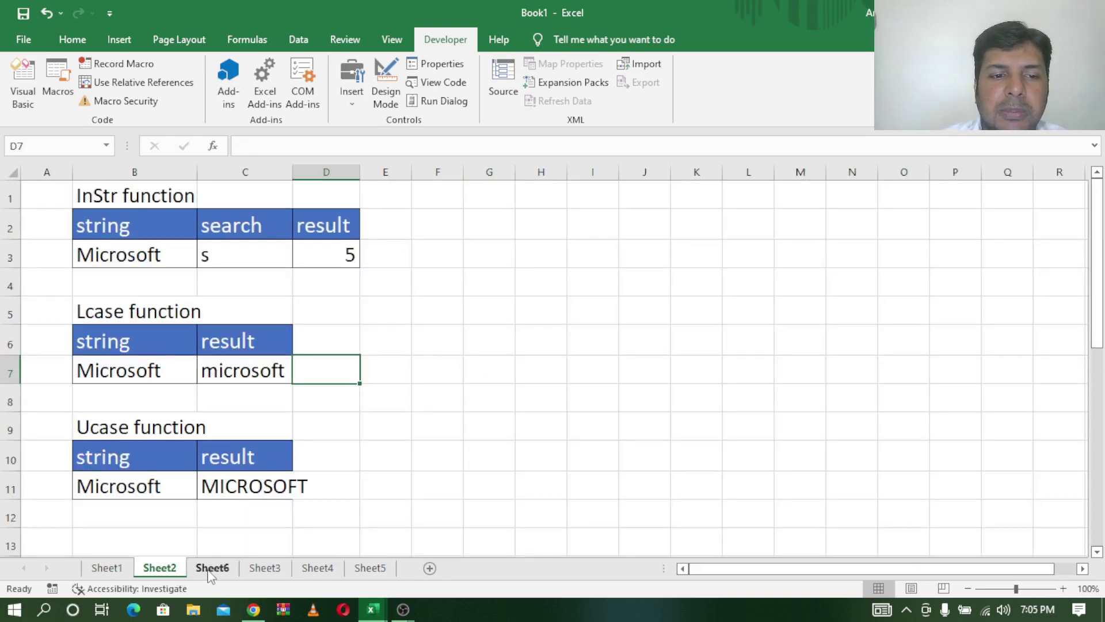
pyautogui.click(211, 570)
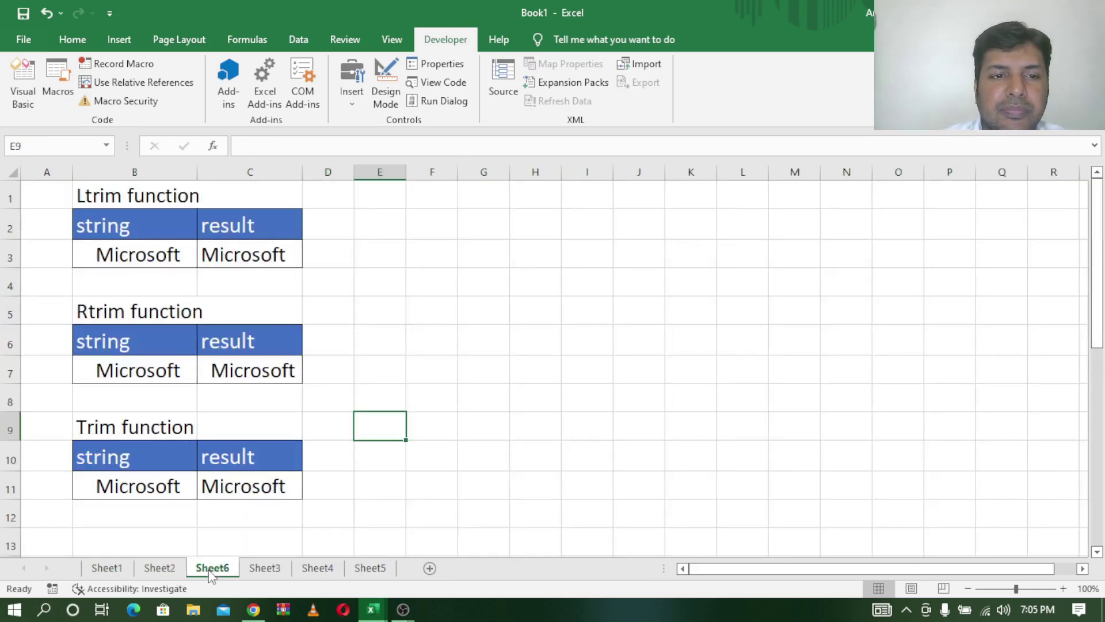
pyautogui.click(264, 569)
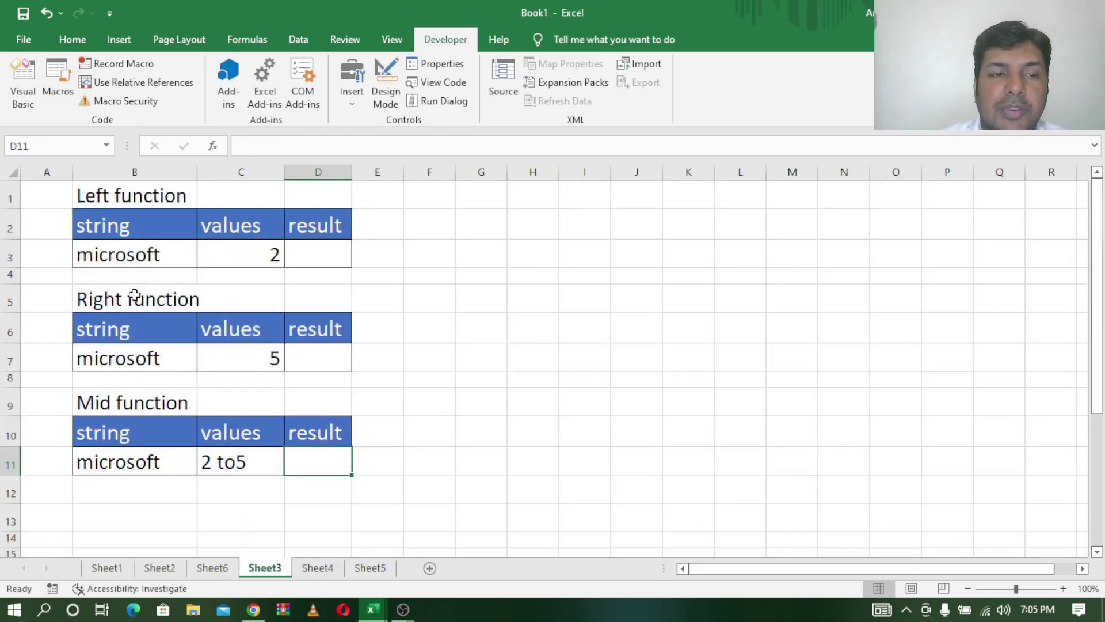
# Step: Re-mark the trim and Left–Mid entries on Sheet1, then select Sheet3's microsoft cell B3
pyautogui.click(106, 568)
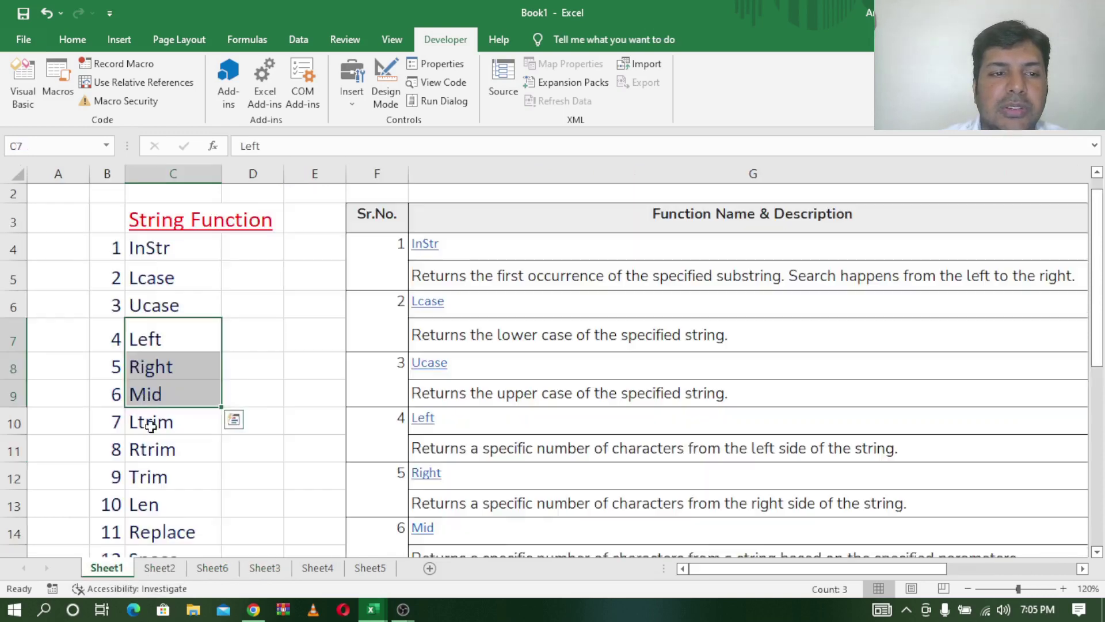
pyautogui.moveTo(164, 423); pyautogui.dragTo(167, 475)
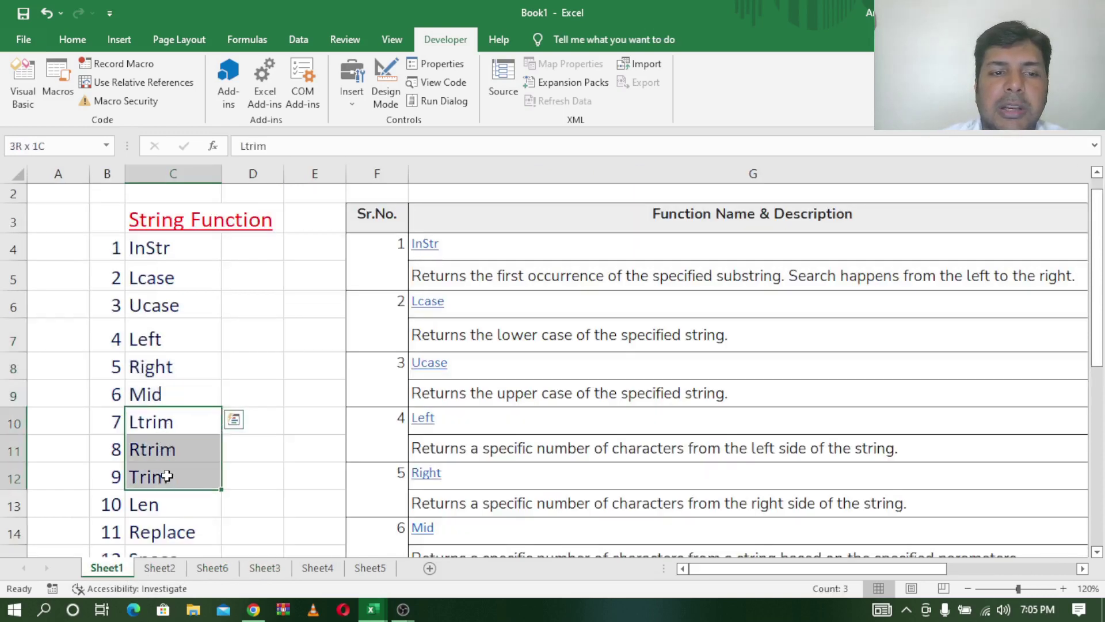
pyautogui.moveTo(168, 338); pyautogui.dragTo(172, 398)
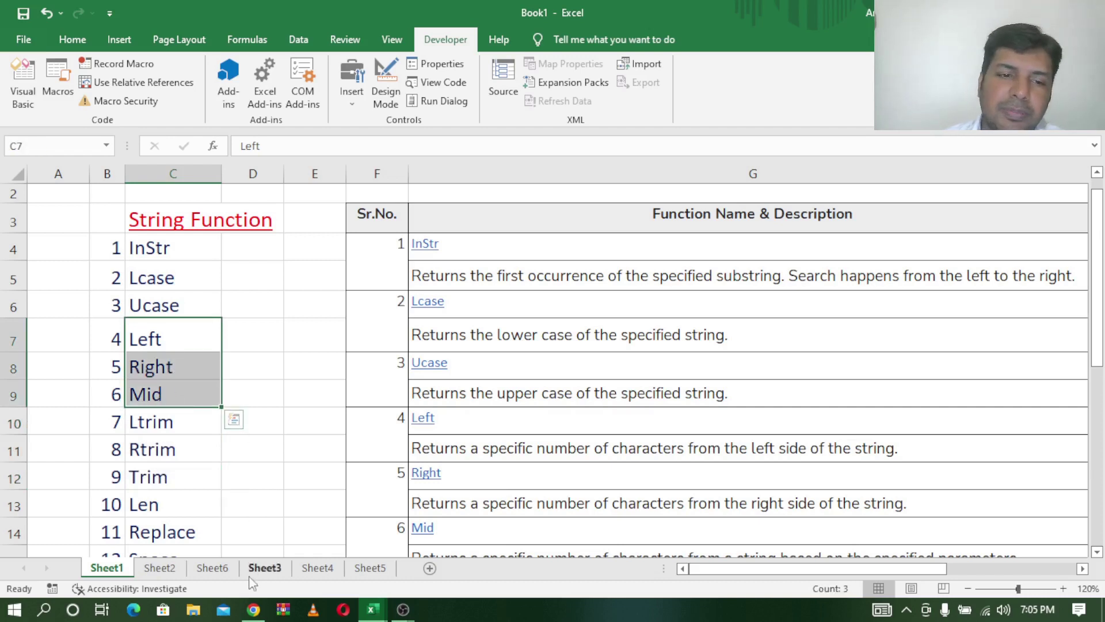
pyautogui.click(220, 572)
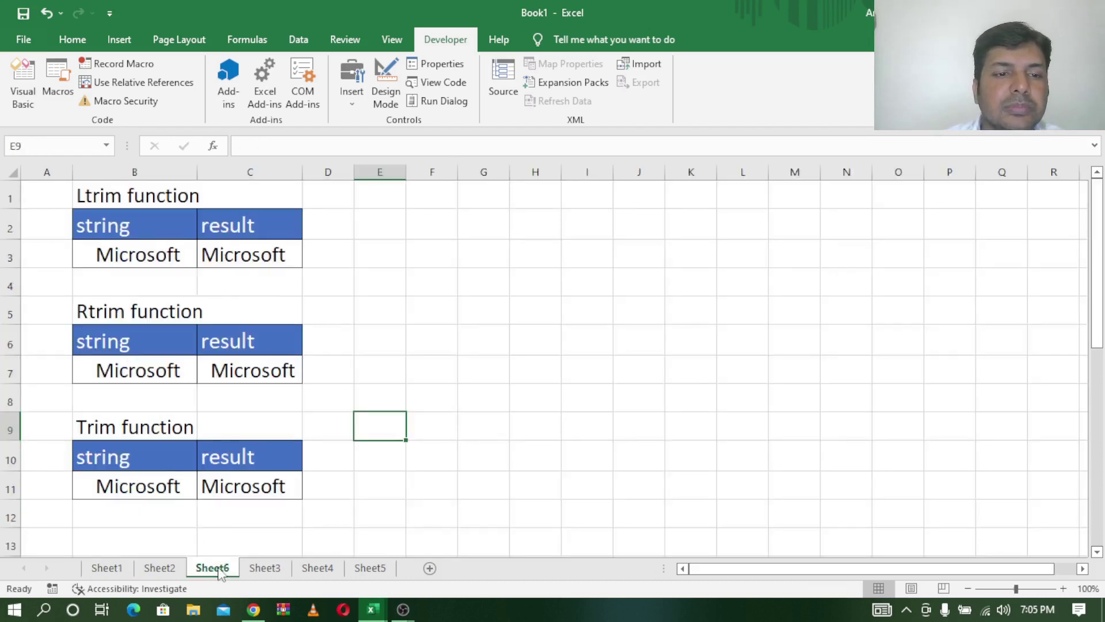
pyautogui.click(265, 570)
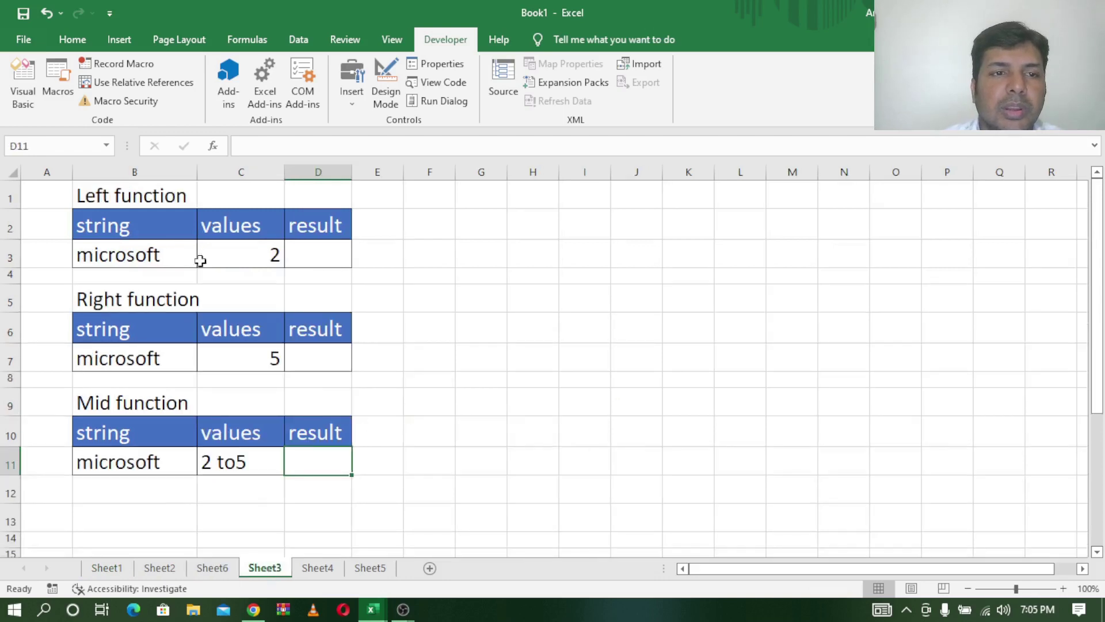
pyautogui.click(146, 233)
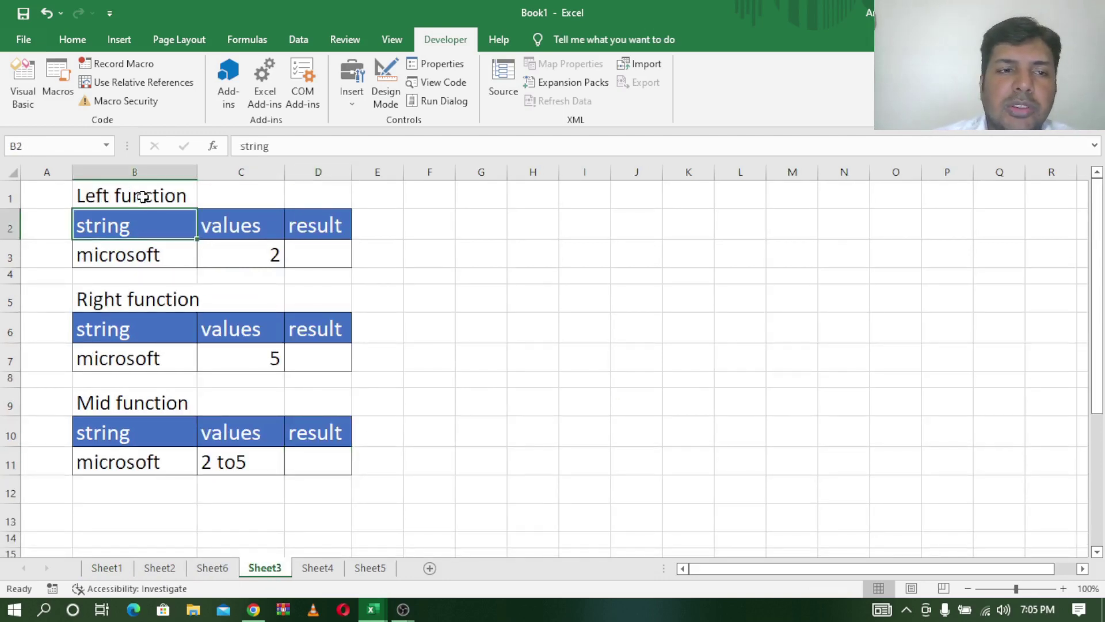
pyautogui.click(138, 256)
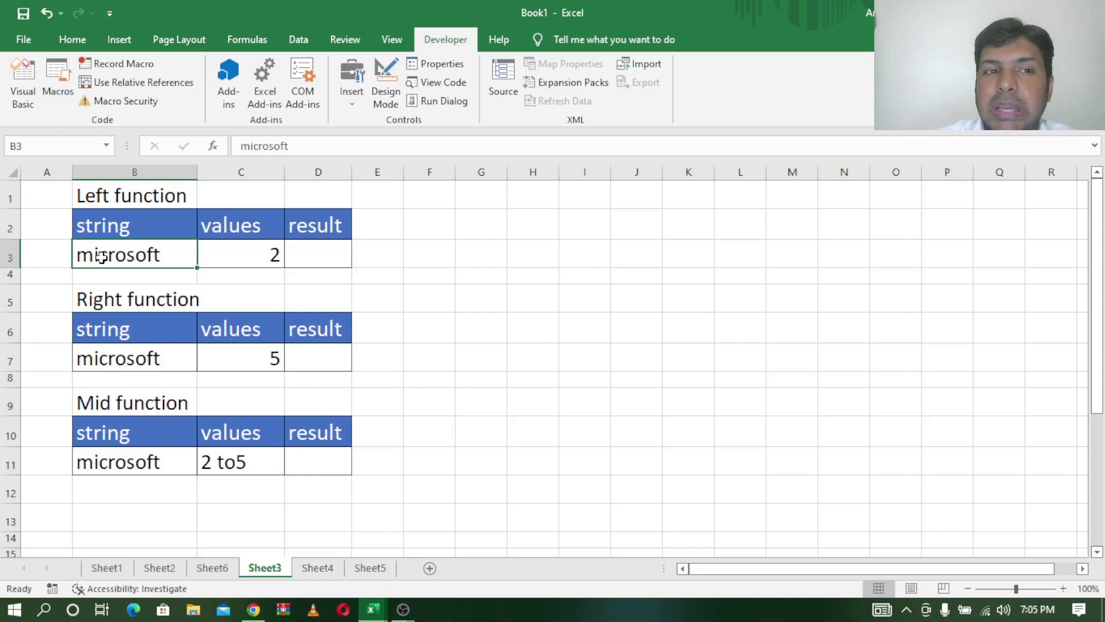
# Step: Replace Trim(a) in the macro with Left(a, 2)
pyautogui.click(373, 609)
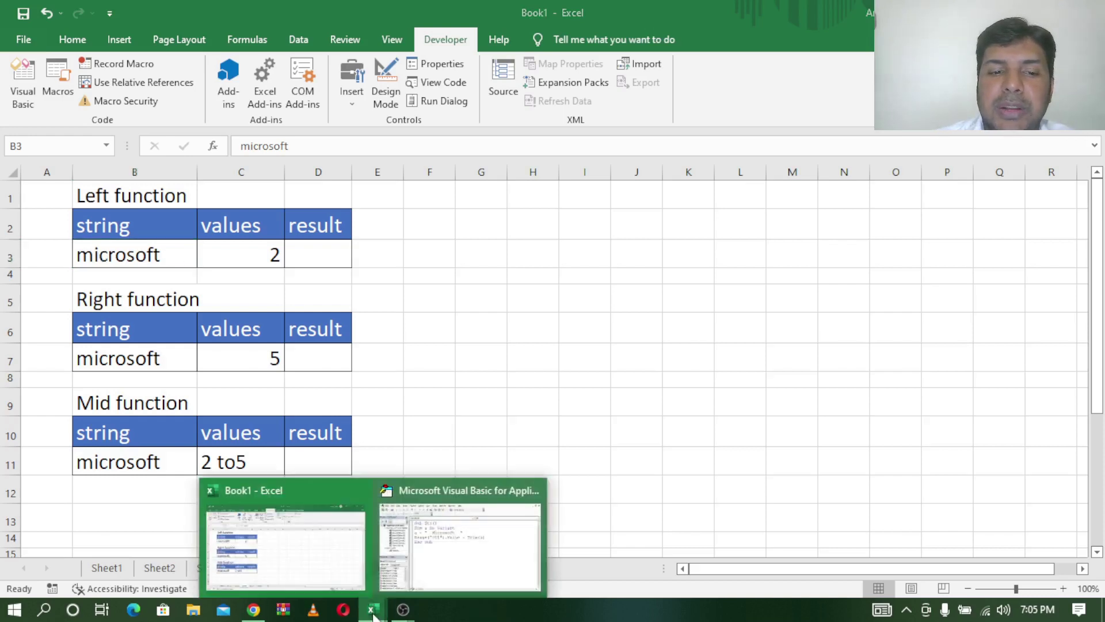
pyautogui.click(443, 554)
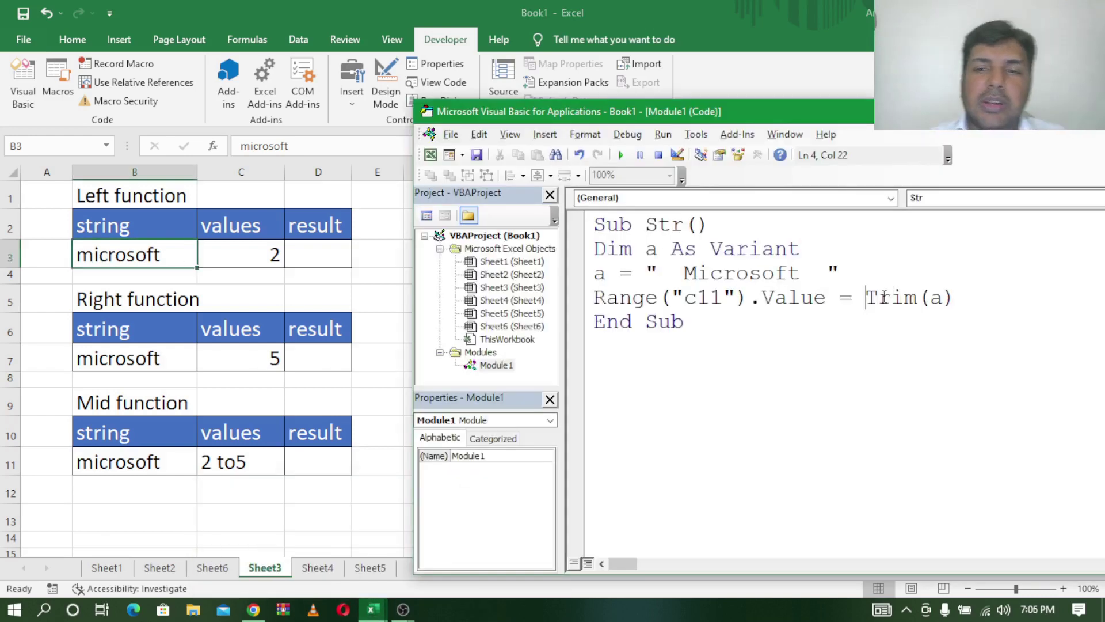
pyautogui.write('left')
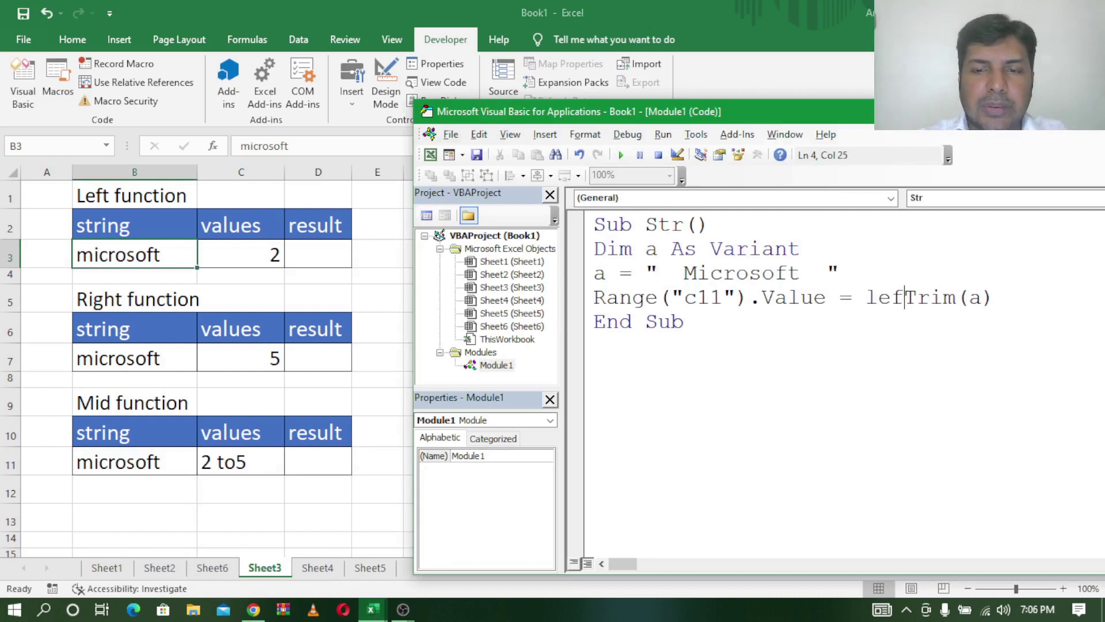
pyautogui.press('Delete')
pyautogui.press('Delete')
pyautogui.press('Delete')
pyautogui.press('Delete')
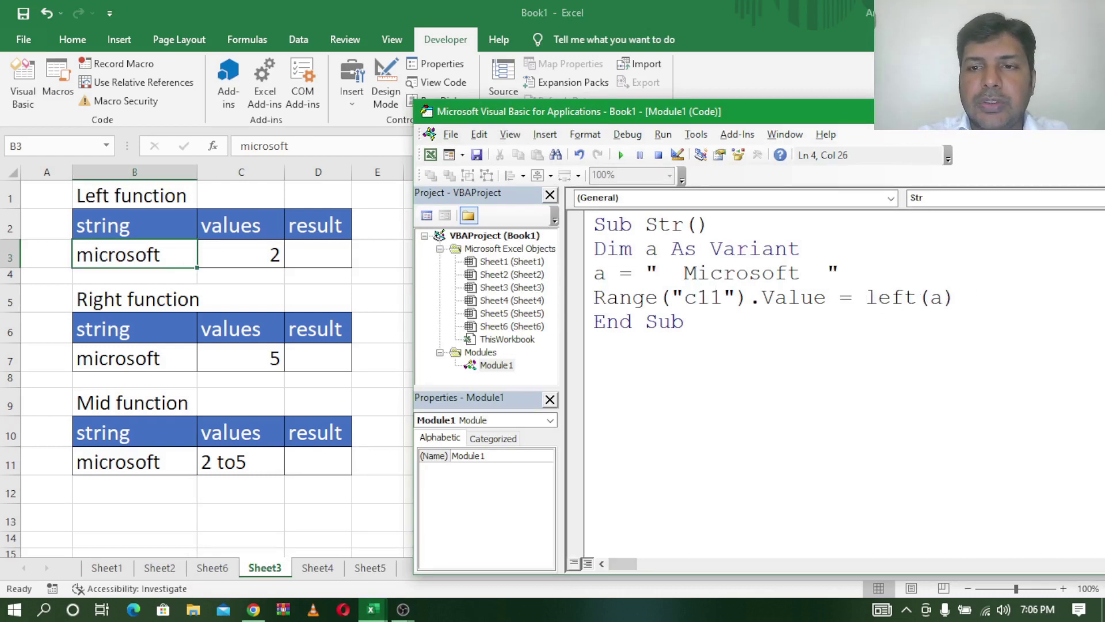
pyautogui.press('Delete')
pyautogui.write('(')
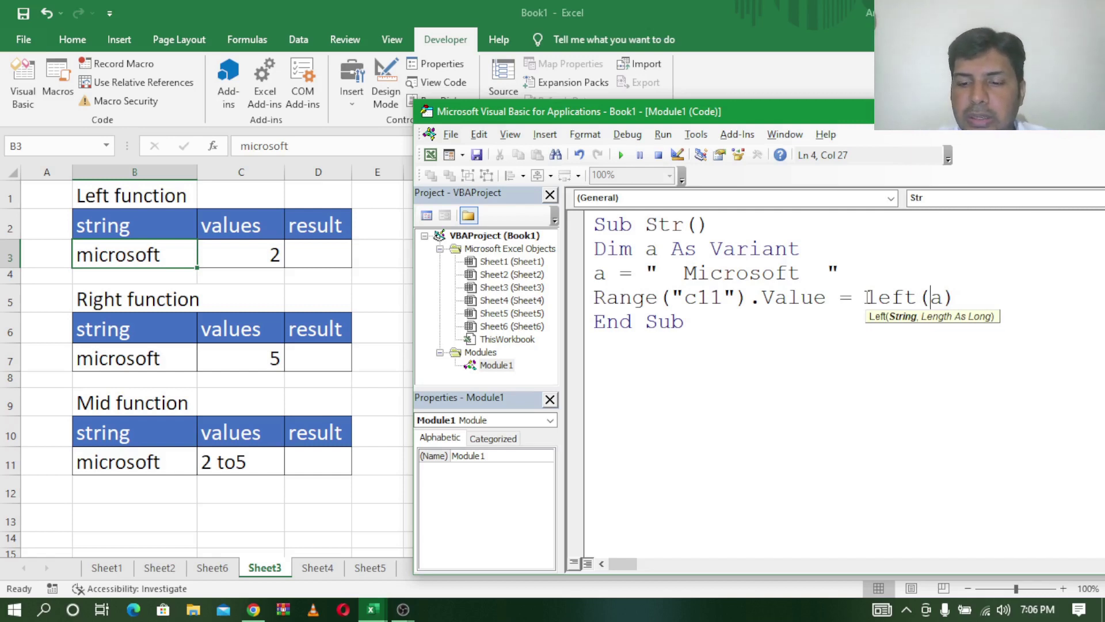
pyautogui.press('Right')
pyautogui.write(',')
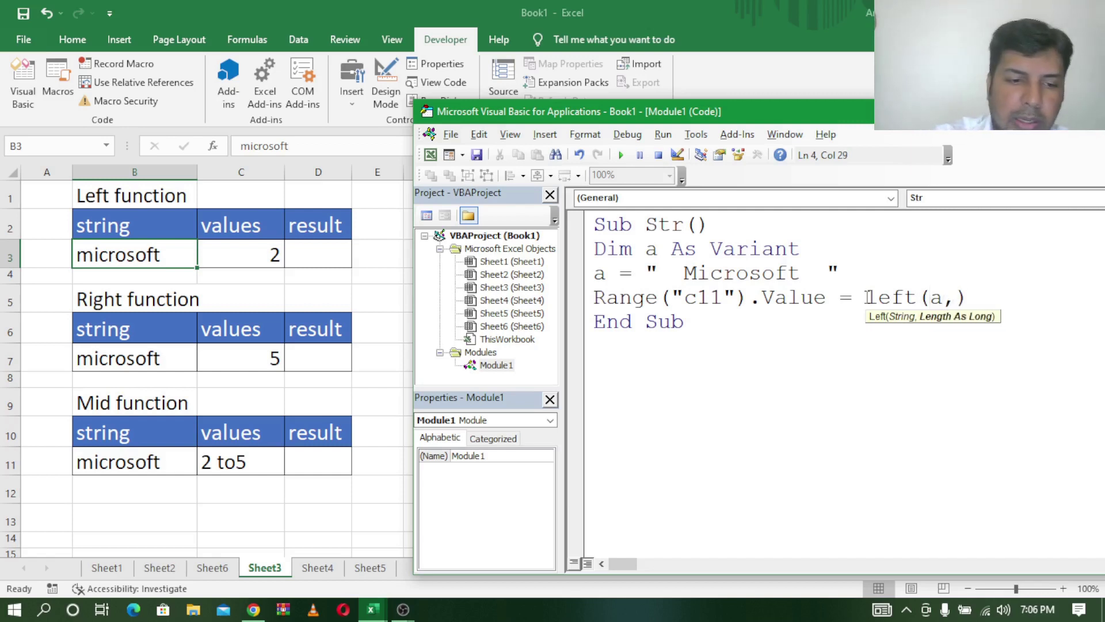
pyautogui.write('2')
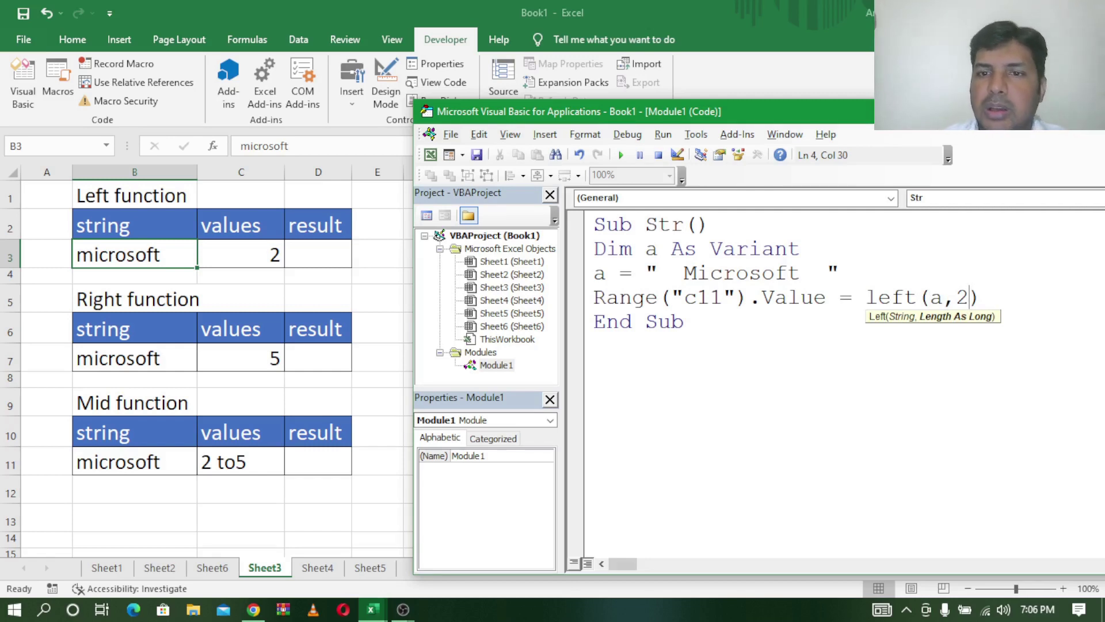
# Step: Strip the leading spaces from "Microsoft", set the target to d3, and run the macro
pyautogui.click(684, 273)
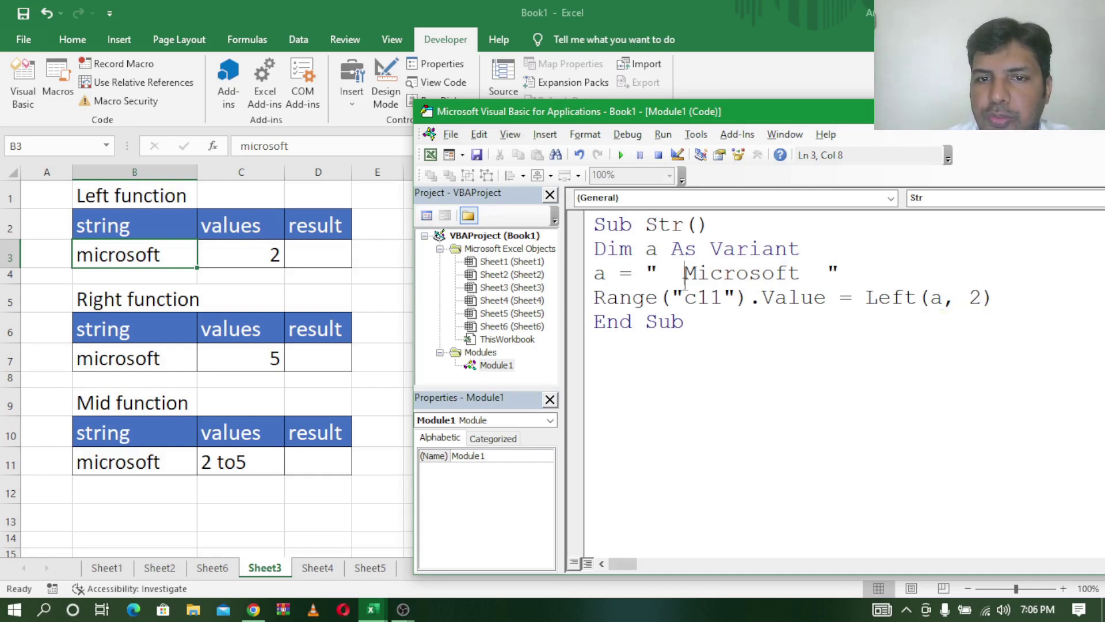
pyautogui.press('BackSpace')
pyautogui.press('BackSpace')
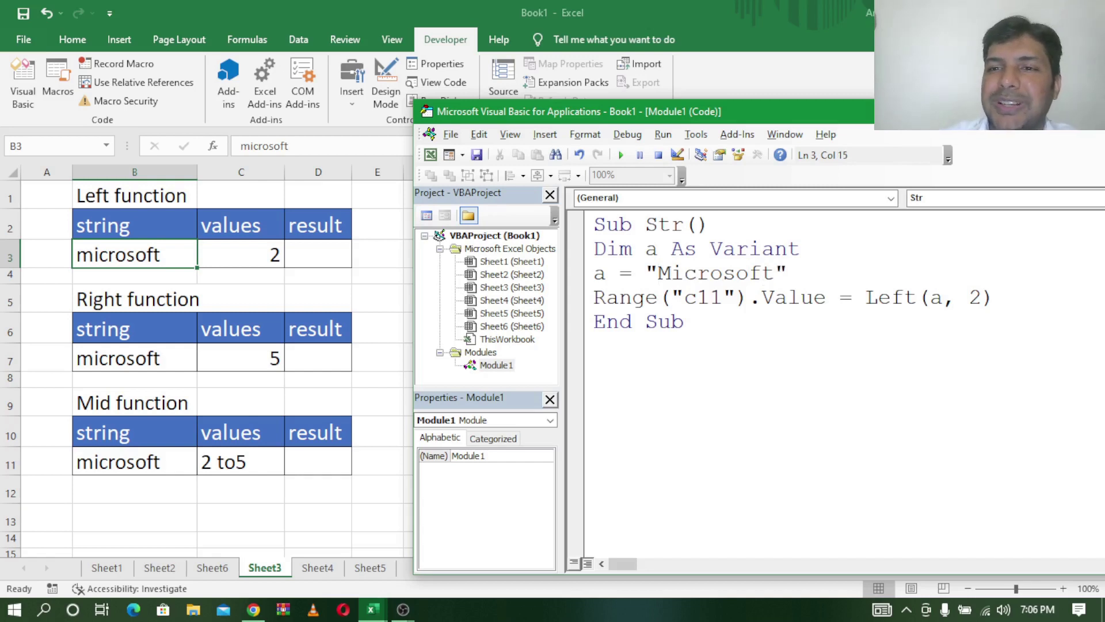
pyautogui.click(711, 403)
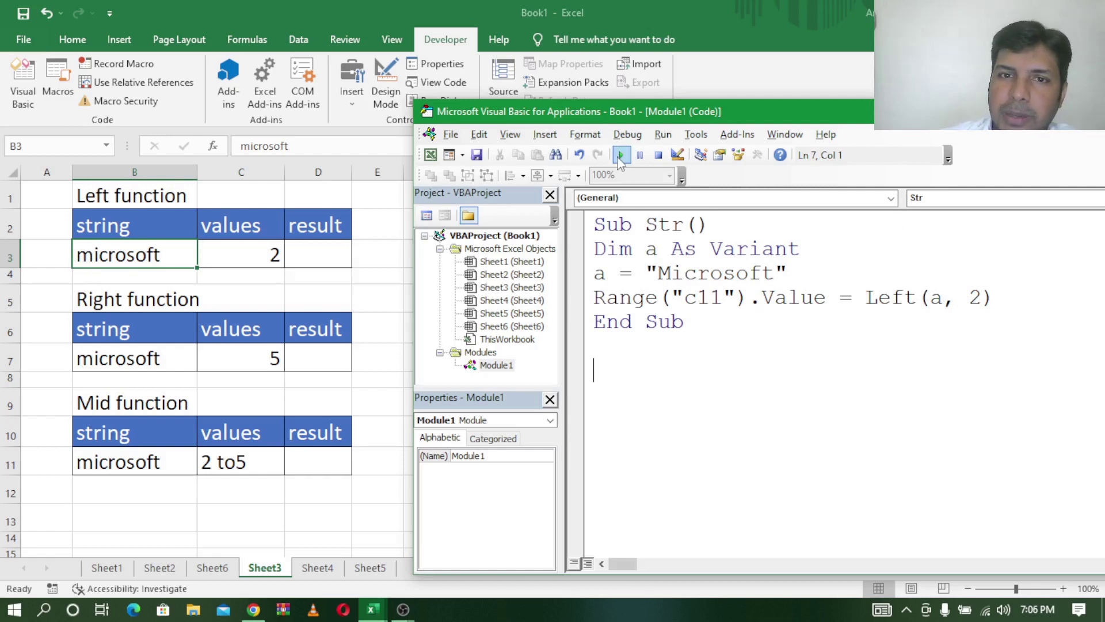
pyautogui.moveTo(726, 298); pyautogui.dragTo(685, 298)
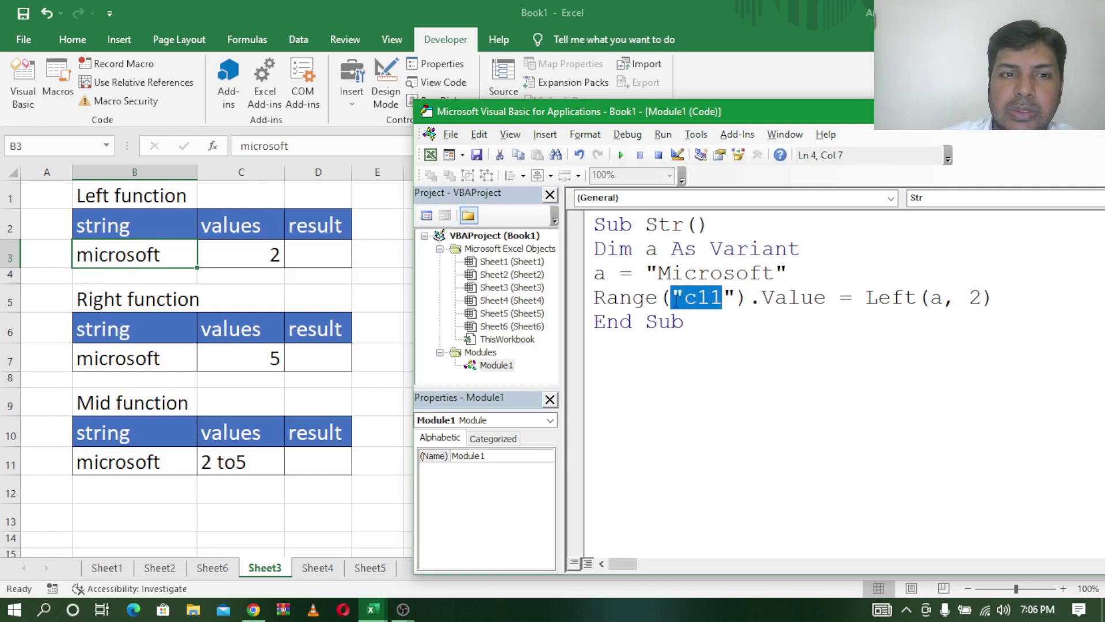
pyautogui.write('d')
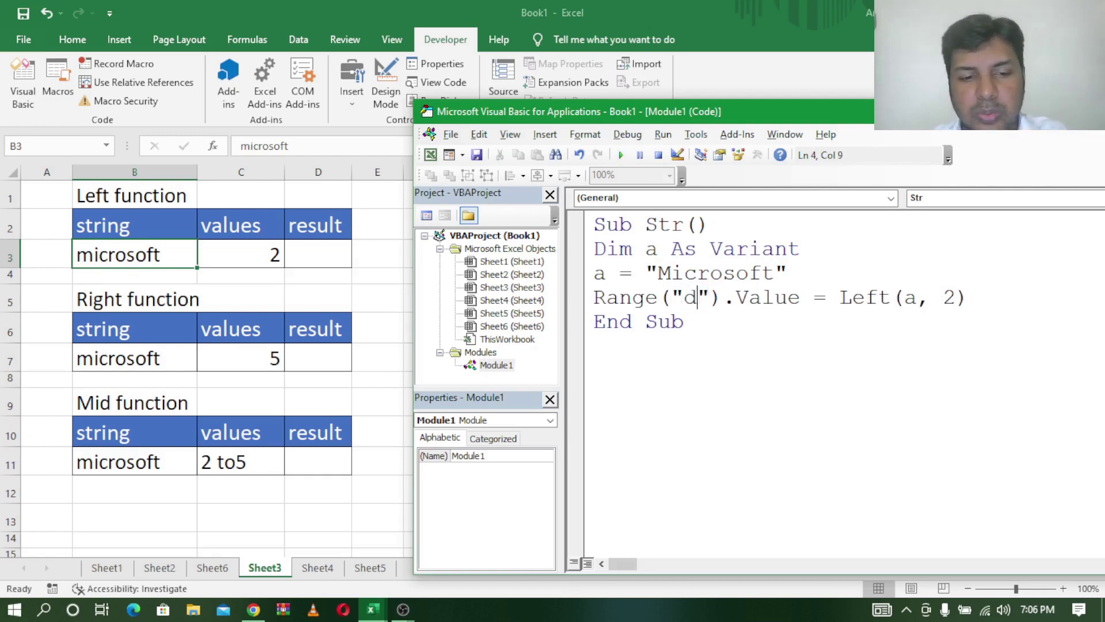
pyautogui.write('3')
pyautogui.click(620, 155)
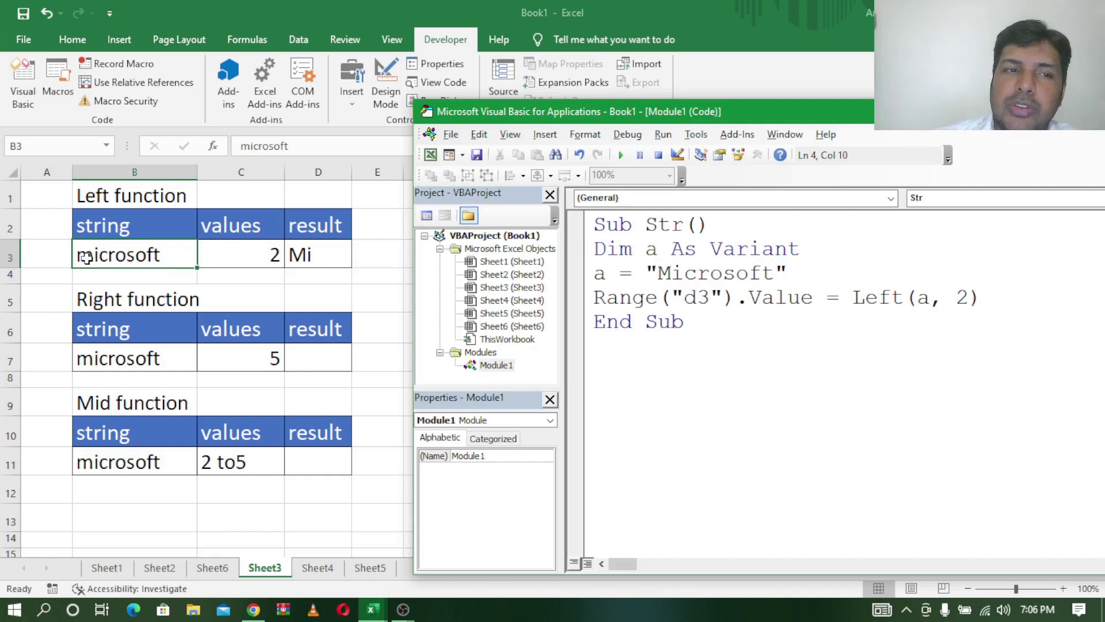
# Step: Correct cell B3 to read Microsoft with a capital M
pyautogui.moveTo(671, 272); pyautogui.dragTo(657, 271)
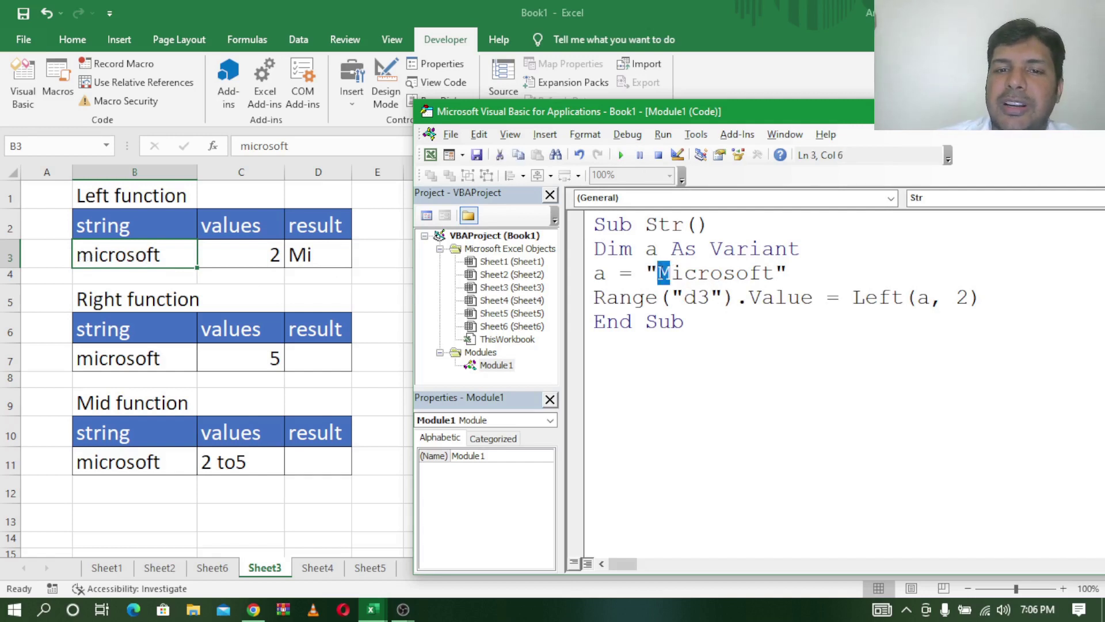
pyautogui.click(90, 258)
pyautogui.doubleClick(87, 258)
pyautogui.press('BackSpace')
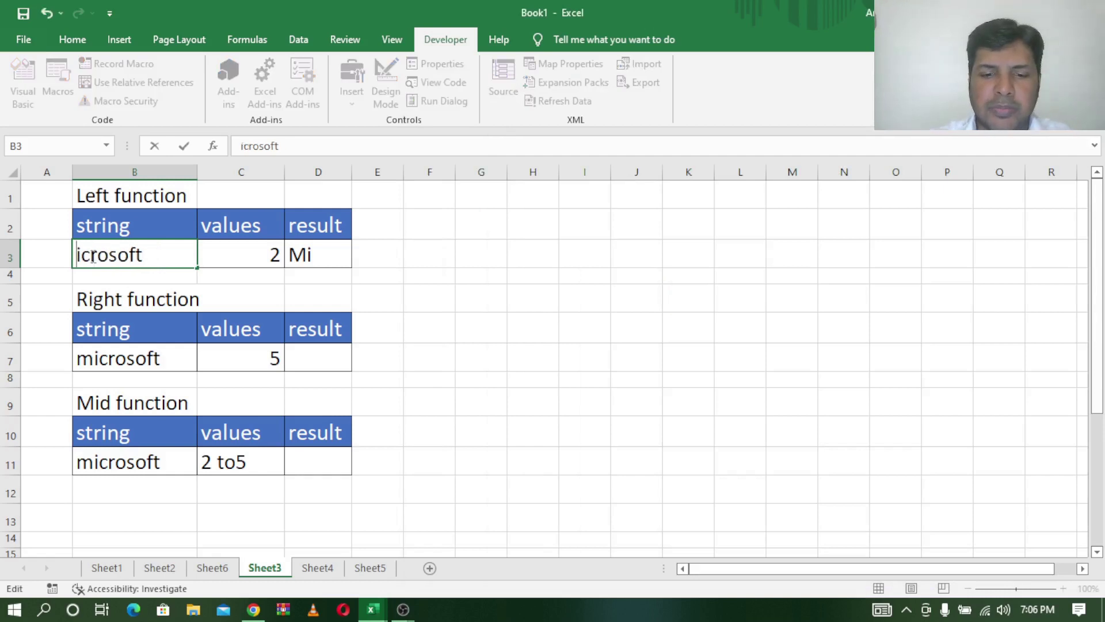
pyautogui.write('M')
pyautogui.click(113, 380)
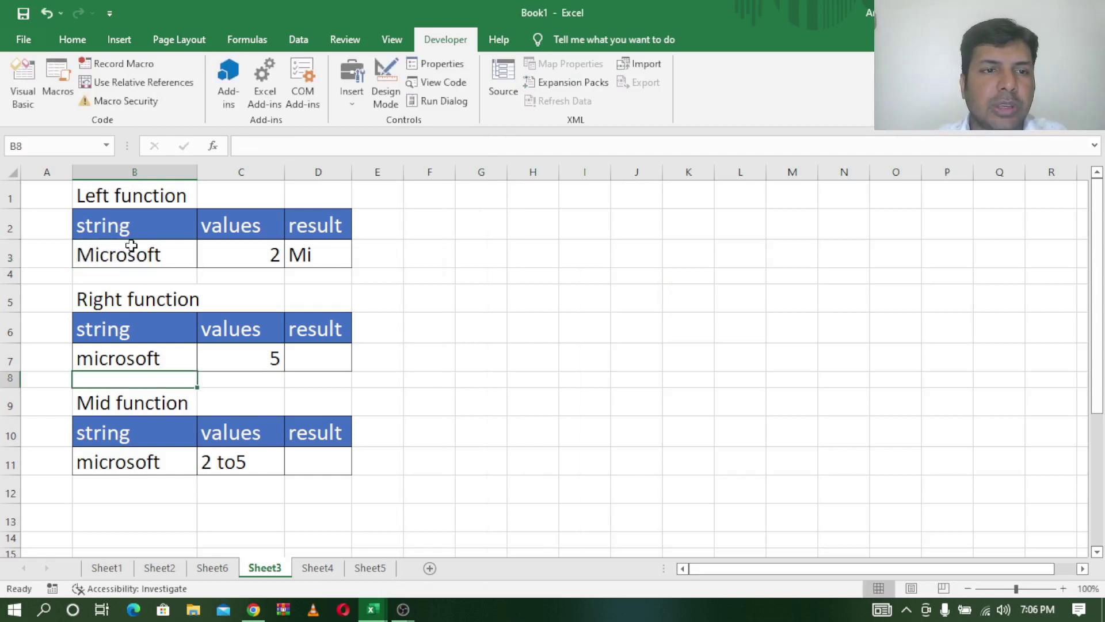
# Step: Copy the corrected B3 string into B7 and B11
pyautogui.click(131, 246)
pyautogui.hotkey('ctrl', 'c')
pyautogui.click(110, 360)
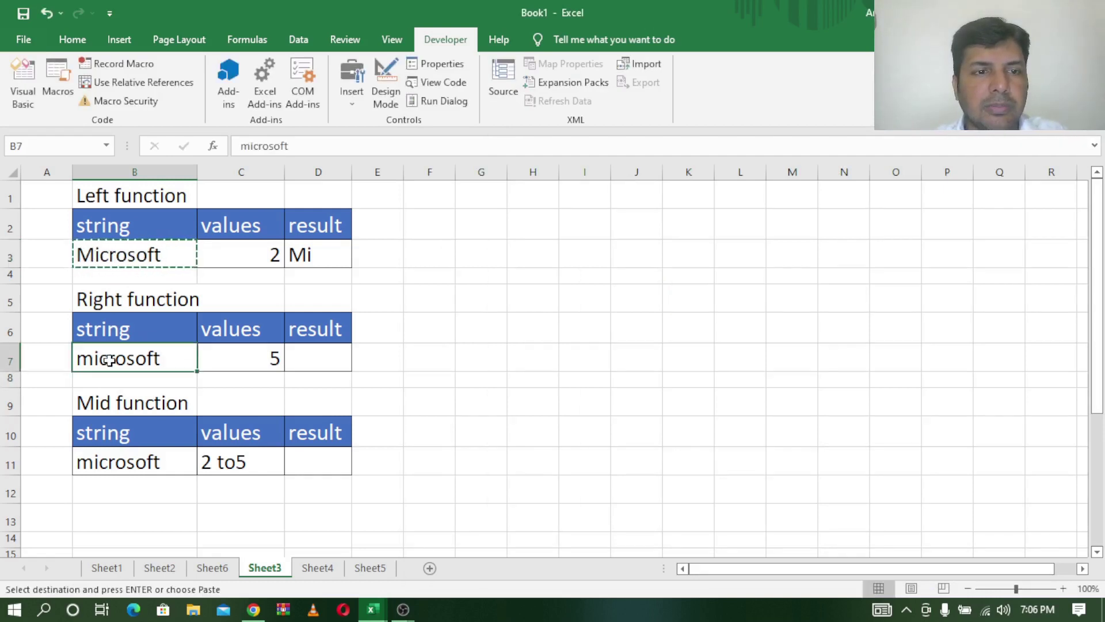
pyautogui.hotkey('ctrl', 'v')
pyautogui.click(125, 458)
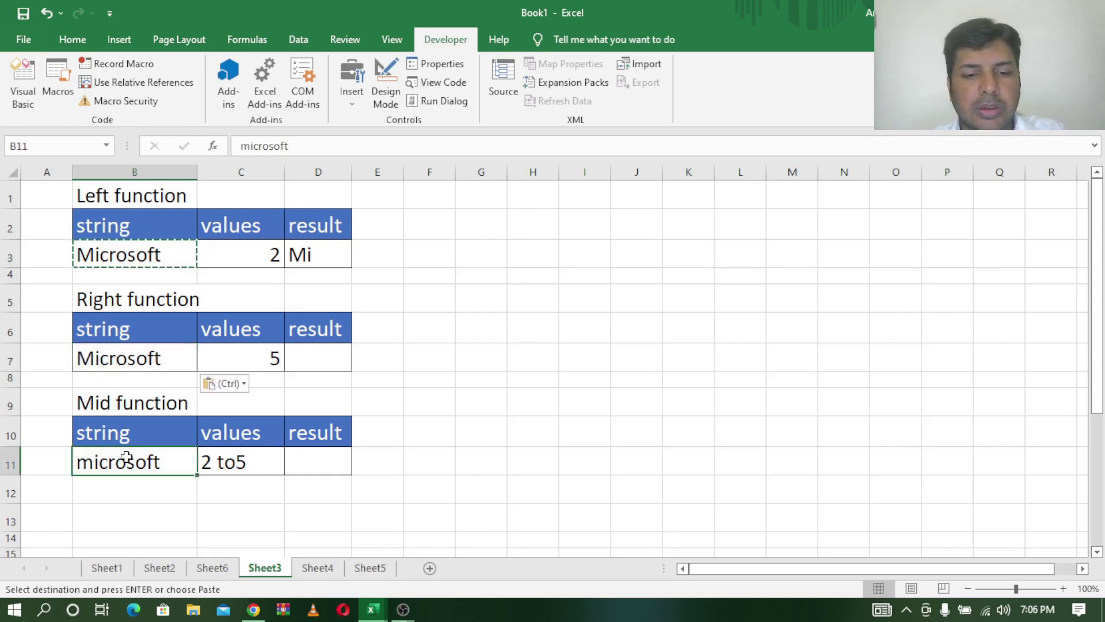
pyautogui.hotkey('ctrl', 'v')
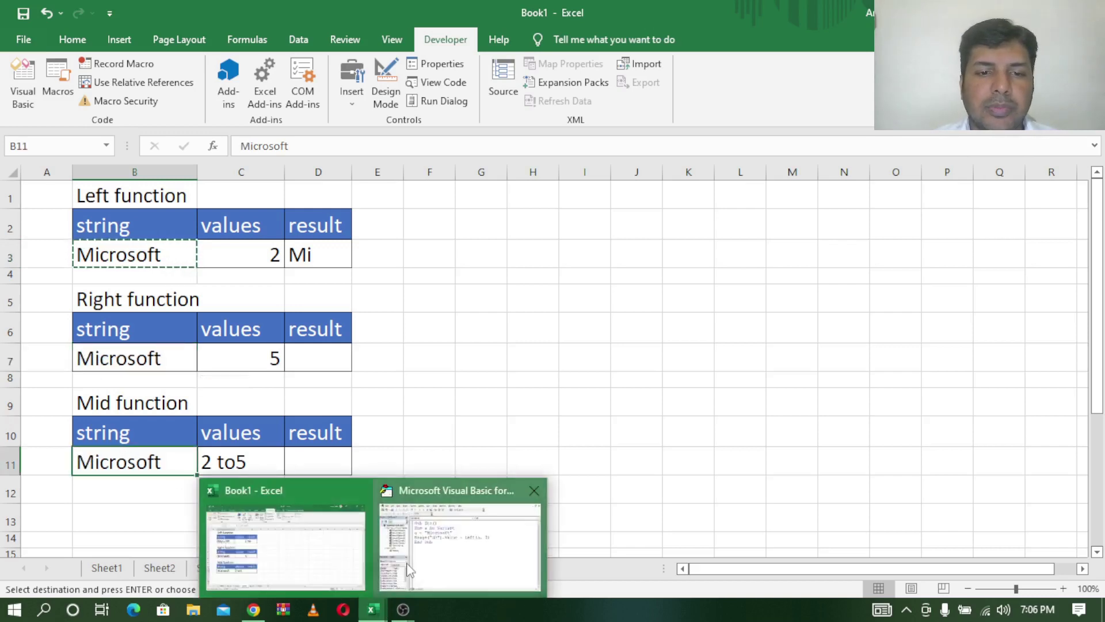
pyautogui.click(408, 569)
# Step: Change the macro's Left(a, 2) call to Right(a, 4)
pyautogui.click(788, 324)
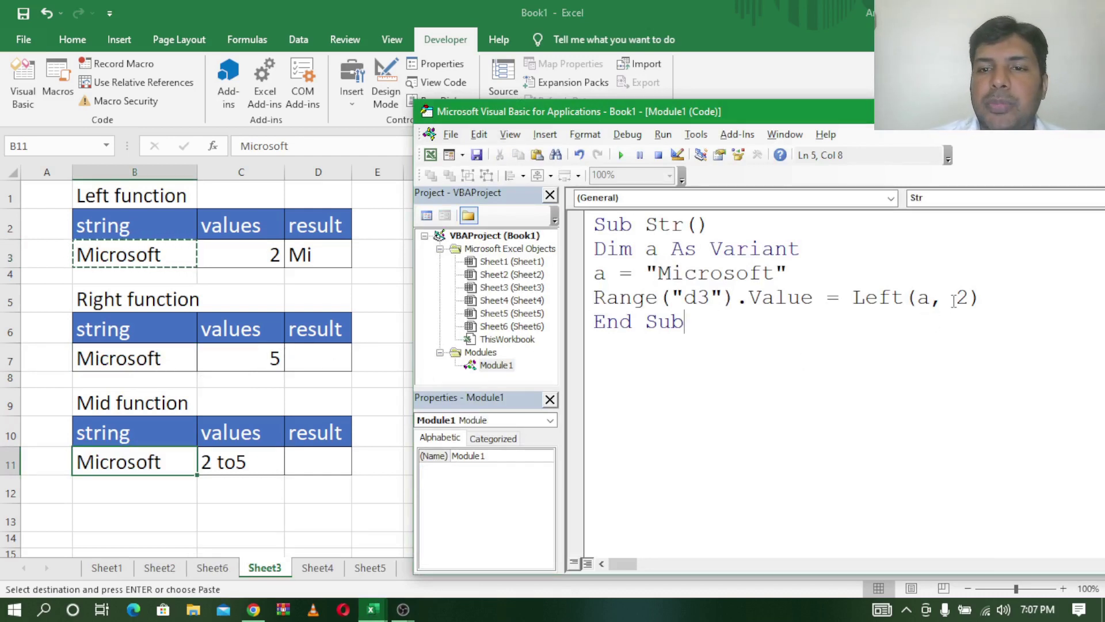
pyautogui.moveTo(905, 297); pyautogui.dragTo(851, 298)
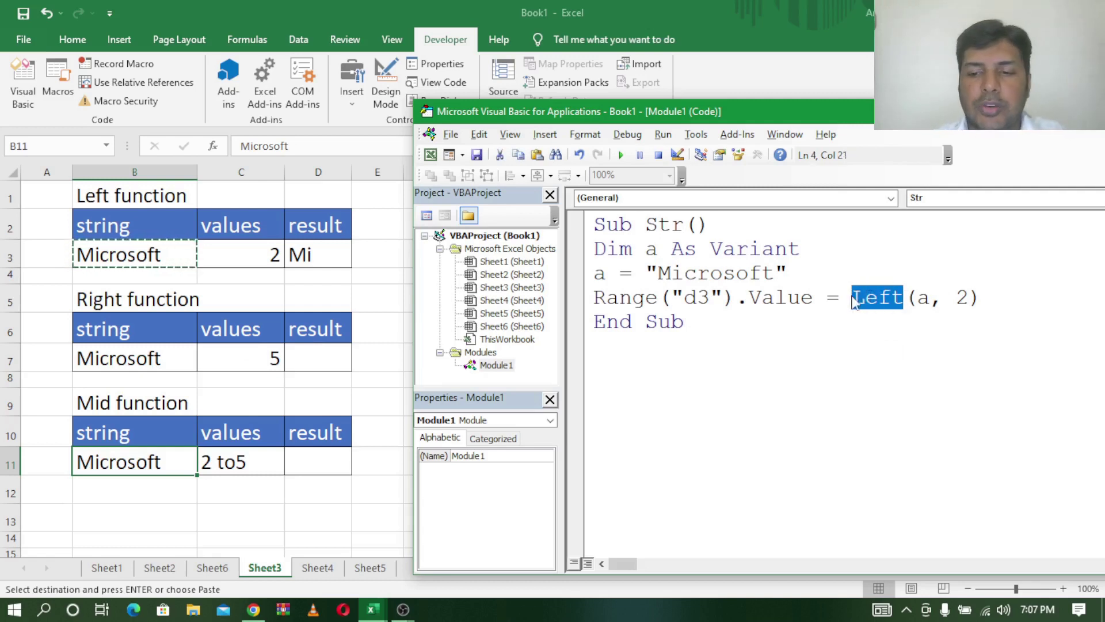
pyautogui.press('Delete')
pyautogui.write('righ')
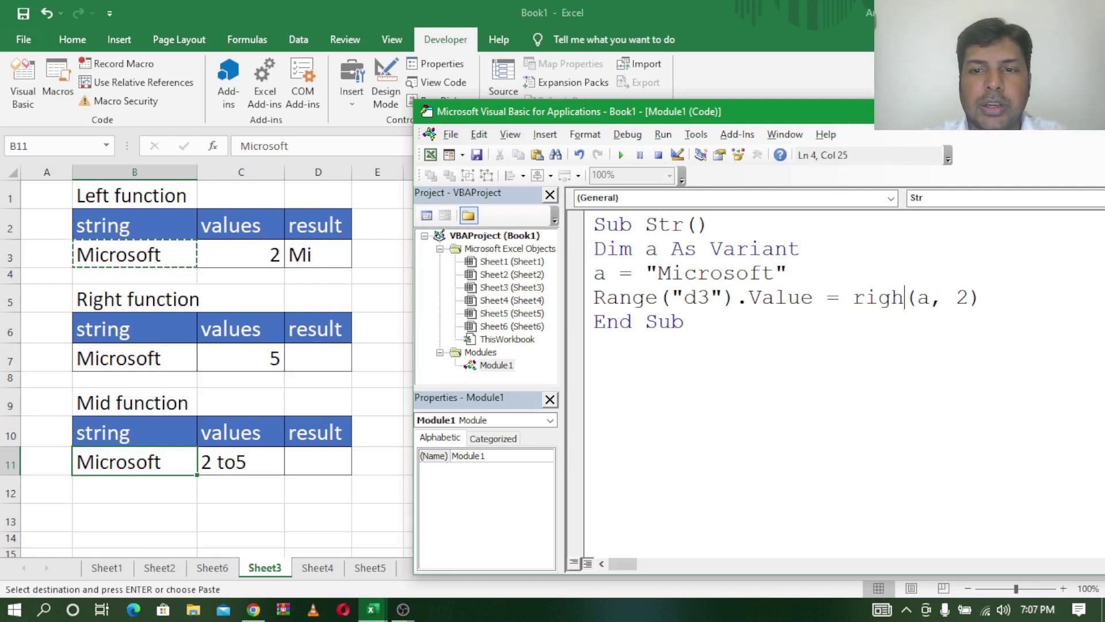
pyautogui.press('BackSpace')
pyautogui.press('BackSpace')
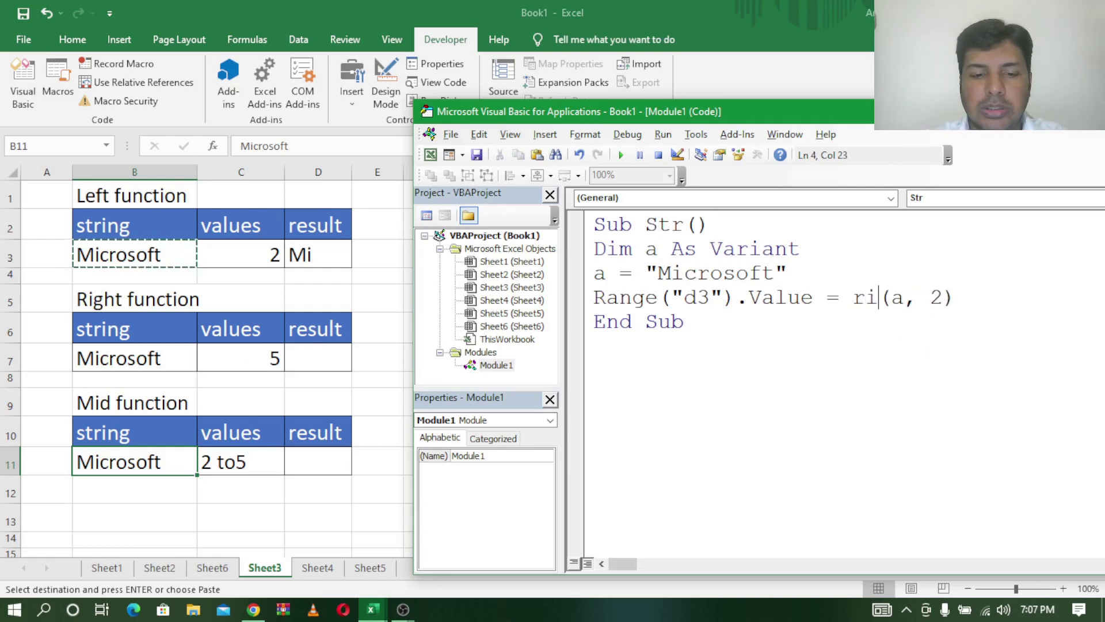
pyautogui.write('ght')
pyautogui.press('Right')
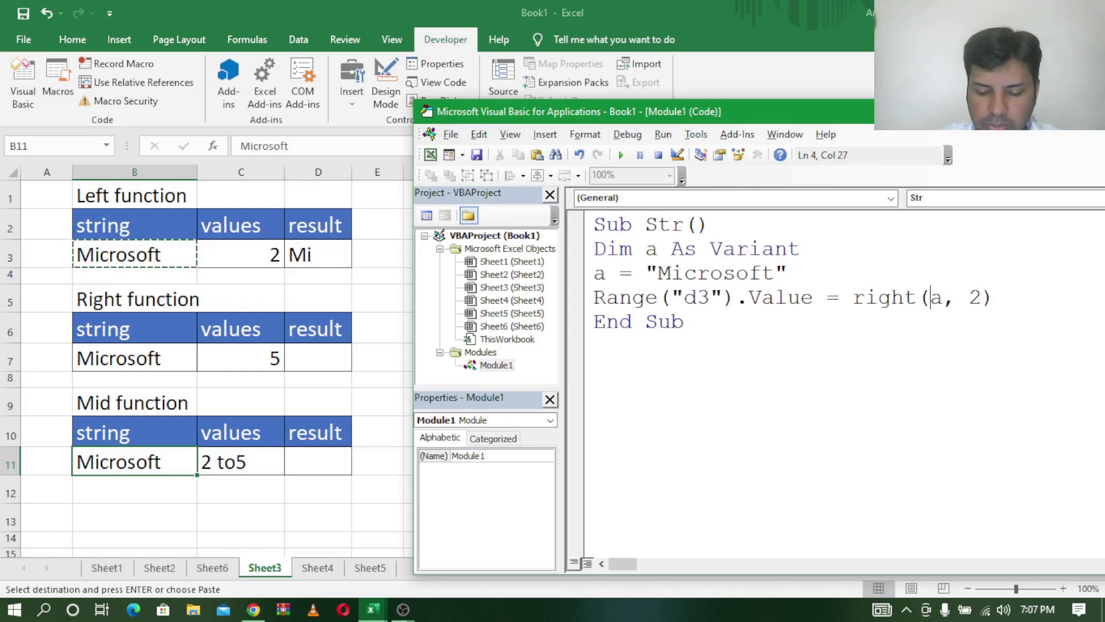
pyautogui.press('Right')
pyautogui.press('Right')
pyautogui.press('BackSpace')
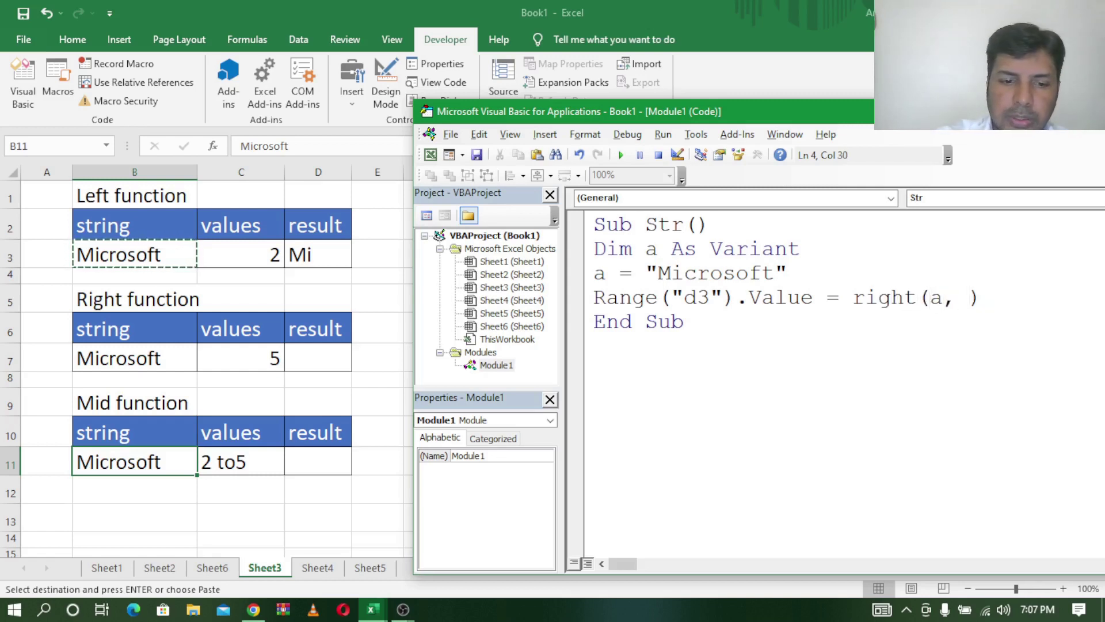
pyautogui.write('4')
pyautogui.click(762, 390)
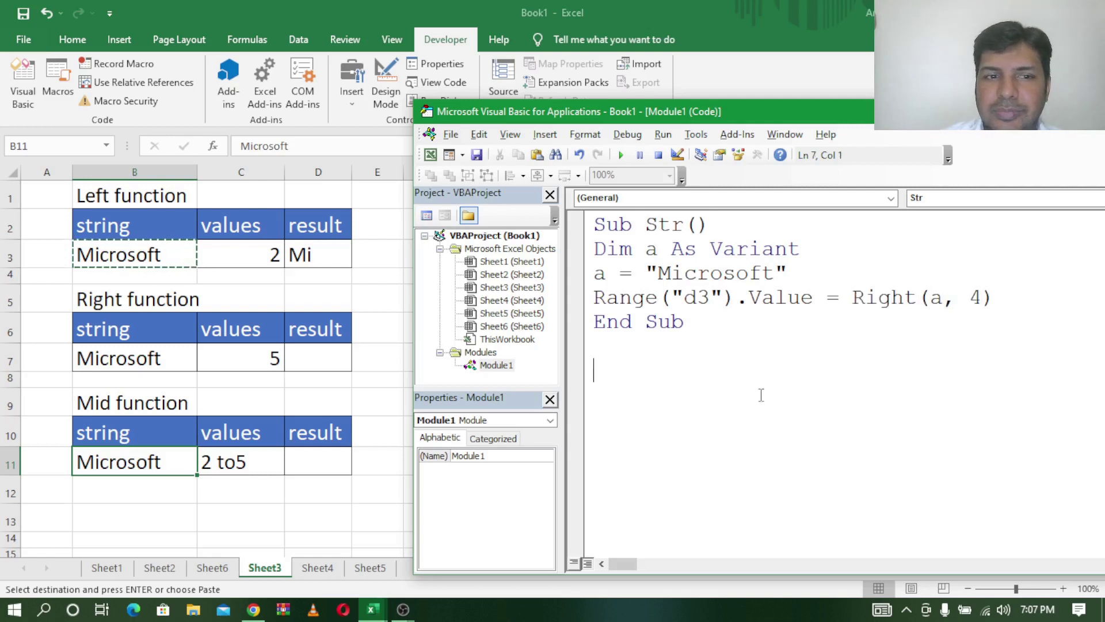
# Step: Retarget the macro to d7 and run it to write soft
pyautogui.click(708, 300)
pyautogui.press('BackSpace')
pyautogui.write('7')
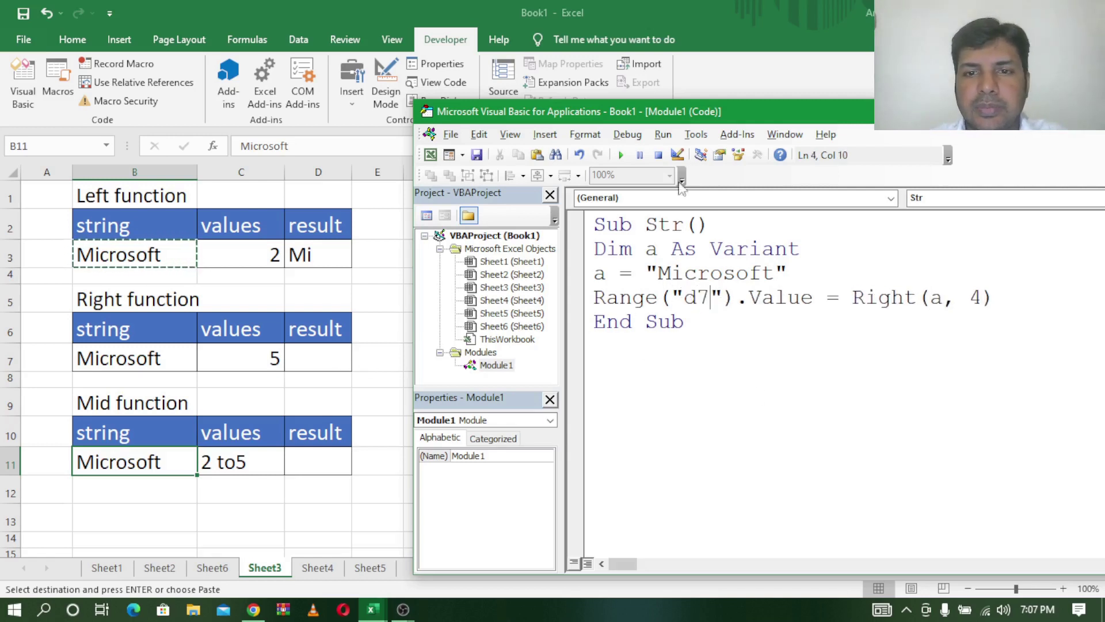
pyautogui.click(621, 155)
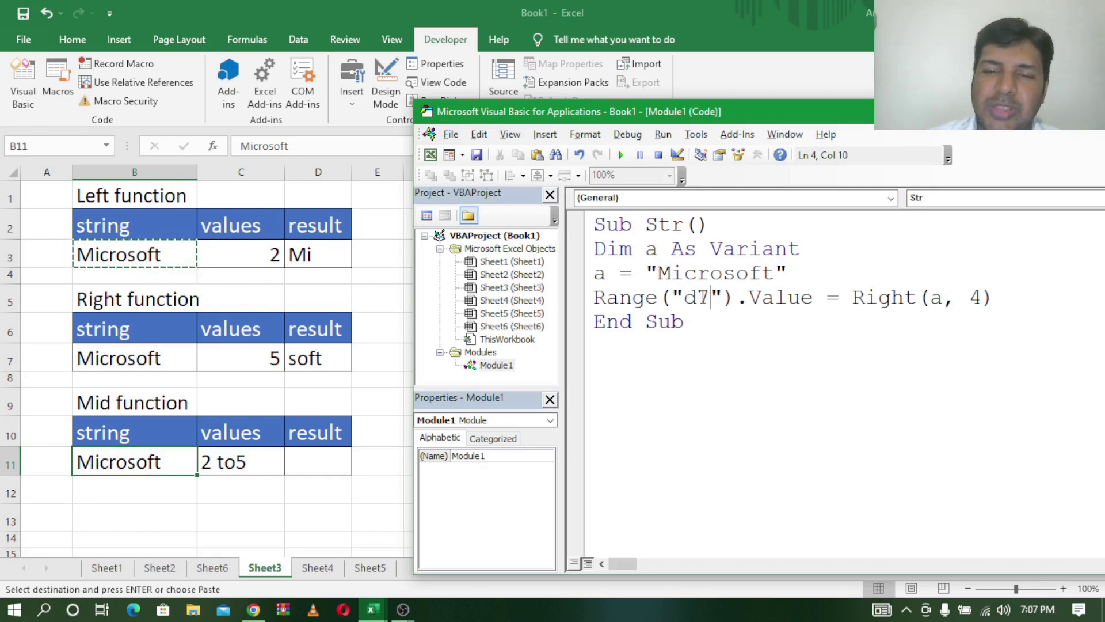
pyautogui.press('BackSpace')
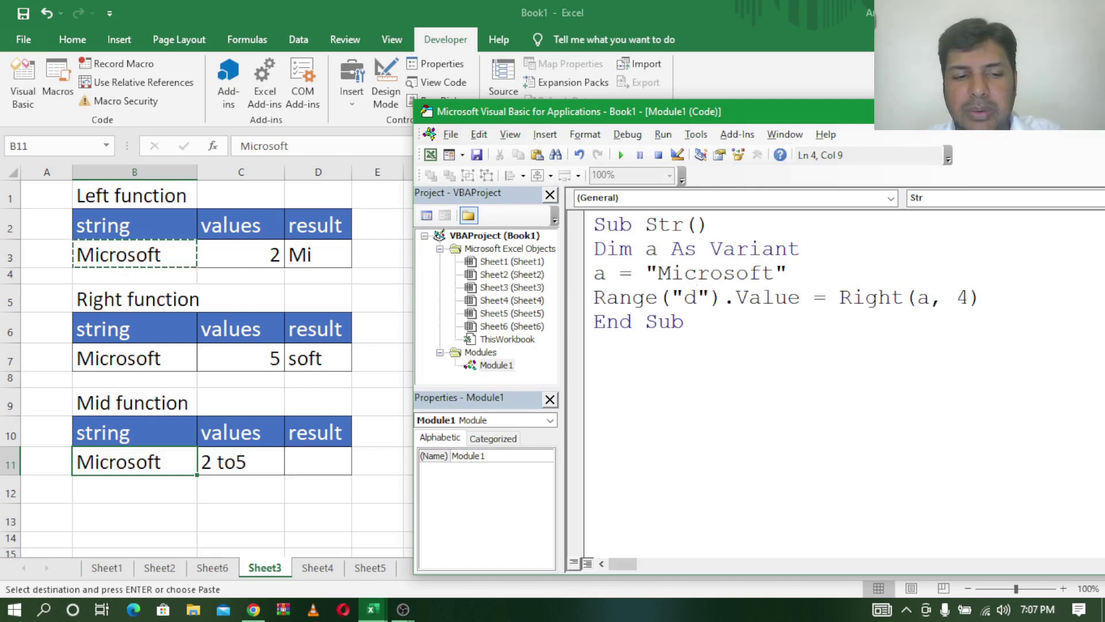
# Step: Rewrite the macro line as Range("d11").Value = Mid(a, 2, 4)
pyautogui.write('11')
pyautogui.press('Right')
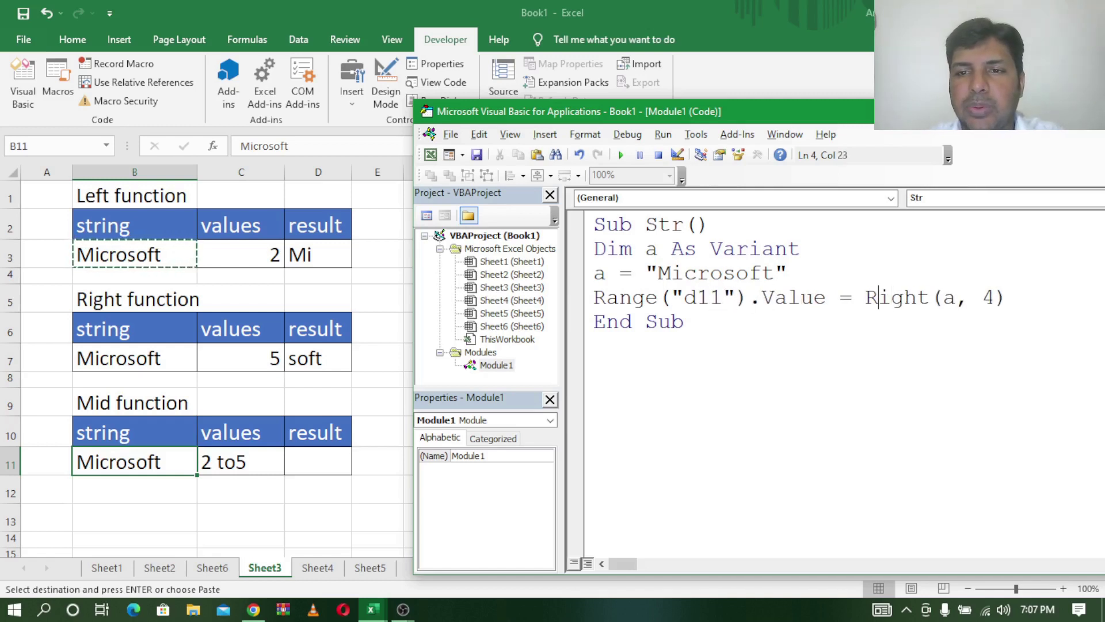
pyautogui.write('mid')
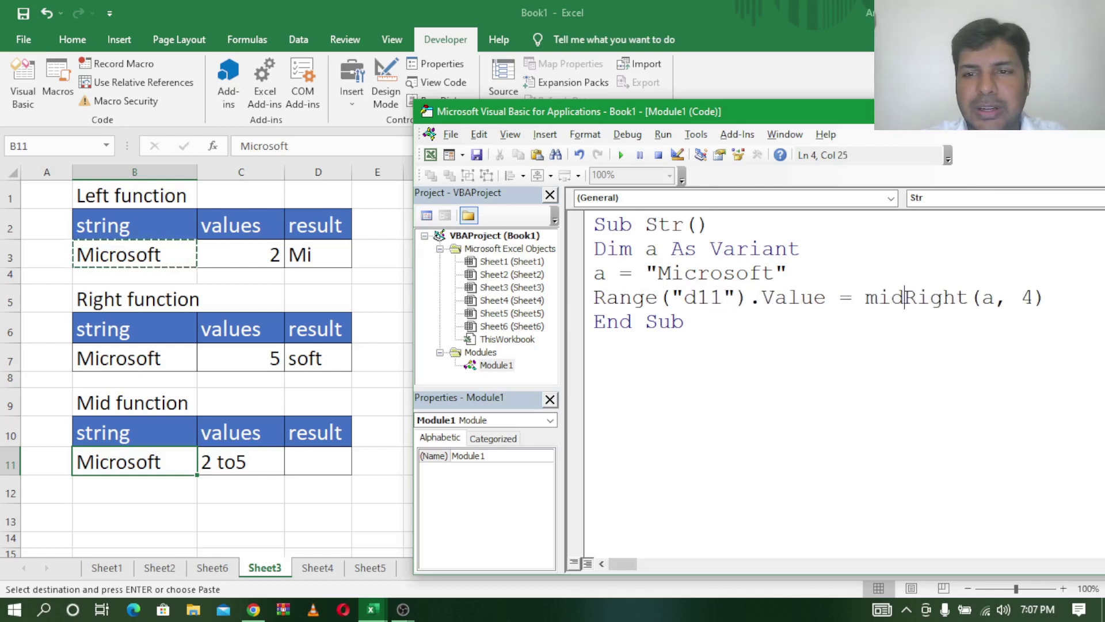
pyautogui.press('Delete')
pyautogui.press('Delete')
pyautogui.press('Delete')
pyautogui.press('Delete')
pyautogui.press('Delete')
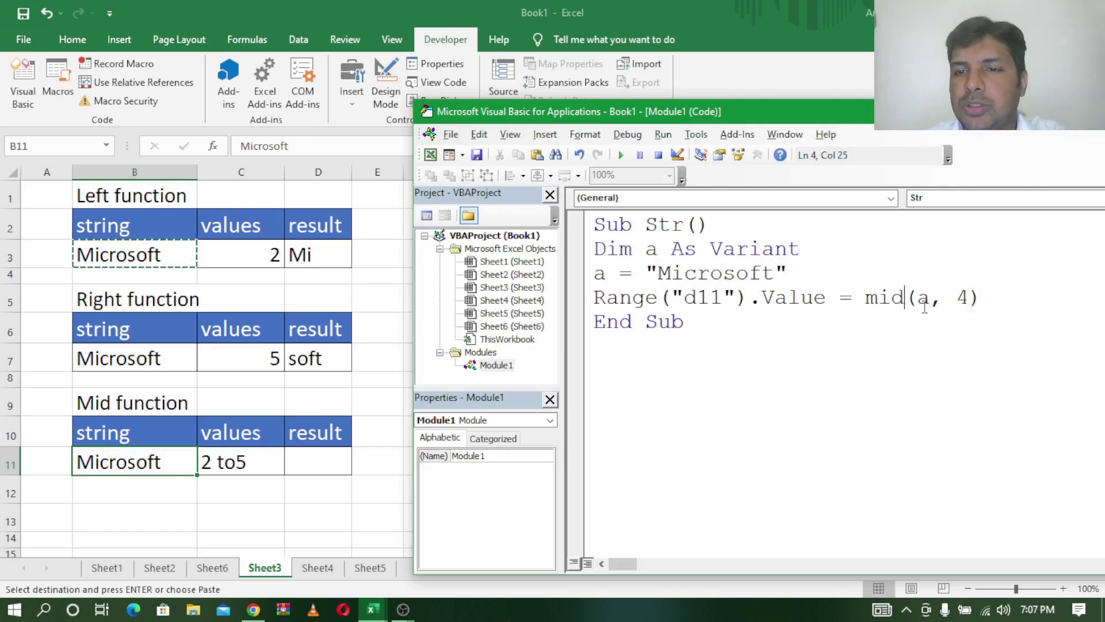
pyautogui.press('Delete')
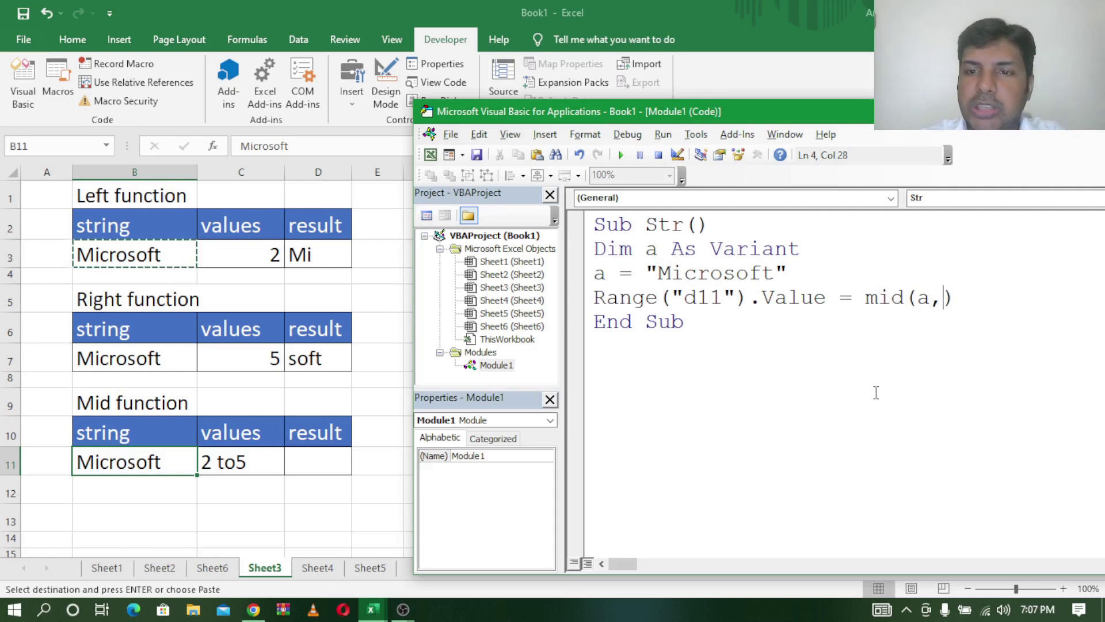
pyautogui.write('2,')
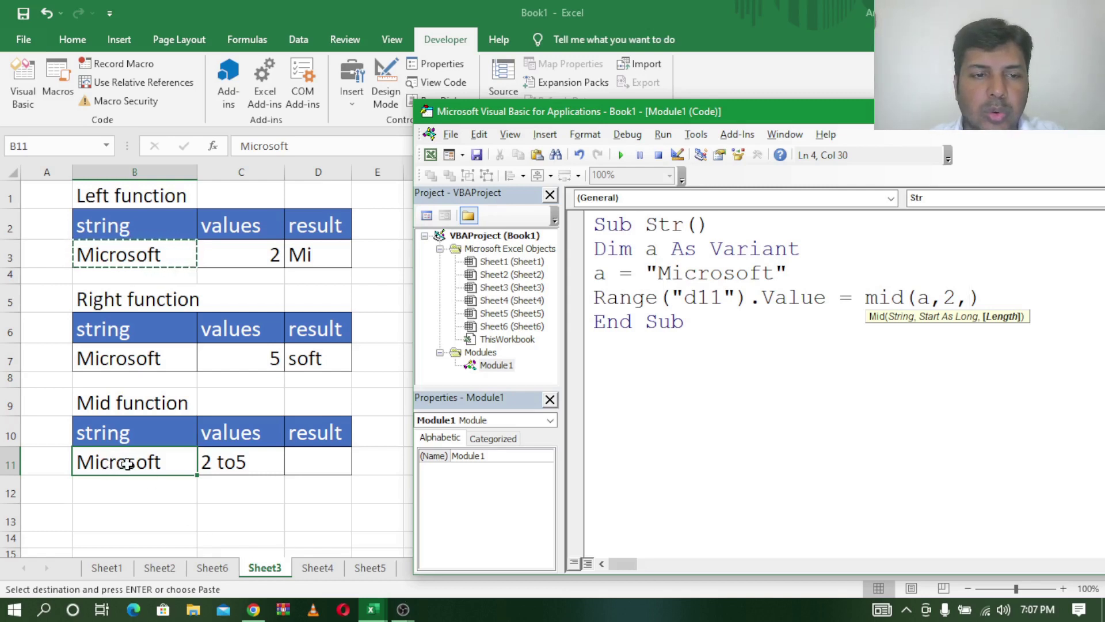
pyautogui.write('4')
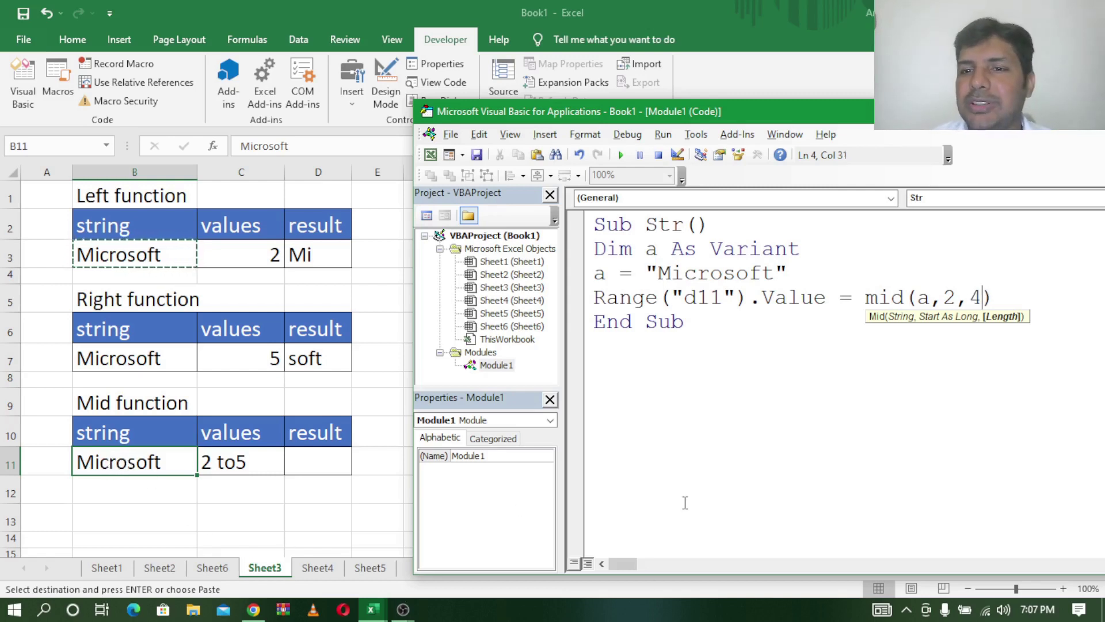
pyautogui.click(816, 396)
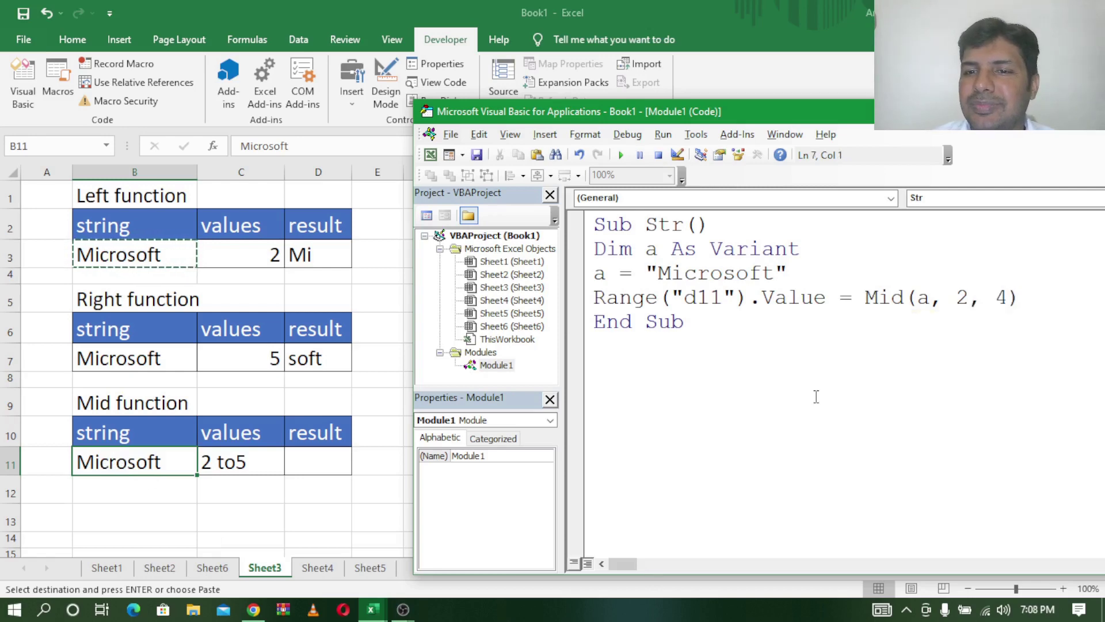
# Step: Run the Str macro from the macro list and return to the worksheet
pyautogui.click(620, 155)
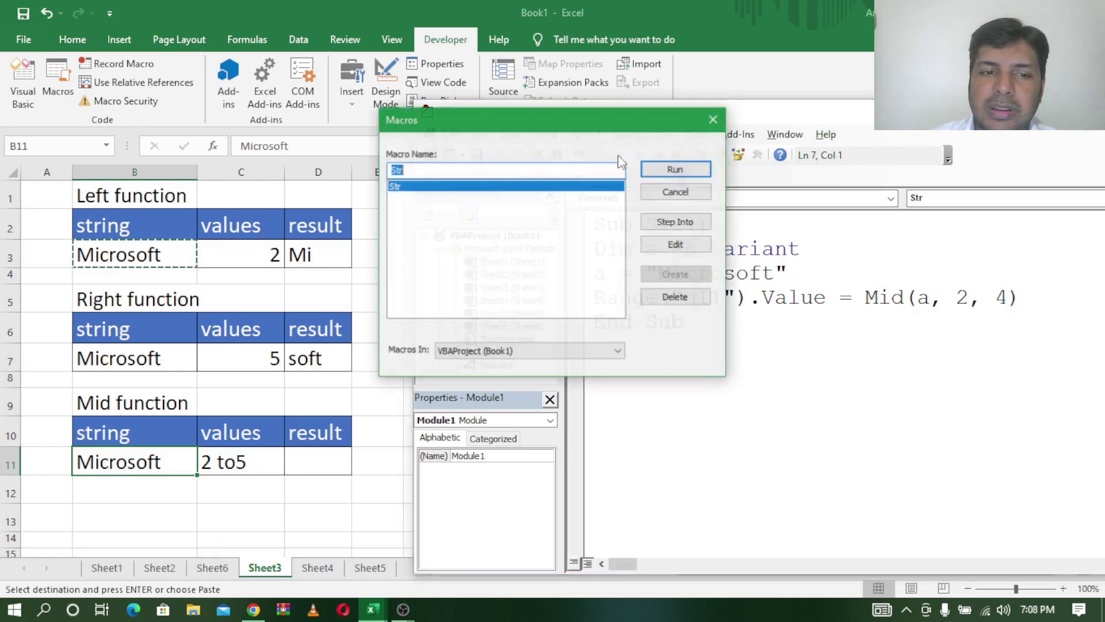
pyautogui.click(668, 169)
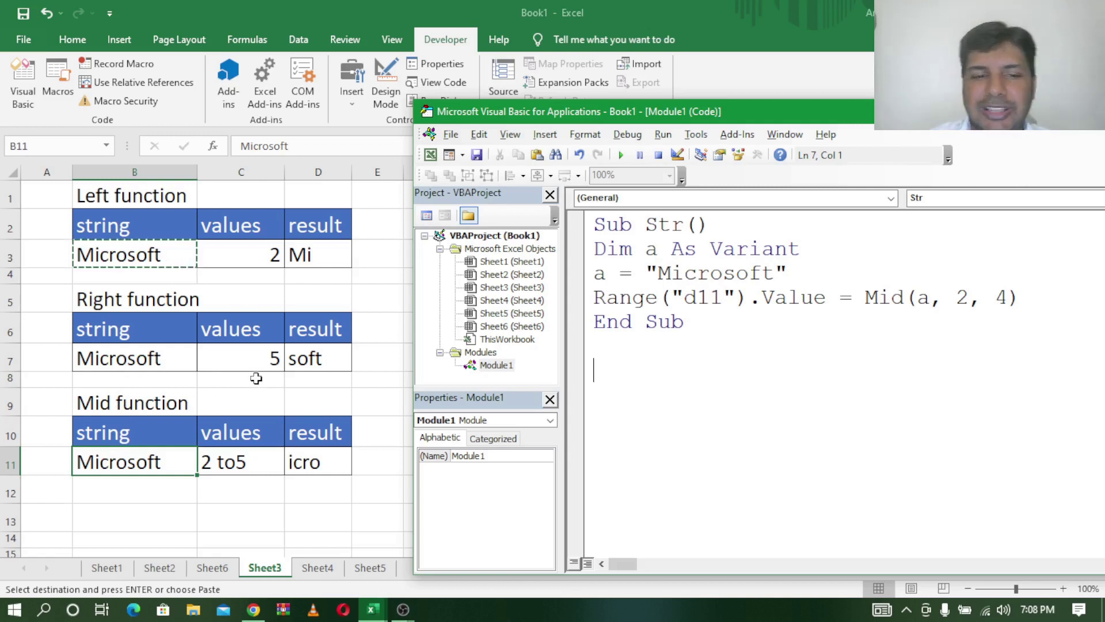
pyautogui.click(343, 477)
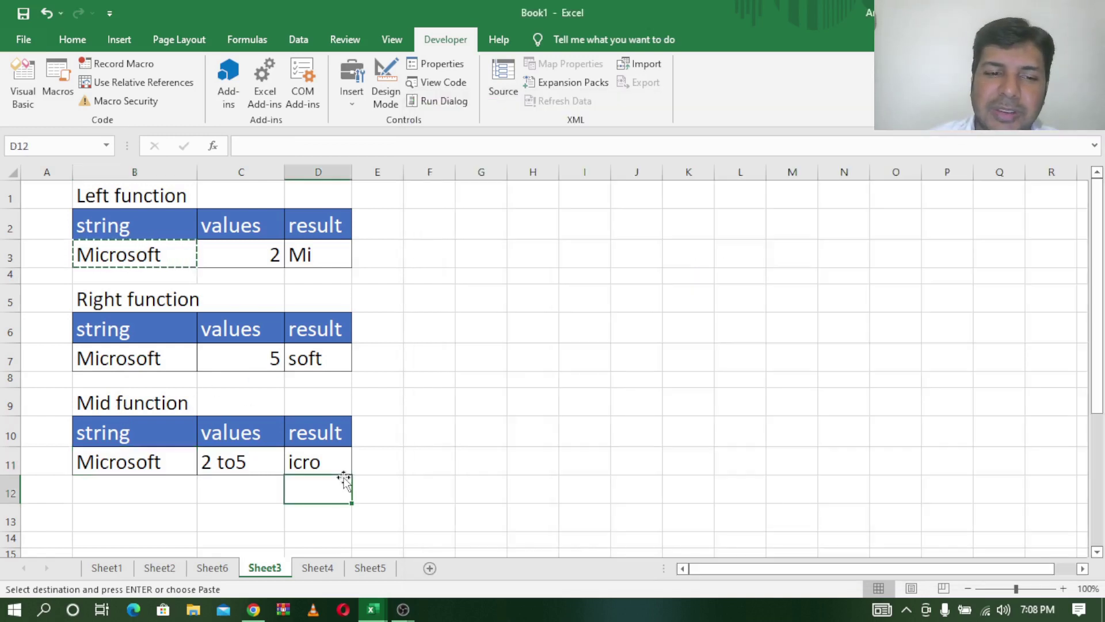
# Step: Review the Len and Replace entries on Sheet1, then select the Microsoft cell B3 on Sheet4
pyautogui.click(320, 569)
pyautogui.click(605, 374)
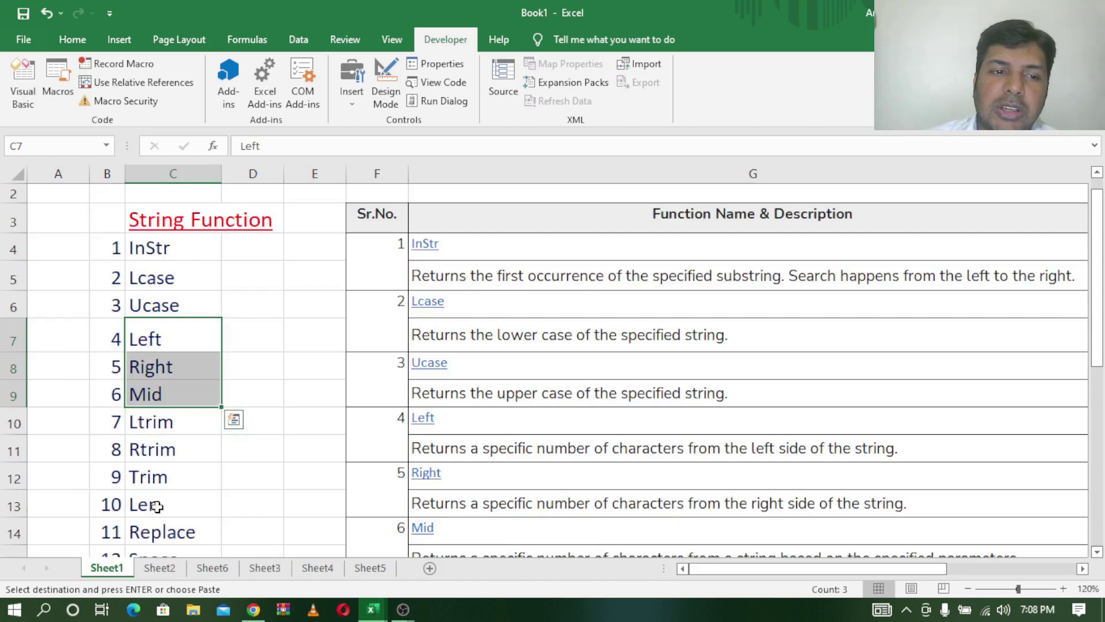
pyautogui.click(157, 505)
pyautogui.click(163, 532)
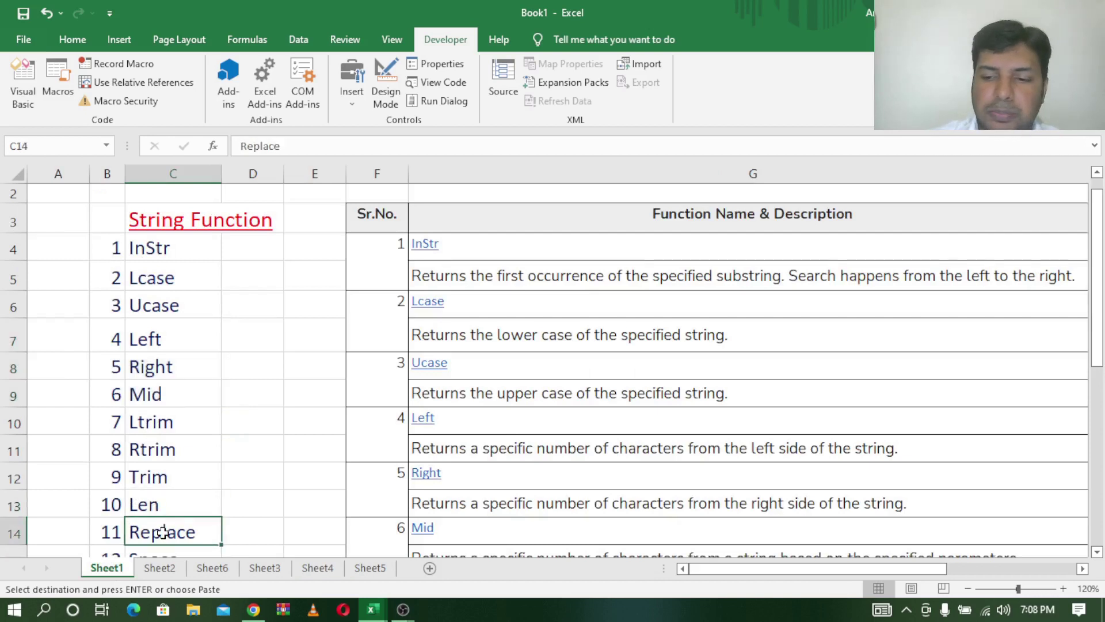
pyautogui.press('Down')
pyautogui.press('Down')
pyautogui.press('Down')
pyautogui.press('Up')
pyautogui.press('Up')
pyautogui.press('Up')
pyautogui.press('Up')
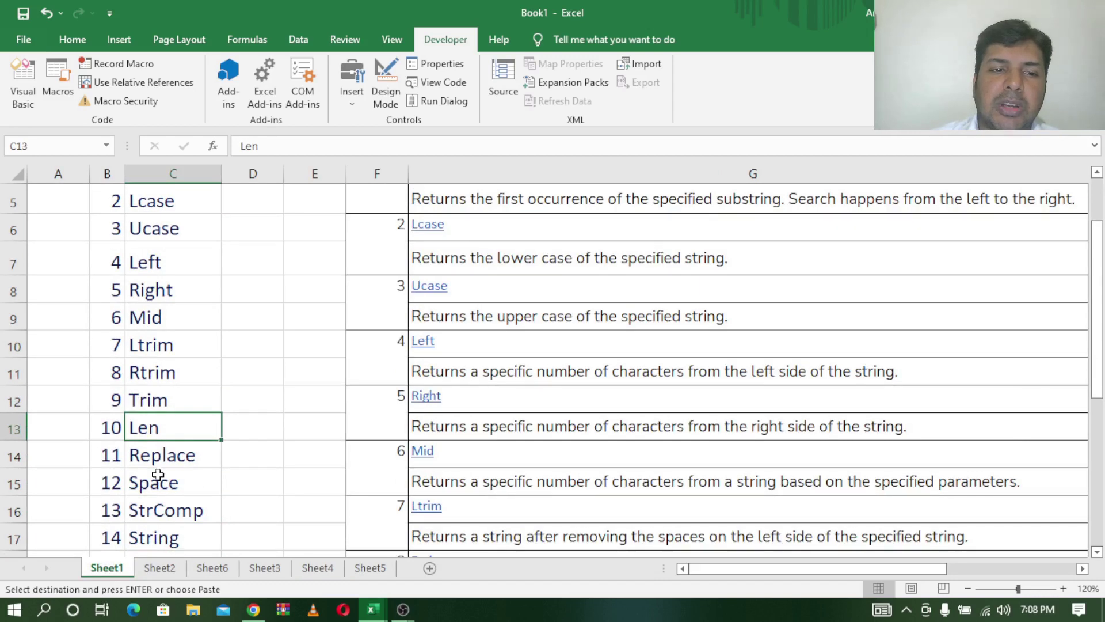
pyautogui.click(326, 570)
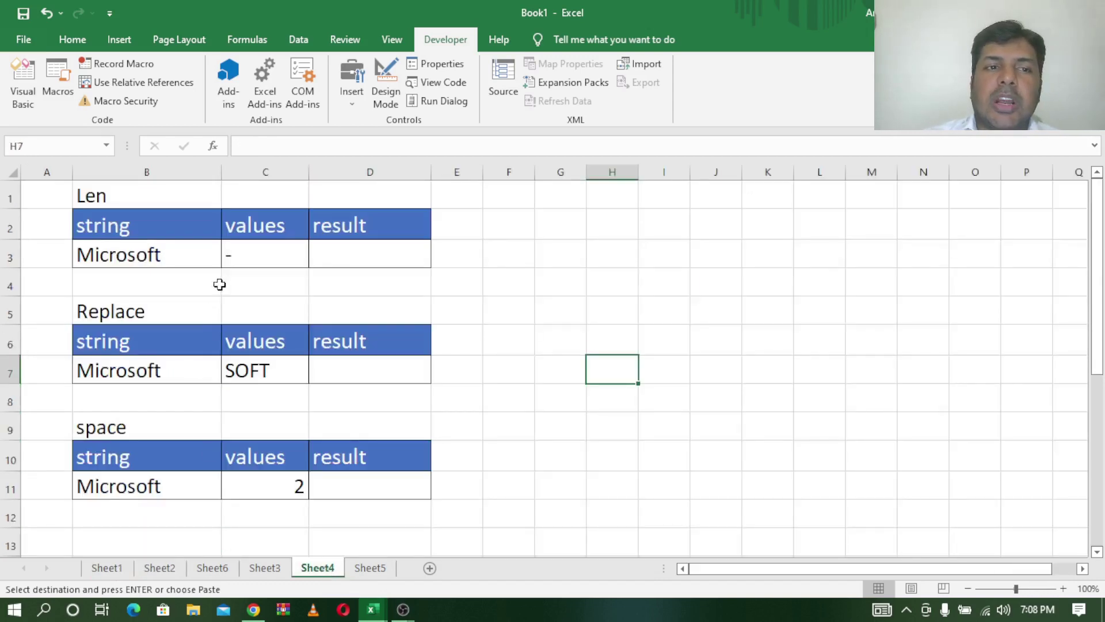
pyautogui.click(170, 248)
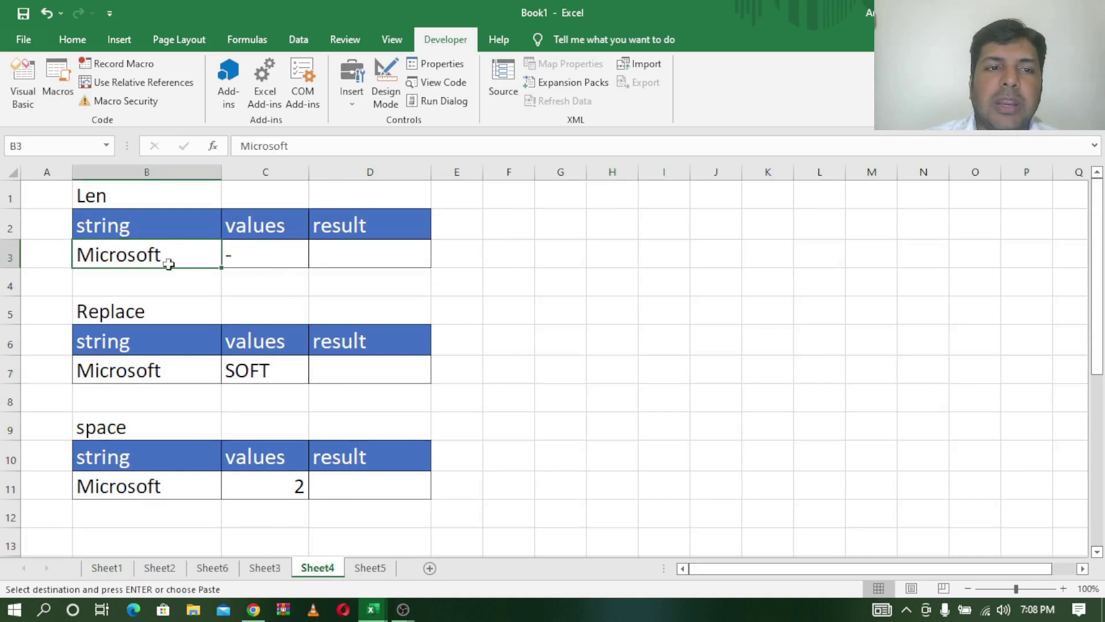
# Step: Change the macro line to Range("d3").Value = Len(a) and run it to get 9
pyautogui.click(373, 608)
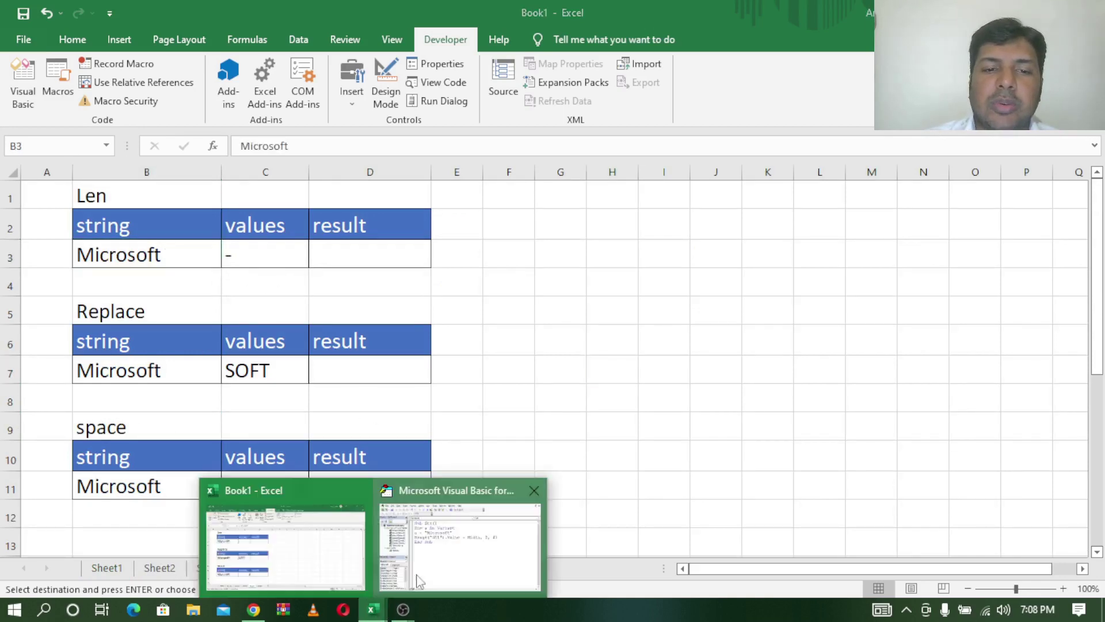
pyautogui.click(446, 554)
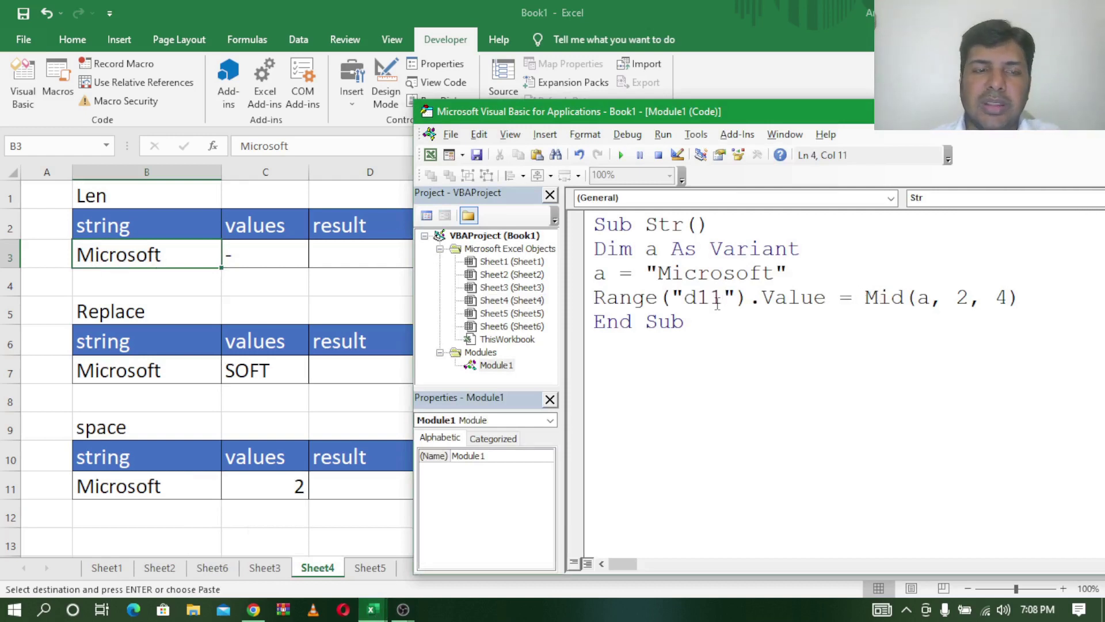
pyautogui.press('BackSpace')
pyautogui.press('BackSpace')
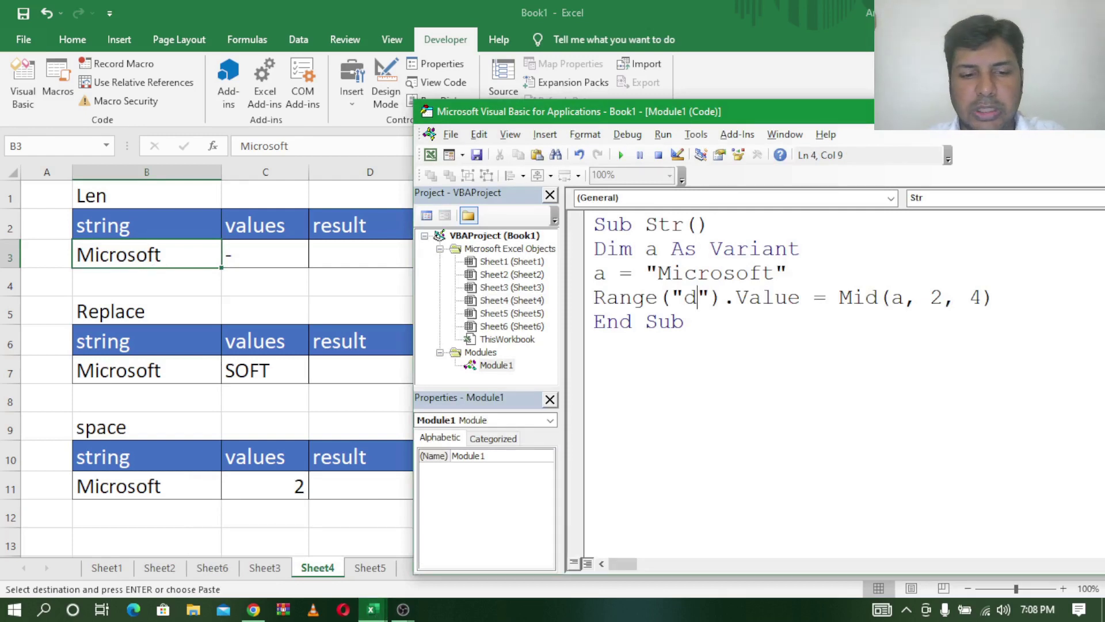
pyautogui.write('3')
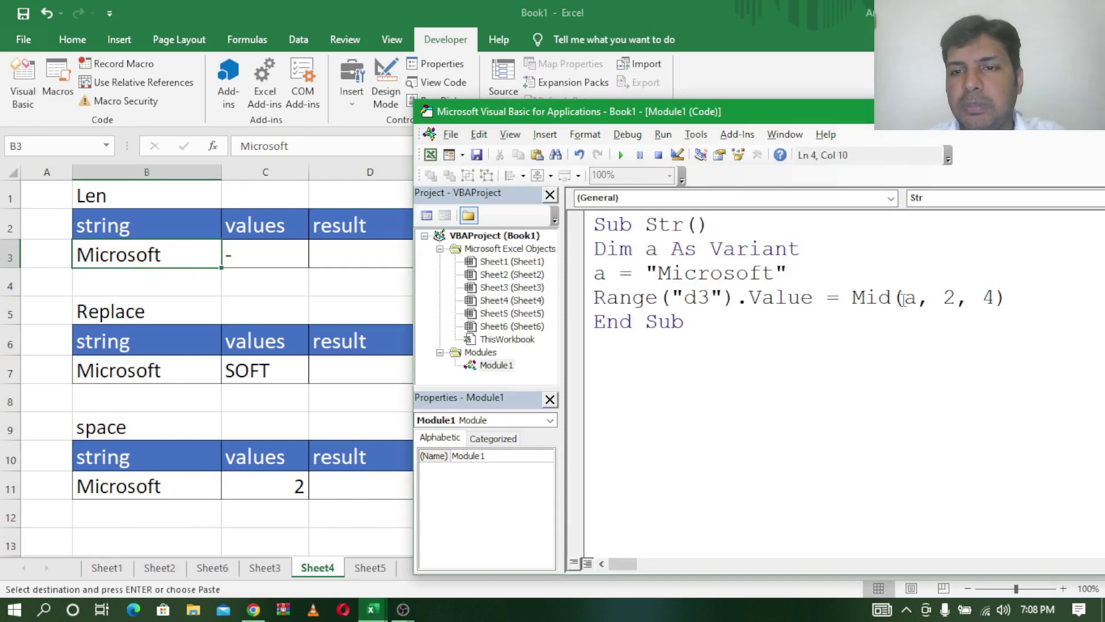
pyautogui.moveTo(851, 297); pyautogui.dragTo(1004, 298)
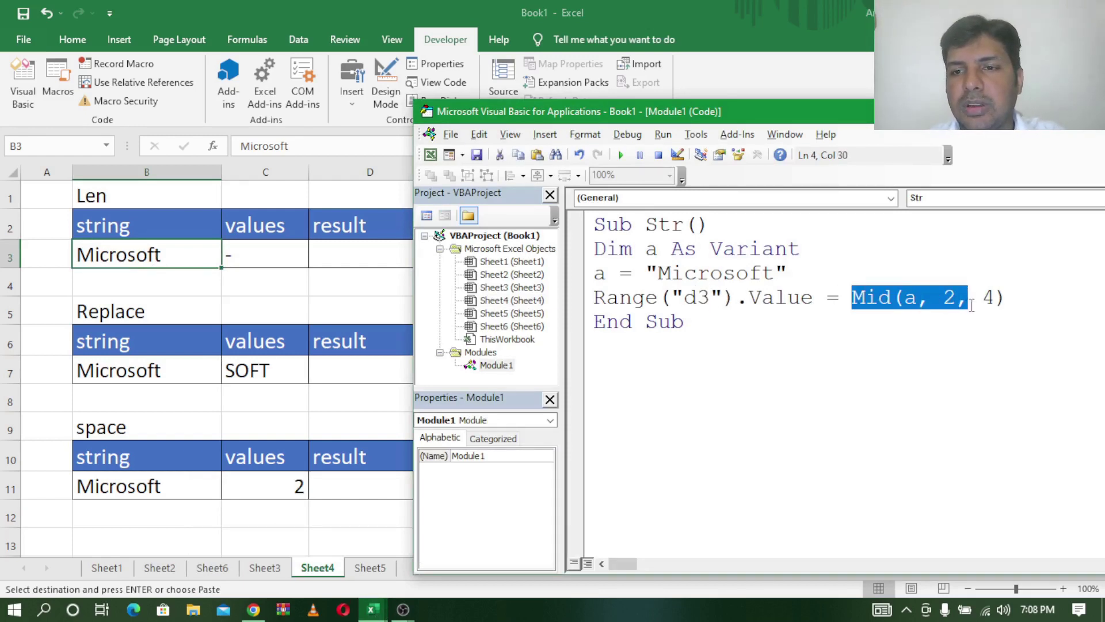
pyautogui.press('Delete')
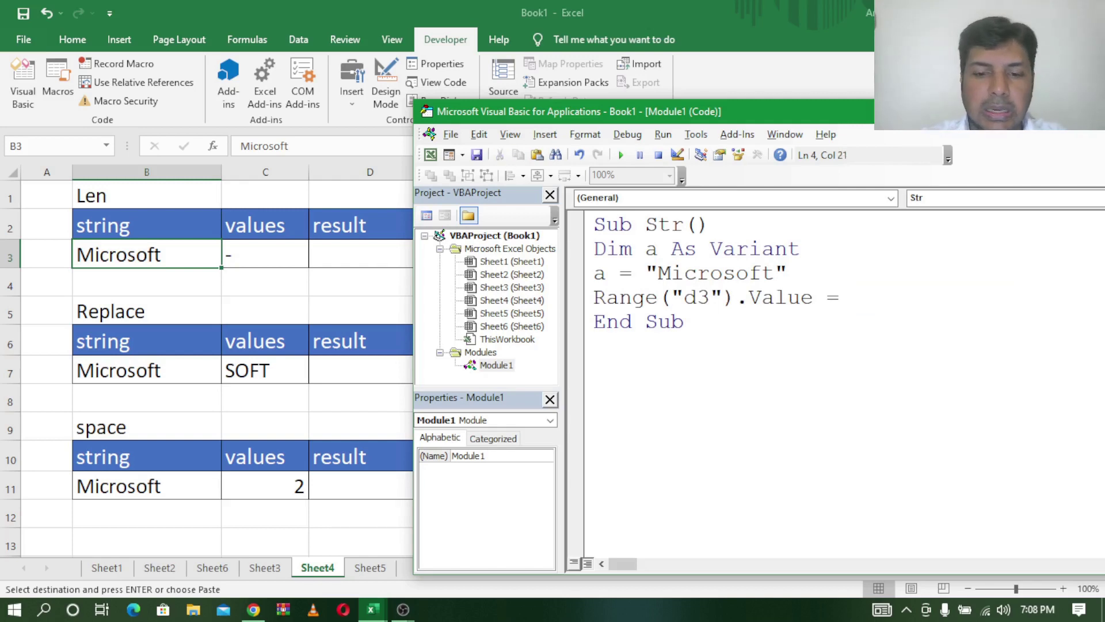
pyautogui.write('len(a')
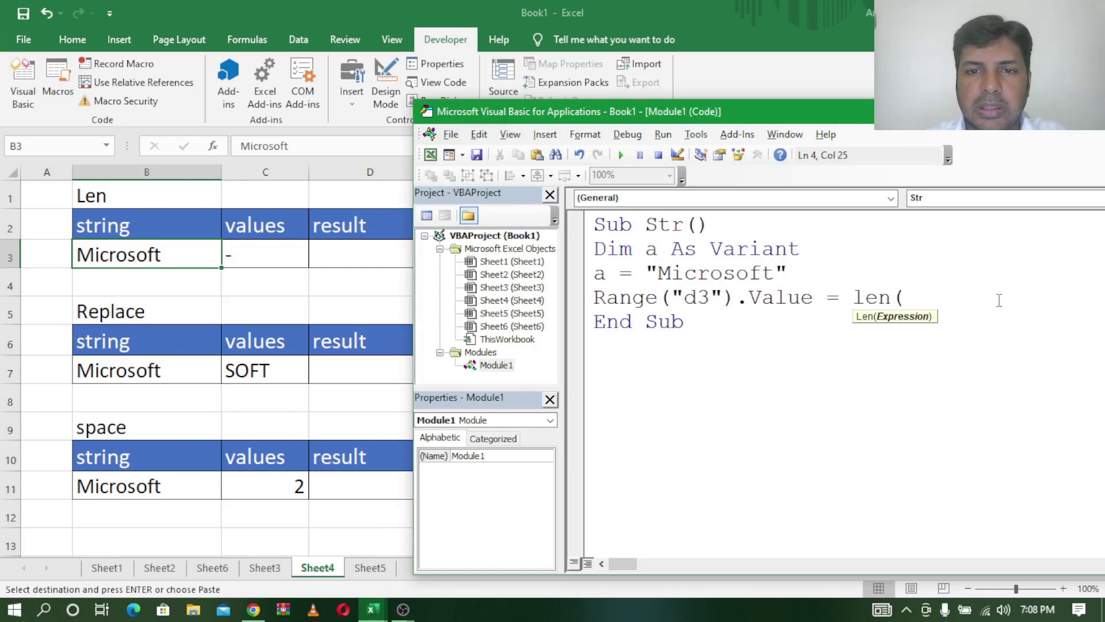
pyautogui.write(')')
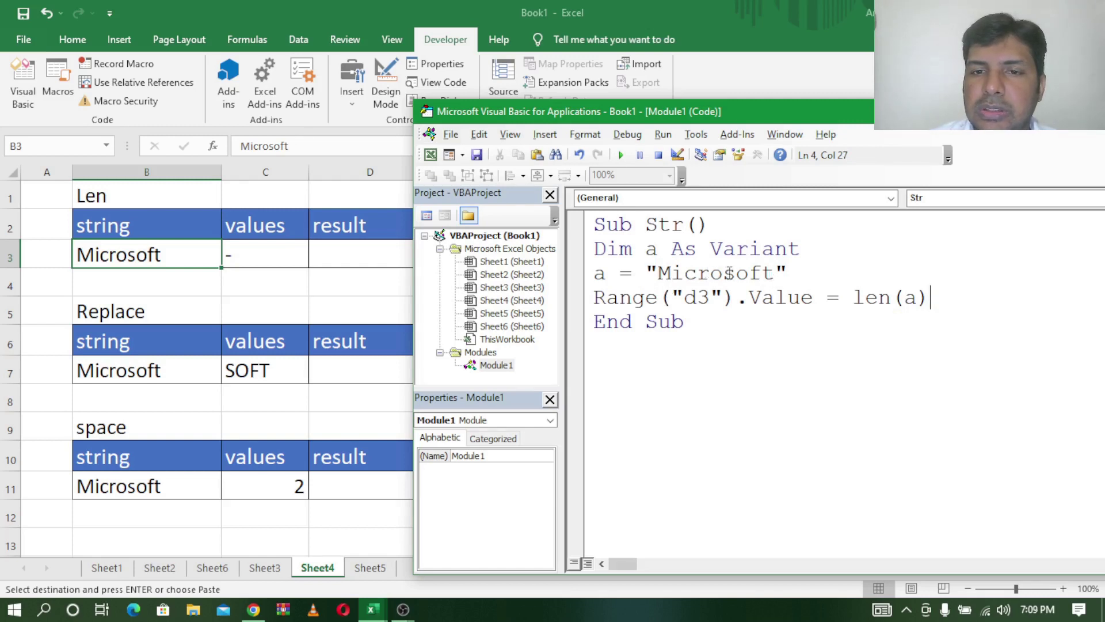
pyautogui.click(620, 155)
pyautogui.click(620, 155)
pyautogui.moveTo(621, 115); pyautogui.dragTo(684, 115)
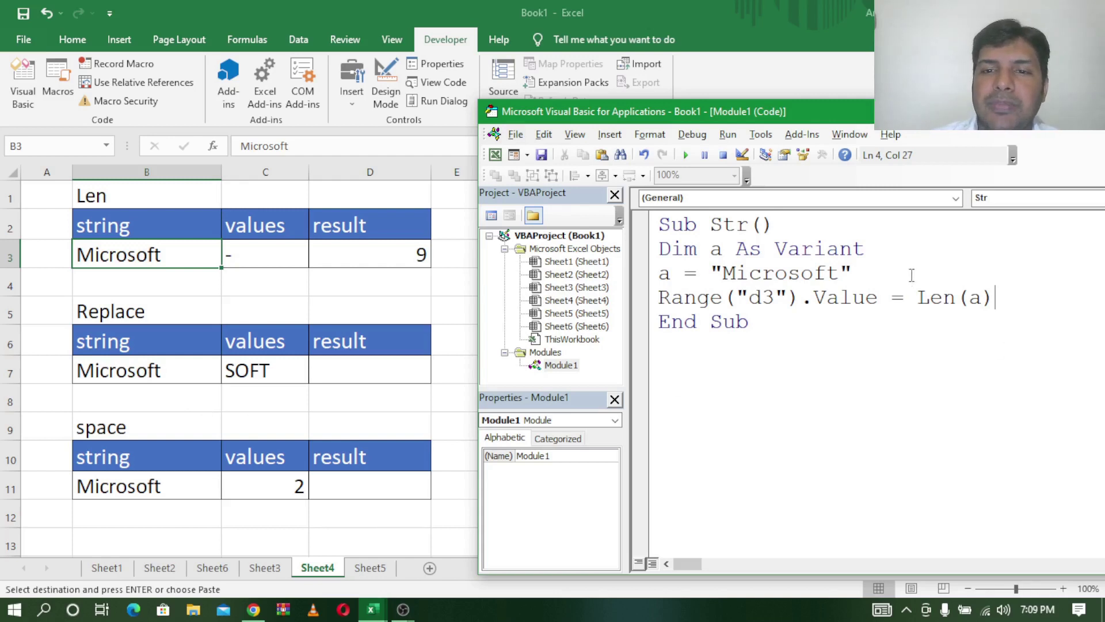
# Step: Remove the Len(a) expression and retarget the macro line to d7
pyautogui.moveTo(916, 298); pyautogui.dragTo(995, 299)
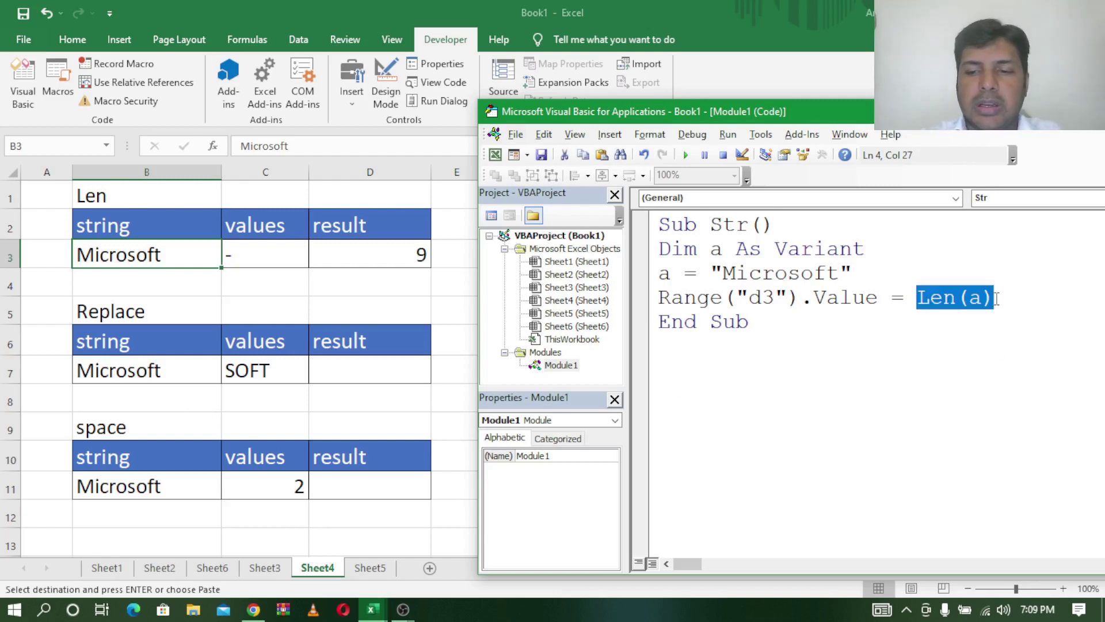
pyautogui.press('BackSpace')
pyautogui.click(774, 299)
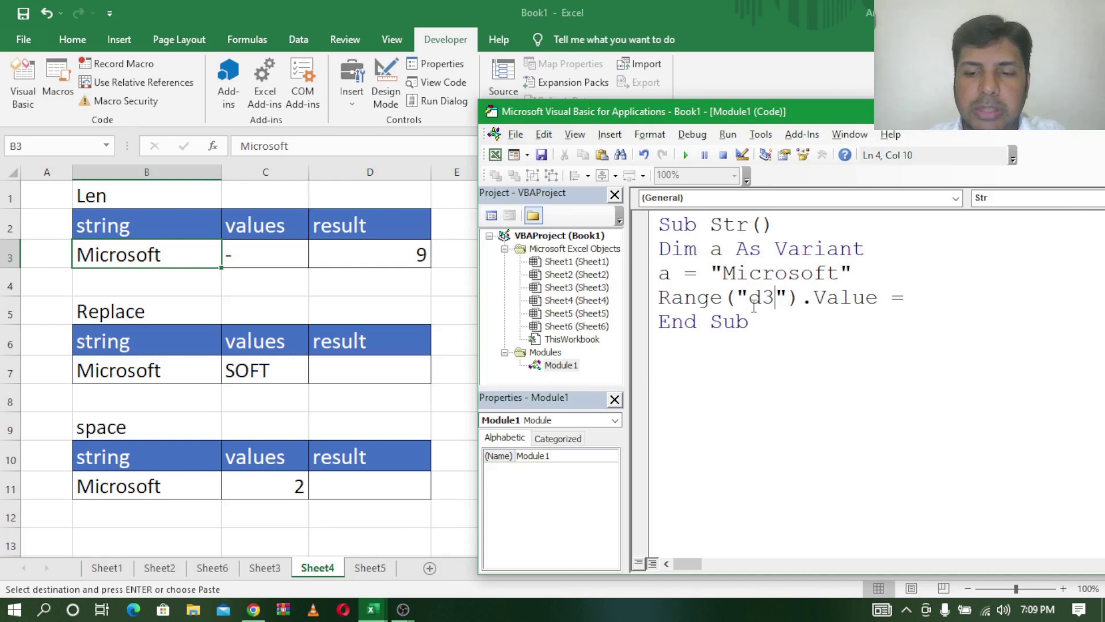
pyautogui.press('BackSpace')
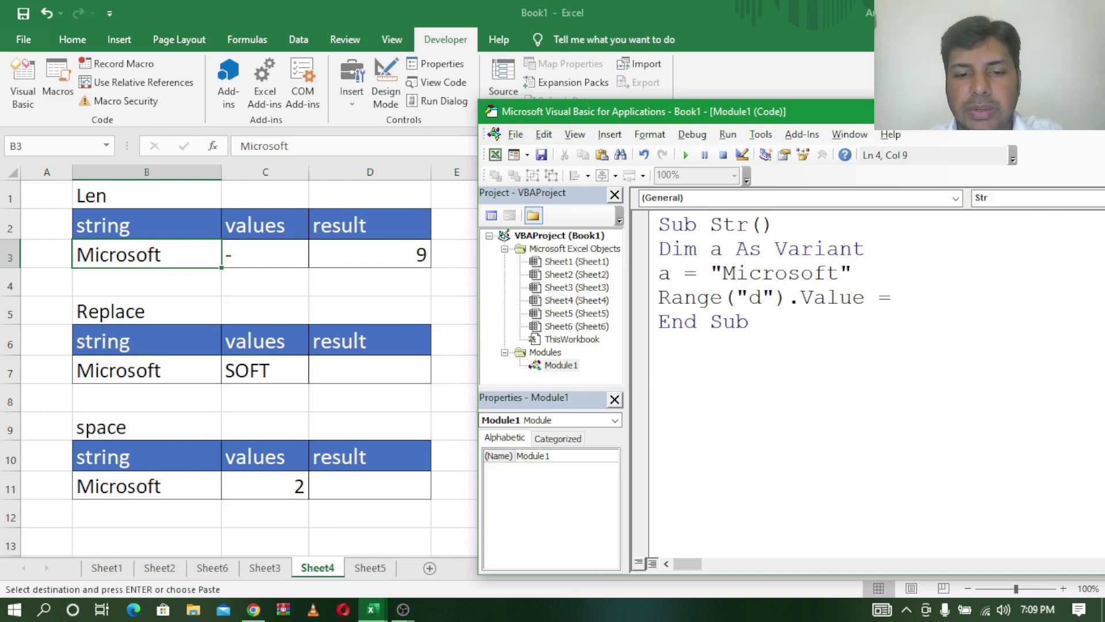
pyautogui.write('7')
# Step: Assign Replace(a, "soft", "SOFT") and run the macro to produce MicroSOFT
pyautogui.click(931, 296)
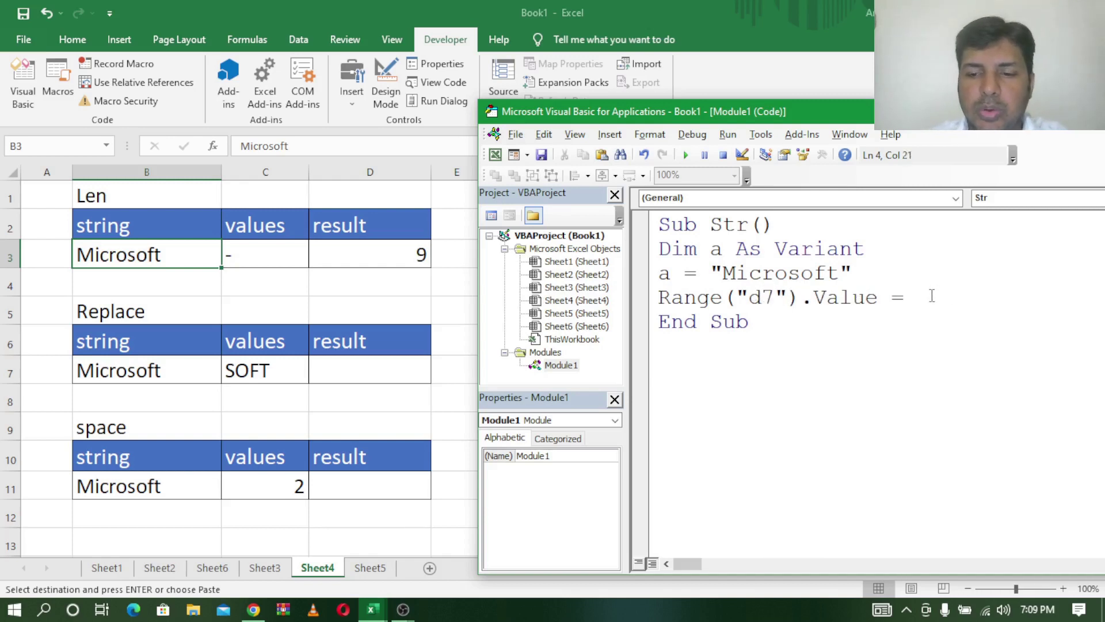
pyautogui.press('BackSpace')
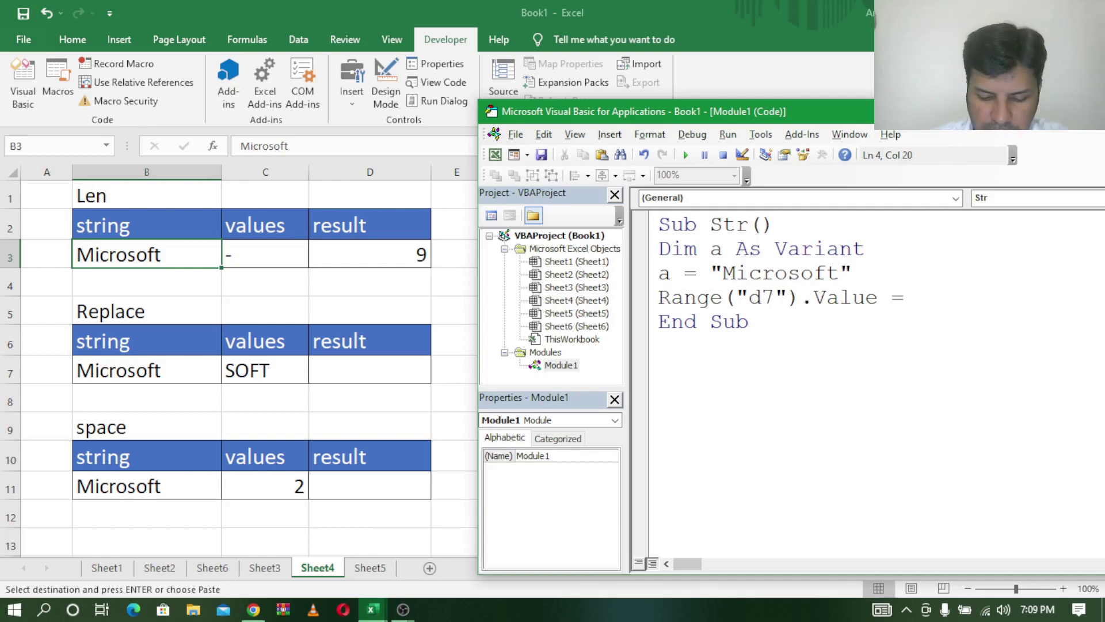
pyautogui.write('repla')
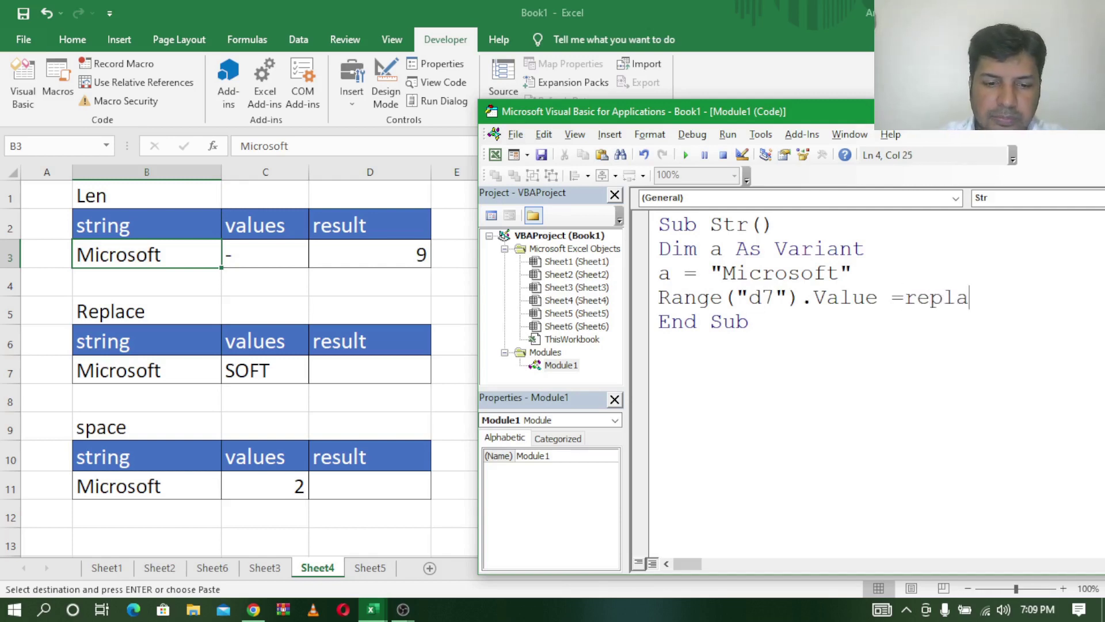
pyautogui.write('ce')
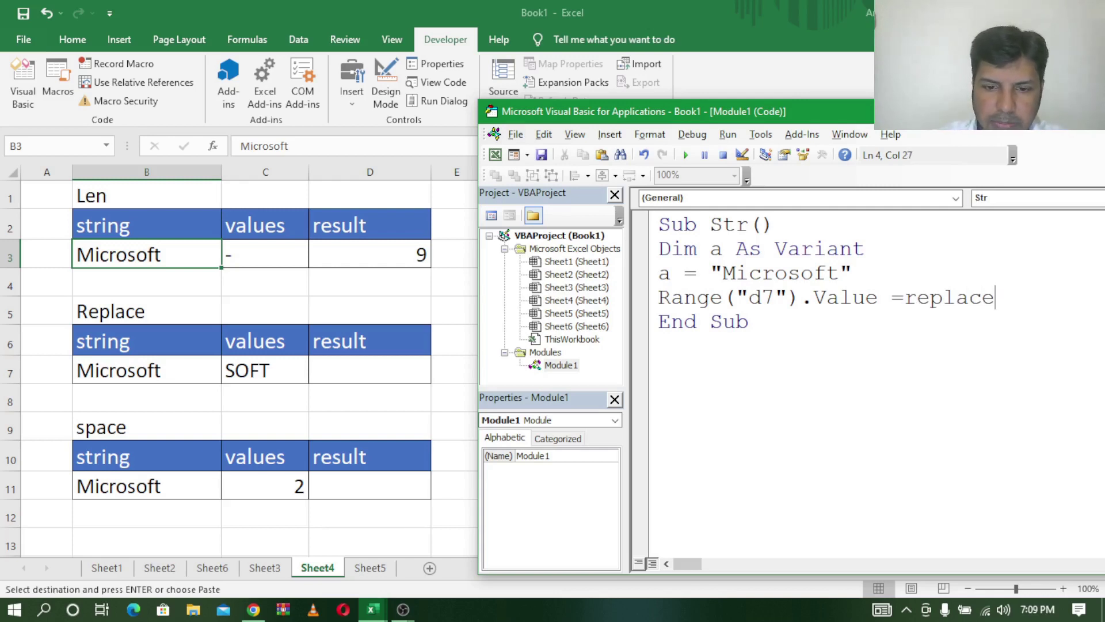
pyautogui.write('(')
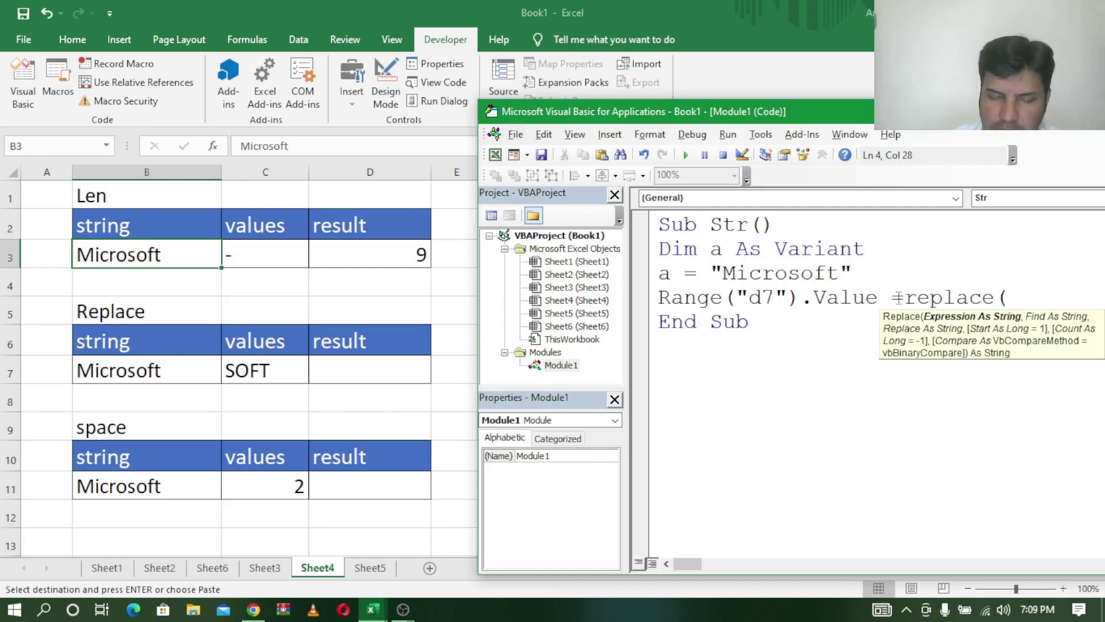
pyautogui.write('a')
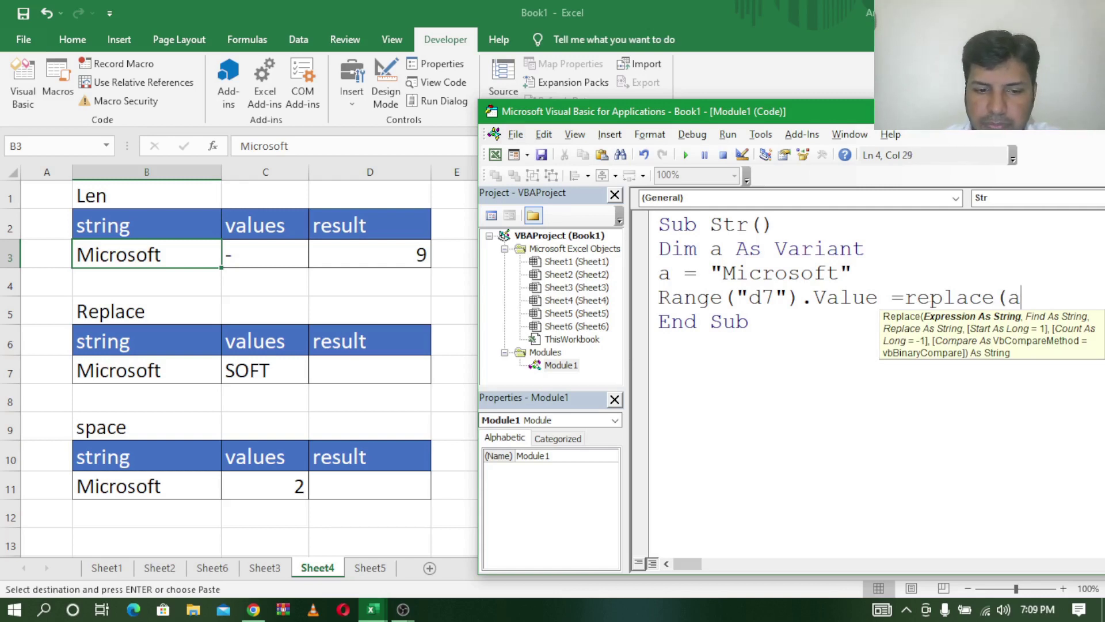
pyautogui.write(',')
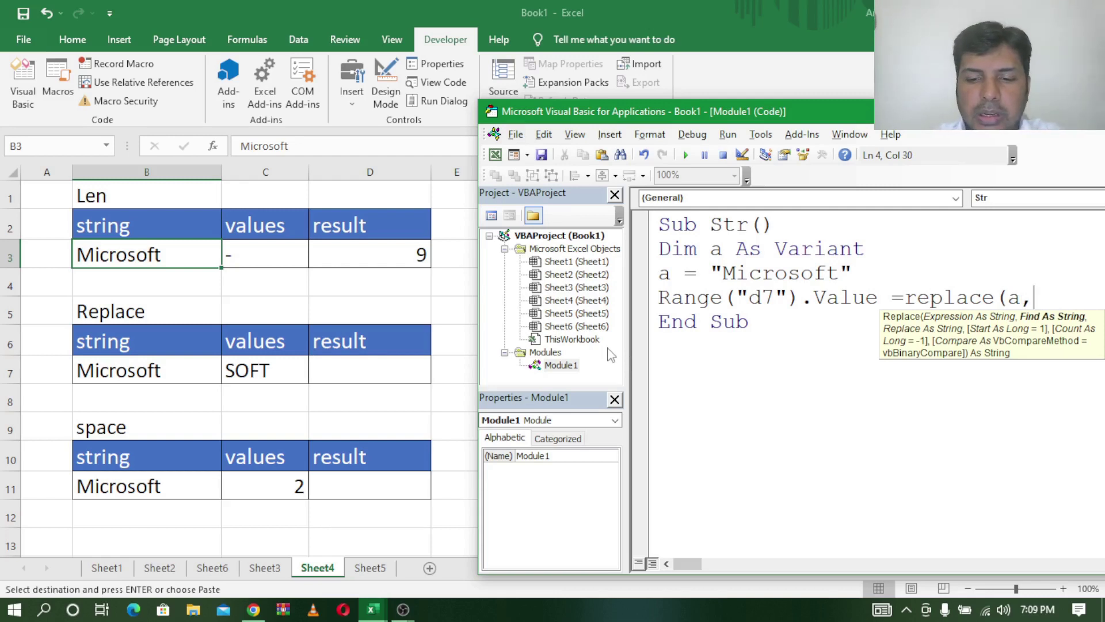
pyautogui.write('"soft')
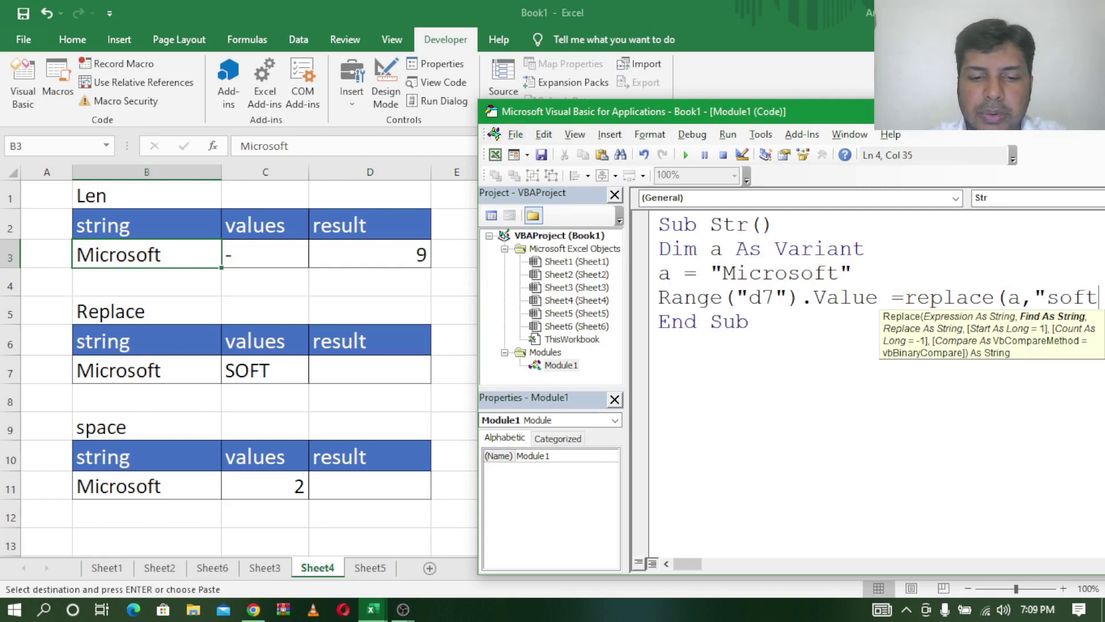
pyautogui.write('",')
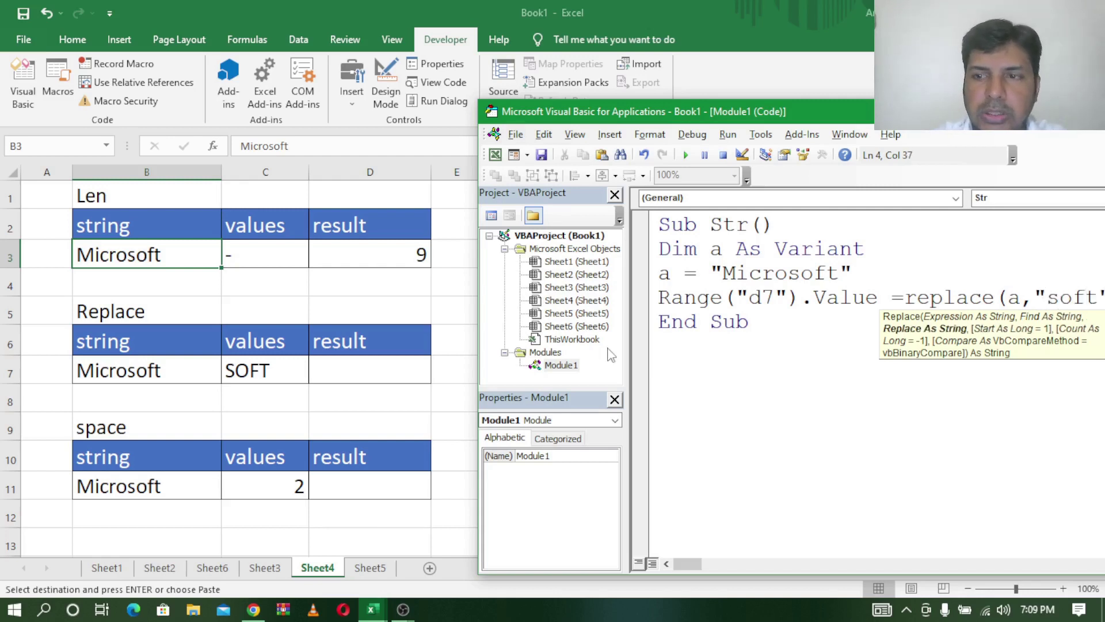
pyautogui.moveTo(814, 118); pyautogui.dragTo(596, 118)
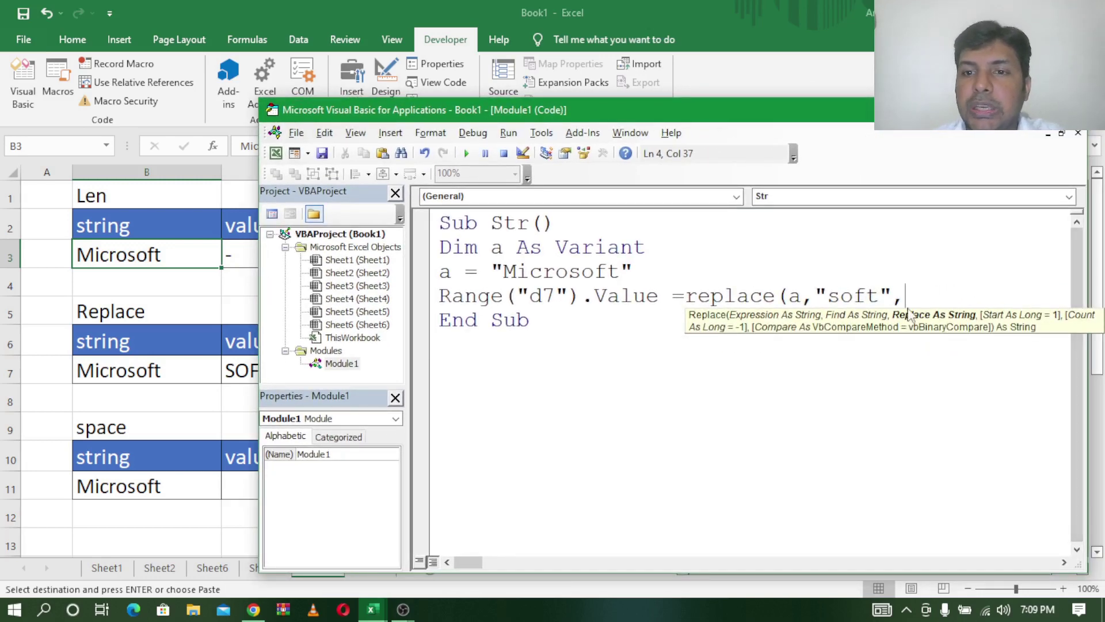
pyautogui.write('"')
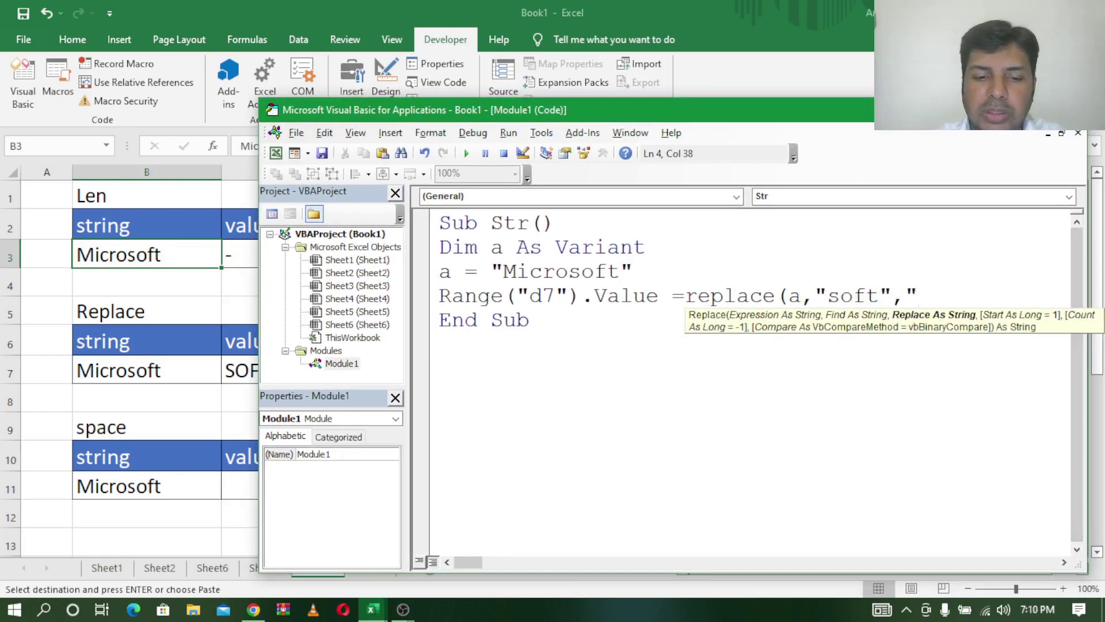
pyautogui.write('SOF')
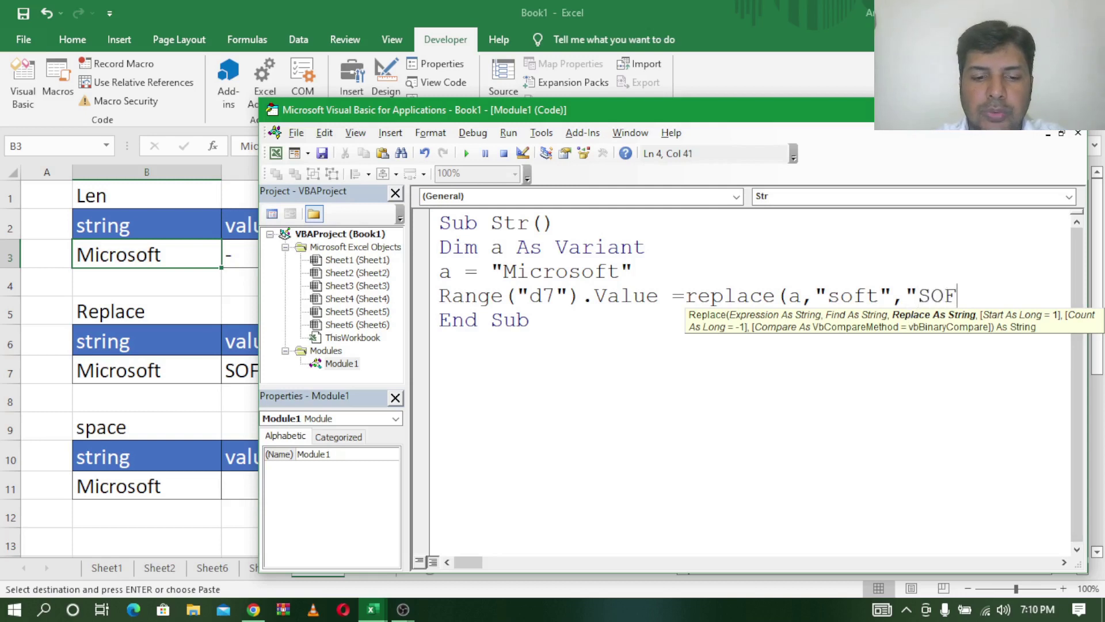
pyautogui.write('T"')
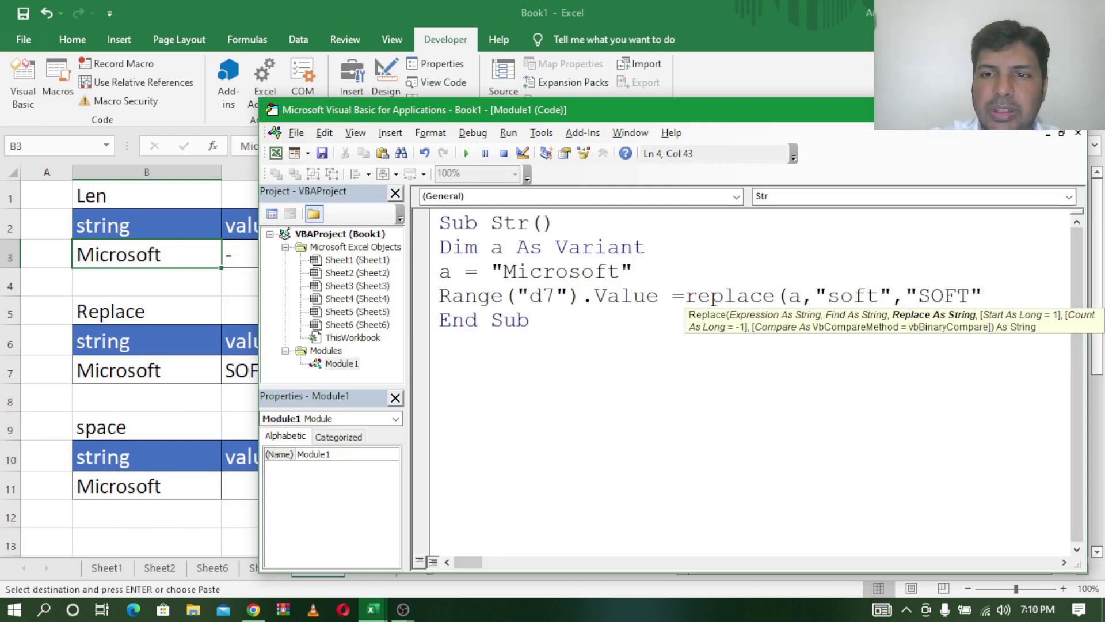
pyautogui.write(')')
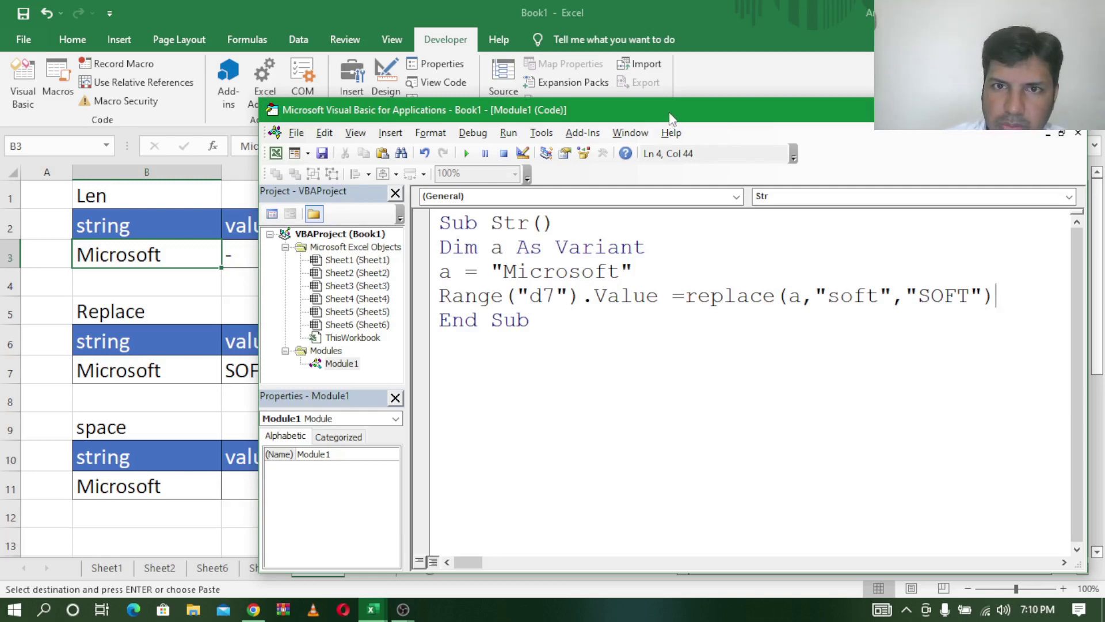
pyautogui.moveTo(663, 112); pyautogui.dragTo(811, 92)
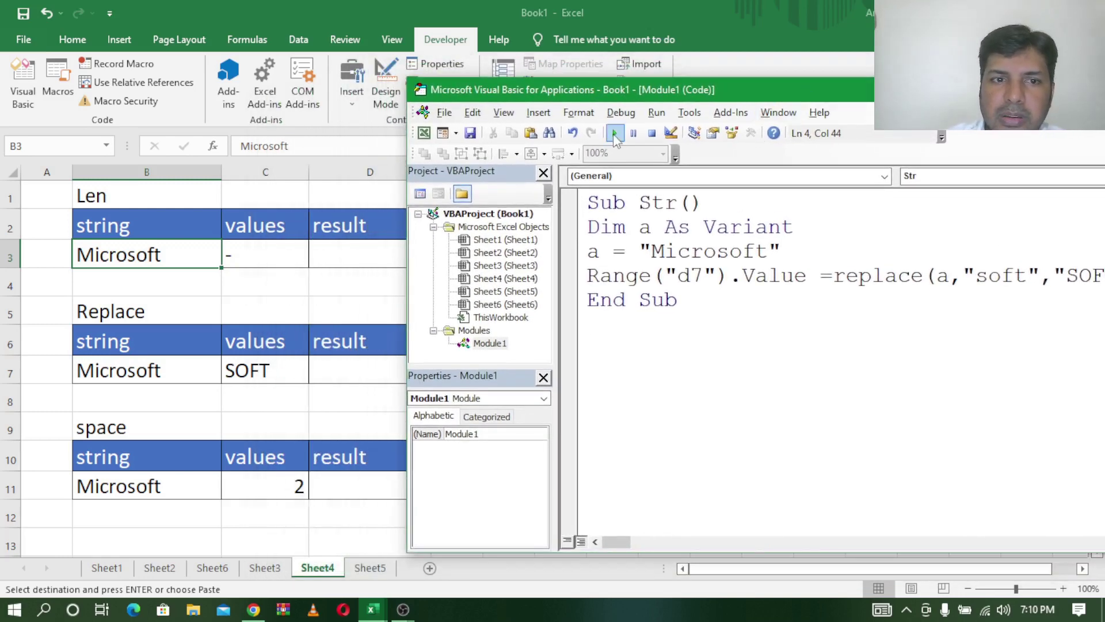
pyautogui.click(614, 135)
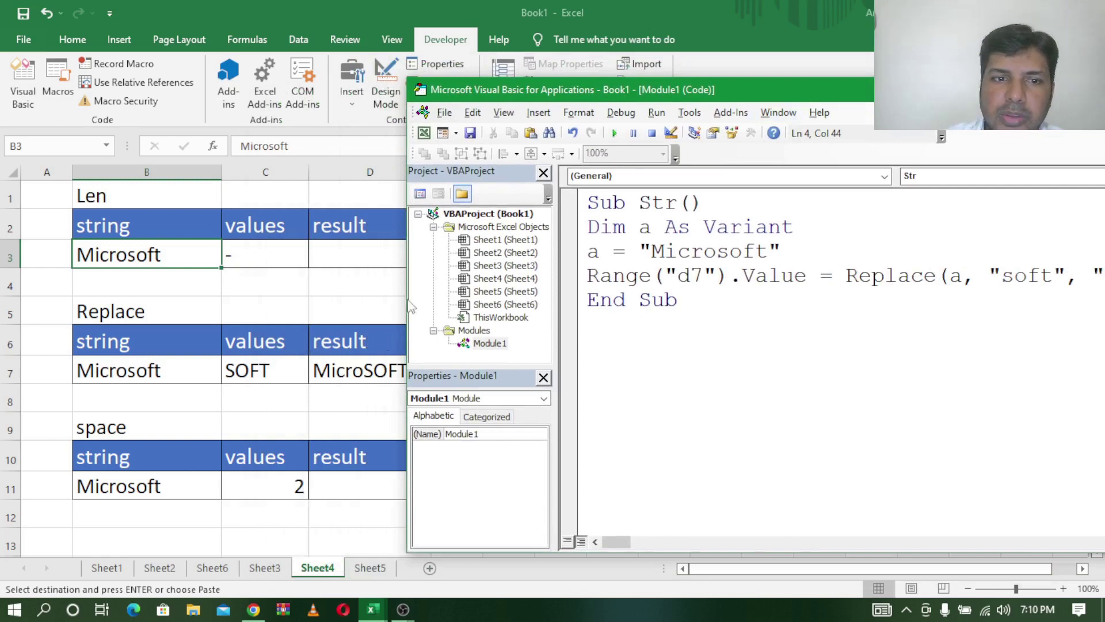
# Step: Delete Replace(a, "soft", "SOFT") from the d7 line, leaving Range("d7").Value = empty
pyautogui.moveTo(506, 93); pyautogui.dragTo(622, 113)
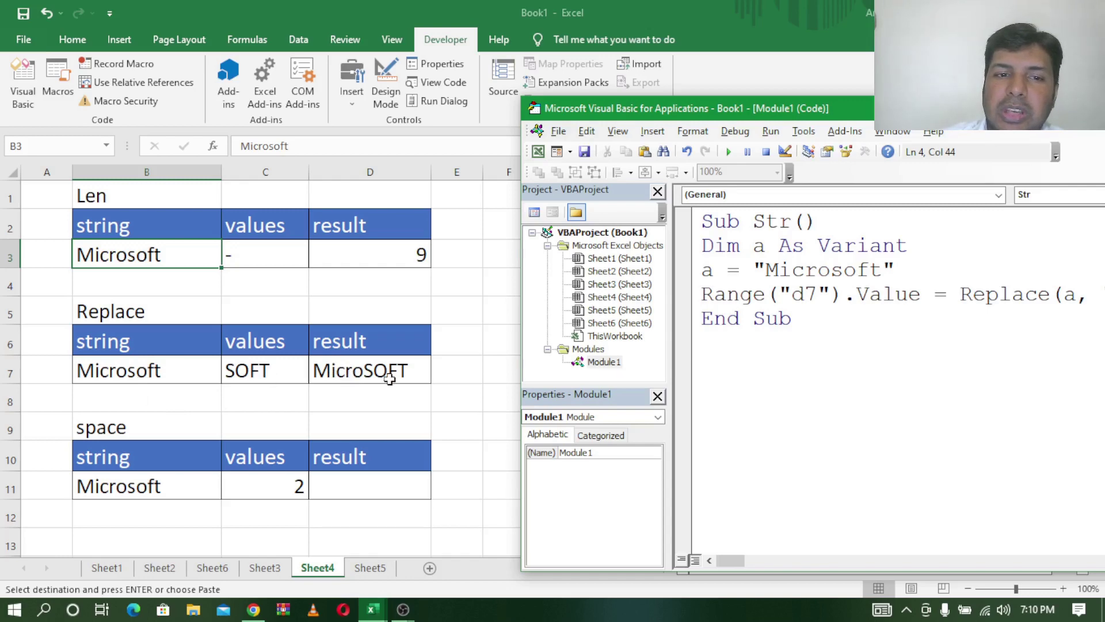
pyautogui.moveTo(757, 101); pyautogui.dragTo(377, 93)
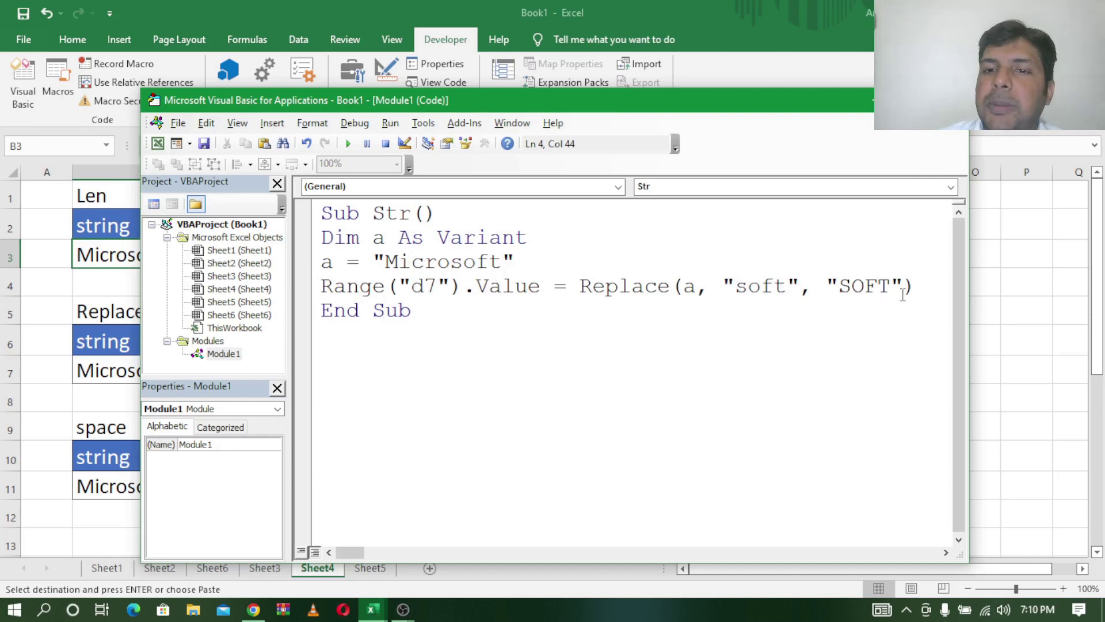
pyautogui.moveTo(480, 102)
pyautogui.mouseDown()
pyautogui.moveTo(696, 112)
pyautogui.moveTo(608, 113)
pyautogui.mouseUp()
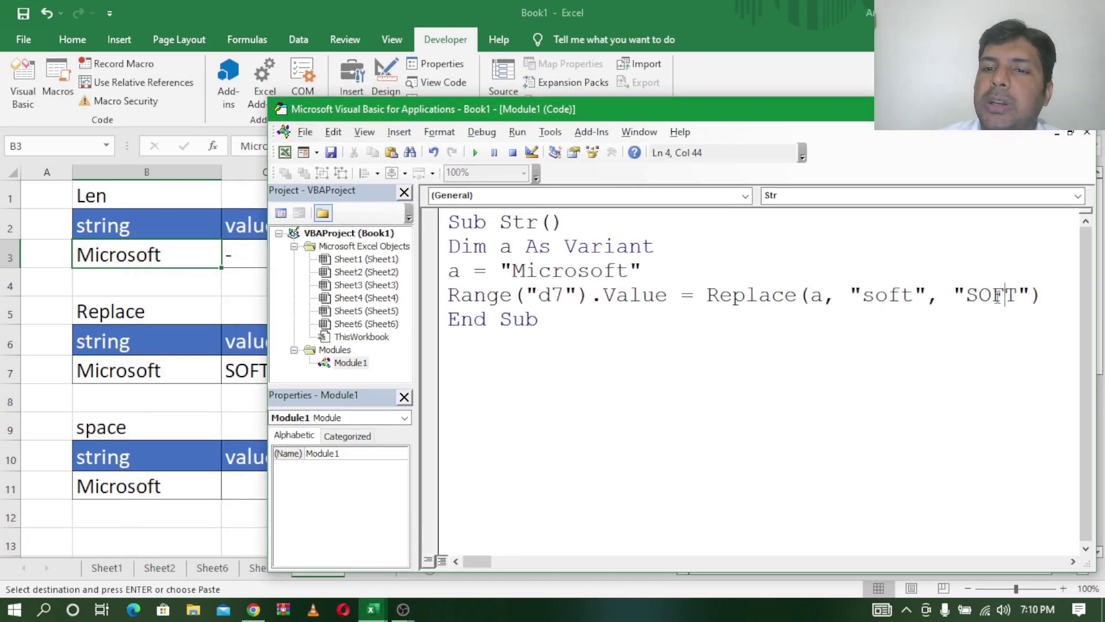
pyautogui.moveTo(570, 110); pyautogui.dragTo(662, 86)
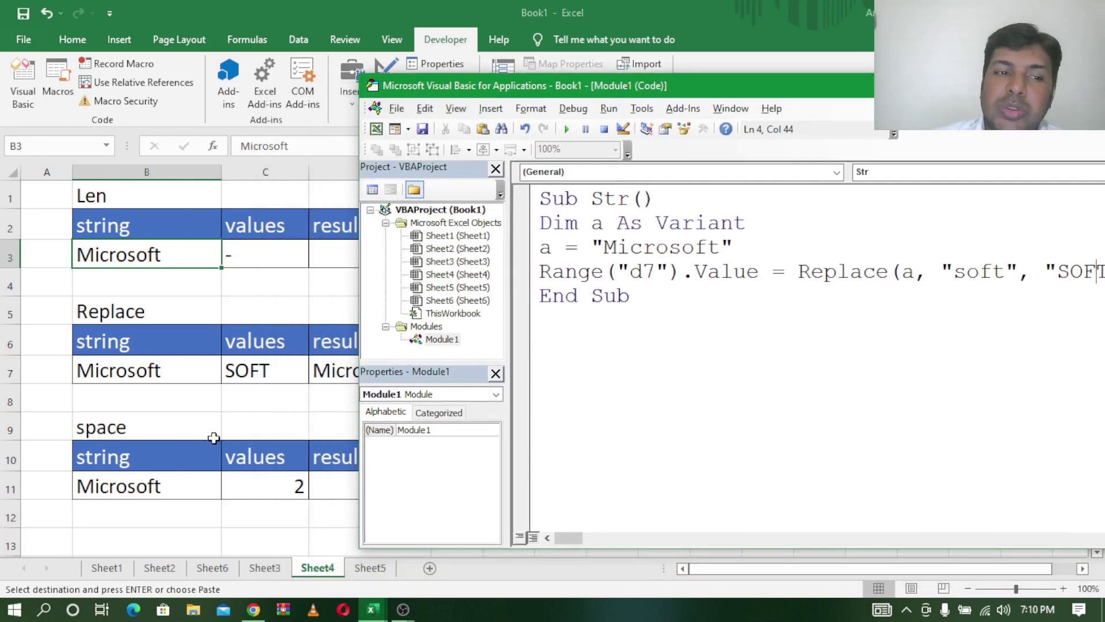
pyautogui.moveTo(617, 93); pyautogui.dragTo(439, 156)
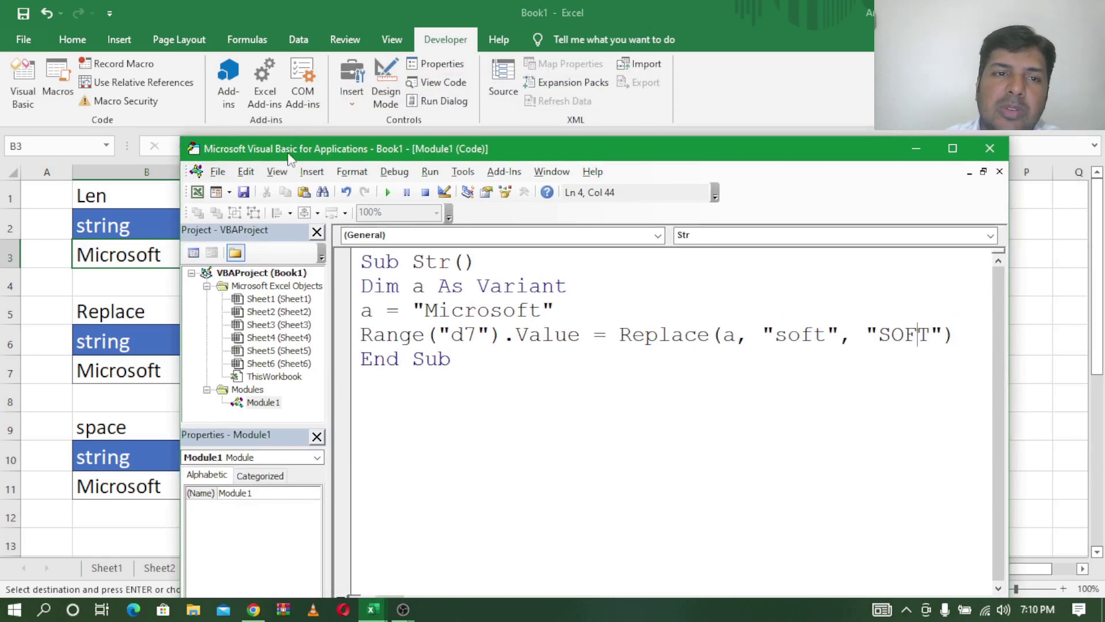
pyautogui.moveTo(289, 158)
pyautogui.mouseDown()
pyautogui.moveTo(557, 154)
pyautogui.moveTo(303, 128)
pyautogui.mouseUp()
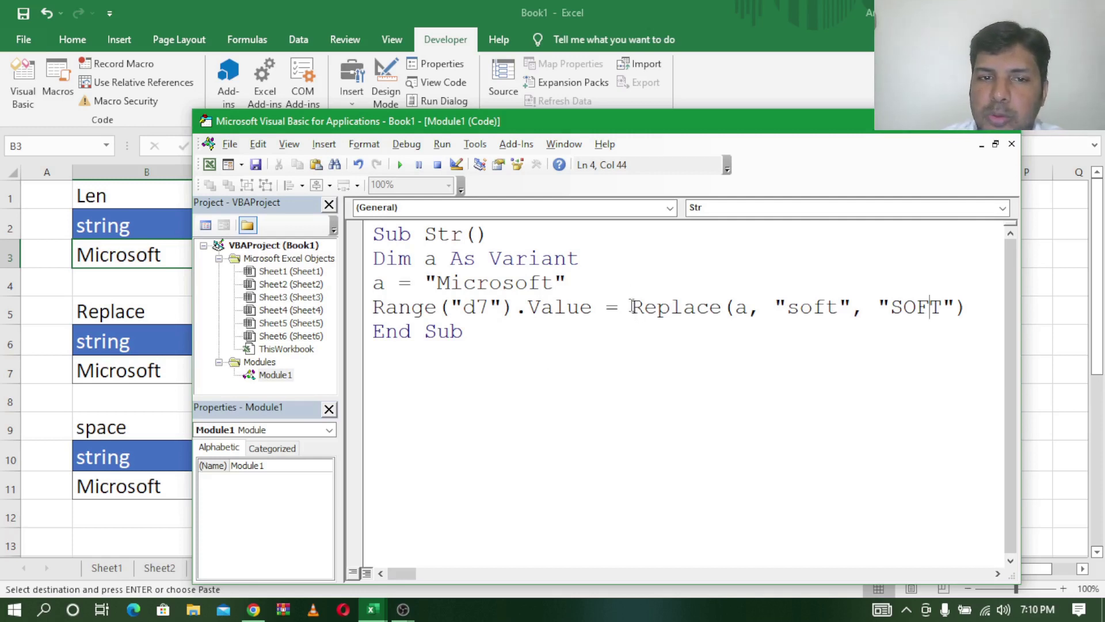
pyautogui.moveTo(632, 306); pyautogui.dragTo(967, 313)
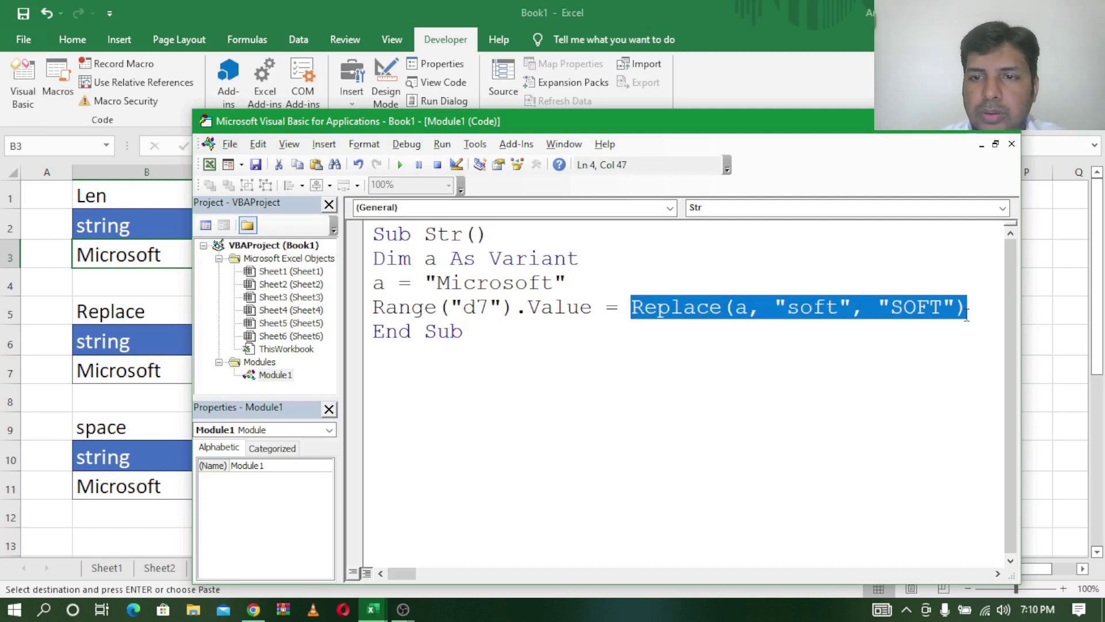
pyautogui.press('Delete')
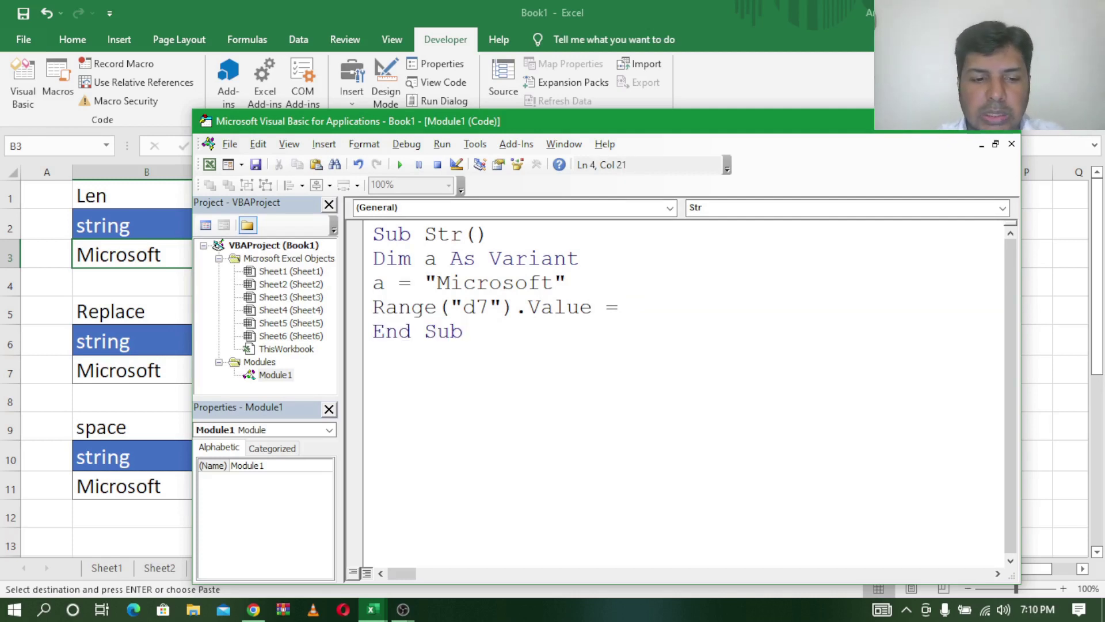
# Step: Make the macro line read Range("d11").Value = a & "excel"
pyautogui.write('A')
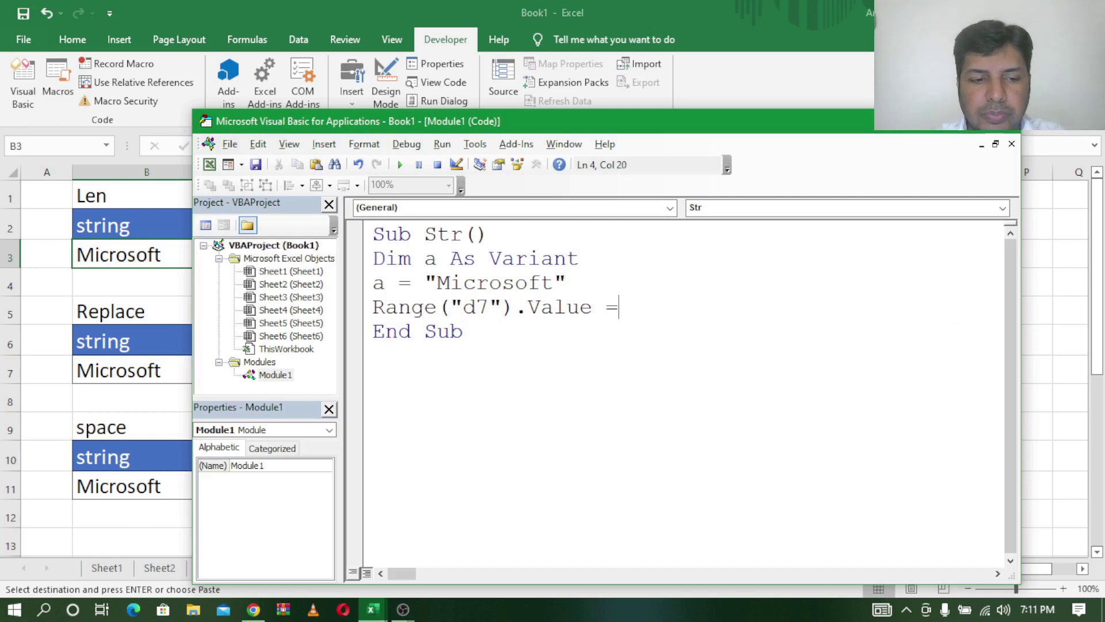
pyautogui.write('a ')
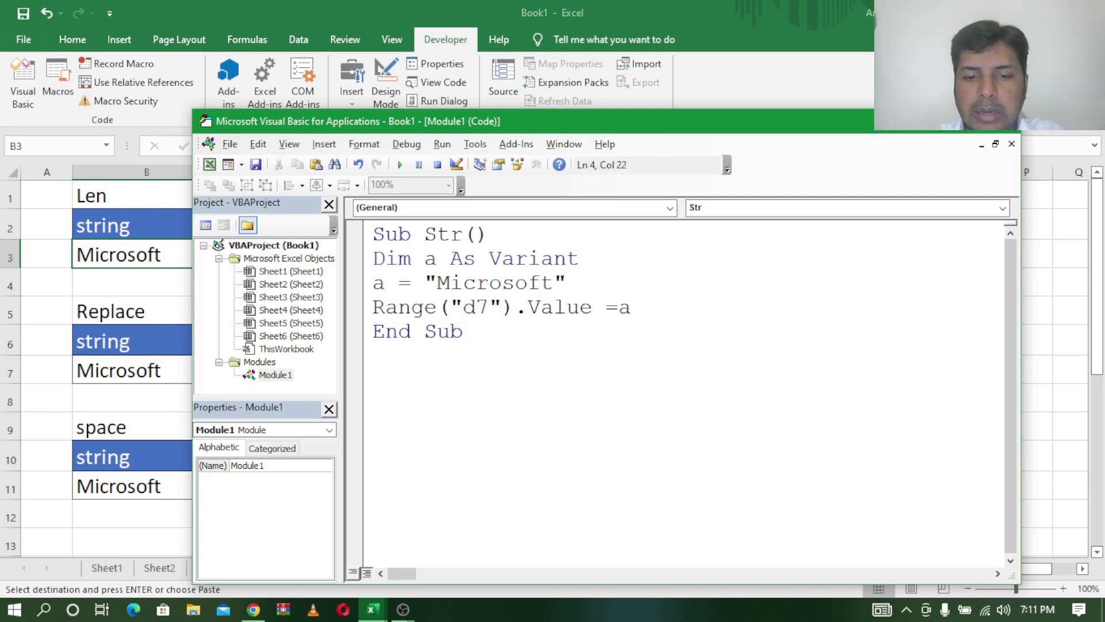
pyautogui.write('& ')
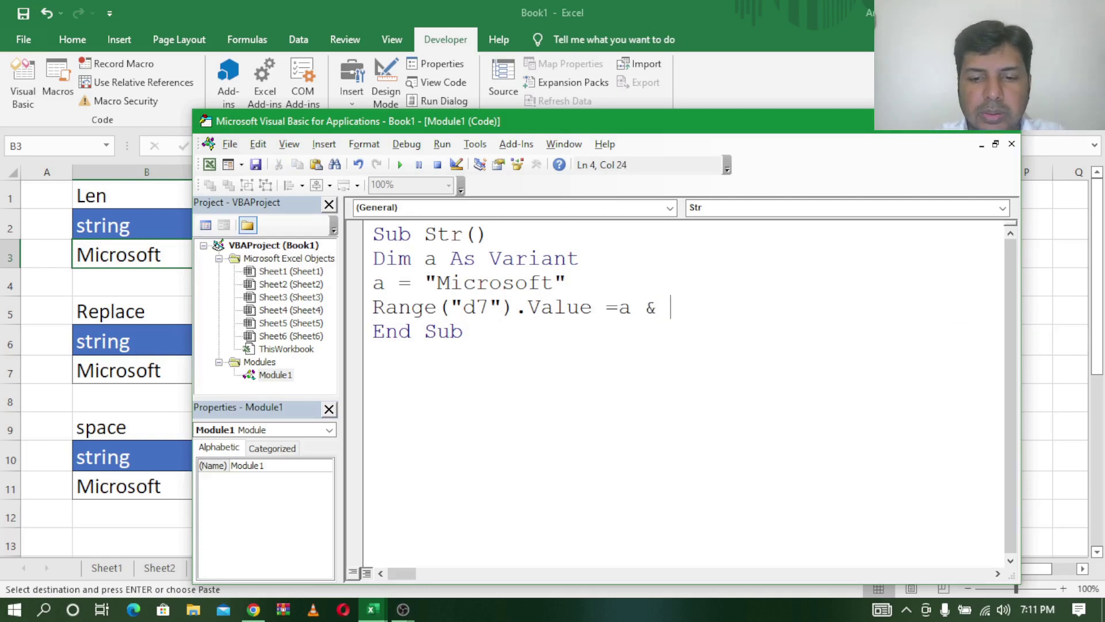
pyautogui.write('"')
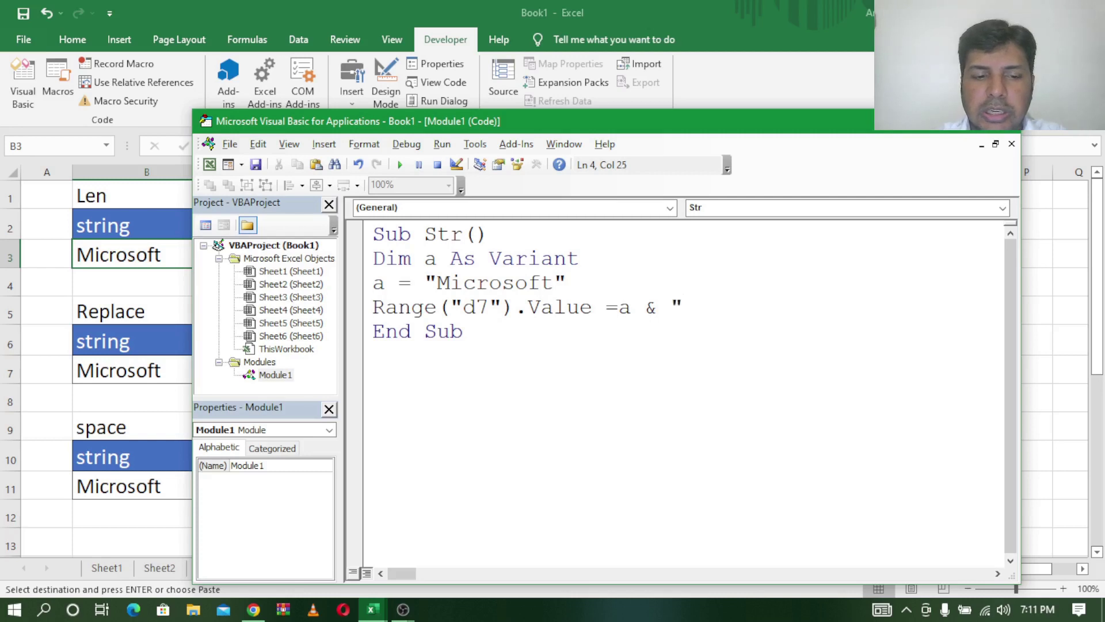
pyautogui.write('excel')
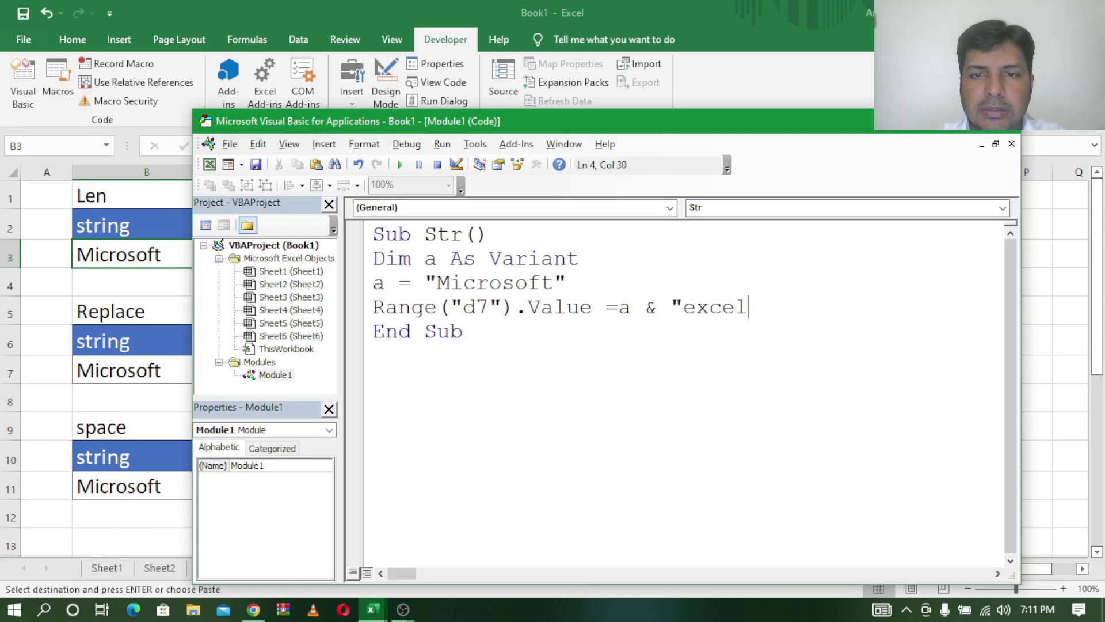
pyautogui.write('"')
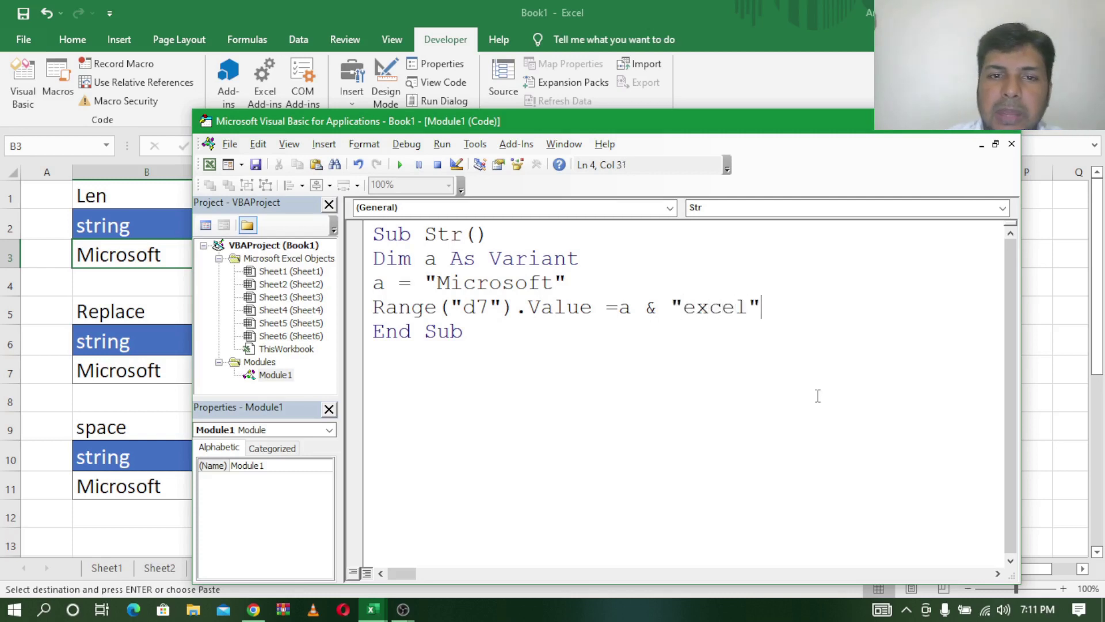
pyautogui.click(486, 308)
pyautogui.press('BackSpace')
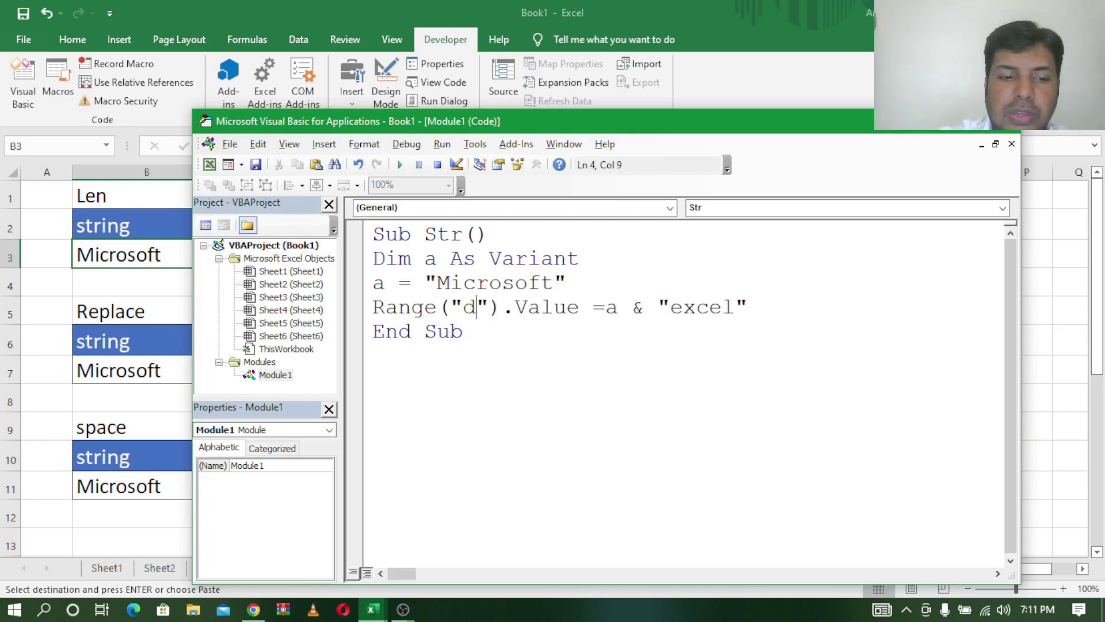
pyautogui.write('11')
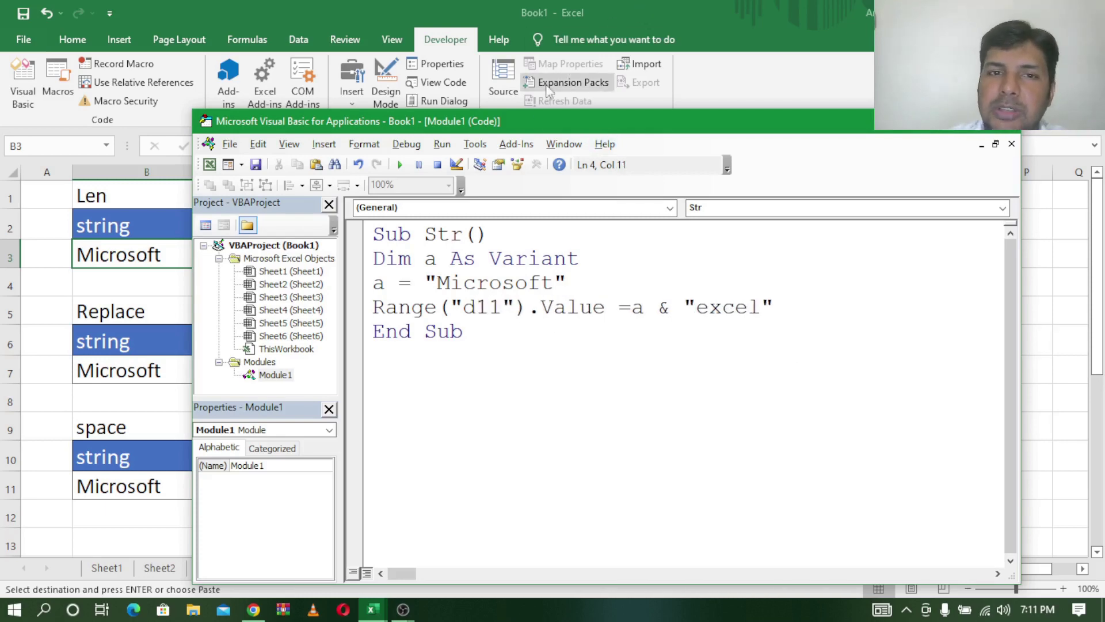
# Step: Run the macro and confirm D11 shows Microsoftexcel
pyautogui.moveTo(533, 116); pyautogui.dragTo(770, 101)
pyautogui.click(637, 148)
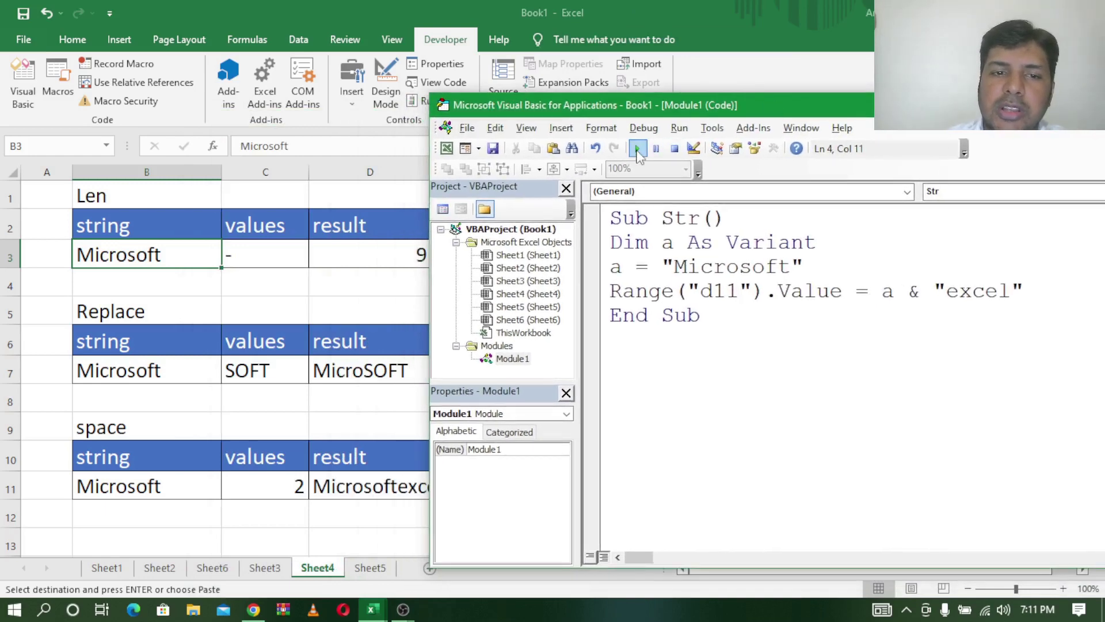
pyautogui.moveTo(579, 103); pyautogui.dragTo(717, 118)
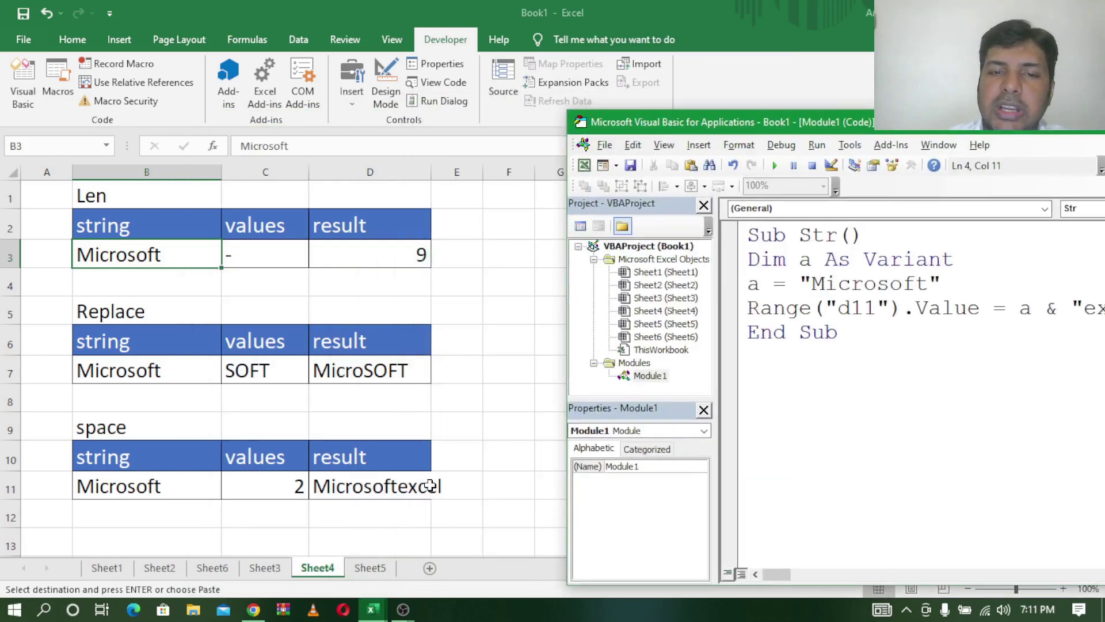
# Step: Insert space(2) & between a & and "excel" on line 4
pyautogui.moveTo(805, 122); pyautogui.dragTo(351, 117)
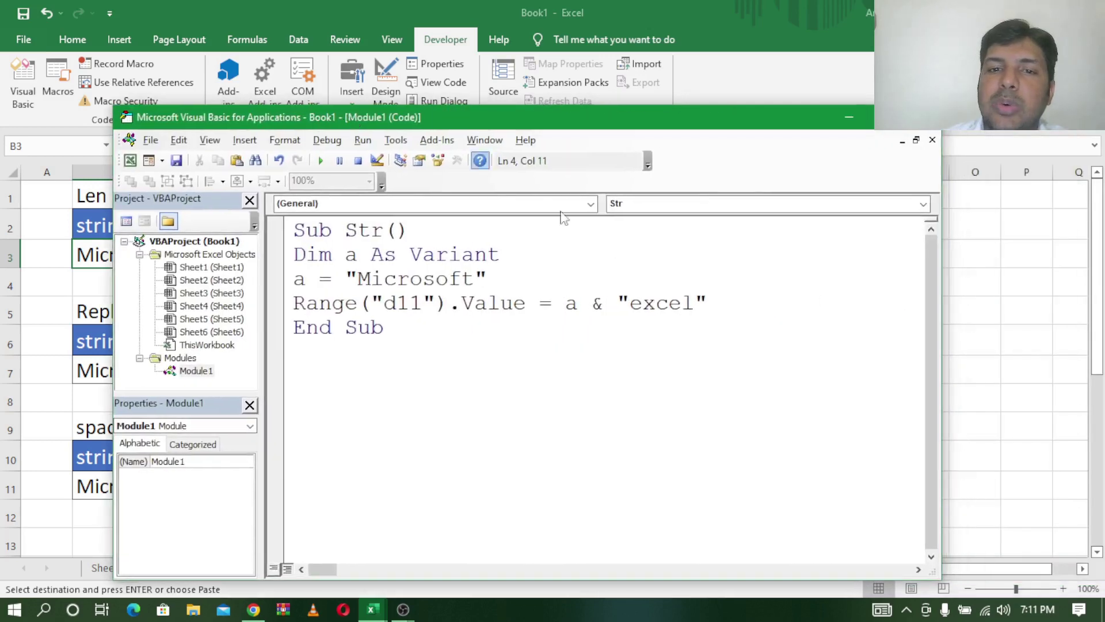
pyautogui.click(610, 305)
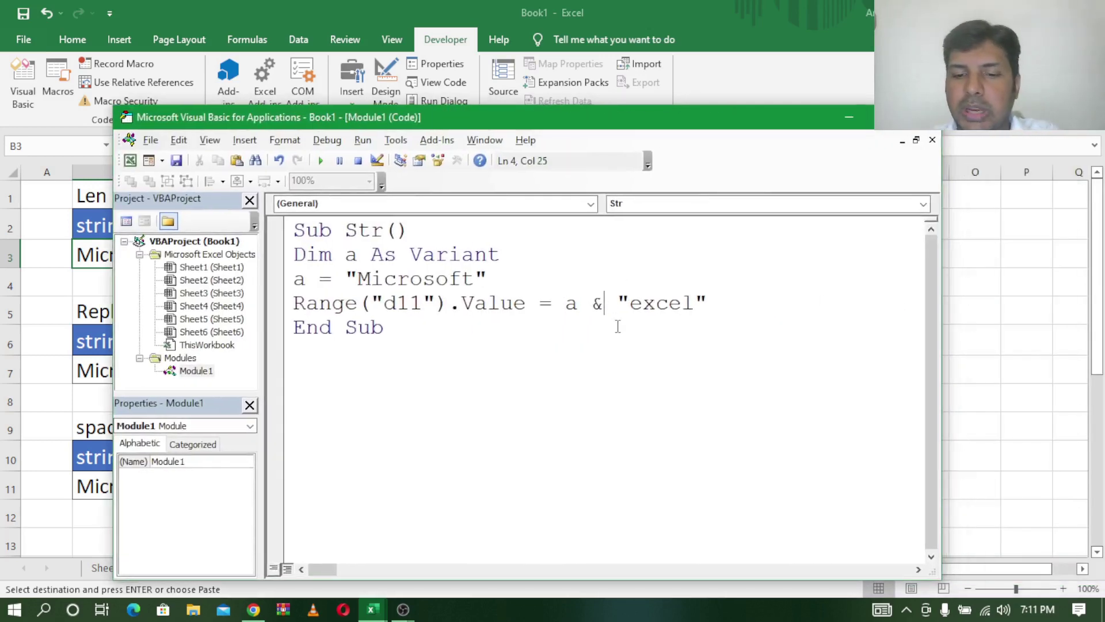
pyautogui.write('space')
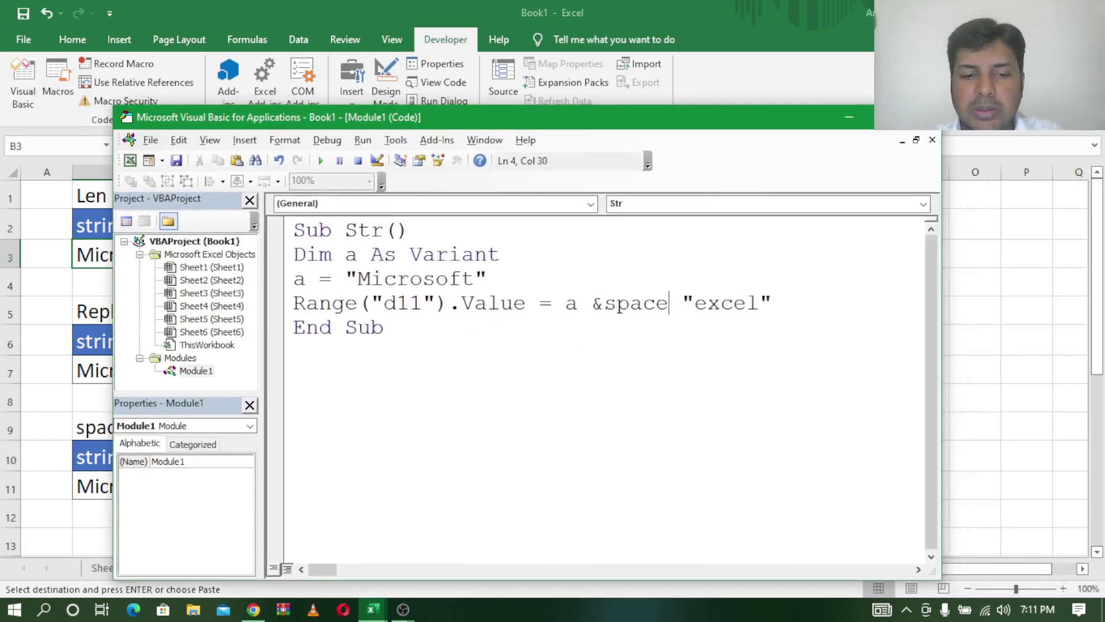
pyautogui.write('(2)')
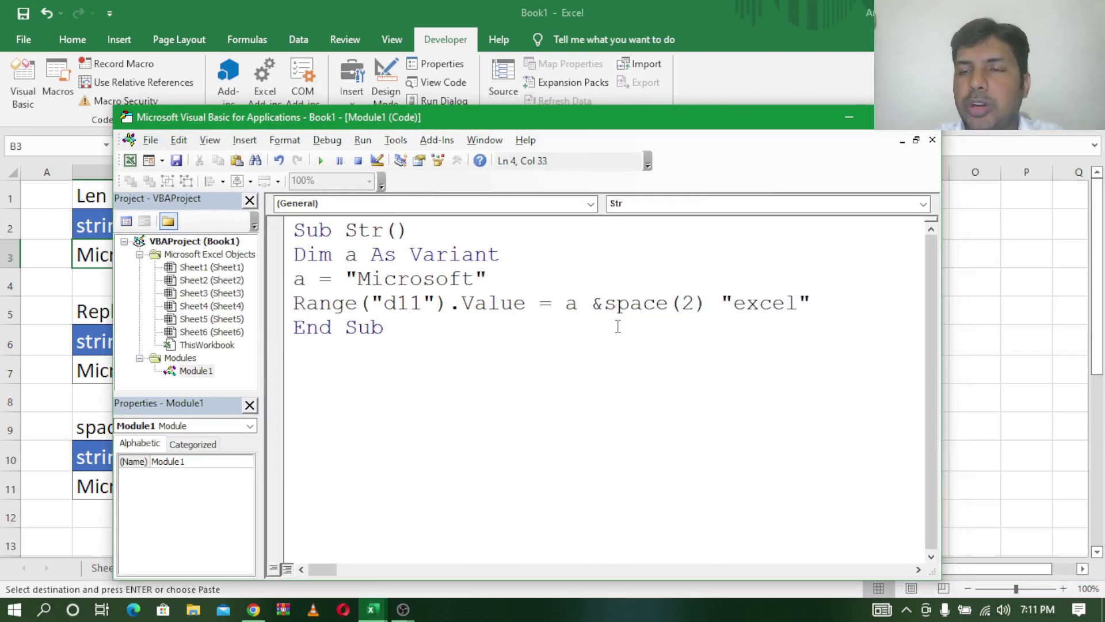
pyautogui.write(' &')
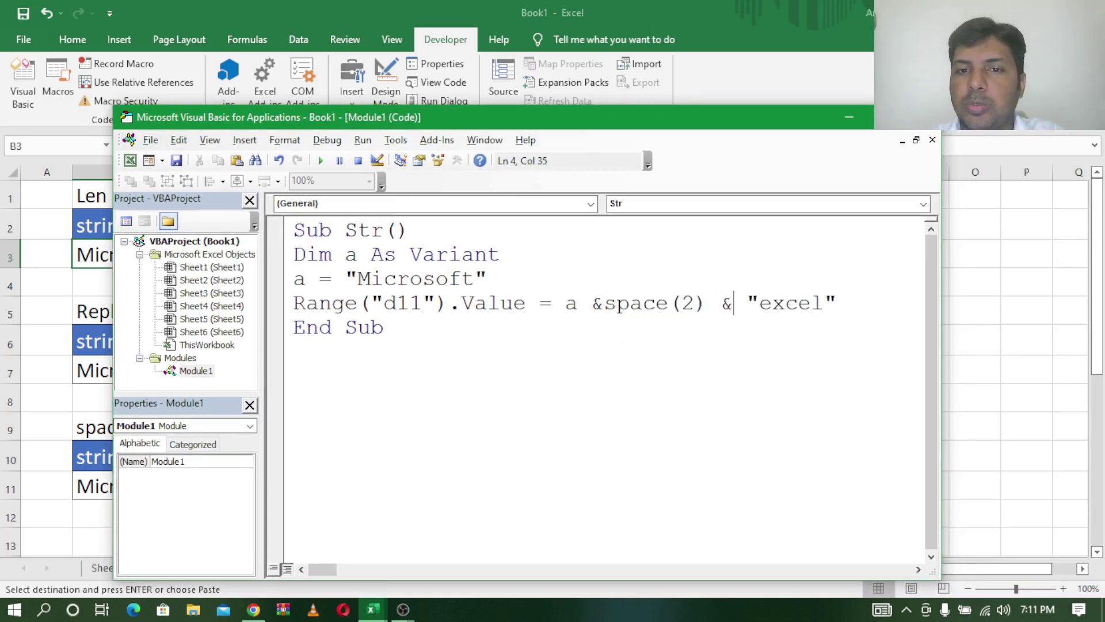
pyautogui.press('Left')
pyautogui.press('Left')
pyautogui.press('Left')
pyautogui.press('Left')
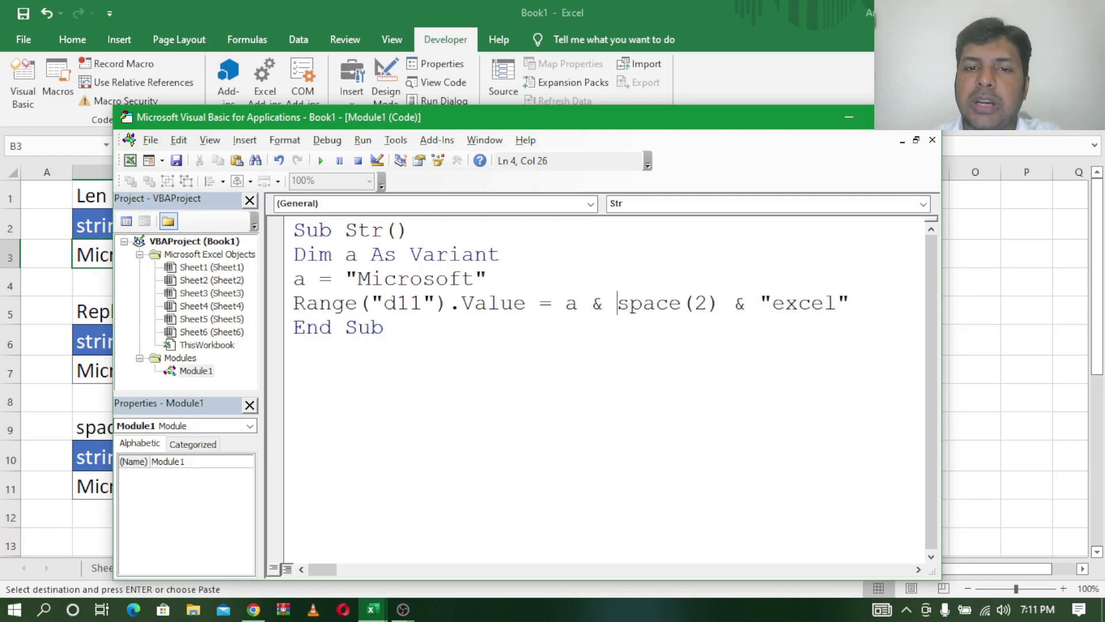
pyautogui.press('Right')
pyautogui.press('Right')
pyautogui.press('Right')
pyautogui.press('Right')
pyautogui.press('Right')
pyautogui.press('Right')
pyautogui.press('Right')
pyautogui.press('Right')
pyautogui.press('Right')
pyautogui.press('Right')
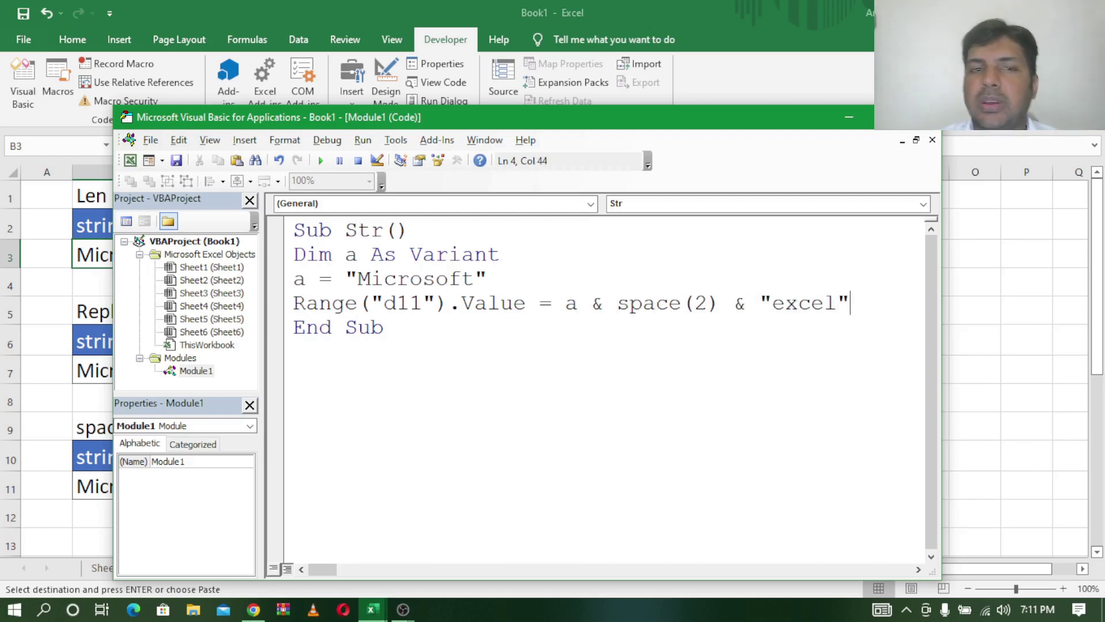
# Step: Run the macro so D11 reads Microsoft excel with two spaces
pyautogui.moveTo(396, 123); pyautogui.dragTo(728, 85)
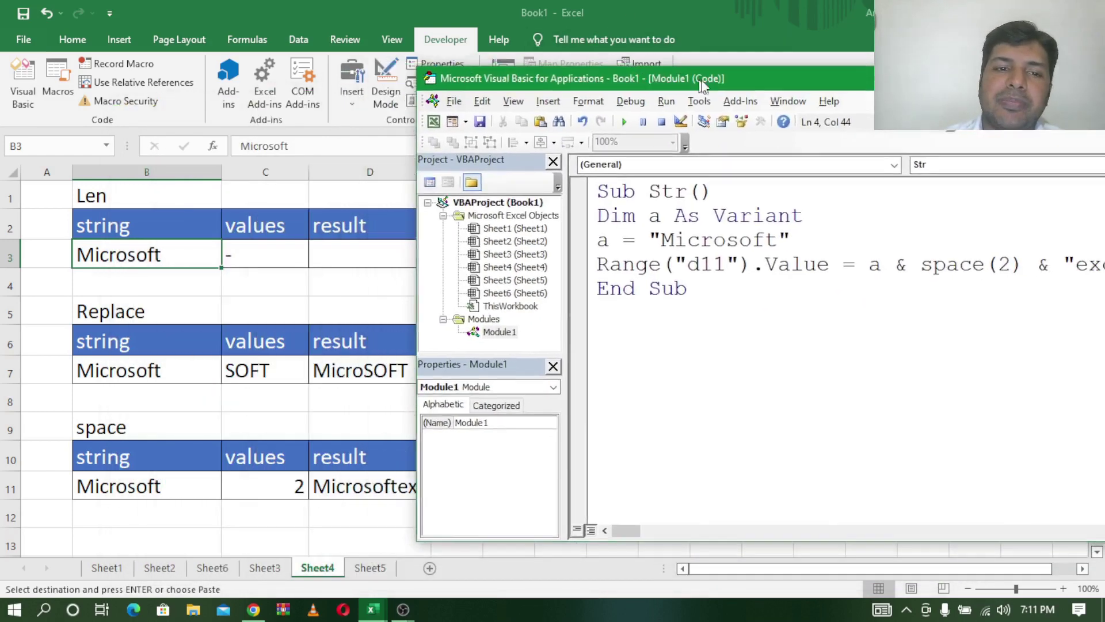
pyautogui.click(653, 121)
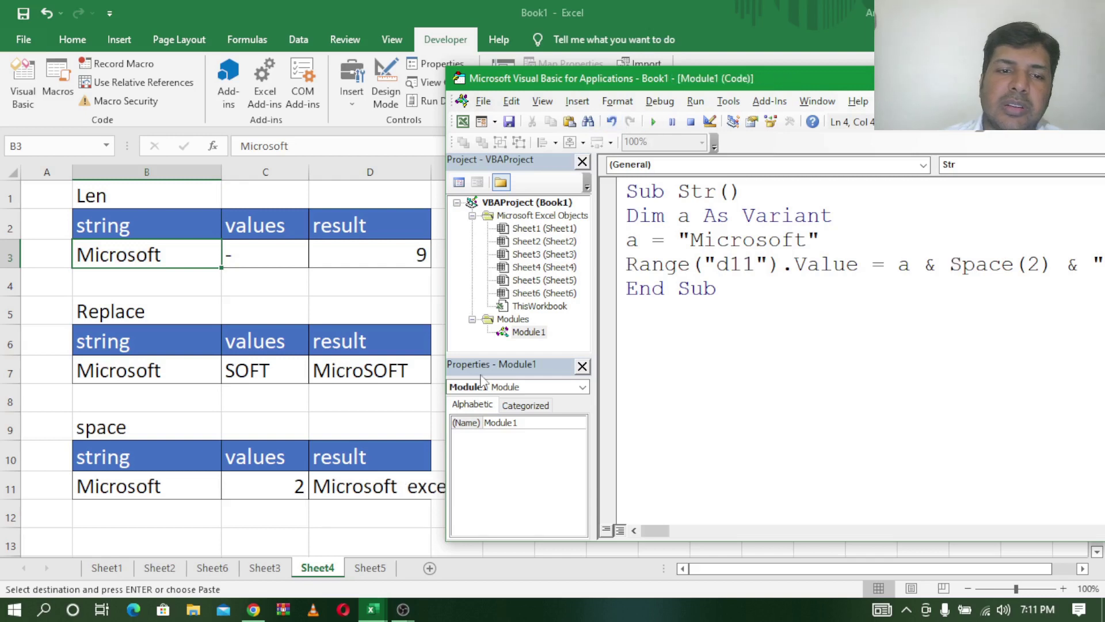
pyautogui.moveTo(527, 80); pyautogui.dragTo(685, 100)
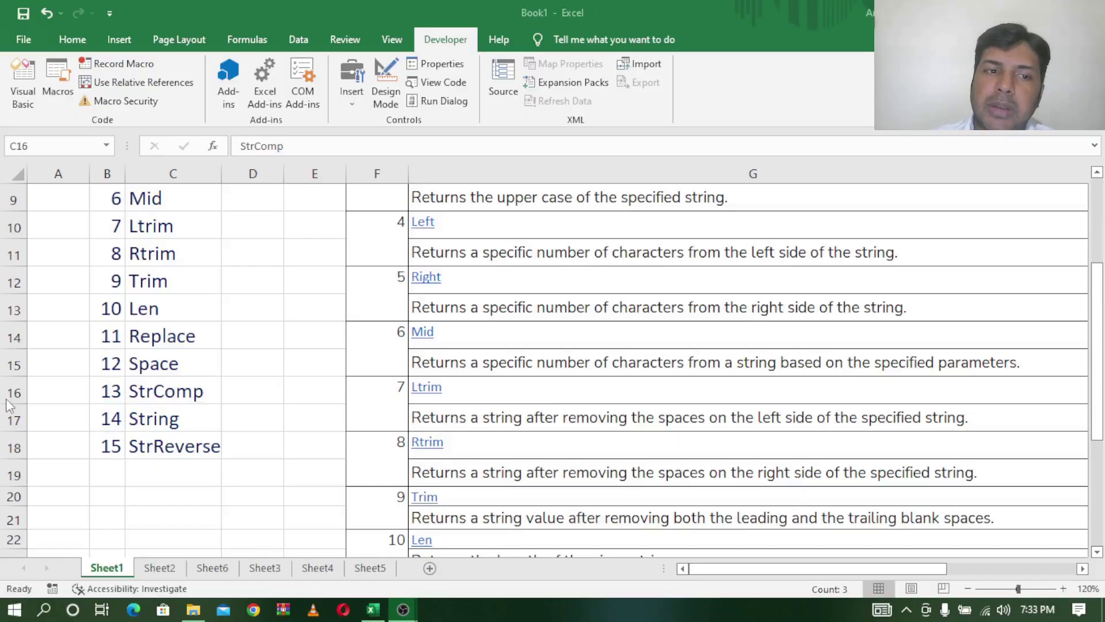
# Step: Select the StrComp, String and StrReverse entries on Sheet1, then switch to Sheet5
pyautogui.click(256, 362)
pyautogui.moveTo(195, 384); pyautogui.dragTo(190, 439)
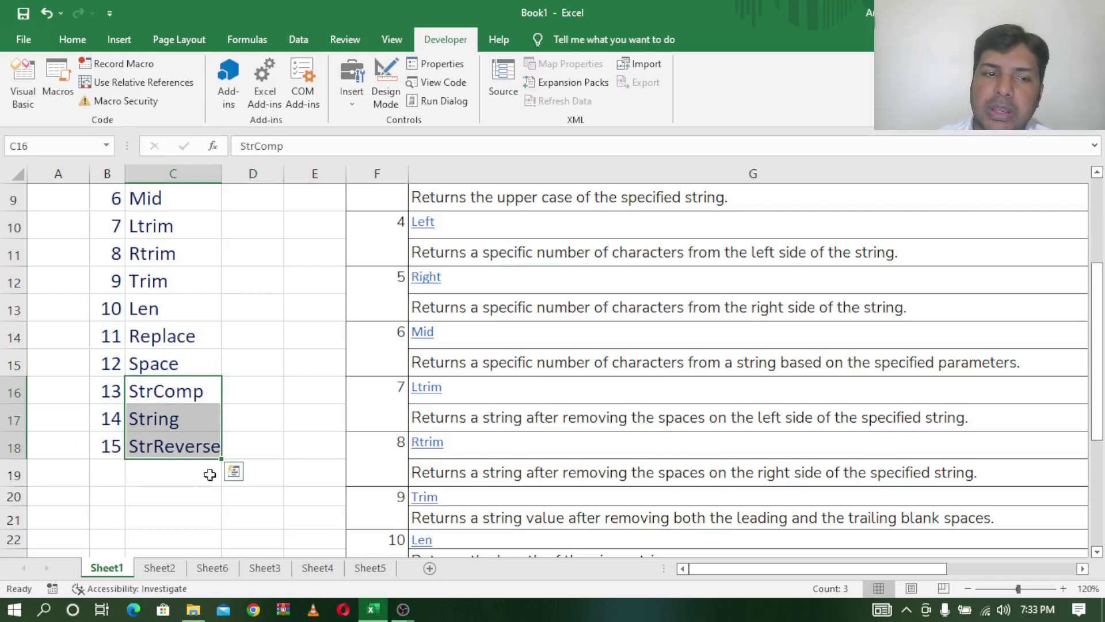
pyautogui.click(369, 567)
# Step: Check cells D3 and B3 on Sheet5 and bring up the VBA editor beside them
pyautogui.click(385, 254)
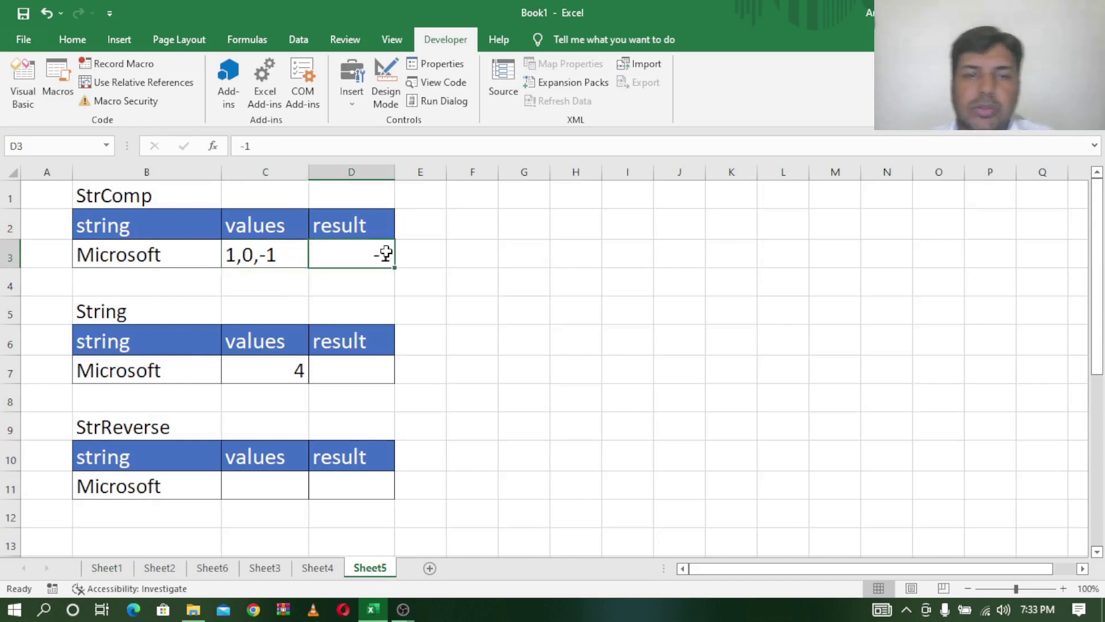
pyautogui.click(136, 262)
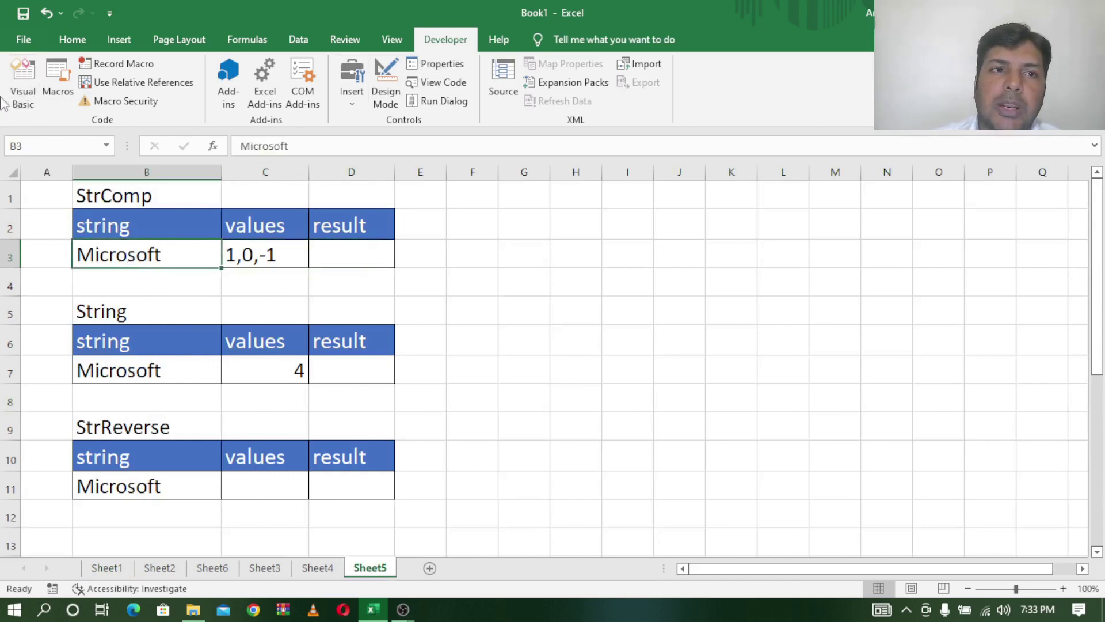
pyautogui.click(22, 86)
pyautogui.moveTo(395, 143); pyautogui.dragTo(496, 143)
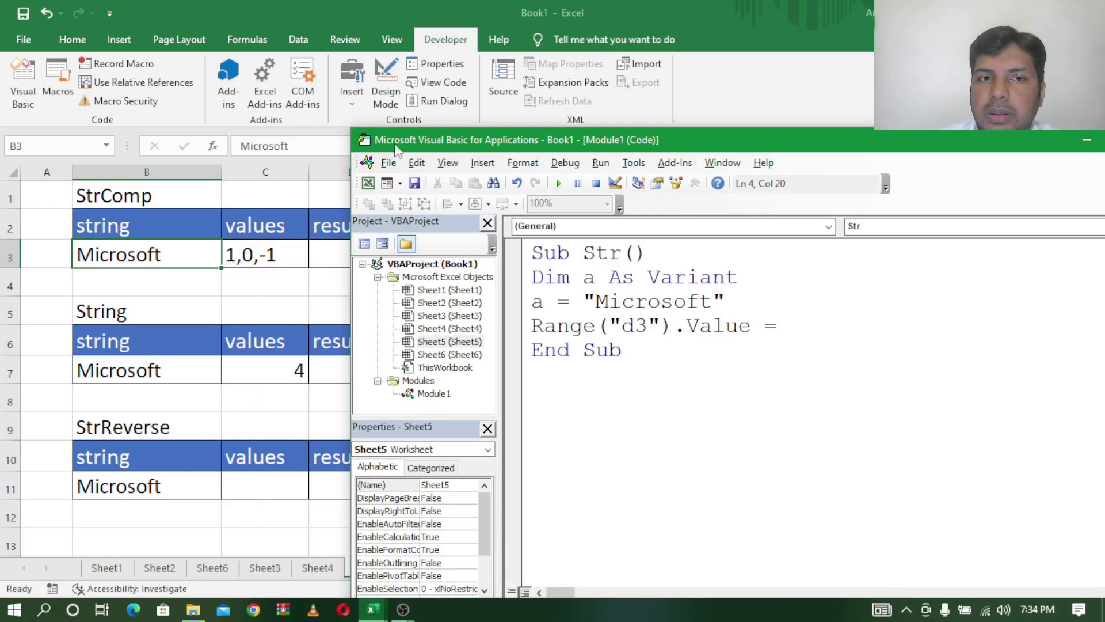
# Step: Complete line 4 as Range("d3").Value = strcomp(a,"microsoft")
pyautogui.moveTo(399, 144); pyautogui.dragTo(498, 156)
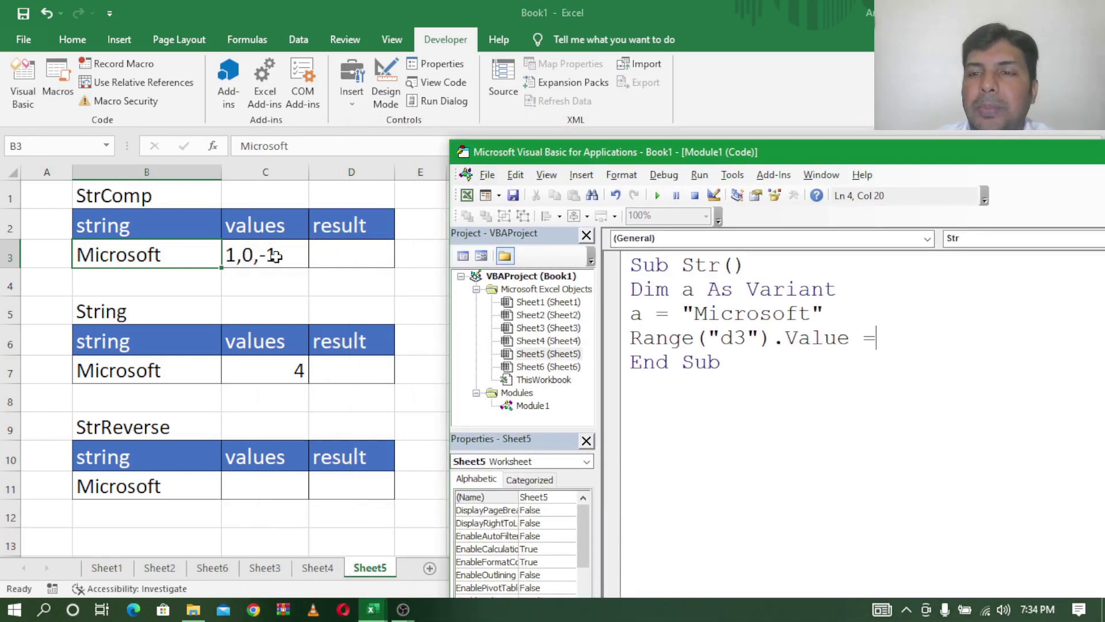
pyautogui.moveTo(706, 159)
pyautogui.mouseDown()
pyautogui.moveTo(541, 131)
pyautogui.moveTo(671, 139)
pyautogui.mouseUp()
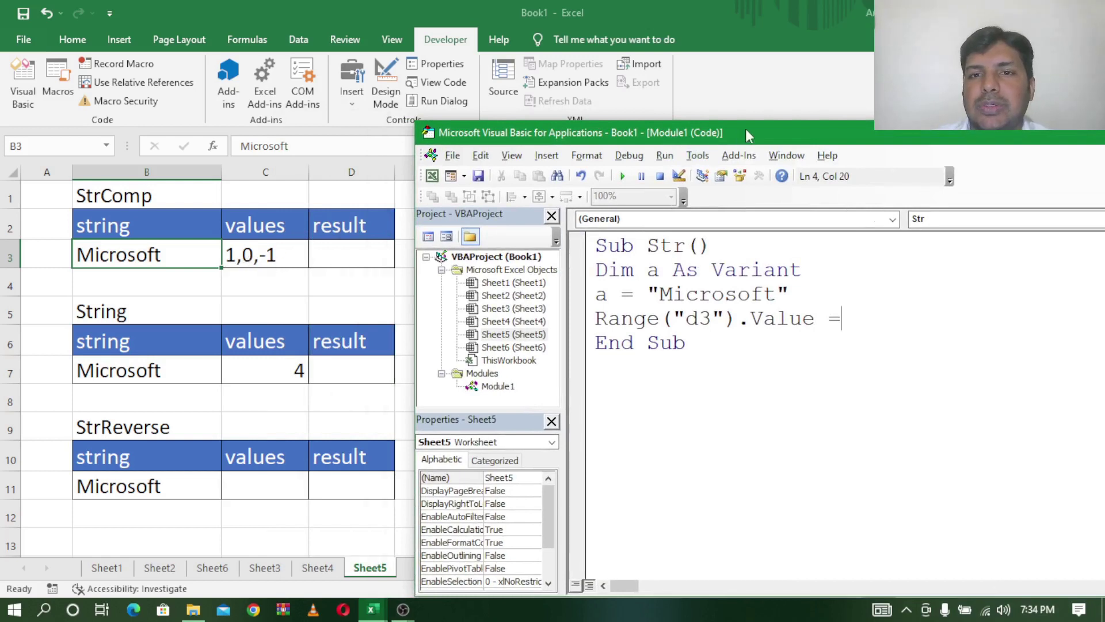
pyautogui.moveTo(747, 133); pyautogui.dragTo(544, 137)
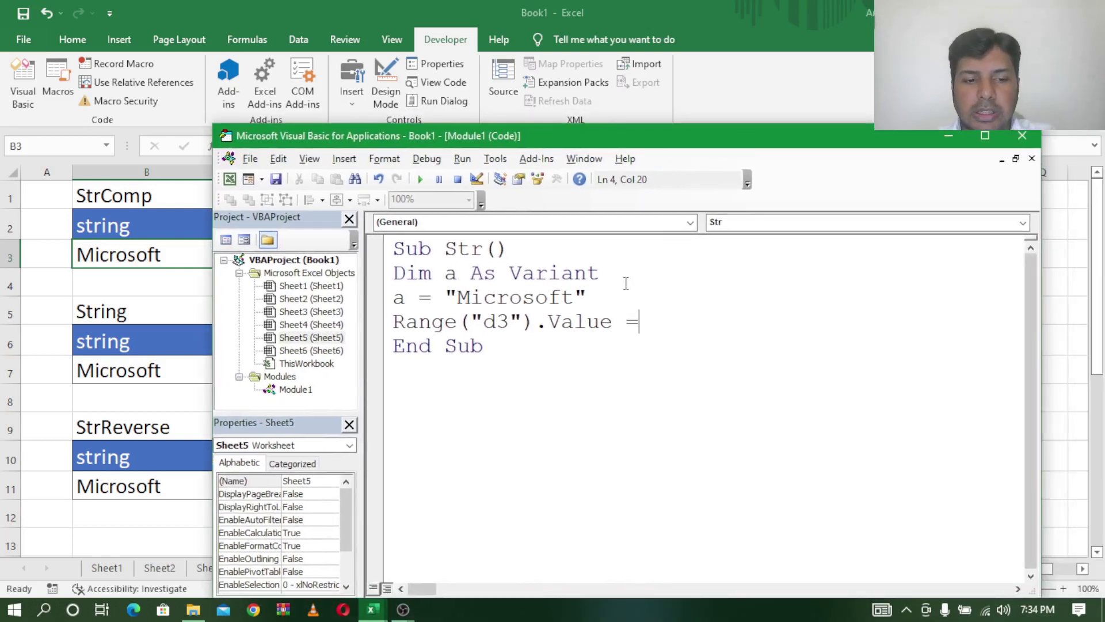
pyautogui.write('st')
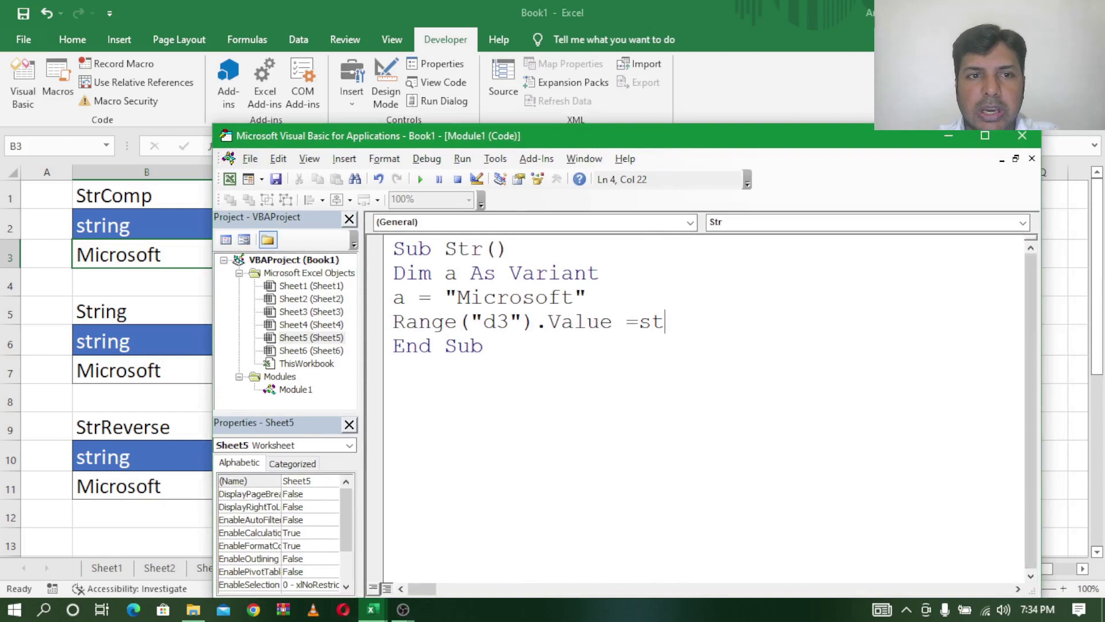
pyautogui.write('rcomp')
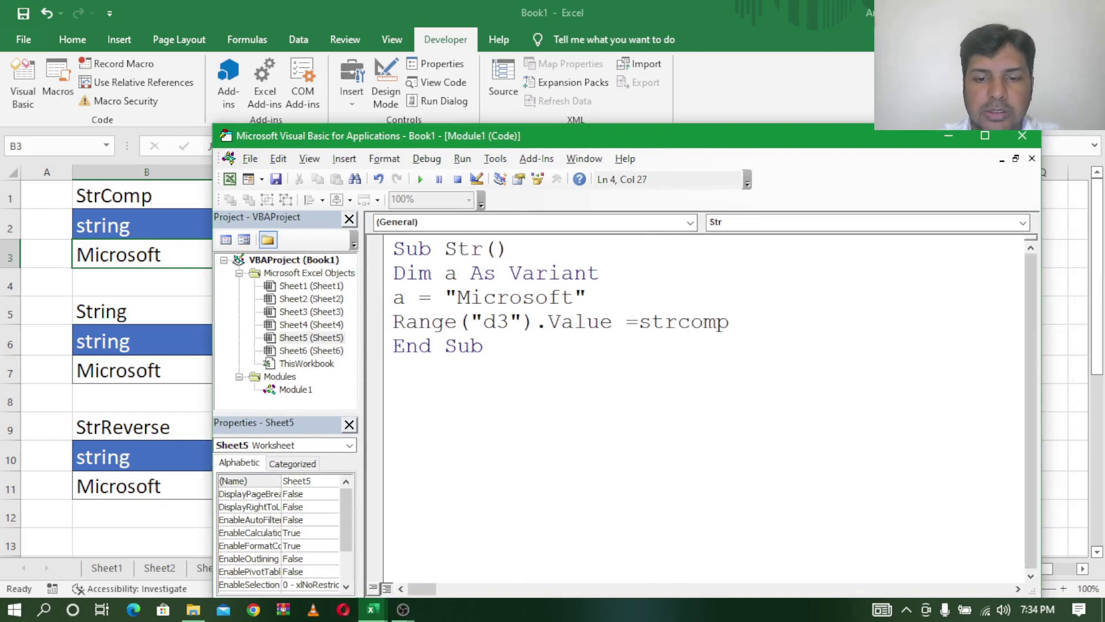
pyautogui.write('(a')
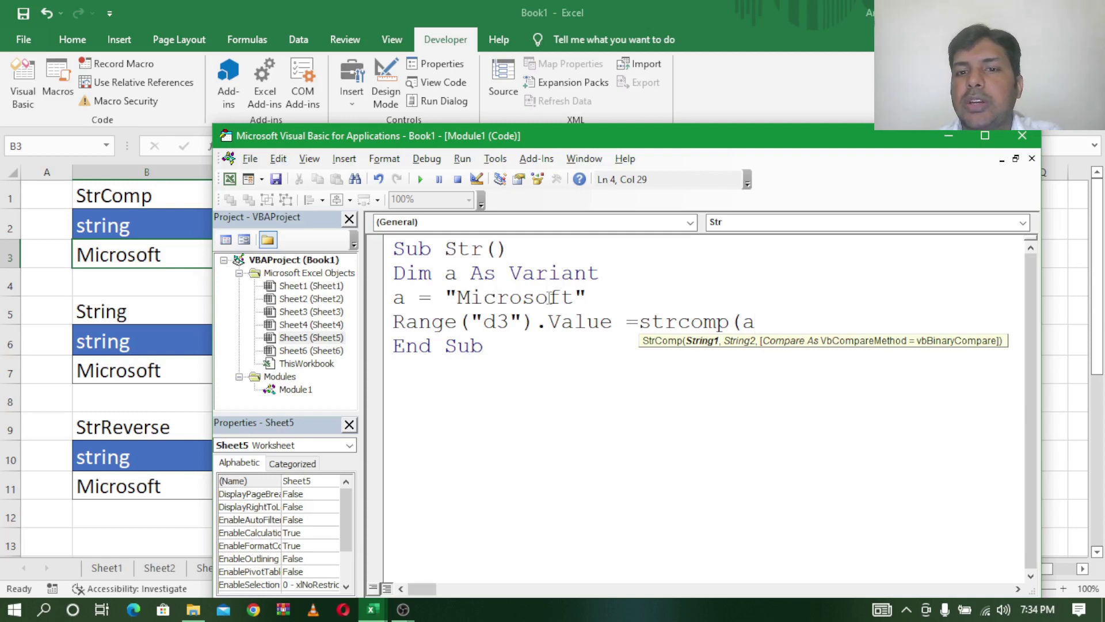
pyautogui.write(',')
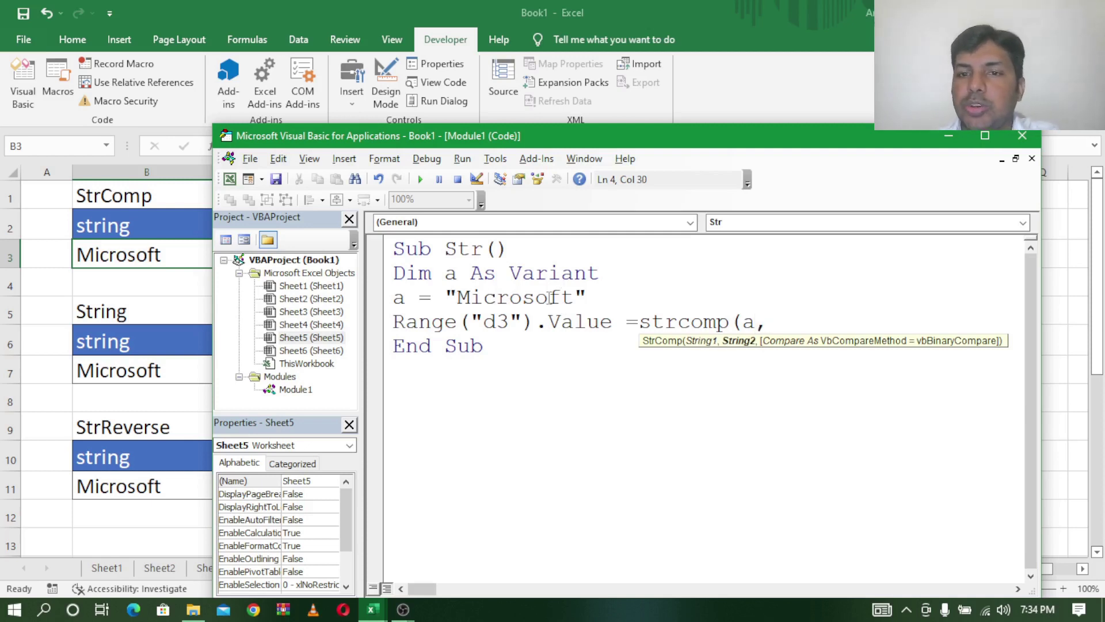
pyautogui.write('"')
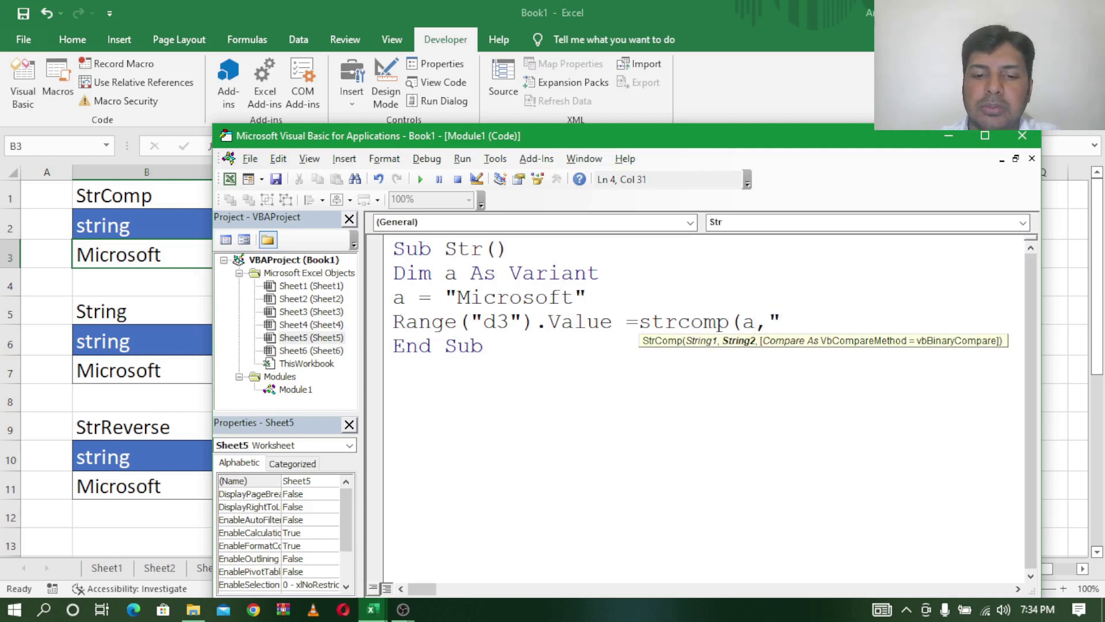
pyautogui.write('mic')
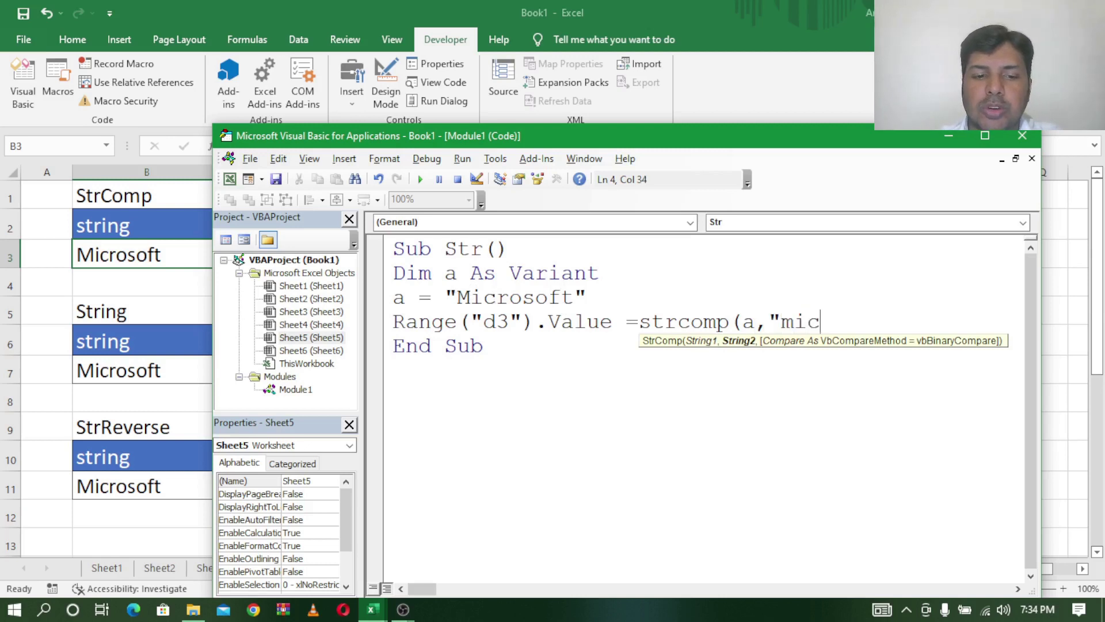
pyautogui.write('rosoft"')
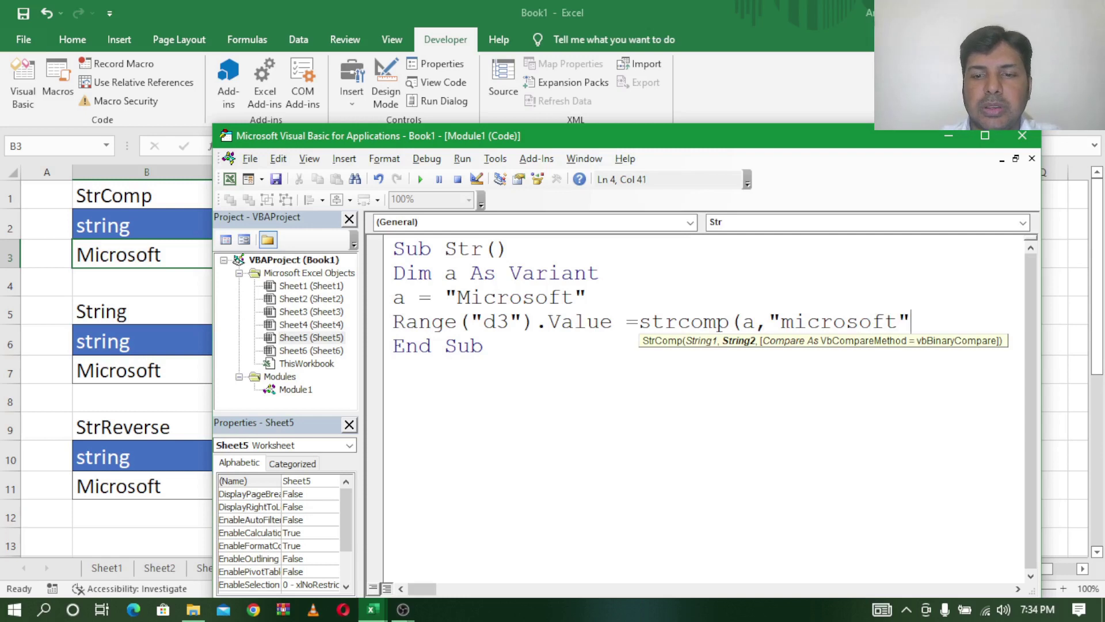
pyautogui.write(')')
# Step: Run the Str macro so D3 shows the StrComp result -1
pyautogui.moveTo(443, 136); pyautogui.dragTo(607, 140)
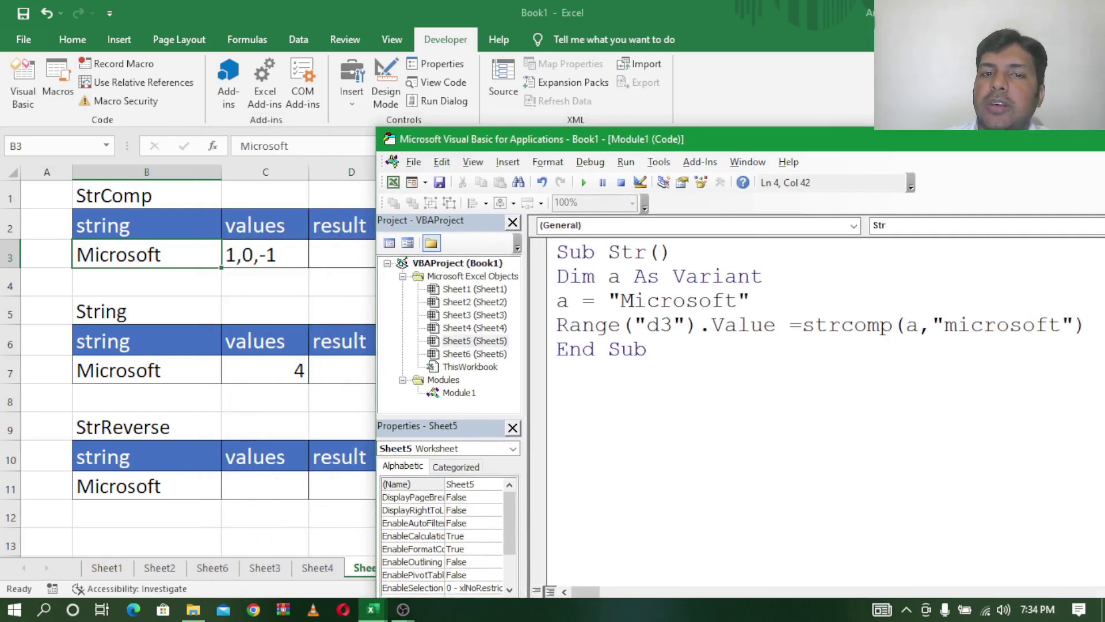
pyautogui.moveTo(633, 300); pyautogui.dragTo(624, 303)
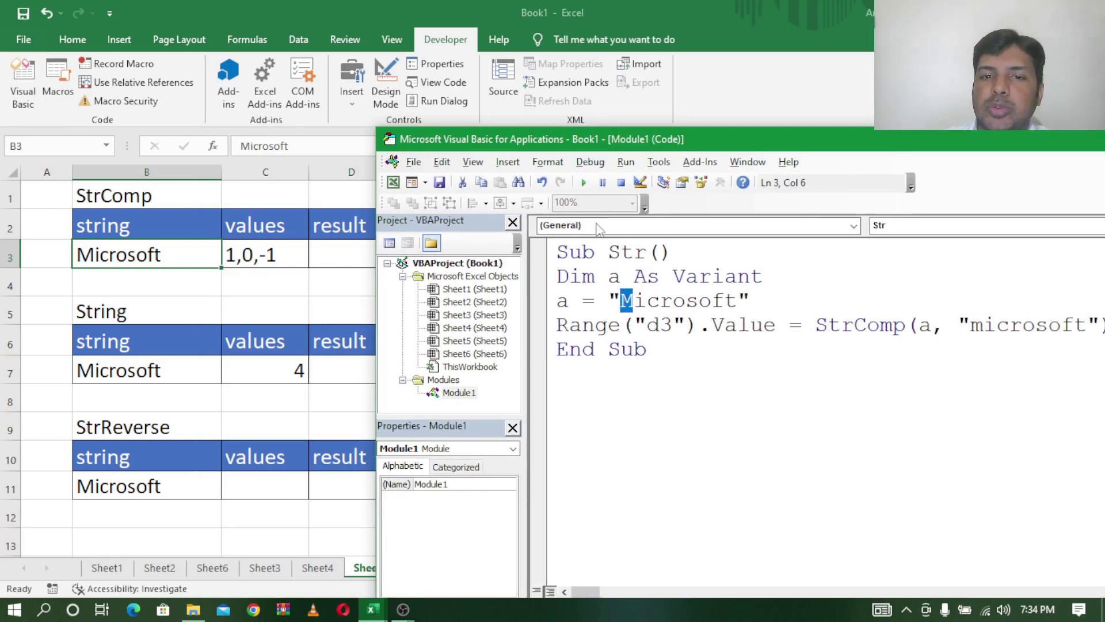
pyautogui.click(585, 184)
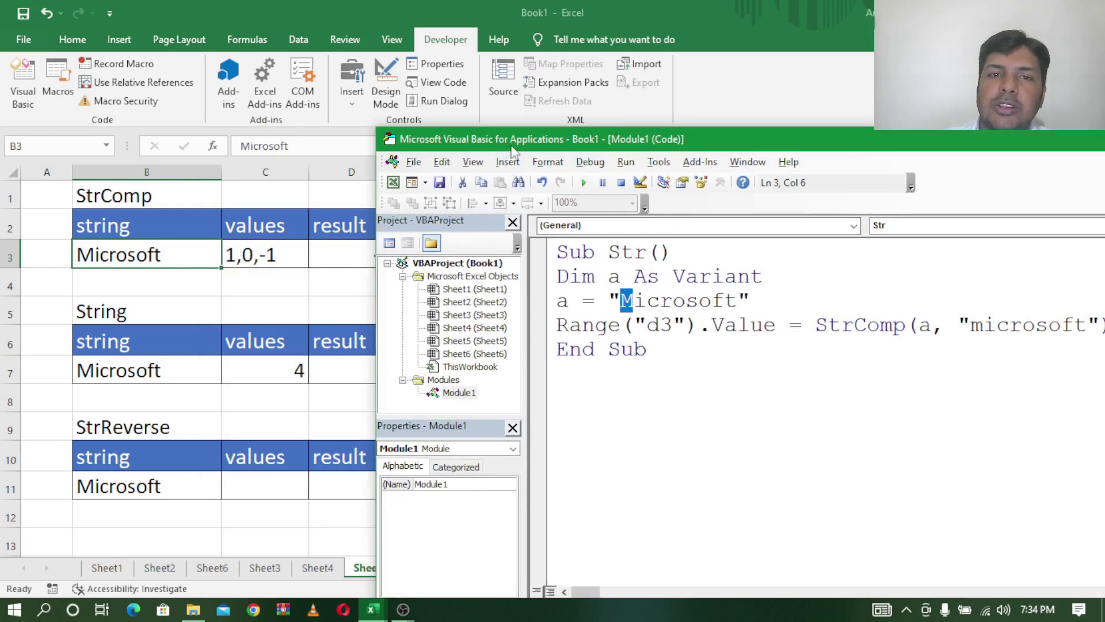
pyautogui.moveTo(513, 140); pyautogui.dragTo(592, 140)
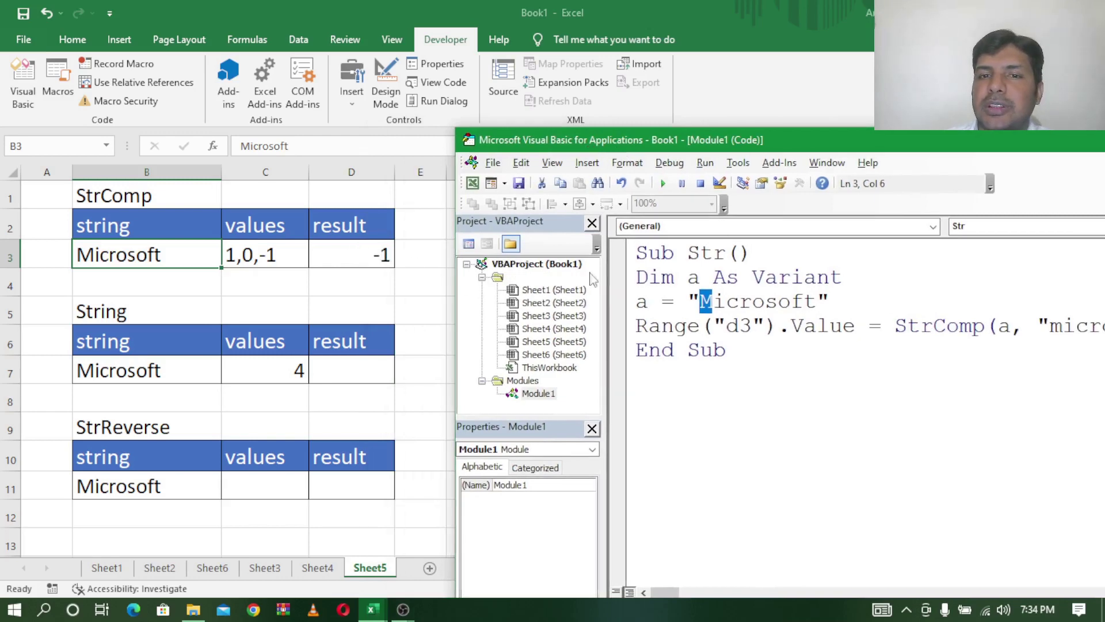
pyautogui.moveTo(763, 146); pyautogui.dragTo(477, 148)
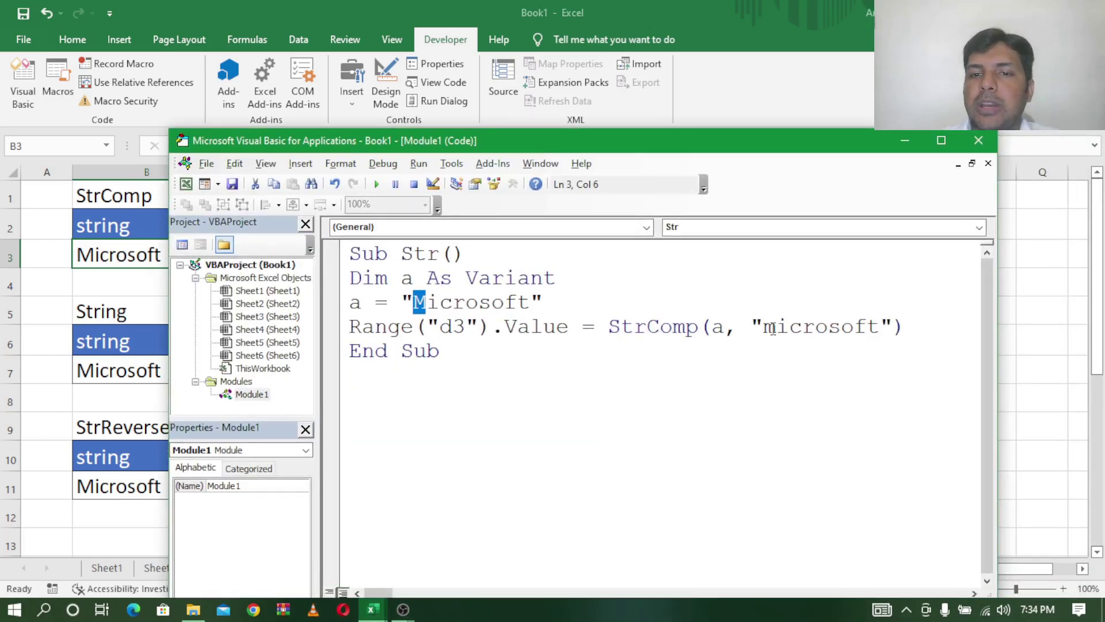
# Step: Change the second StrComp argument from "microsoft" to "MICROSOFT"
pyautogui.click(771, 327)
pyautogui.write('M')
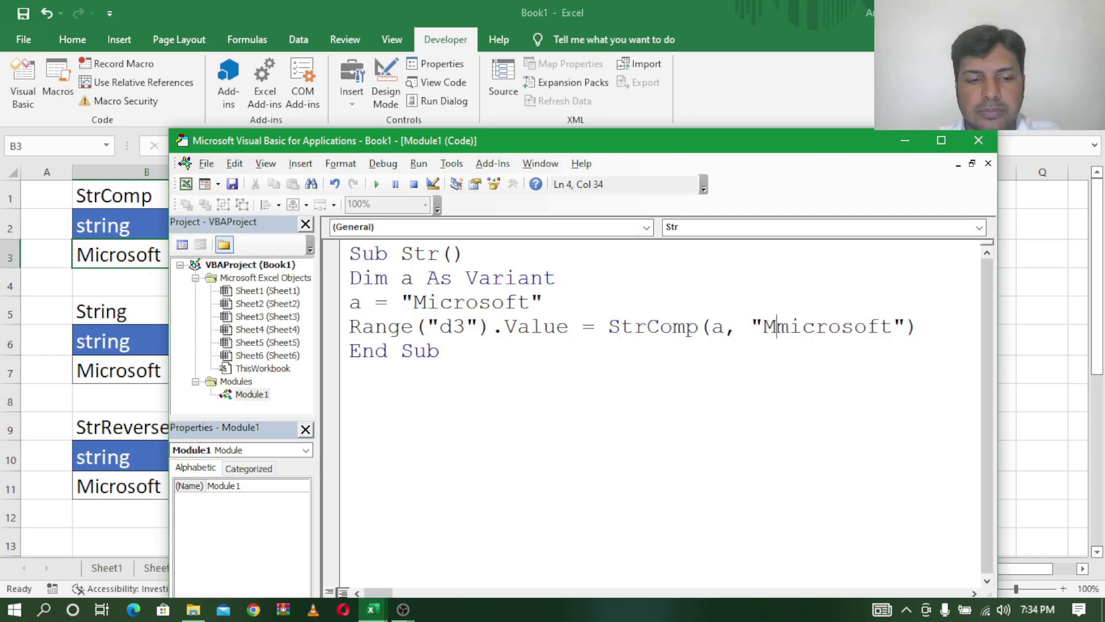
pyautogui.write('ICROS')
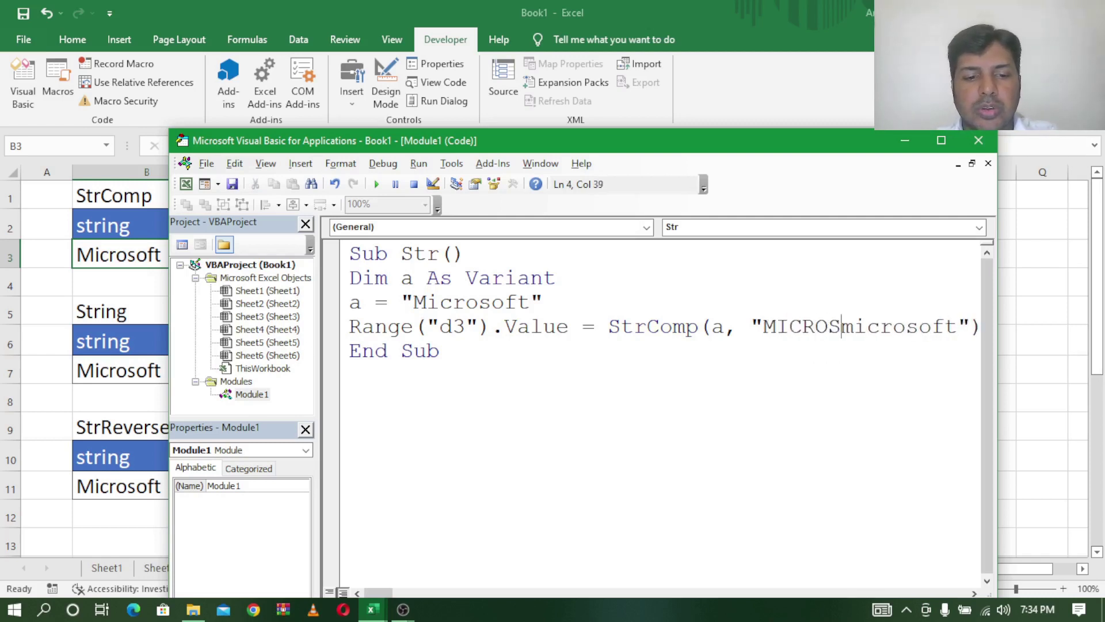
pyautogui.write('OFT')
pyautogui.press('Delete')
pyautogui.press('Delete')
pyautogui.press('Delete')
pyautogui.press('Delete')
pyautogui.press('Delete')
pyautogui.press('Delete')
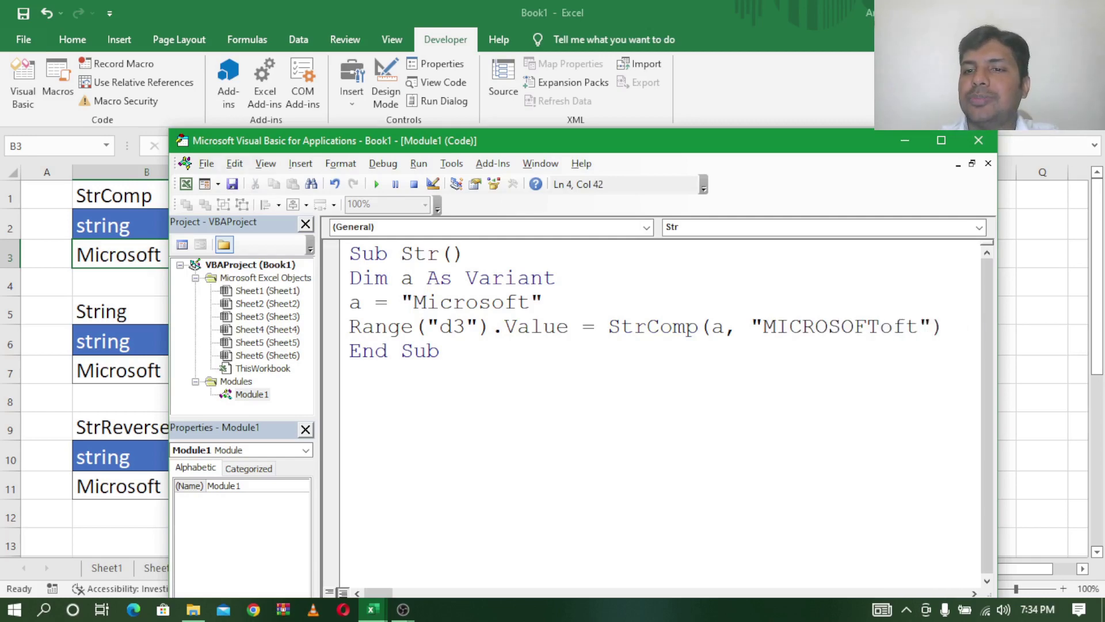
pyautogui.press('Delete')
pyautogui.press('Delete')
pyautogui.press('Delete')
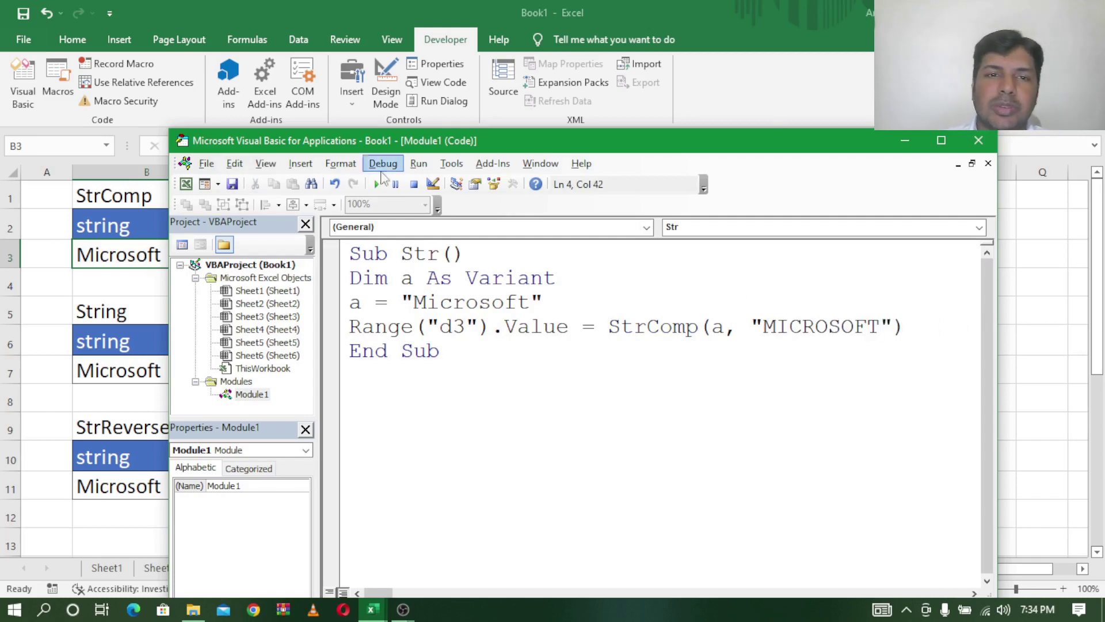
# Step: Retype the second StrComp argument as "Microsoft"
pyautogui.moveTo(416, 142)
pyautogui.mouseDown()
pyautogui.moveTo(760, 112)
pyautogui.moveTo(550, 141)
pyautogui.mouseUp()
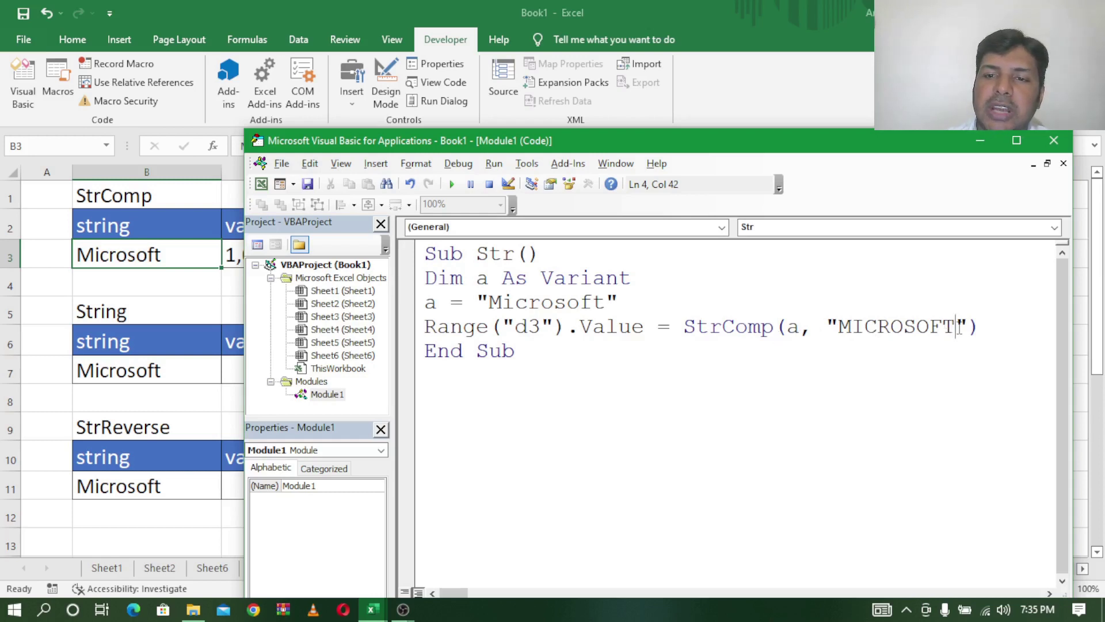
pyautogui.moveTo(959, 327); pyautogui.dragTo(858, 328)
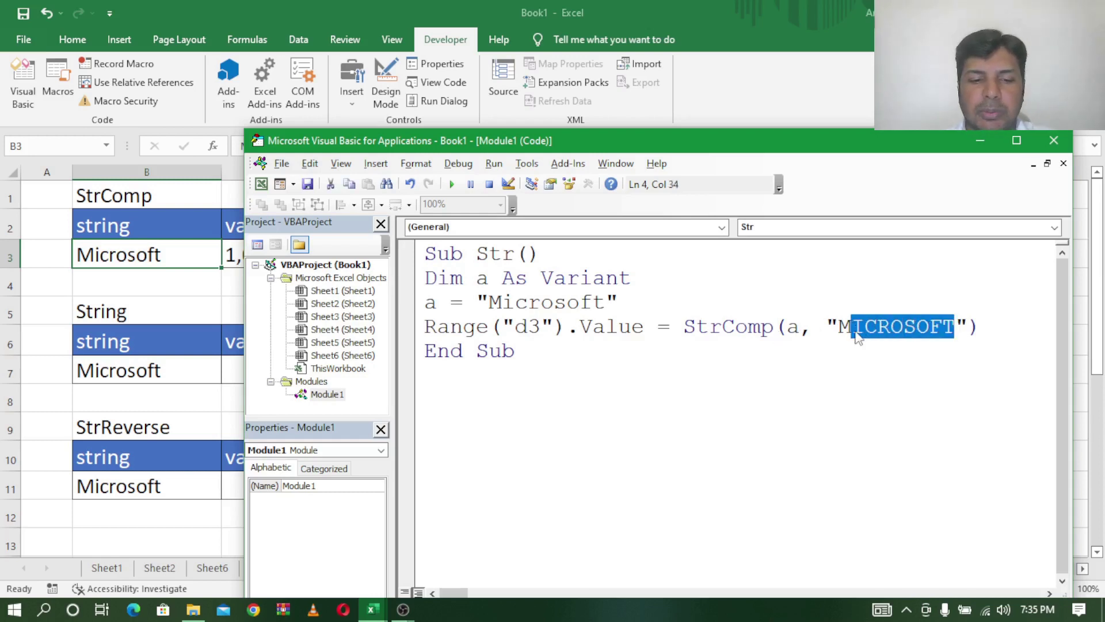
pyautogui.write('I')
pyautogui.press('BackSpace')
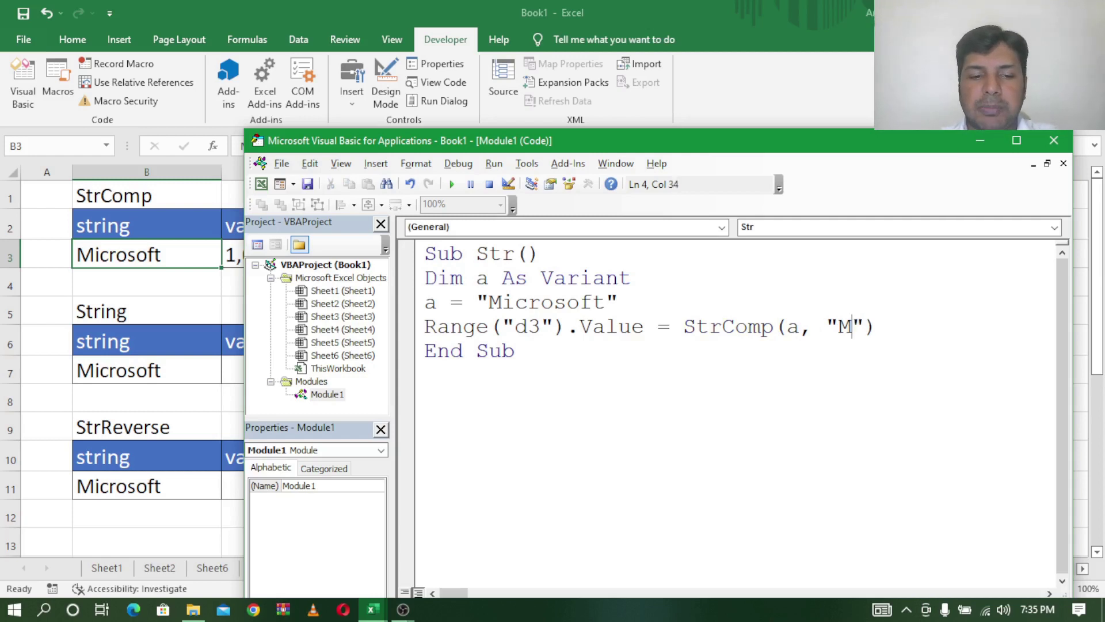
pyautogui.write('icroso')
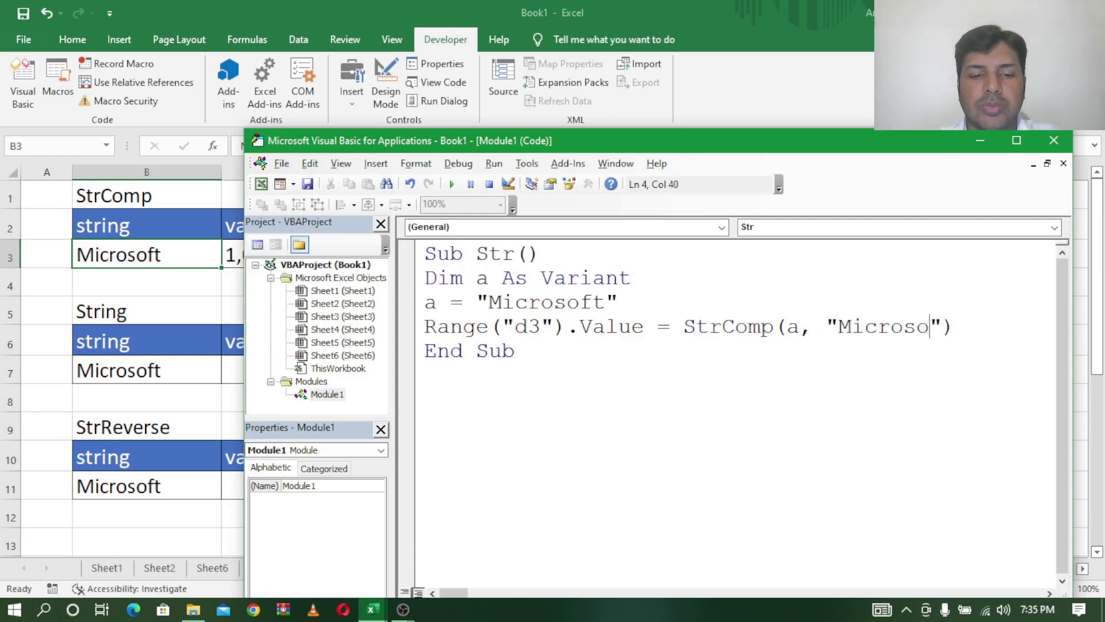
pyautogui.write('ft')
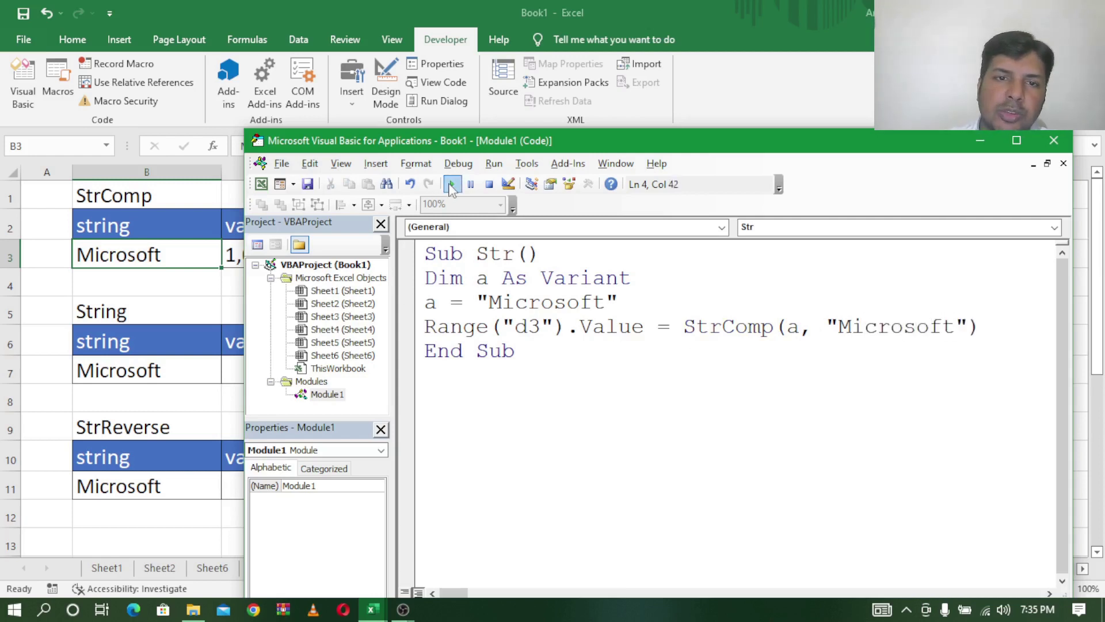
# Step: Confirm D3 shows 0, then select the StrComp call text for replacement
pyautogui.moveTo(474, 147); pyautogui.dragTo(692, 110)
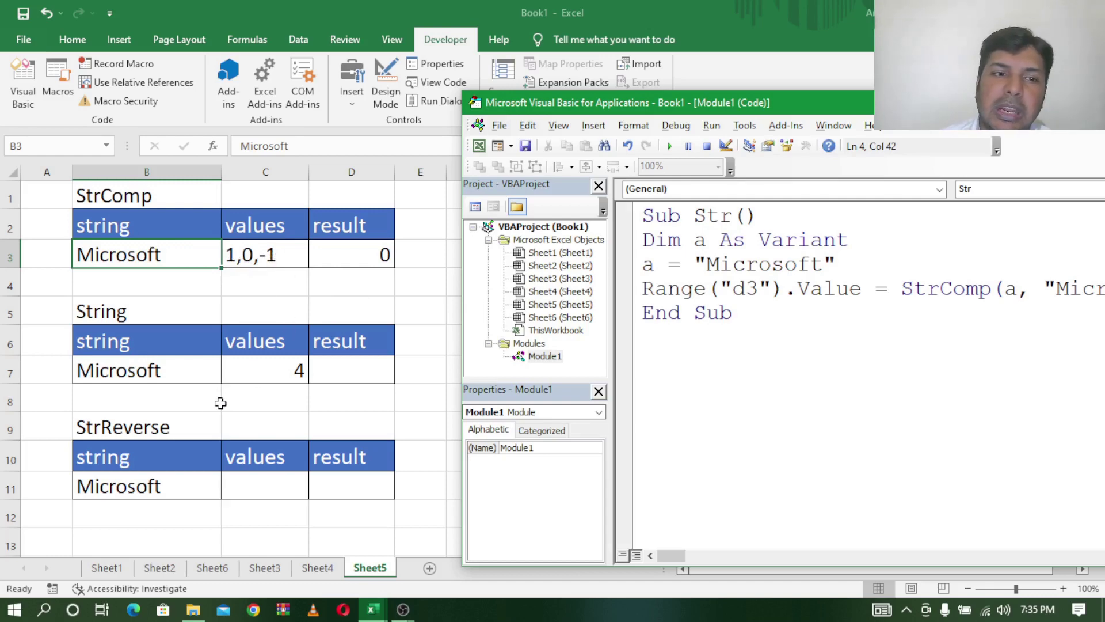
pyautogui.moveTo(808, 99); pyautogui.dragTo(468, 101)
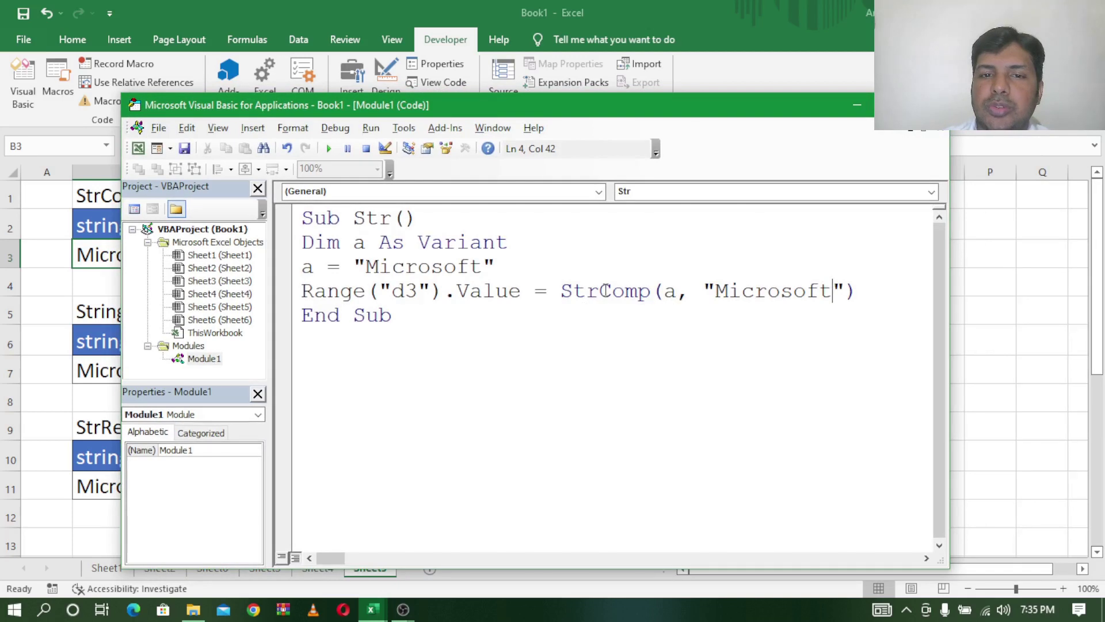
pyautogui.moveTo(599, 290); pyautogui.dragTo(881, 296)
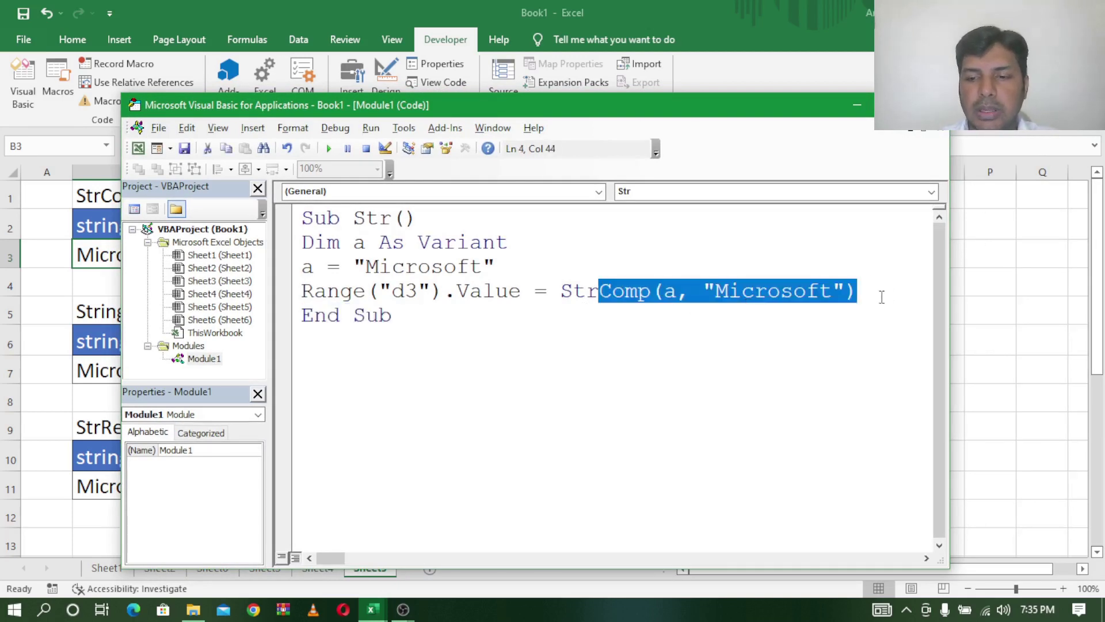
# Step: Replace the StrComp call so line 4 reads Range("d3").Value = String(3,"$")
pyautogui.press('BackSpace')
pyautogui.write('ing')
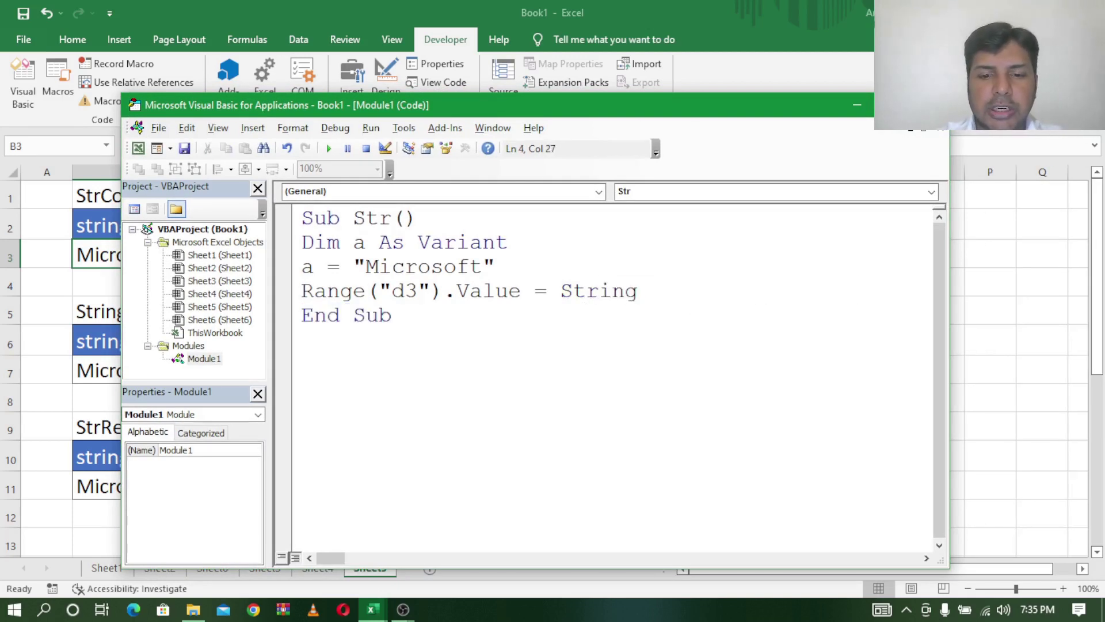
pyautogui.write('(')
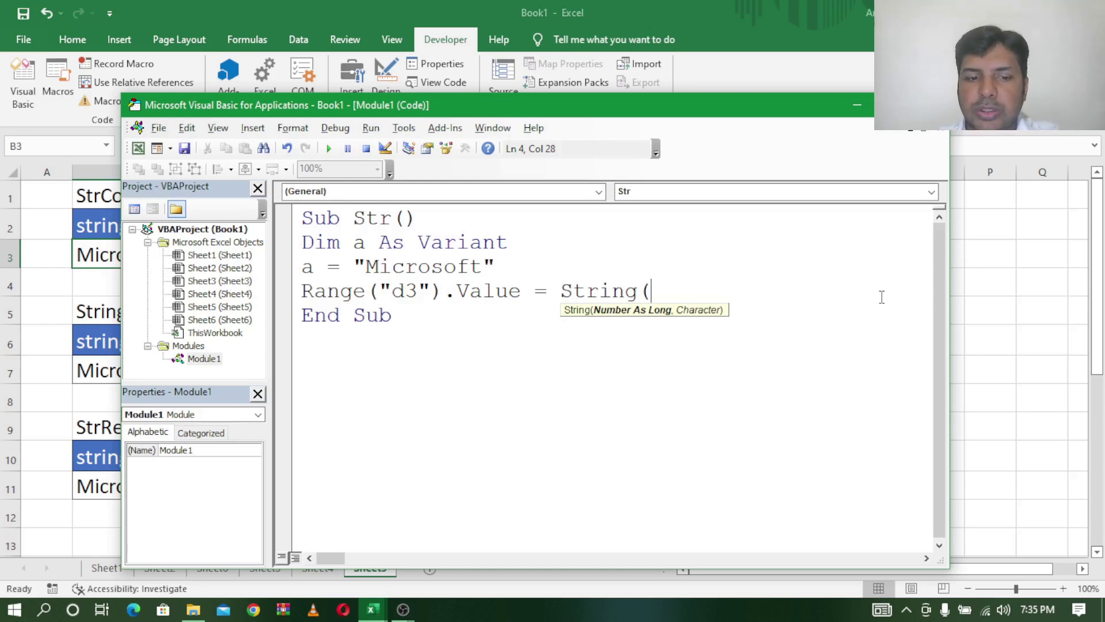
pyautogui.write('3')
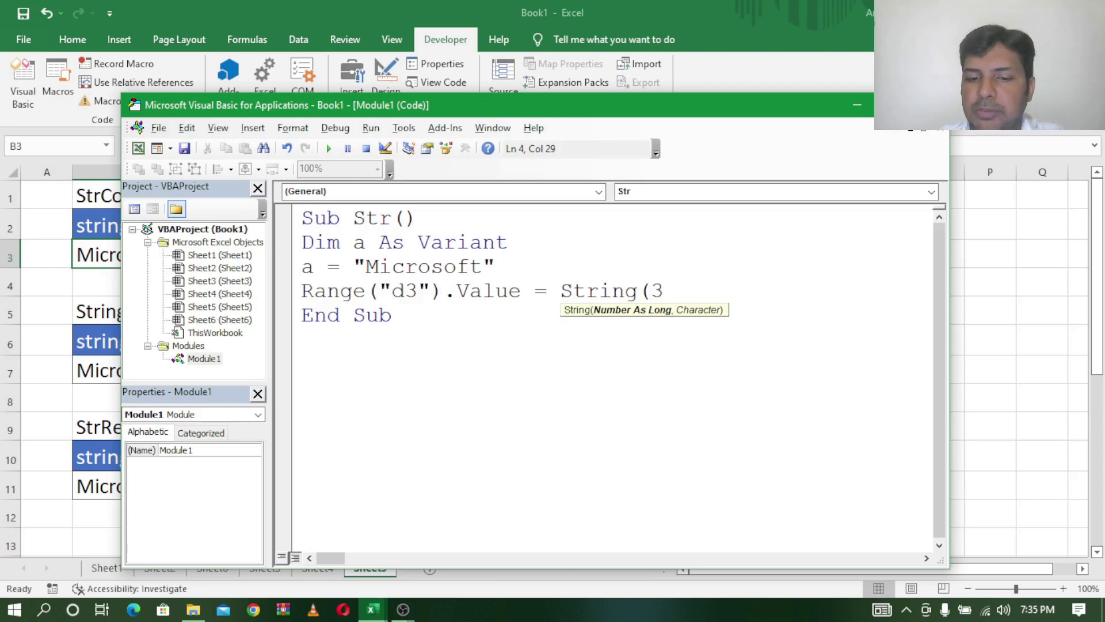
pyautogui.write(',"4')
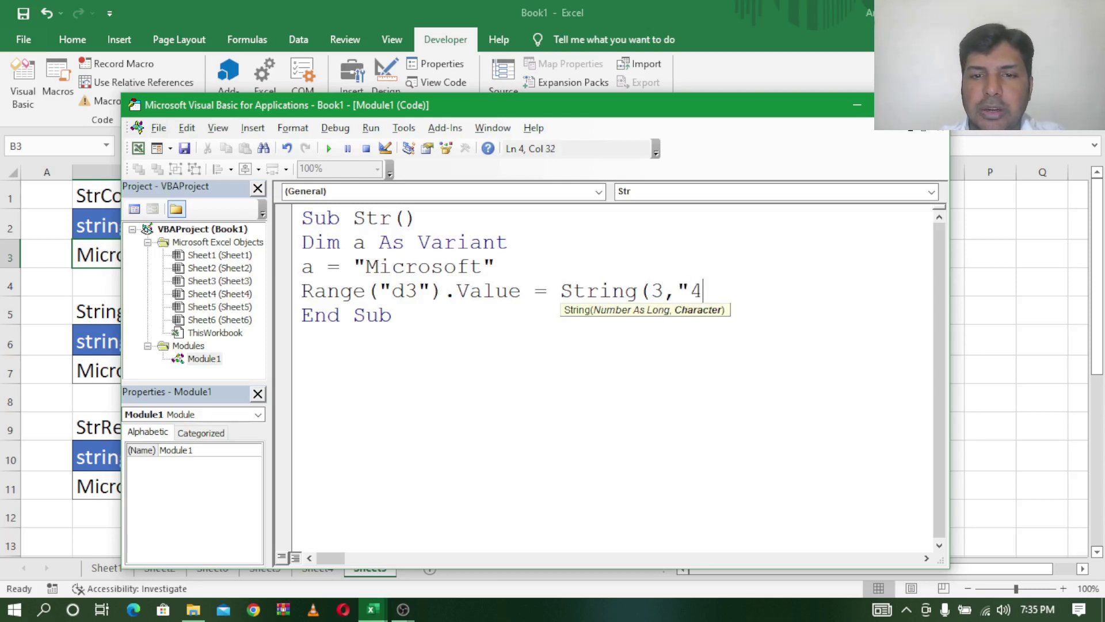
pyautogui.press('BackSpace')
pyautogui.write('$')
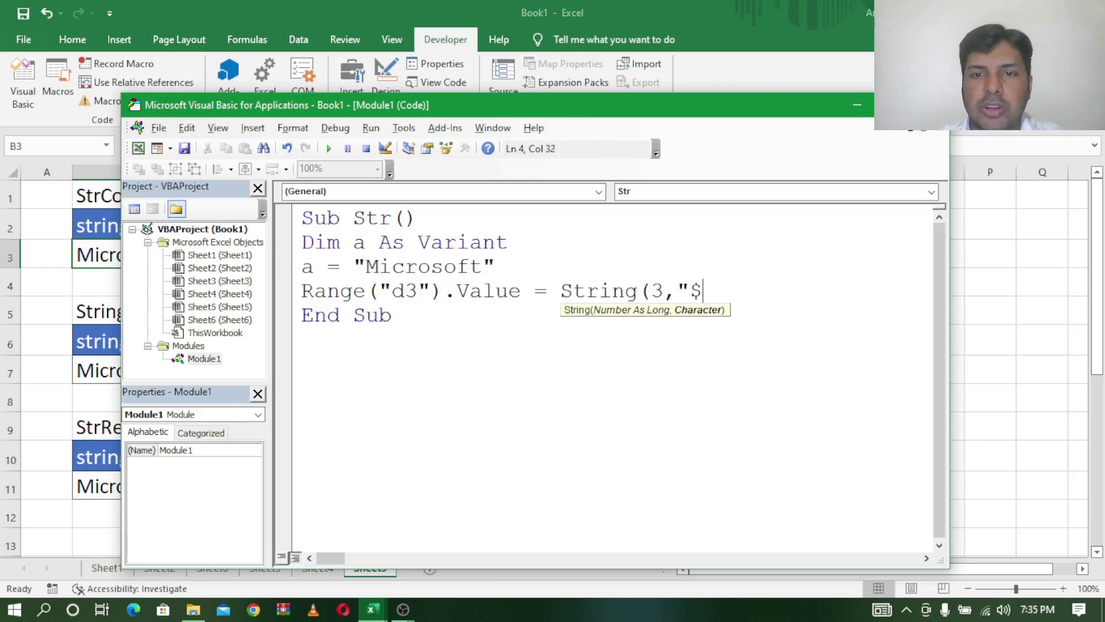
pyautogui.write('")')
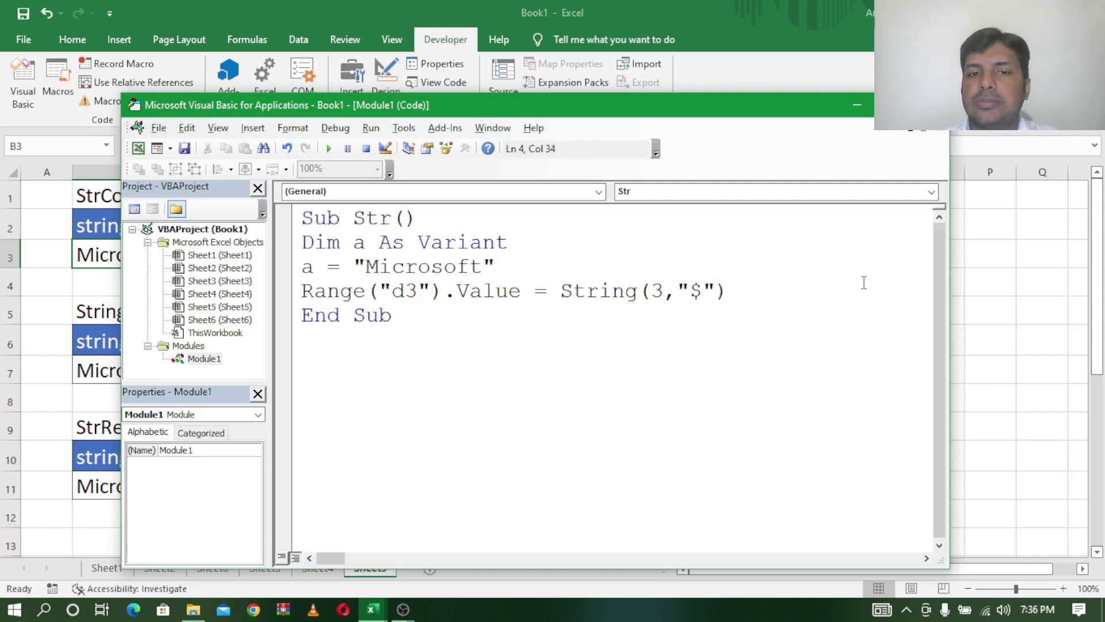
pyautogui.moveTo(426, 105); pyautogui.dragTo(684, 105)
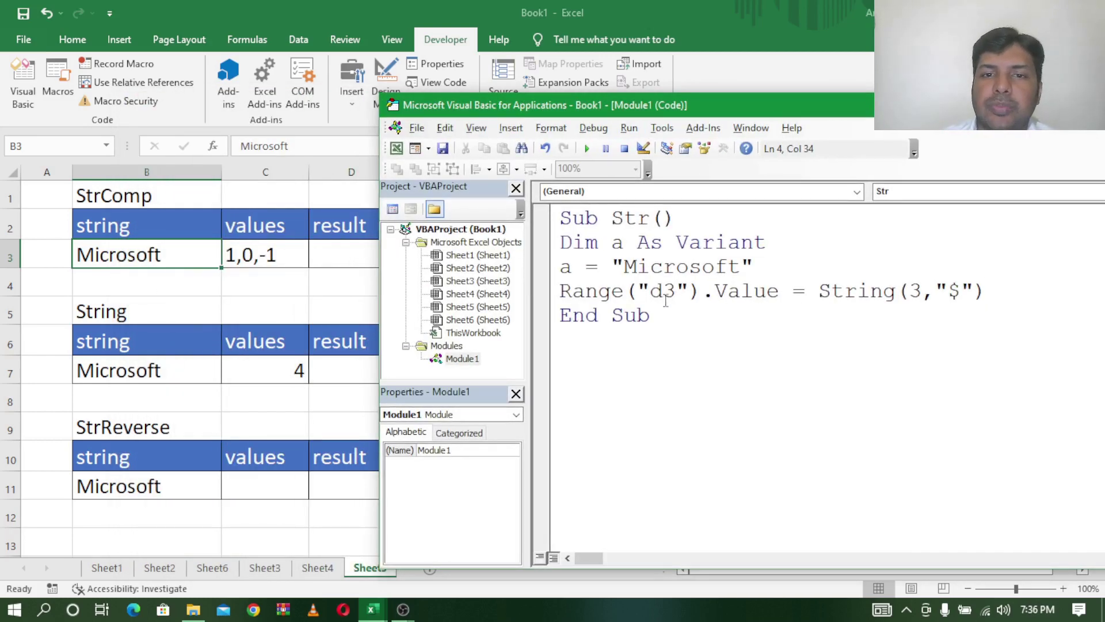
# Step: Retarget the line to d7 with String(4,"$") and run it to fill D7 with $$$$
pyautogui.press('BackSpace')
pyautogui.write('7')
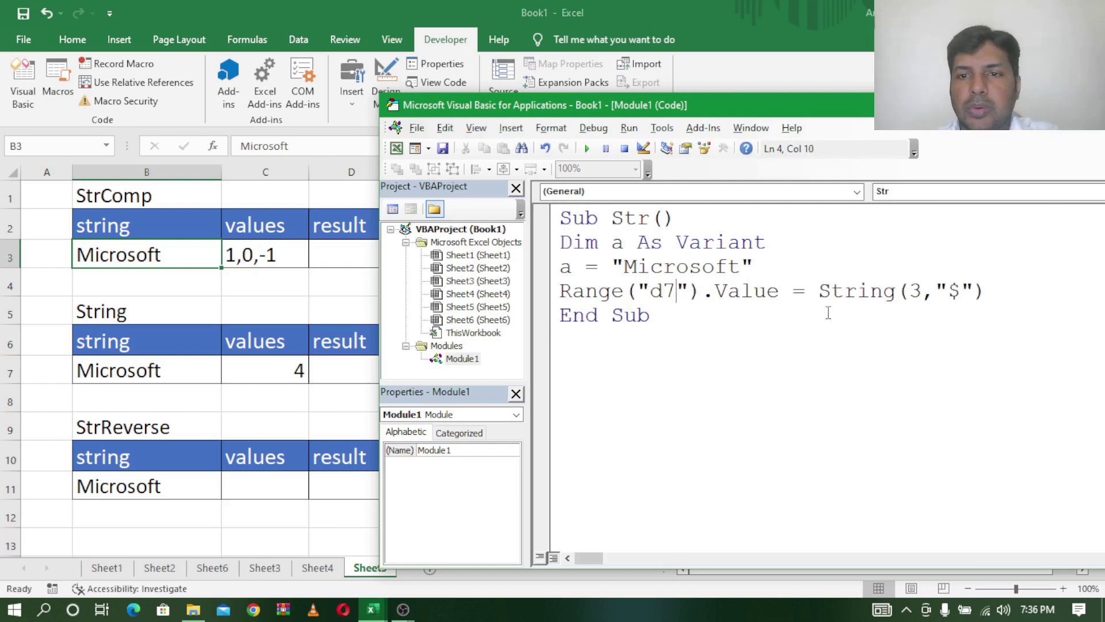
pyautogui.click(925, 295)
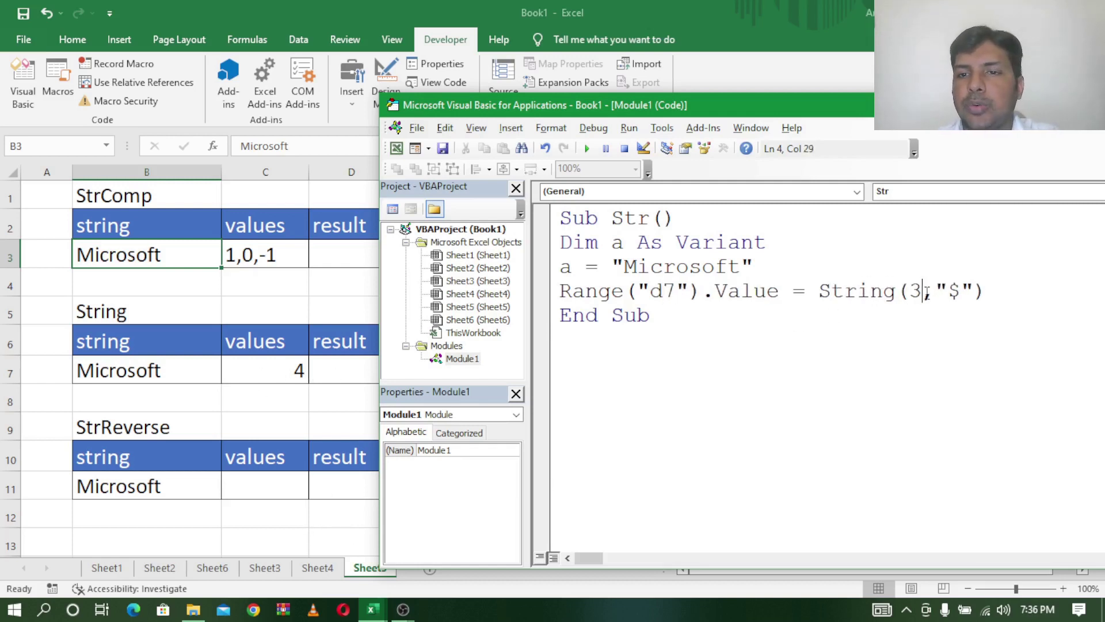
pyautogui.press('BackSpace')
pyautogui.write('4')
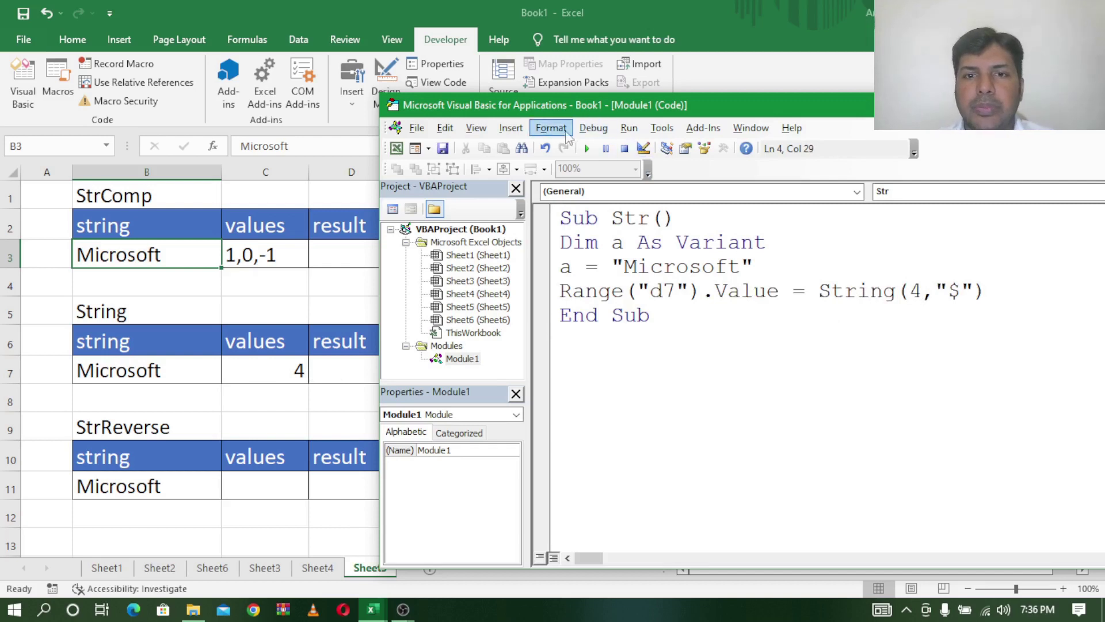
pyautogui.click(588, 149)
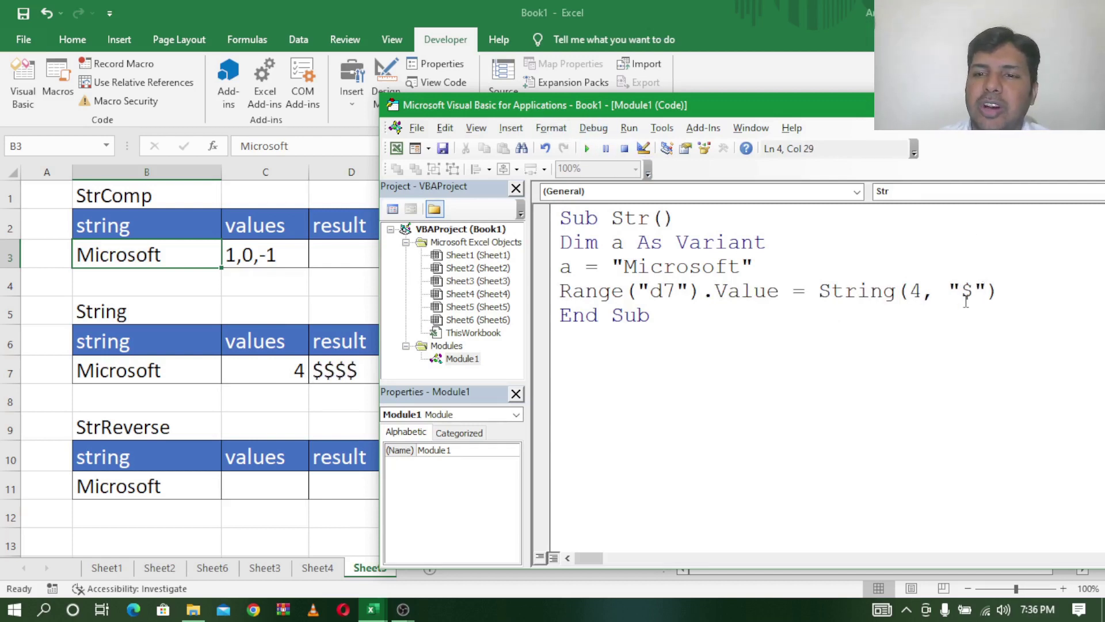
# Step: Change the call to String(4,"6"), then String(6,"6"), running each so D7 shows 666666
pyautogui.press('BackSpace')
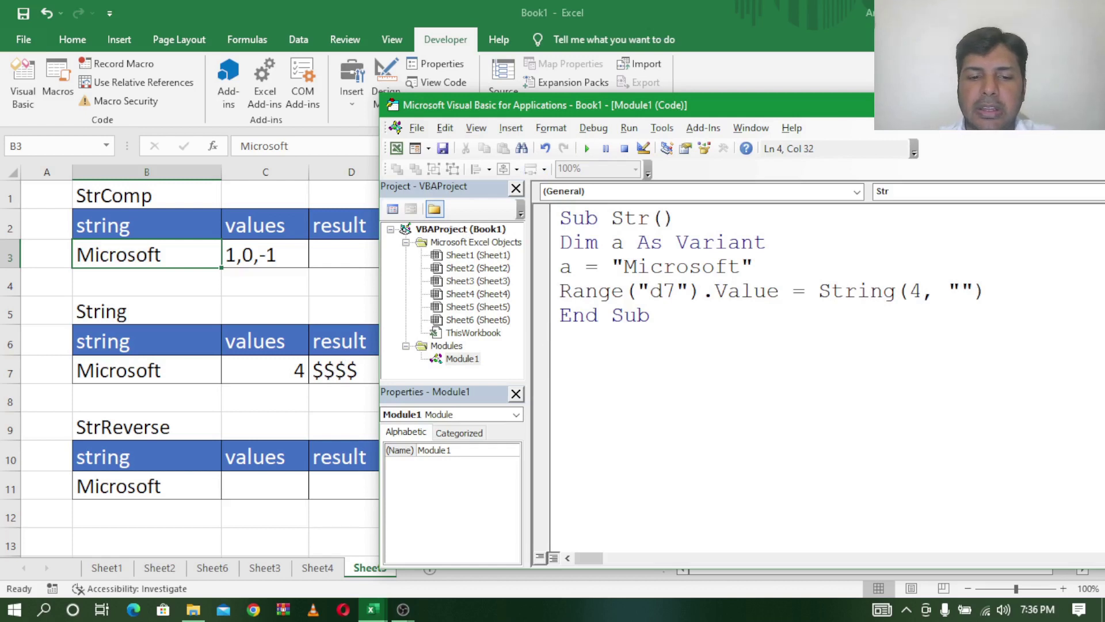
pyautogui.write('6')
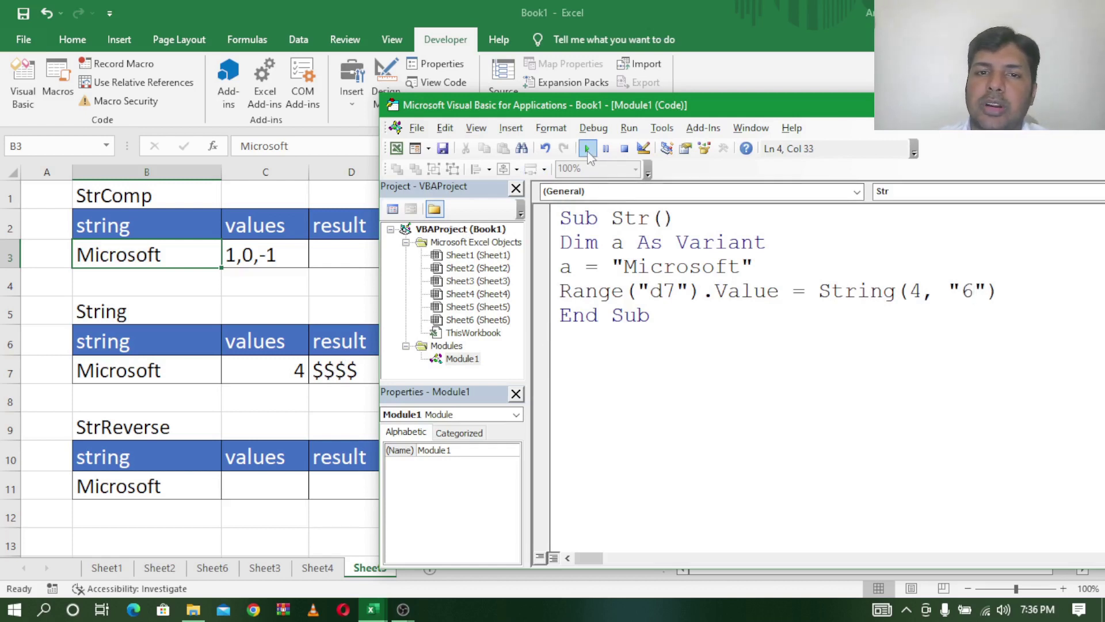
pyautogui.click(587, 148)
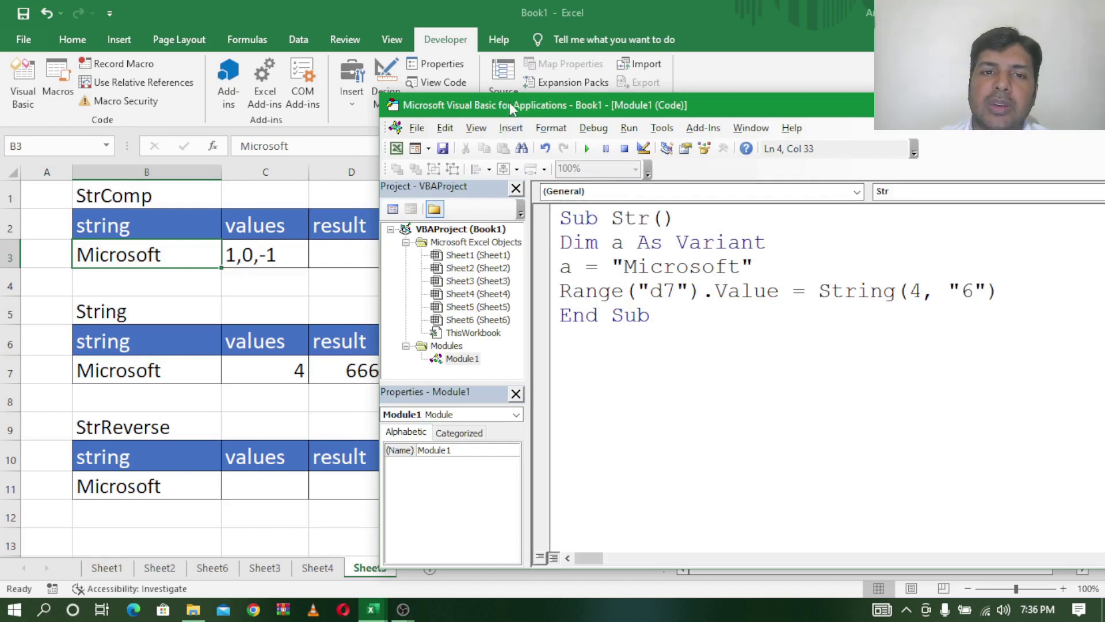
pyautogui.moveTo(509, 104); pyautogui.dragTo(586, 105)
pyautogui.click(999, 293)
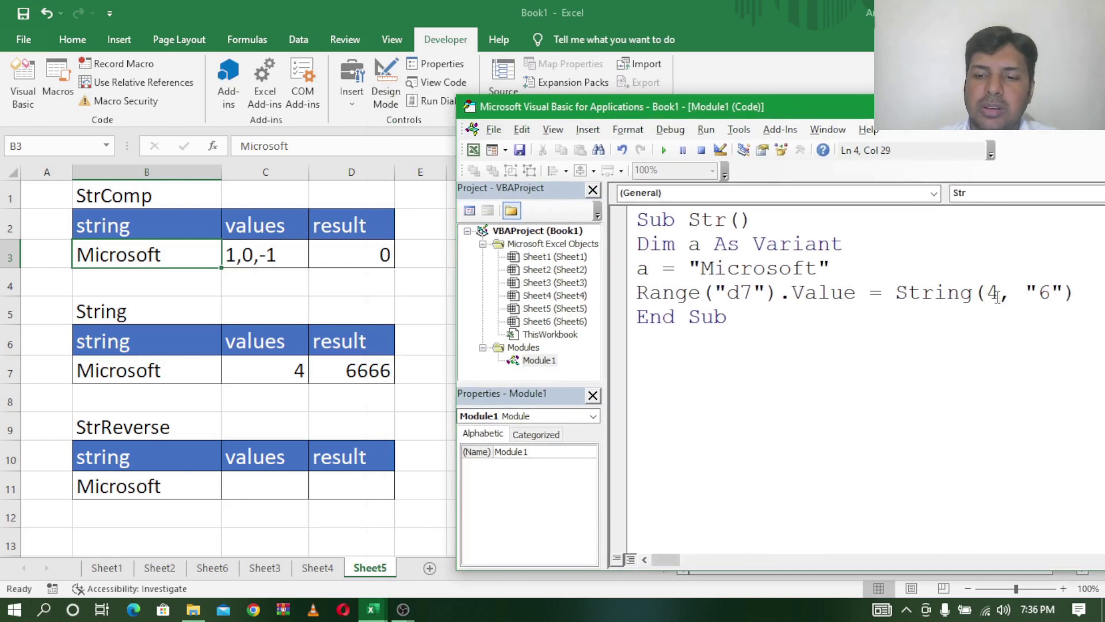
pyautogui.press('BackSpace')
pyautogui.write('6')
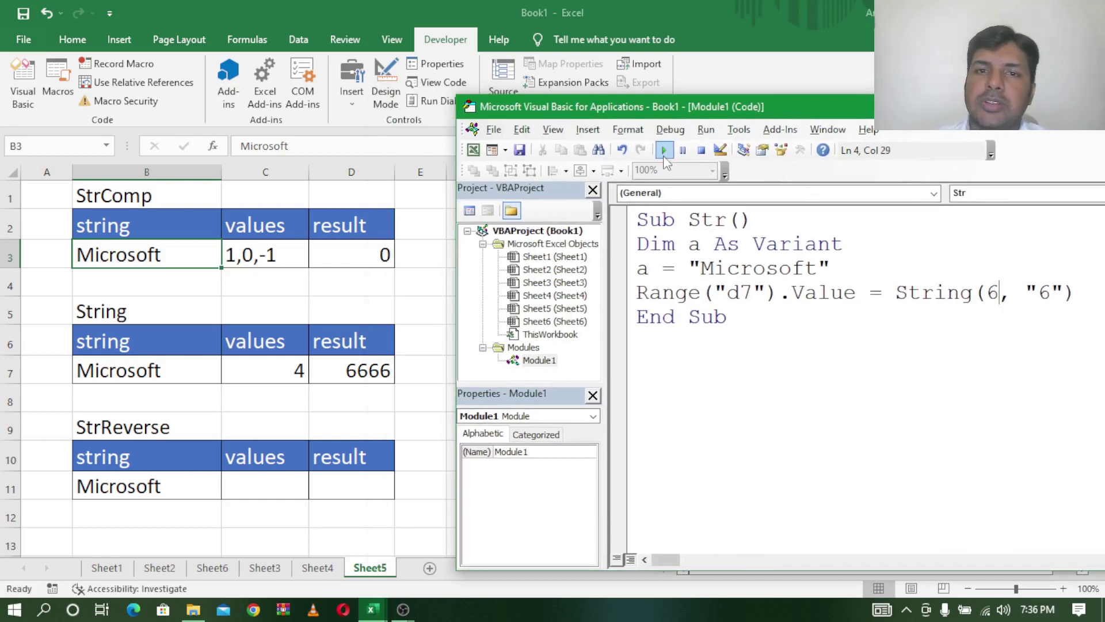
pyautogui.click(664, 150)
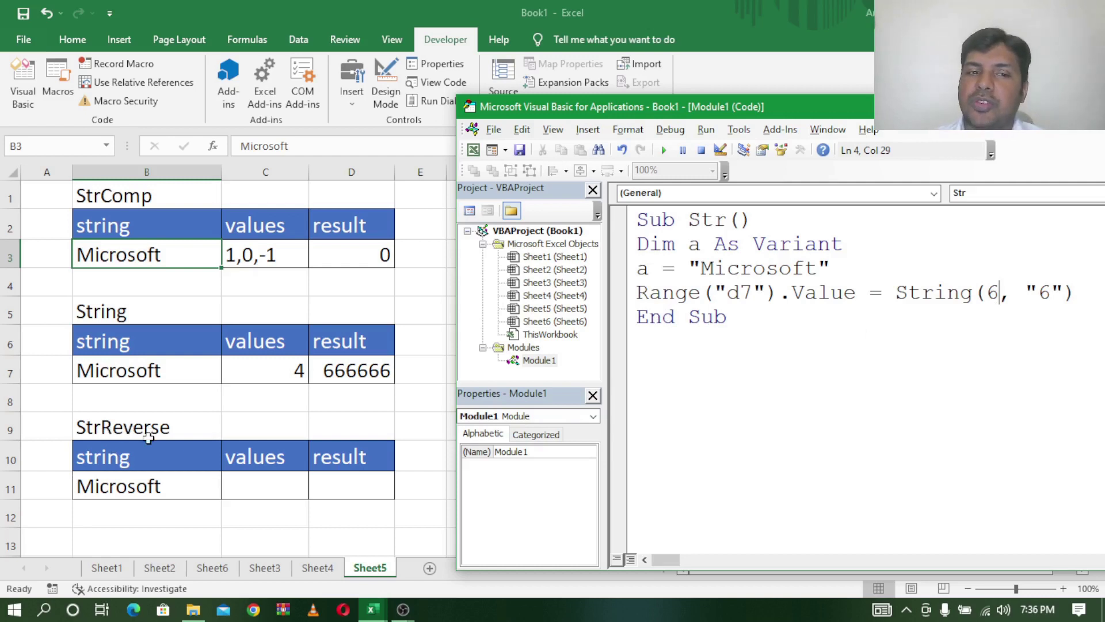
# Step: Change the macro's target cell from d7 to d11
pyautogui.click(751, 299)
pyautogui.press('BackSpace')
pyautogui.write('1')
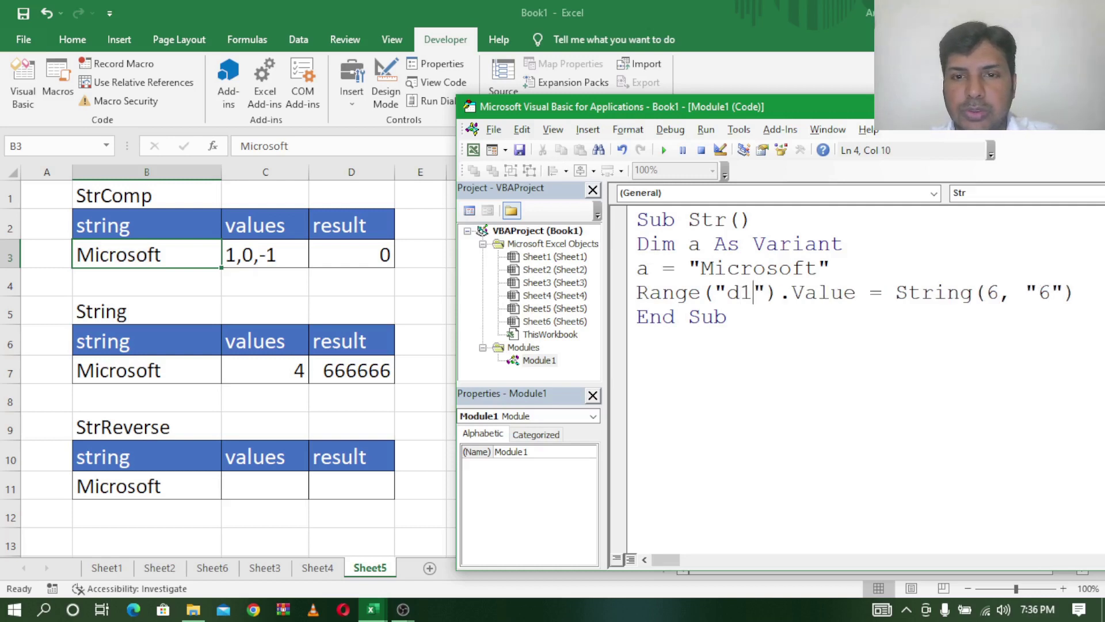
pyautogui.write('1')
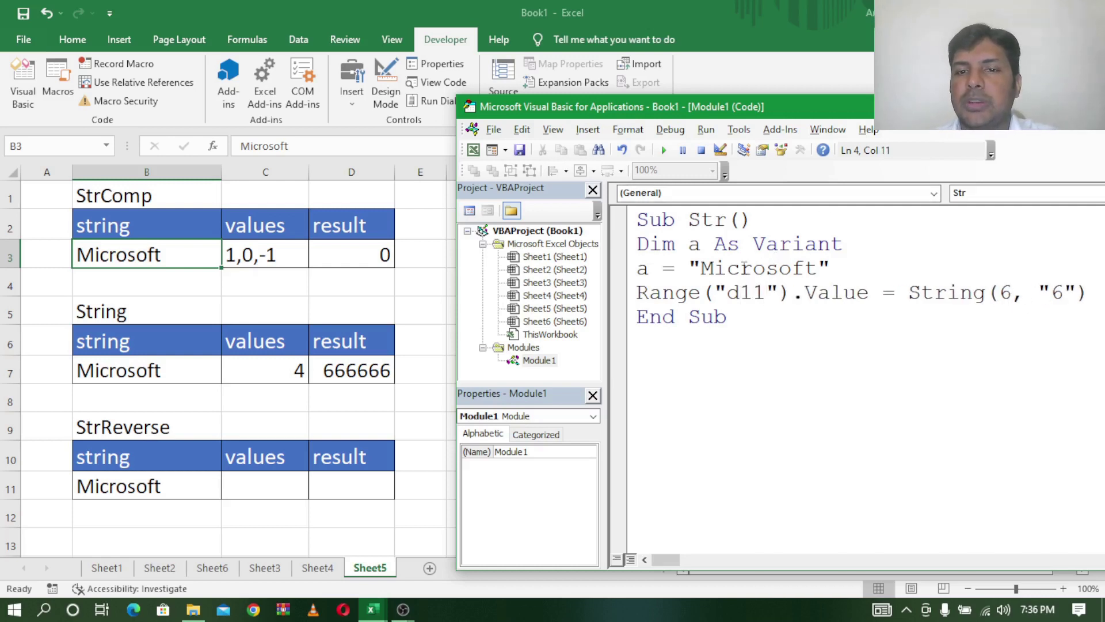
# Step: Replace String(6, "6") with StrReverse(a) and run it so D11 shows tfosorciM
pyautogui.moveTo(998, 294)
pyautogui.mouseDown()
pyautogui.moveTo(1064, 295)
pyautogui.moveTo(904, 295)
pyautogui.mouseUp()
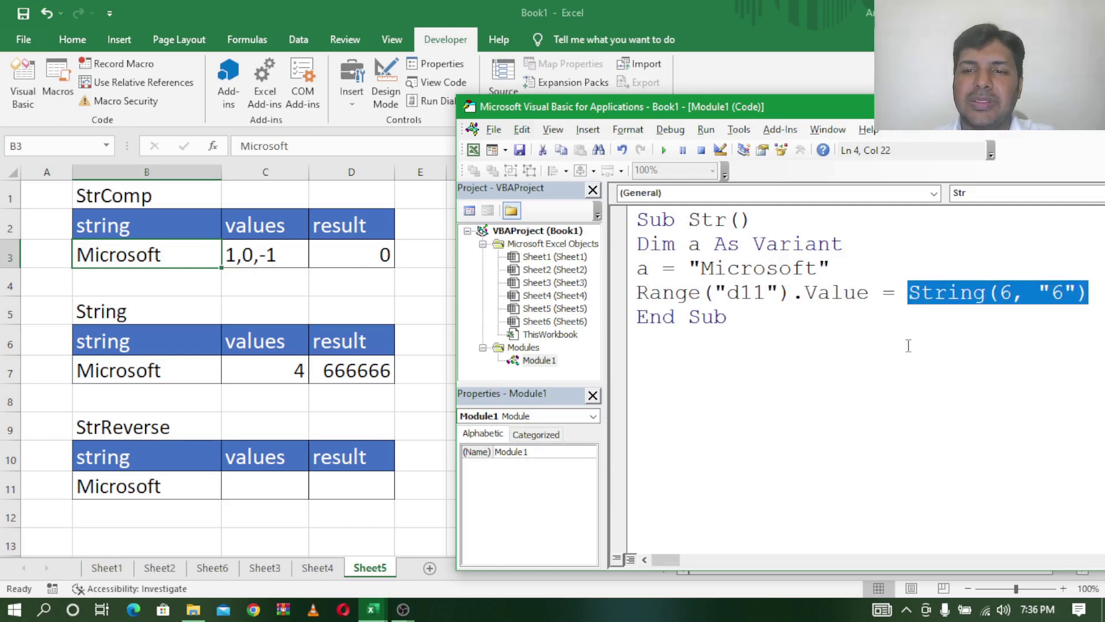
pyautogui.click(907, 293)
pyautogui.write('re')
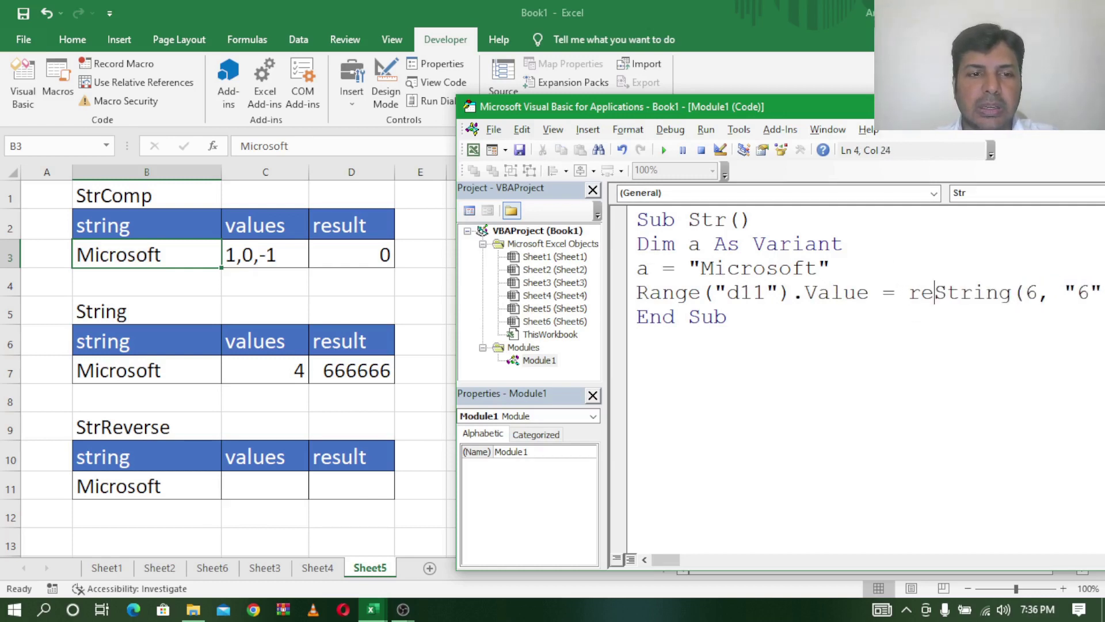
pyautogui.press('BackSpace')
pyautogui.press('BackSpace')
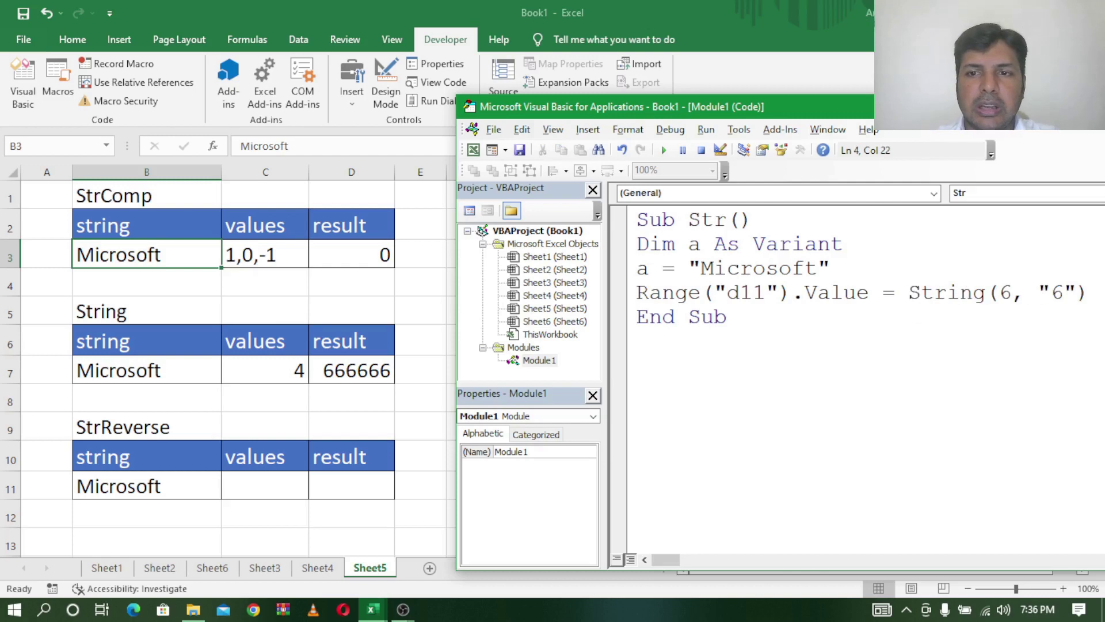
pyautogui.write('Re')
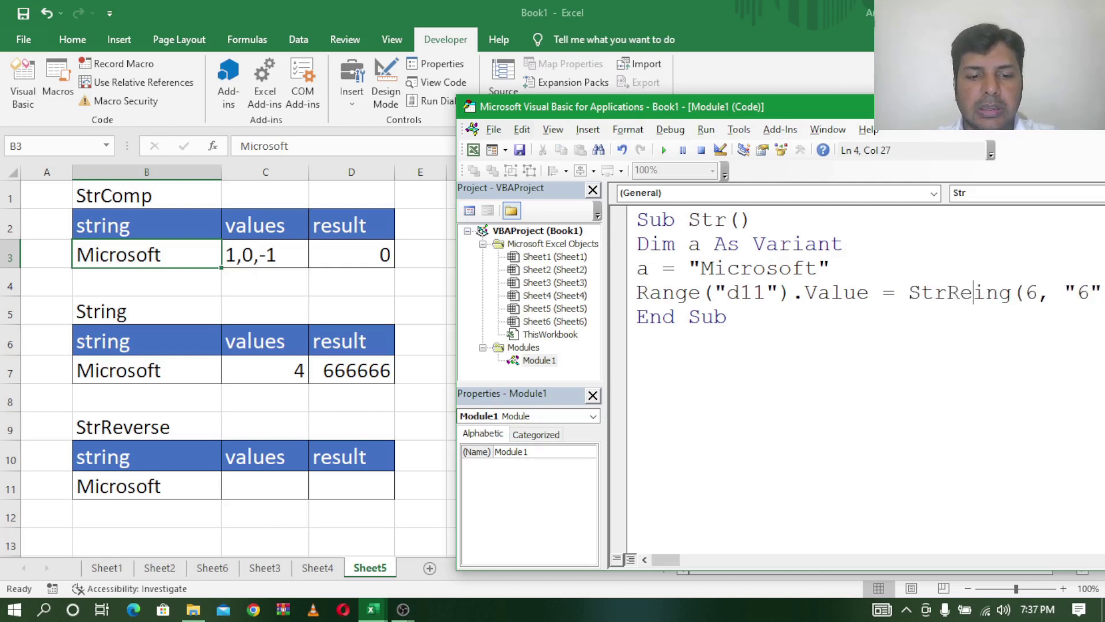
pyautogui.write('ve')
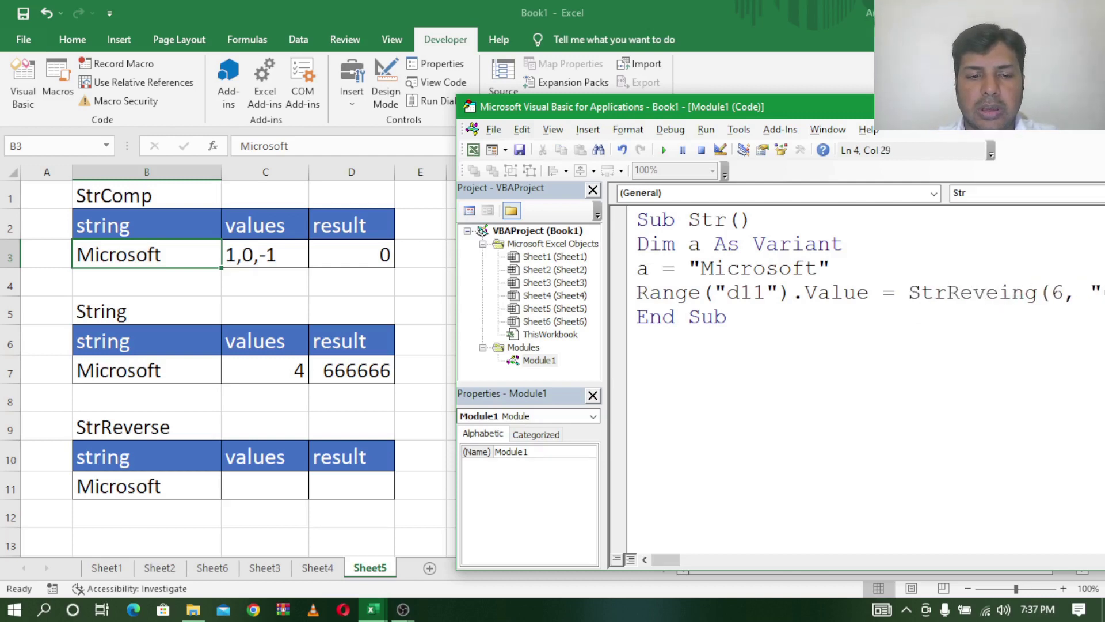
pyautogui.write('rse')
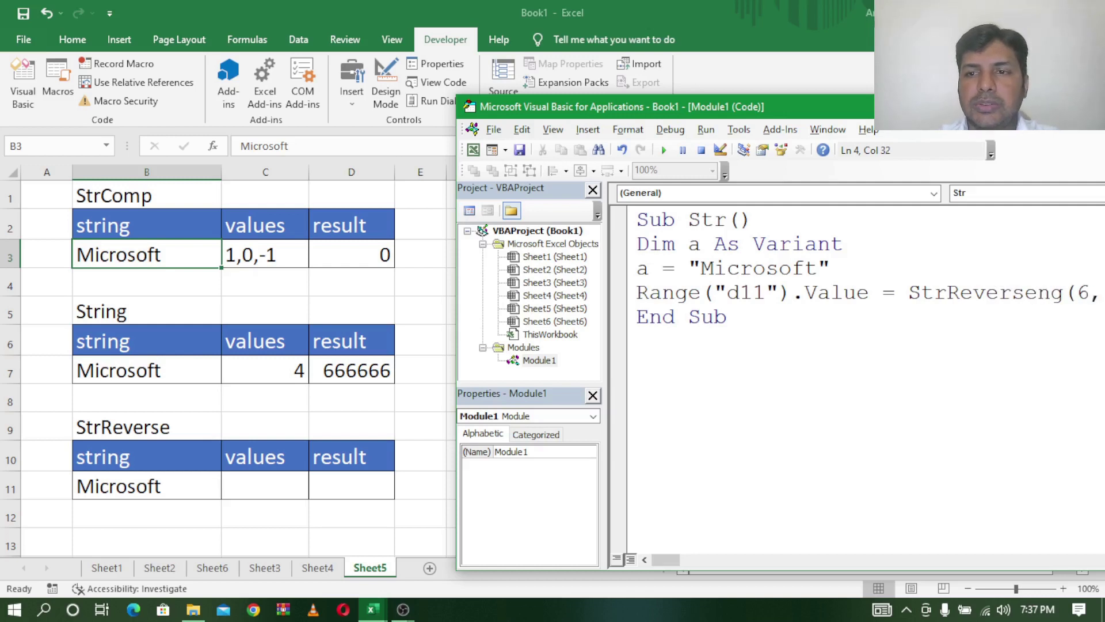
pyautogui.press('Delete')
pyautogui.press('Delete')
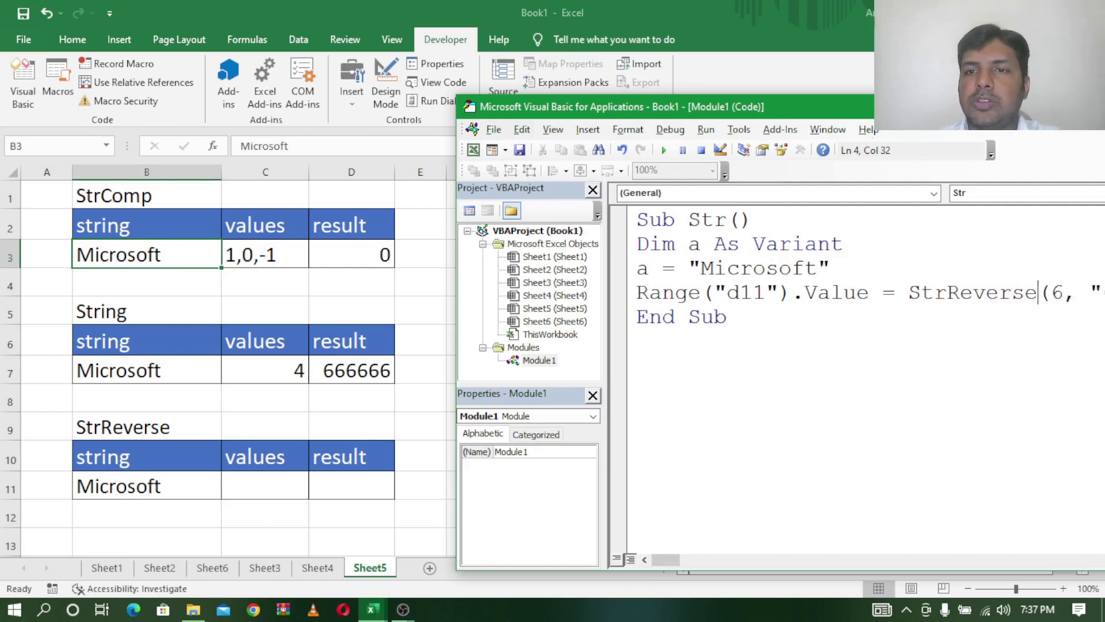
pyautogui.moveTo(805, 106); pyautogui.dragTo(662, 98)
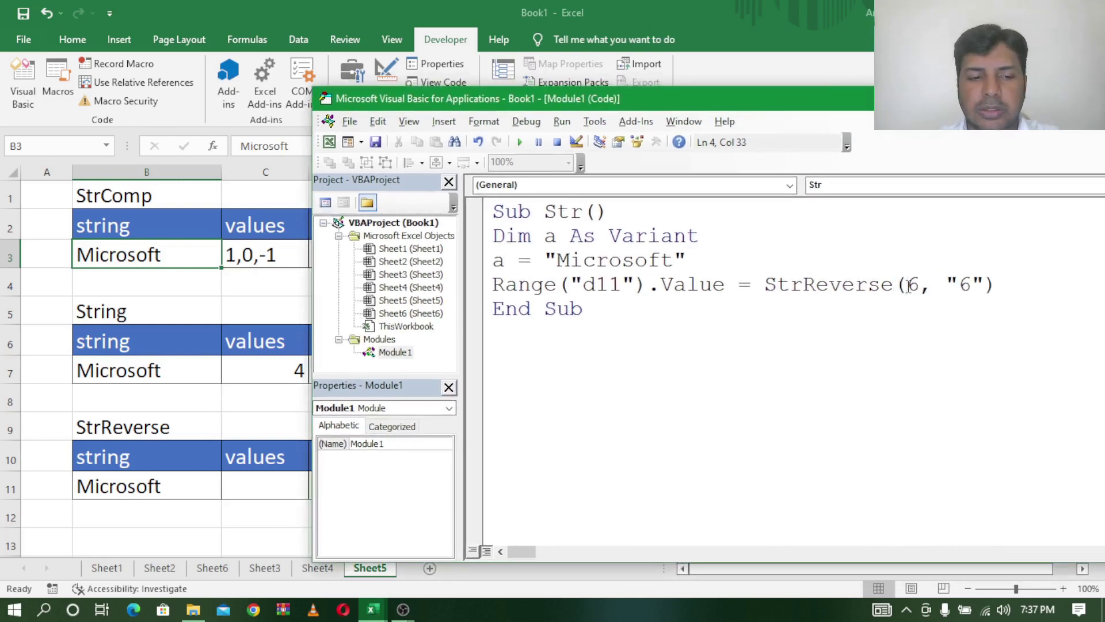
pyautogui.press('Delete')
pyautogui.write('a')
pyautogui.press('Delete')
pyautogui.press('Delete')
pyautogui.press('Delete')
pyautogui.press('Delete')
pyautogui.press('Delete')
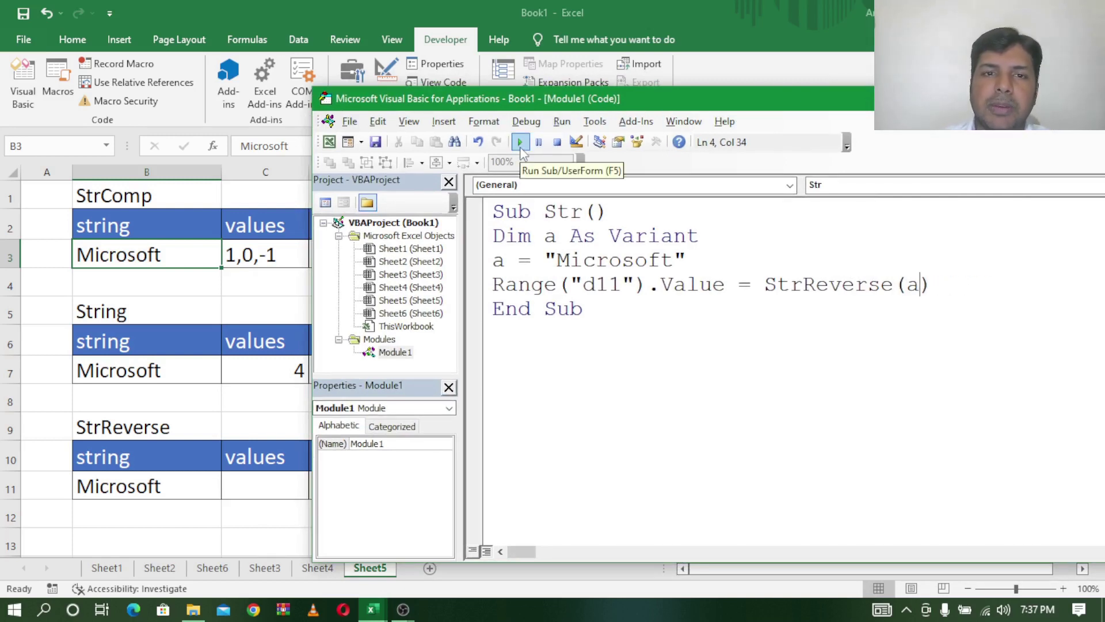
pyautogui.click(520, 147)
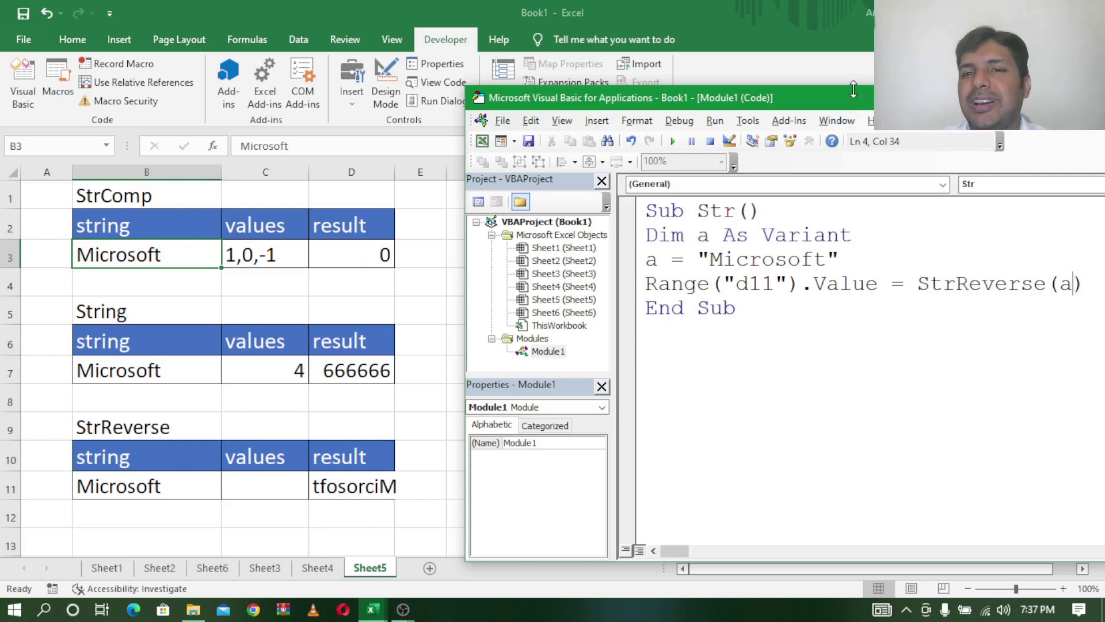
pyautogui.moveTo(654, 90); pyautogui.dragTo(655, 75)
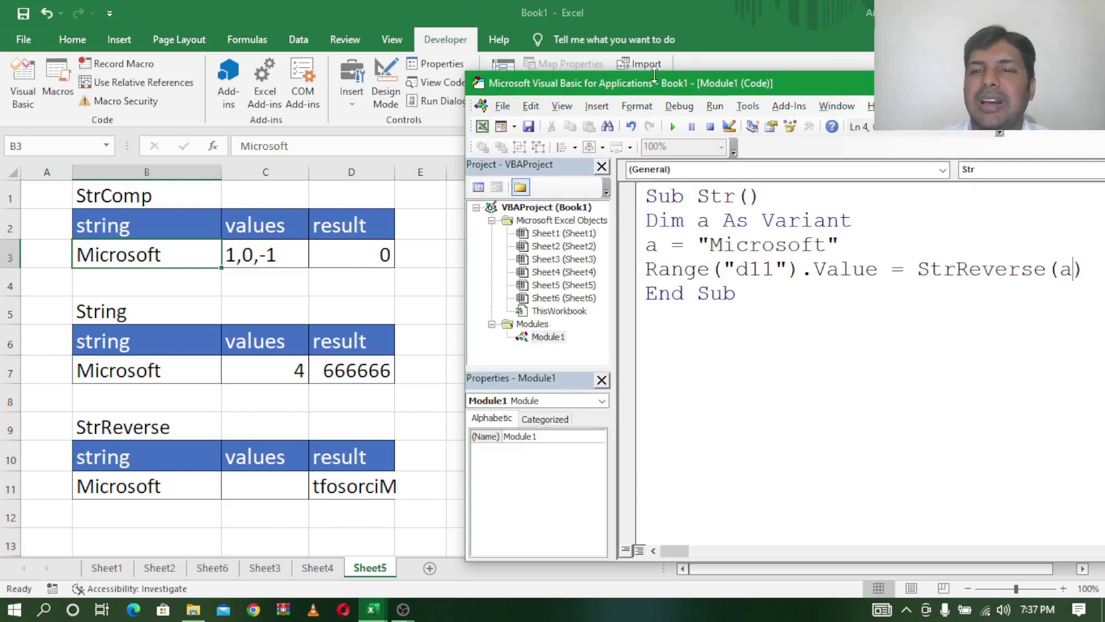
# Step: Leave the VBA editor for Sheet1's String Function list and select cell D6 beside Ucase
pyautogui.hotkey('alt', 'F11')
pyautogui.click(106, 568)
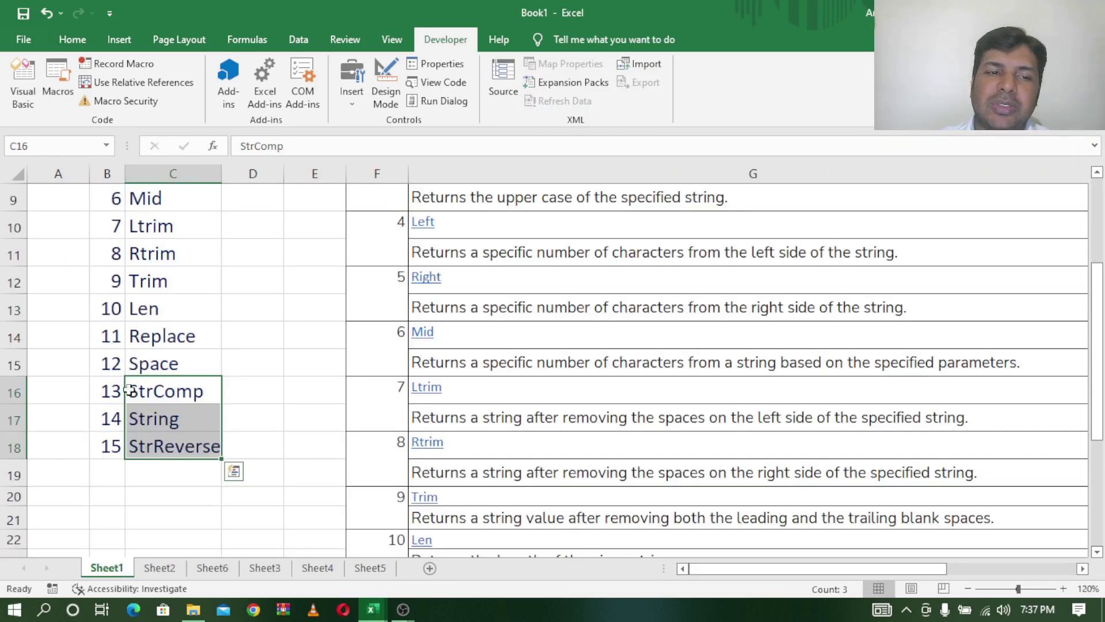
pyautogui.moveTo(1096, 286); pyautogui.dragTo(1096, 215)
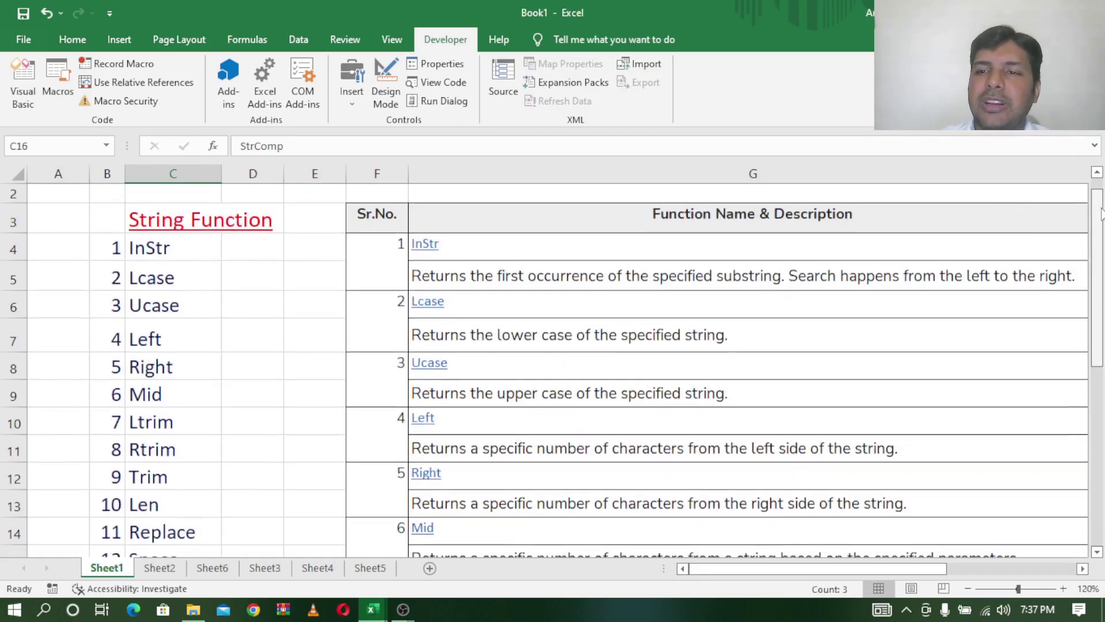
pyautogui.click(279, 312)
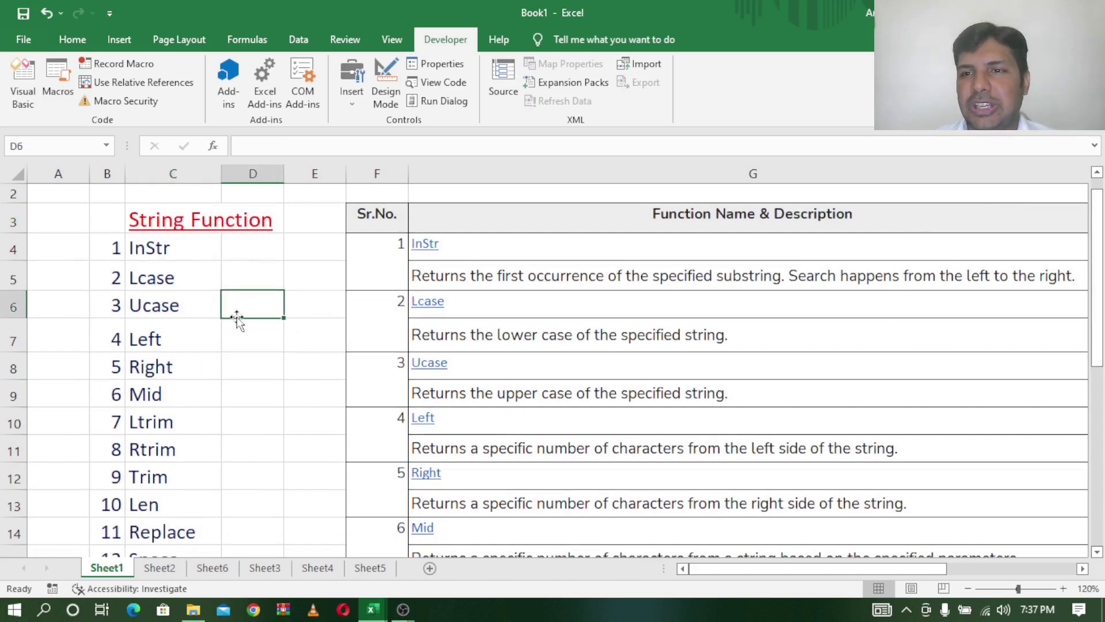